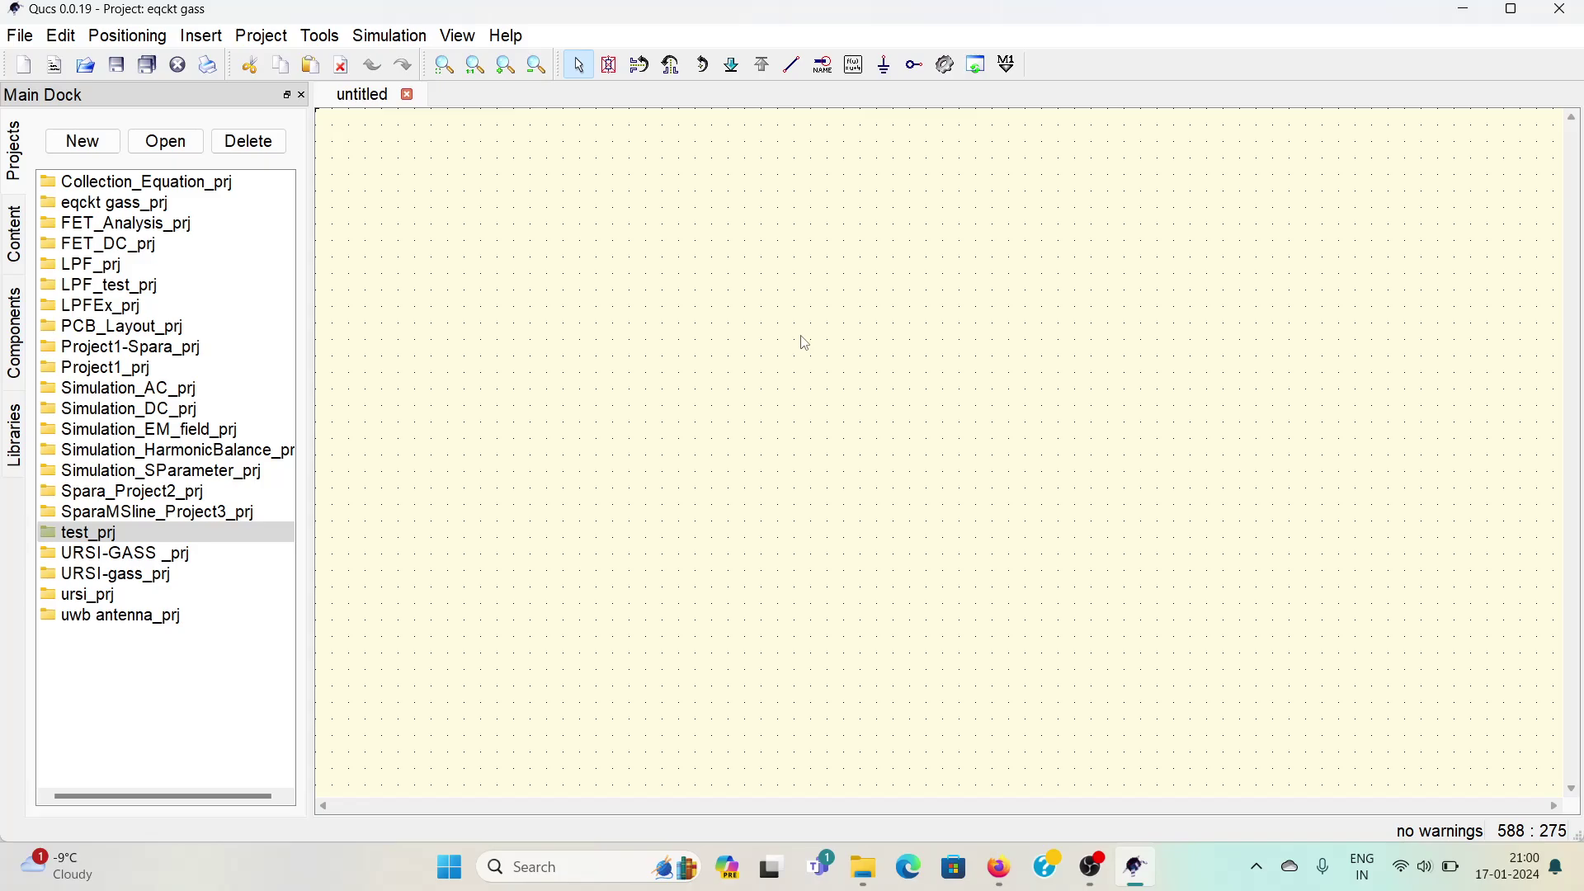
# - Open the transmission line calculator from the design tools, then close it
pyautogui.click(320, 35)
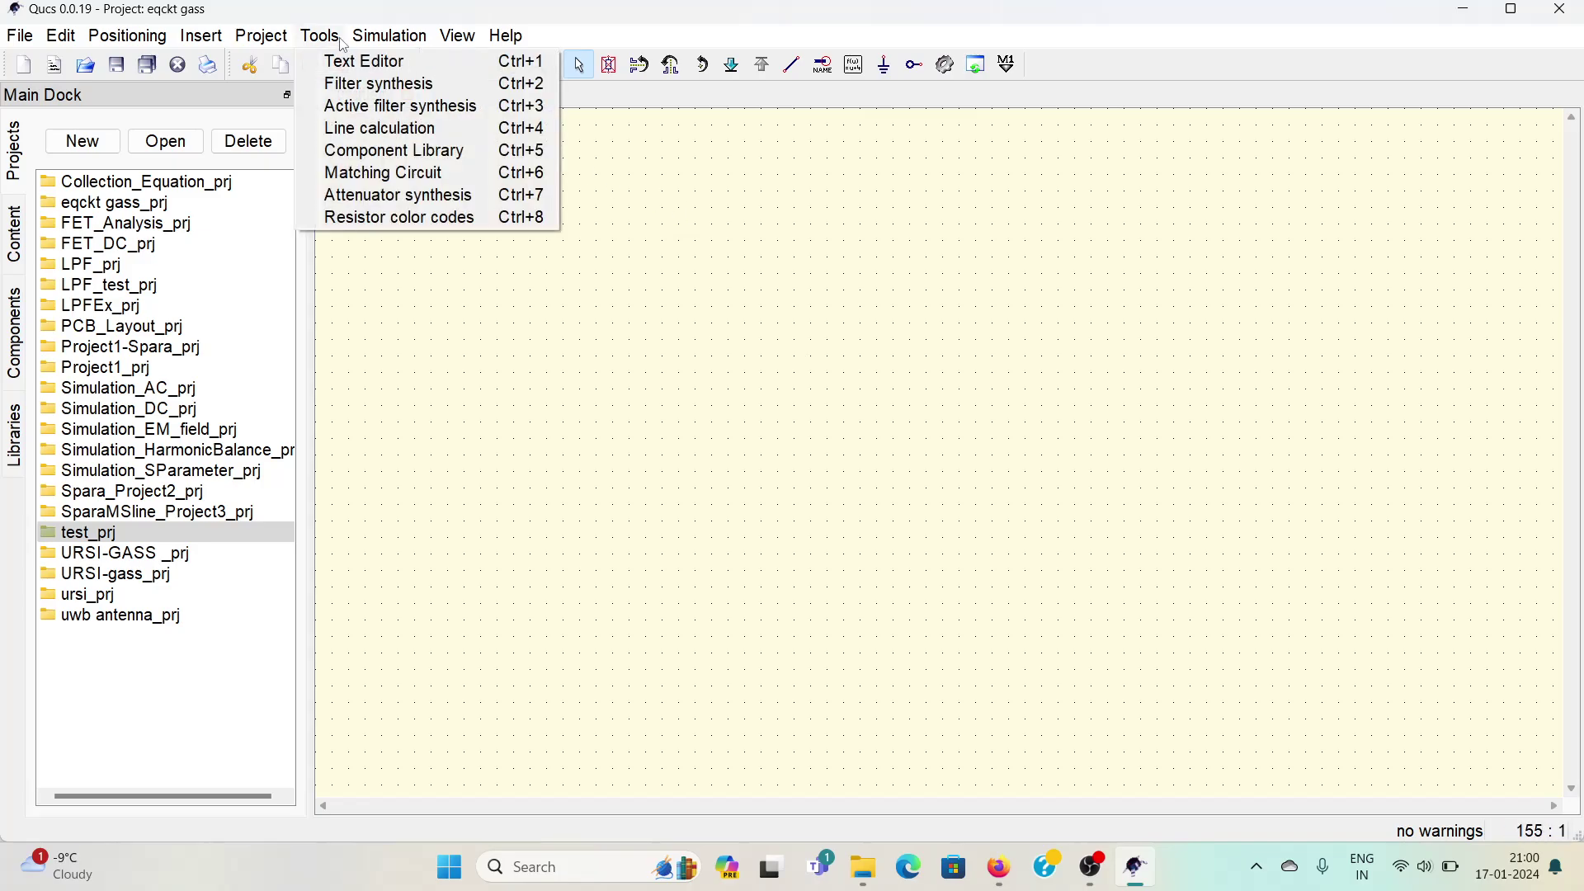
pyautogui.click(384, 129)
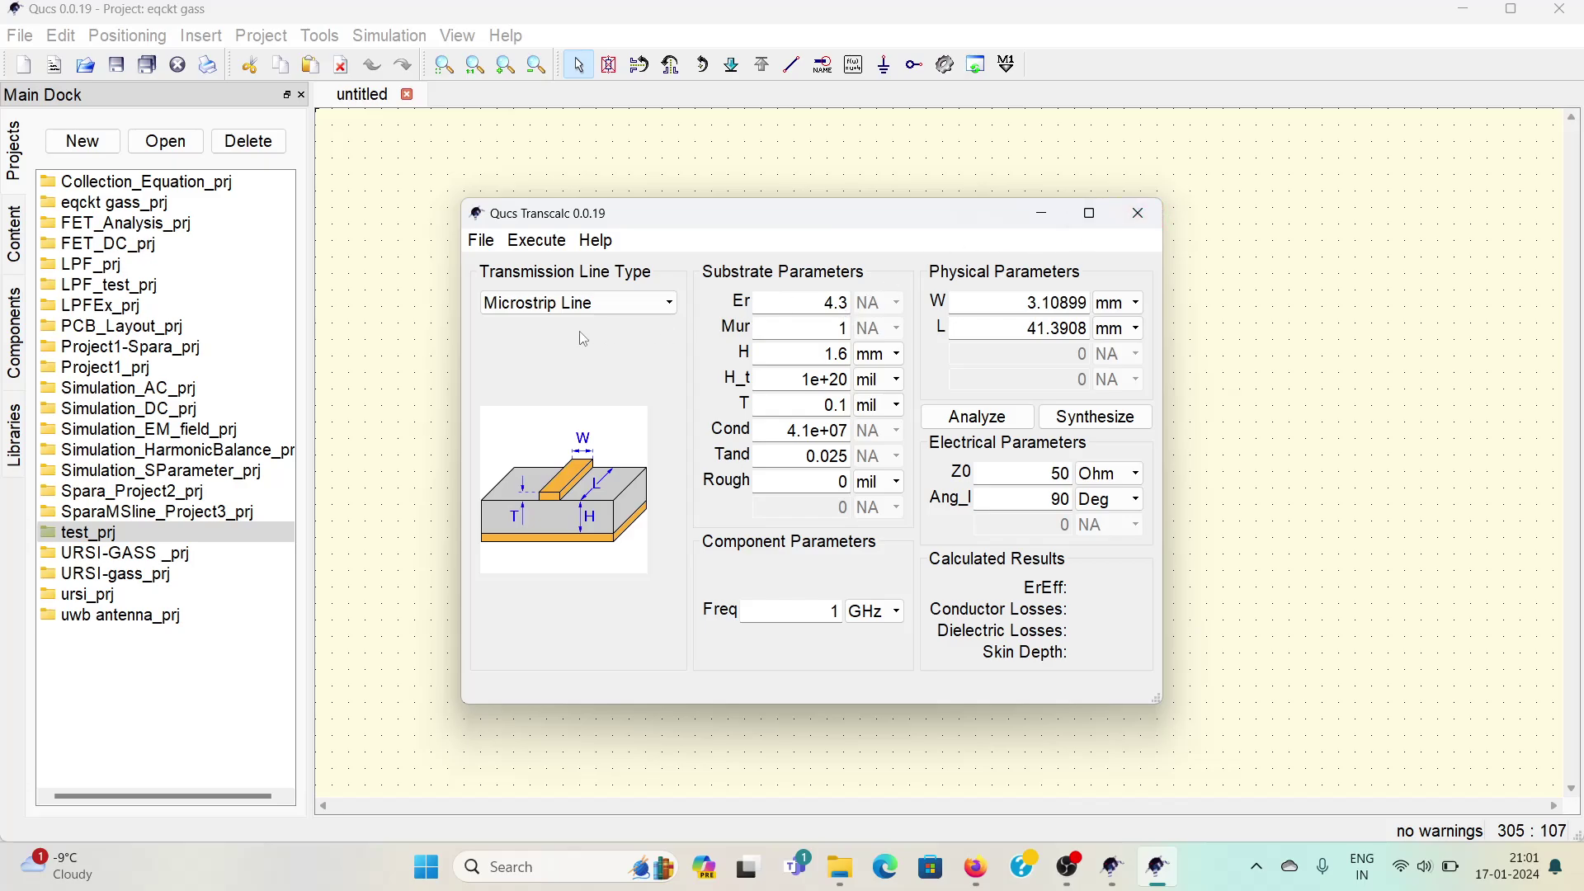
pyautogui.click(1138, 213)
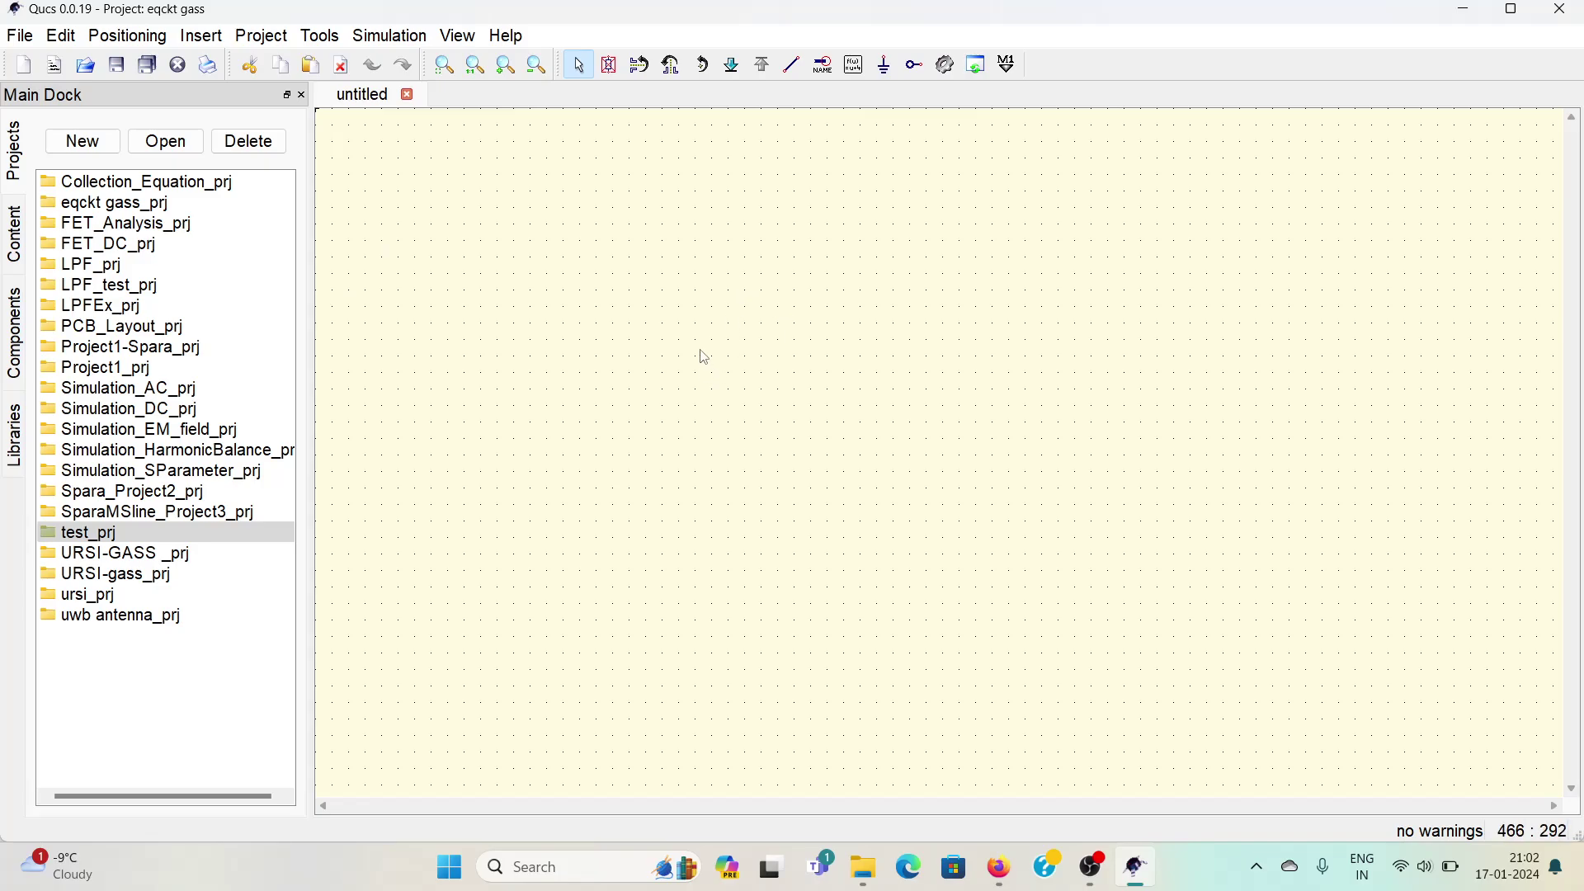
# - Create a new project named Subcircuit
pyautogui.click(82, 141)
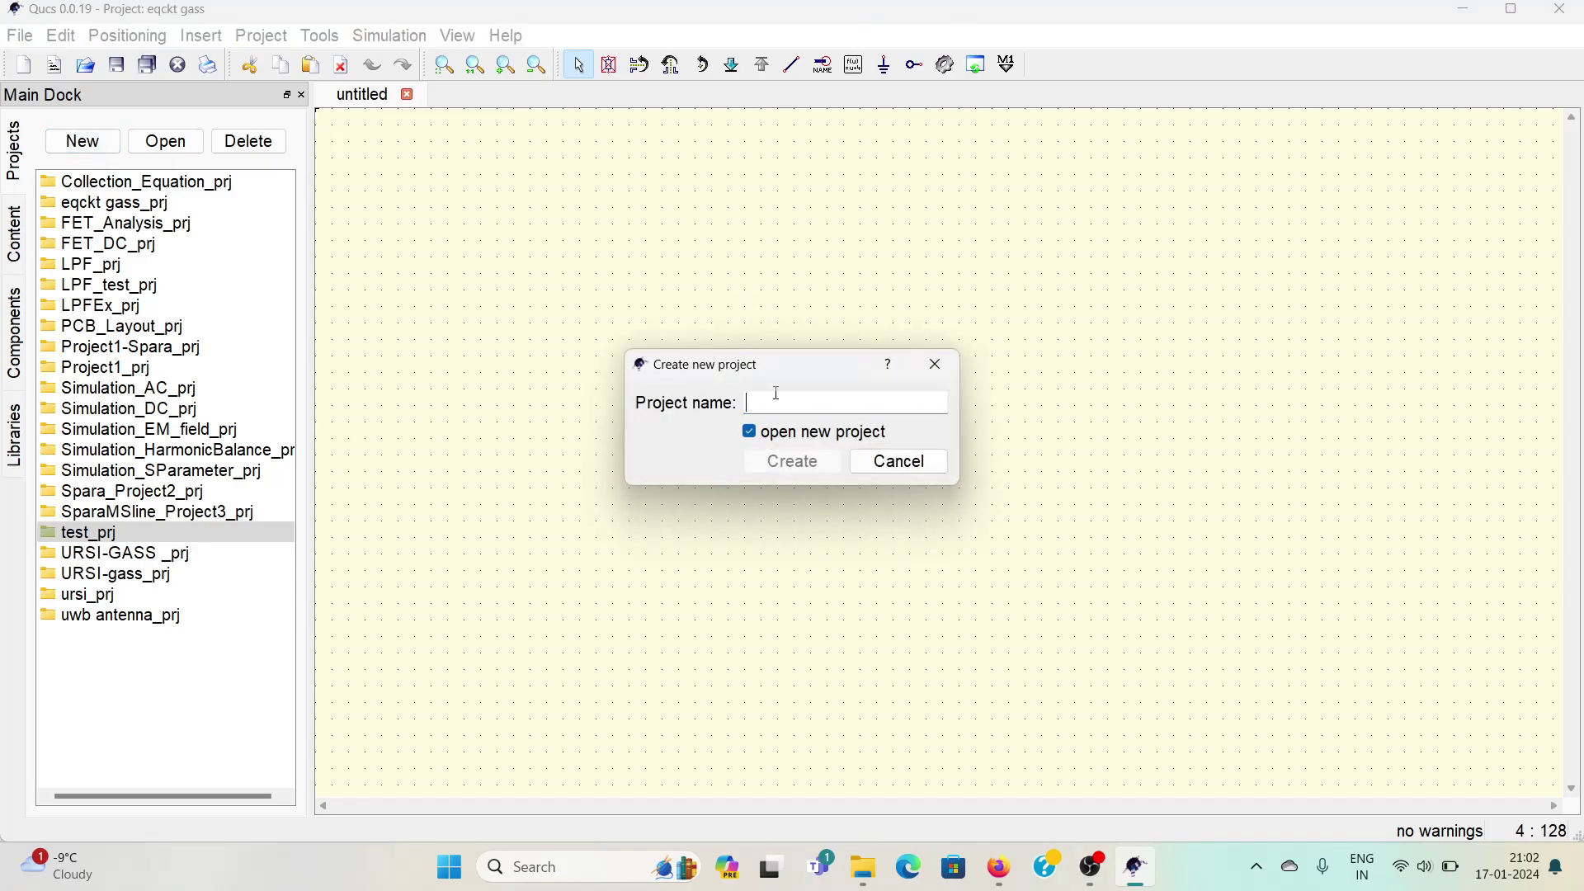
pyautogui.write('Subcircuit')
pyautogui.press('Return')
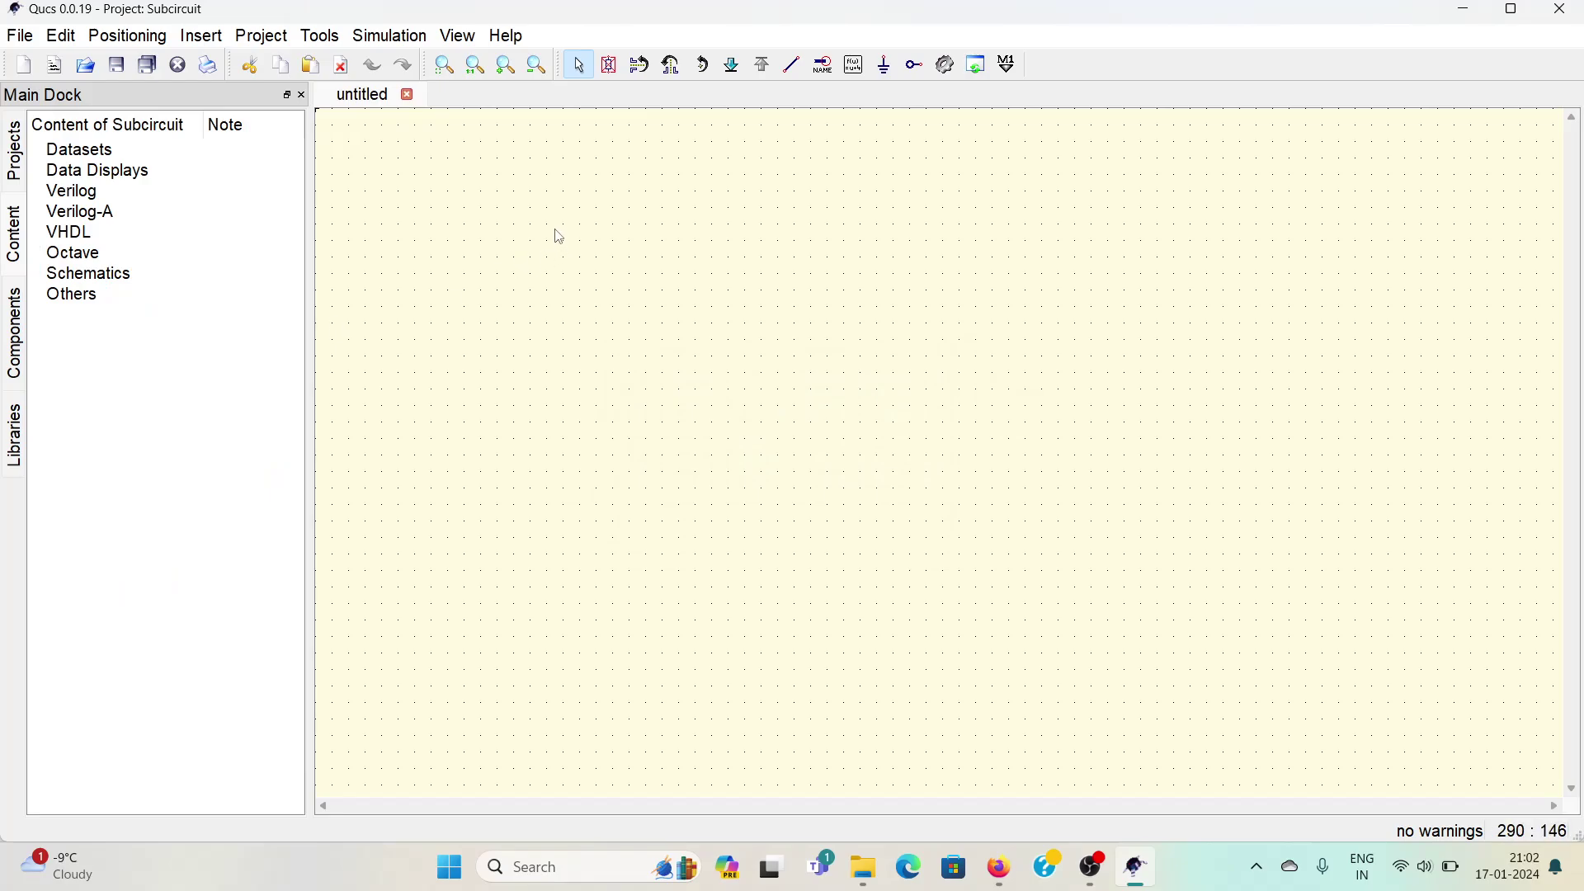
# - Save the empty schematic as subcircuit
pyautogui.hotkey('ctrl', 's')
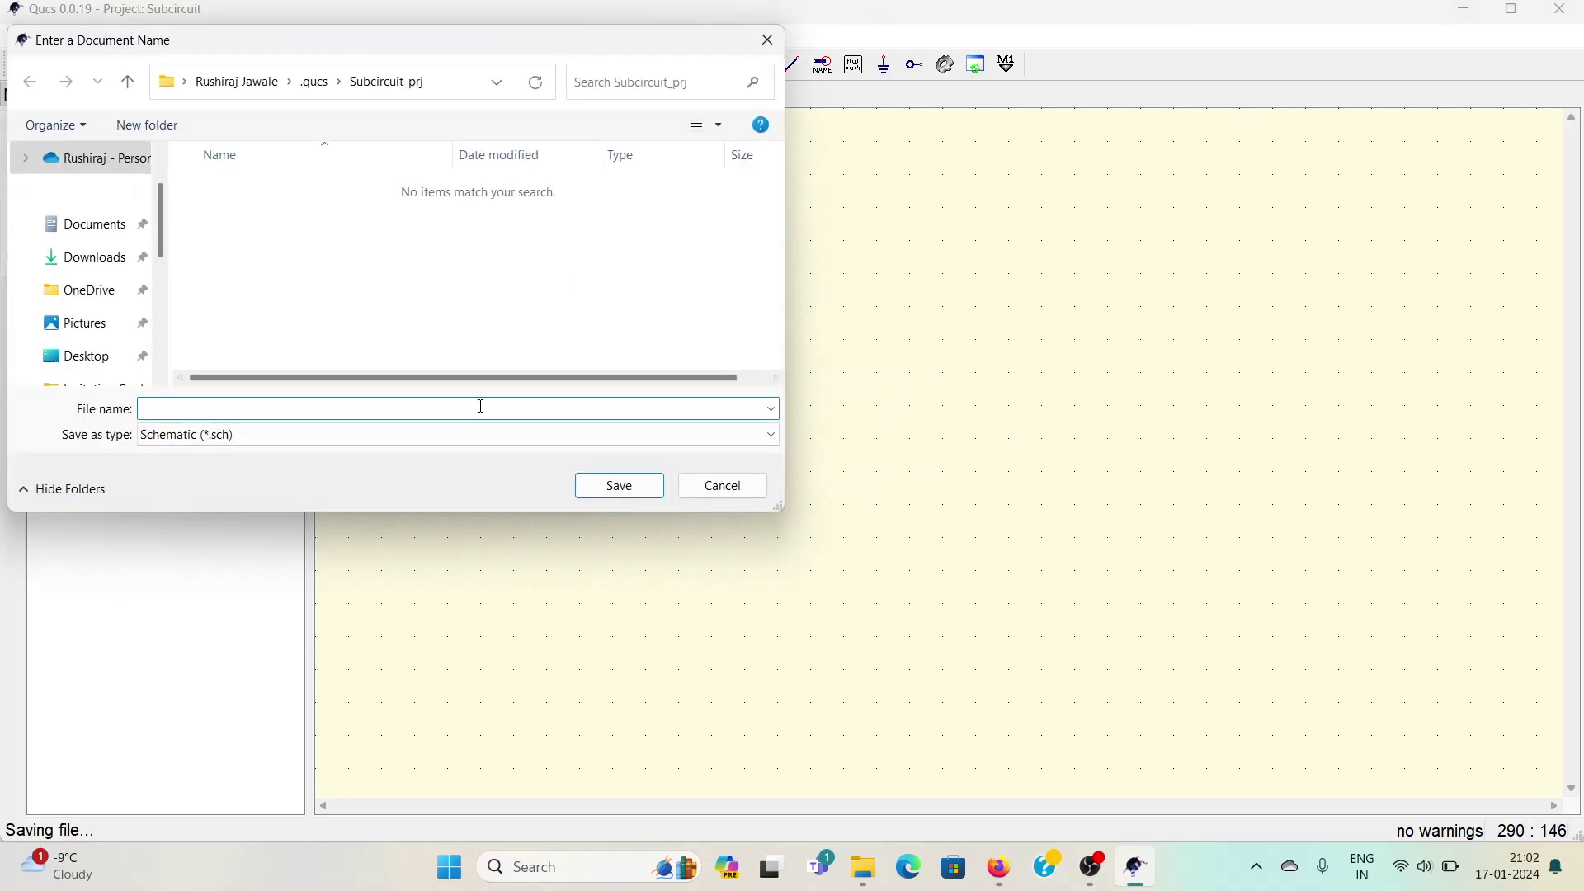
pyautogui.write('su')
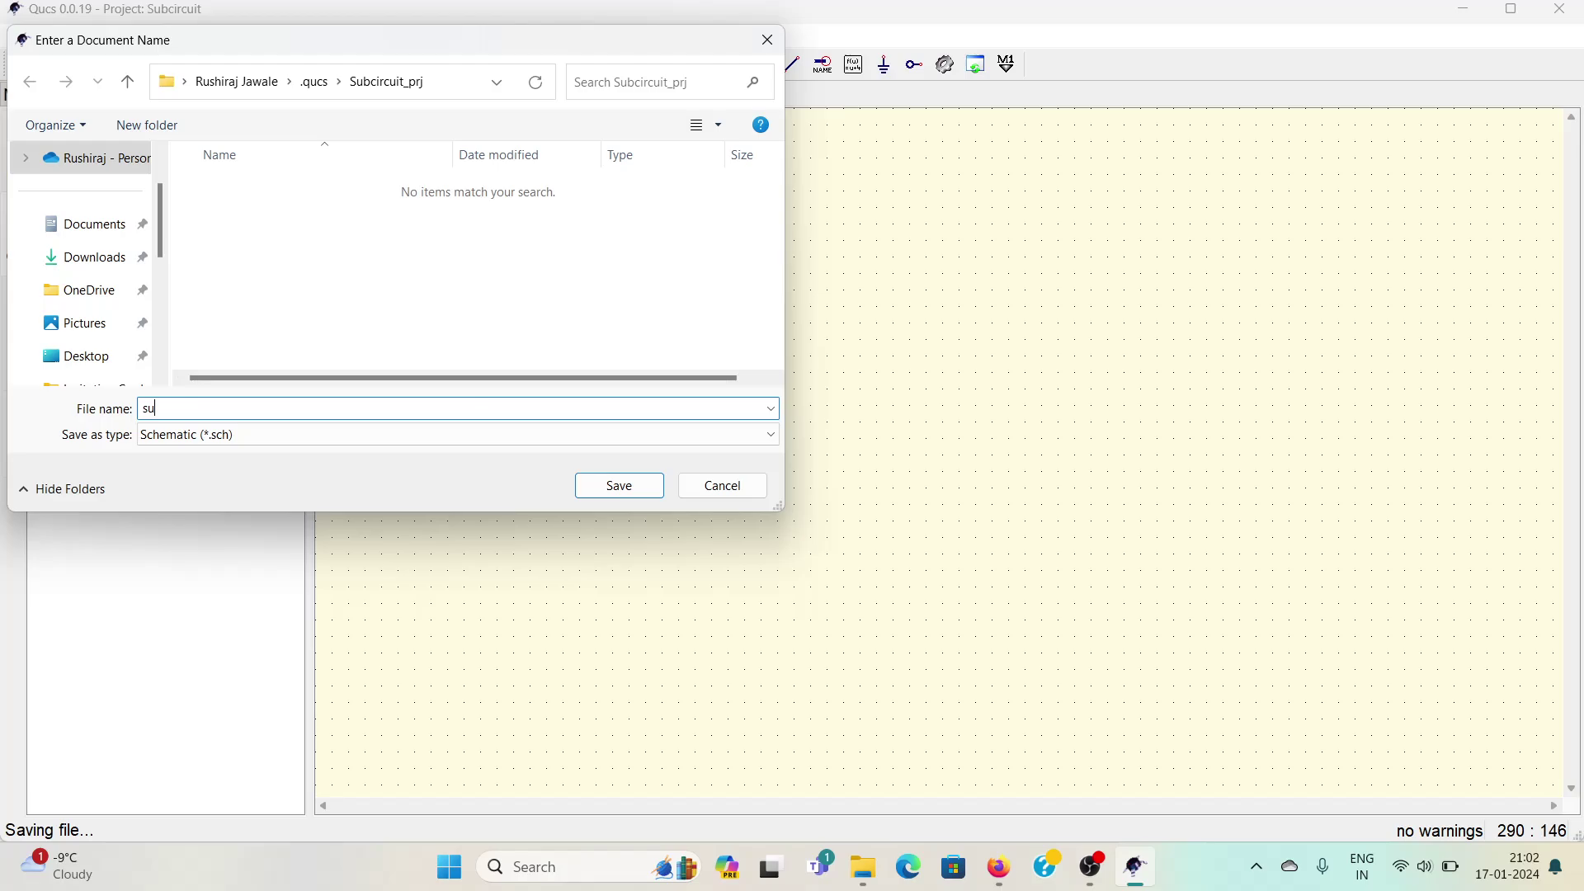
pyautogui.write('bcircuit')
pyautogui.press('Return')
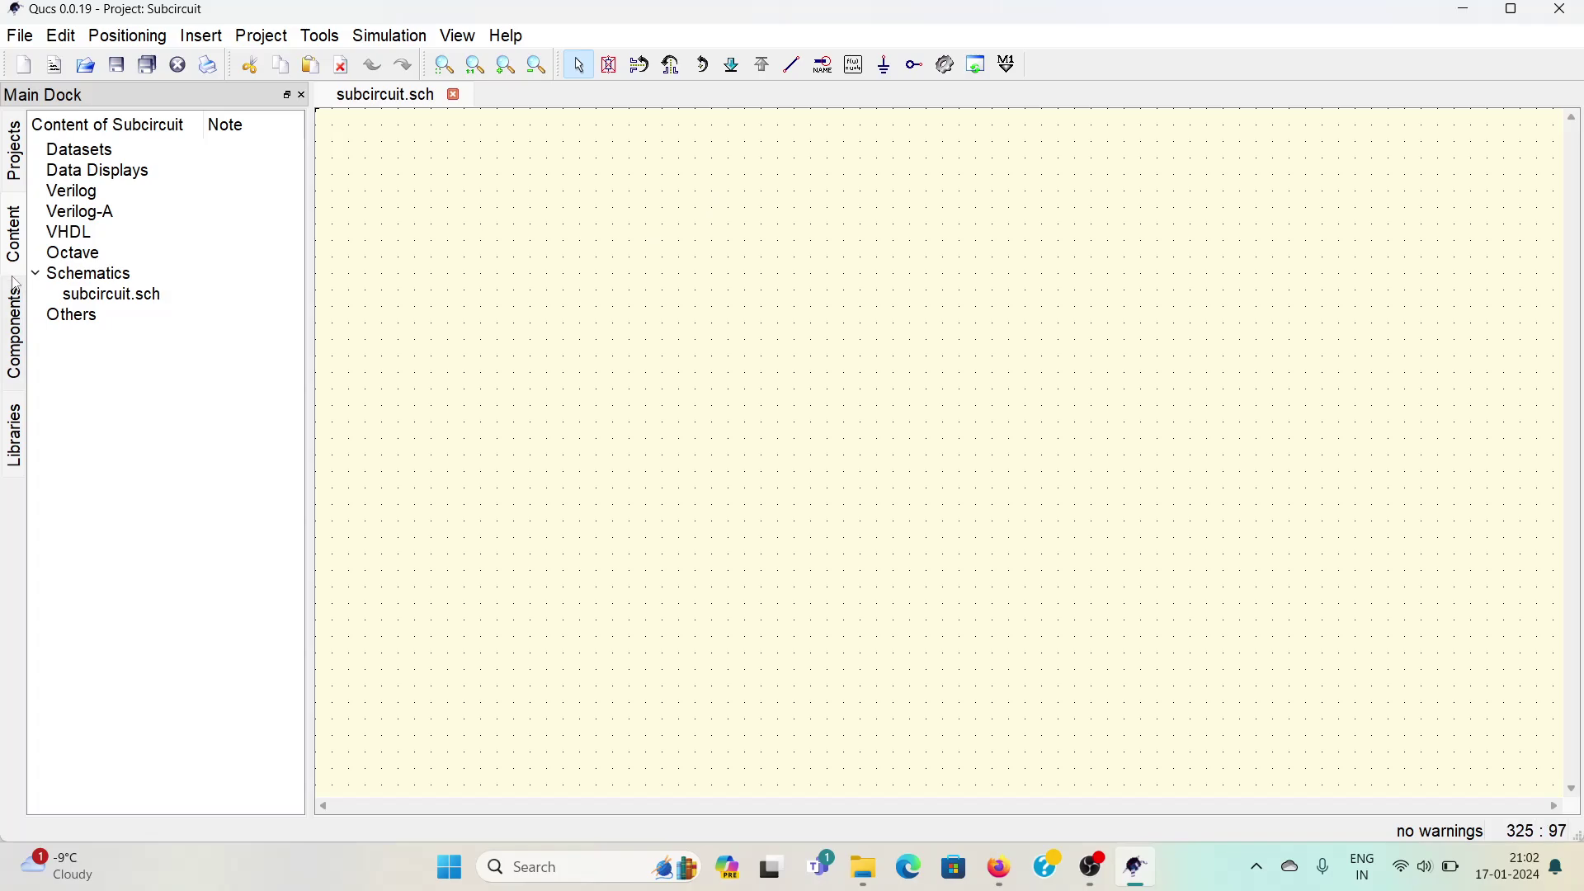
# - From the transmission lines components, place a Substrate and a Microstrip Line to its right
pyautogui.click(14, 330)
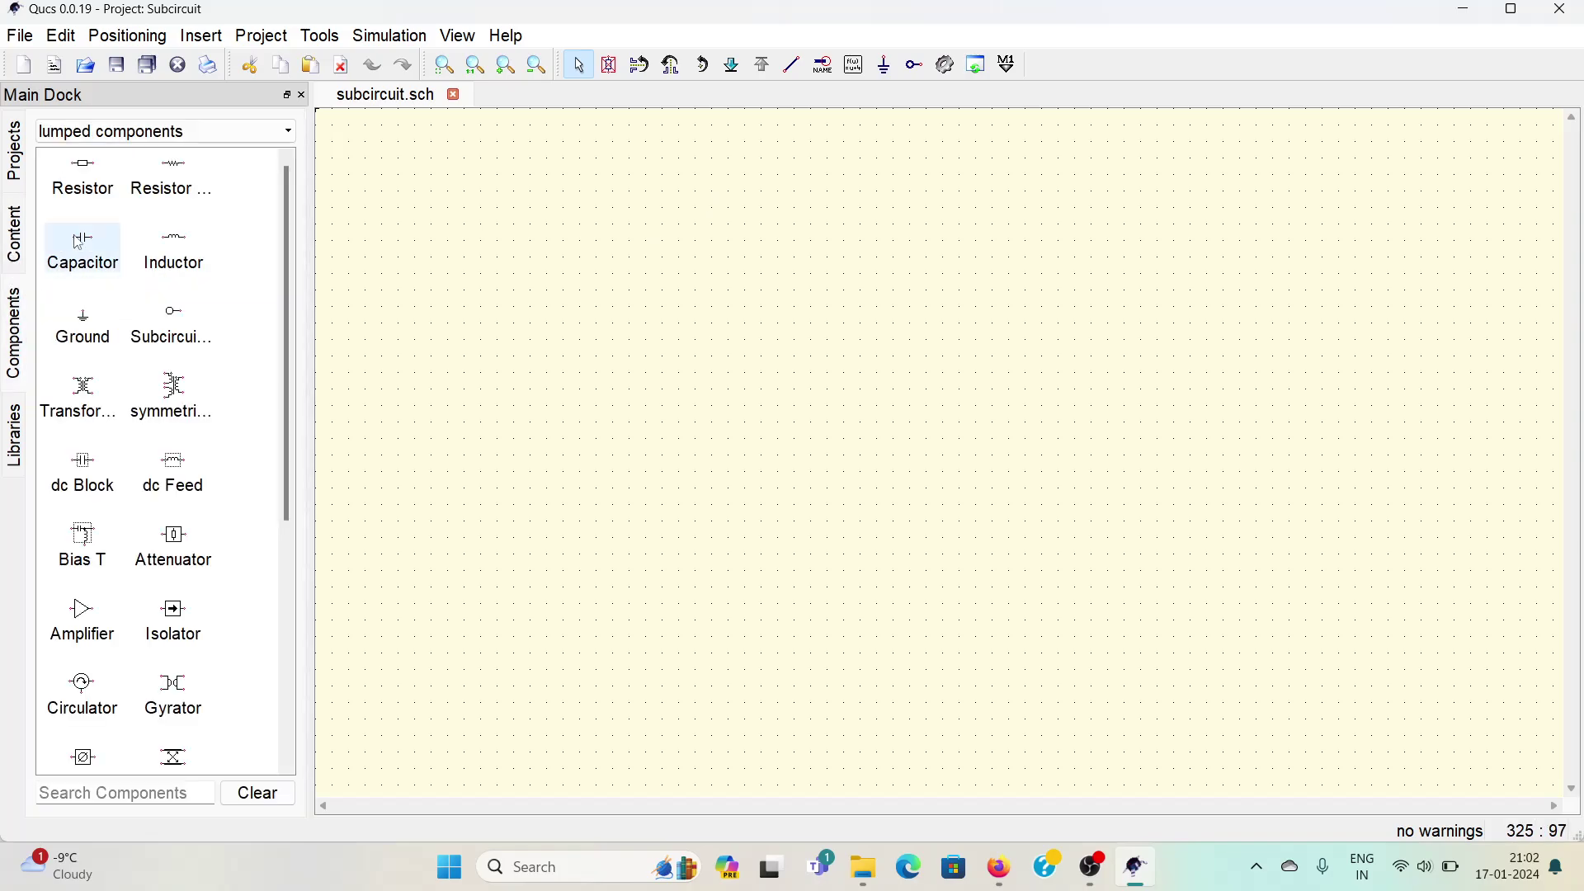
pyautogui.click(239, 135)
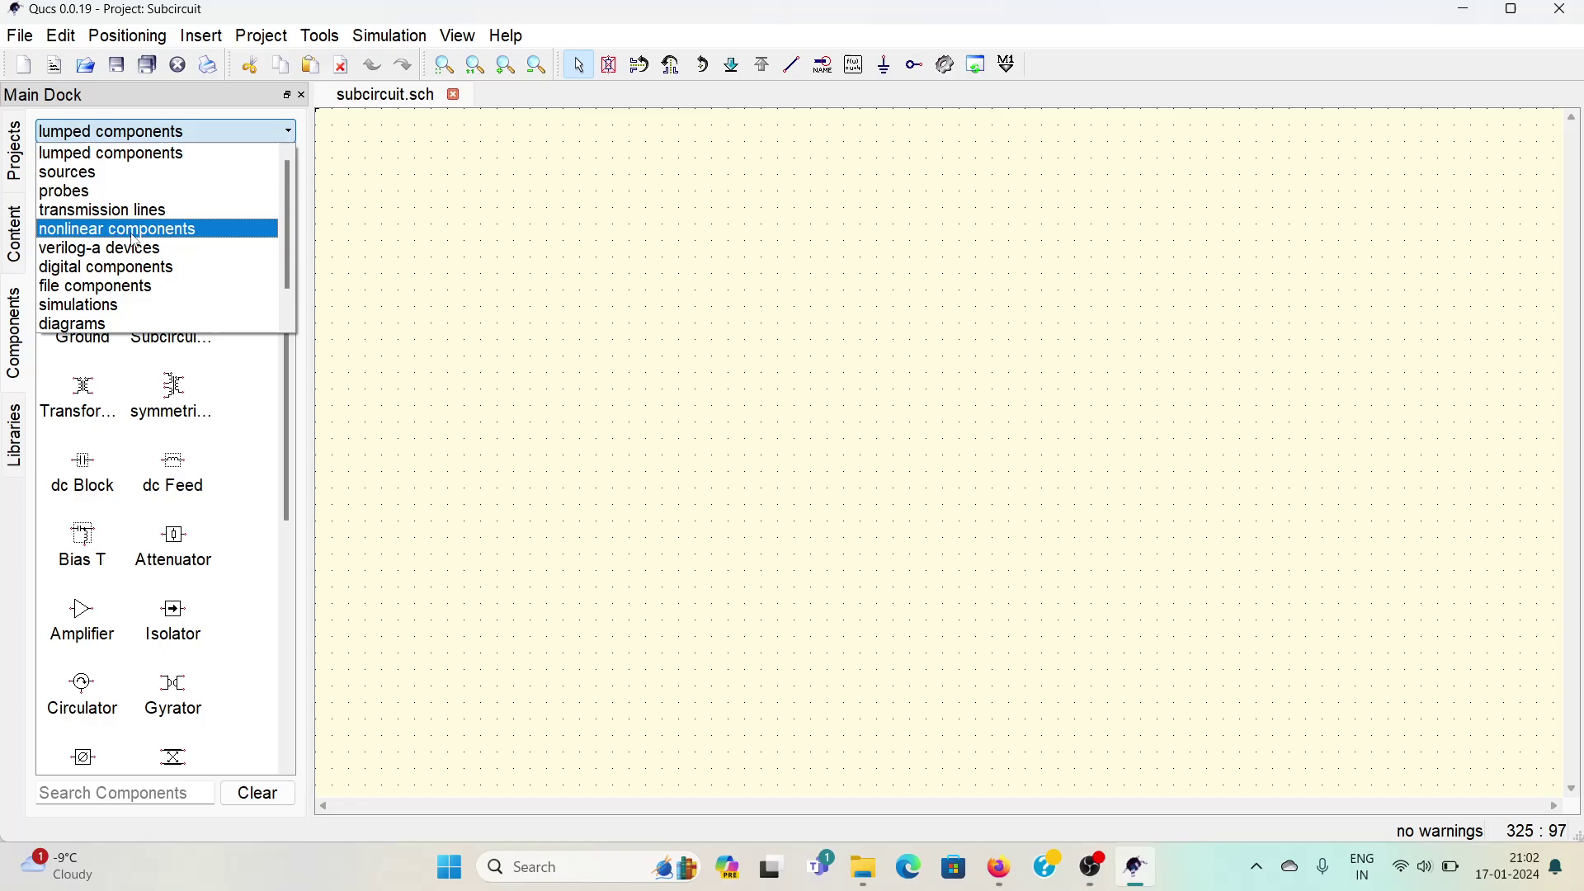
pyautogui.click(116, 212)
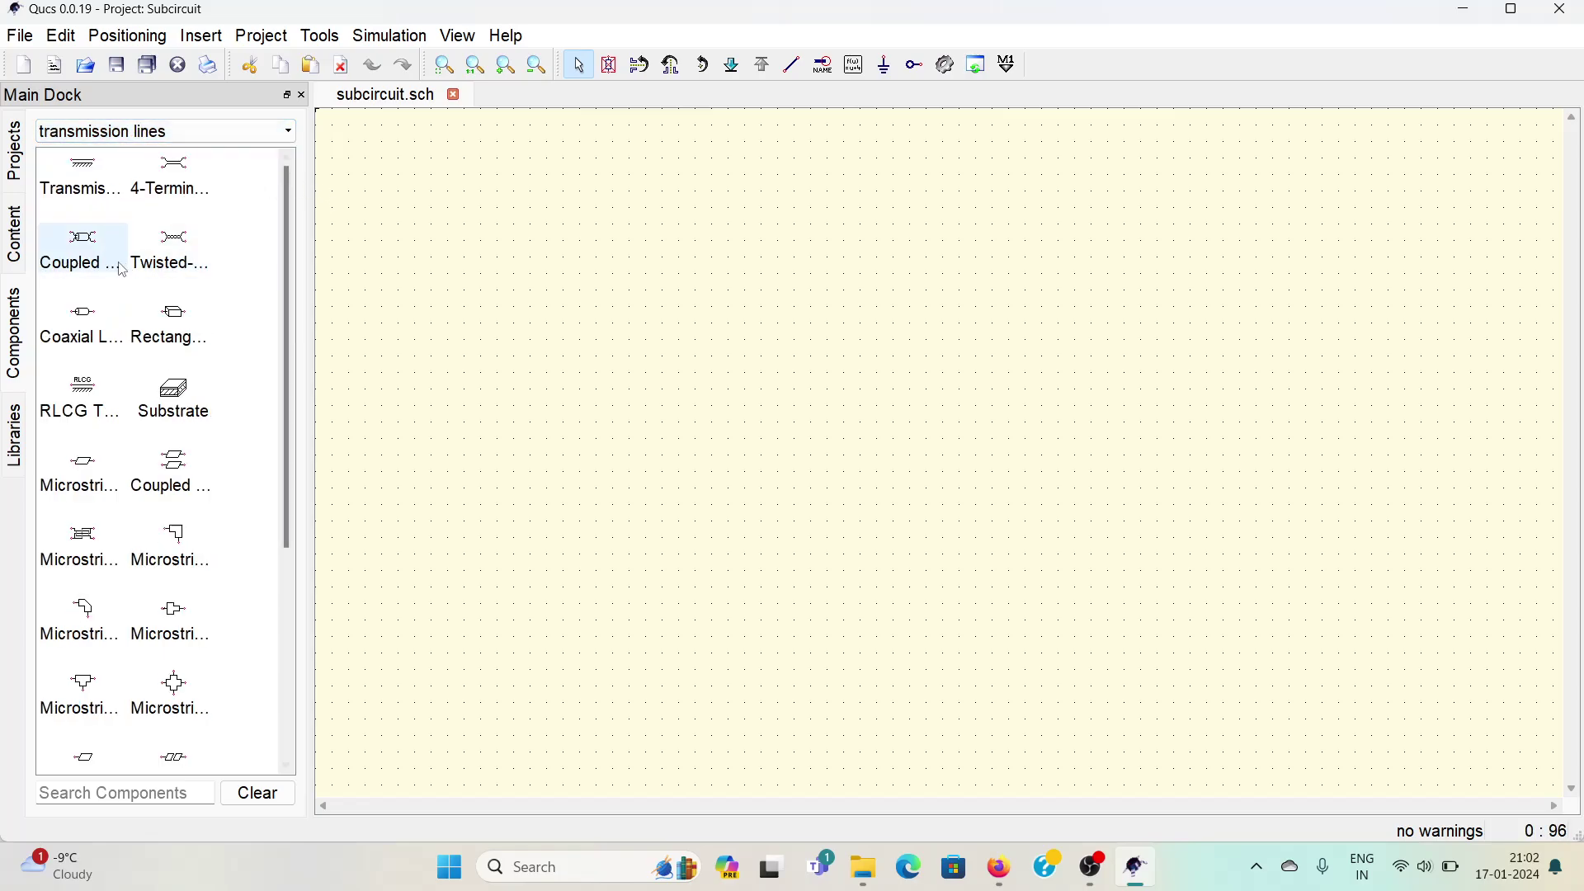
pyautogui.click(169, 398)
pyautogui.click(536, 306)
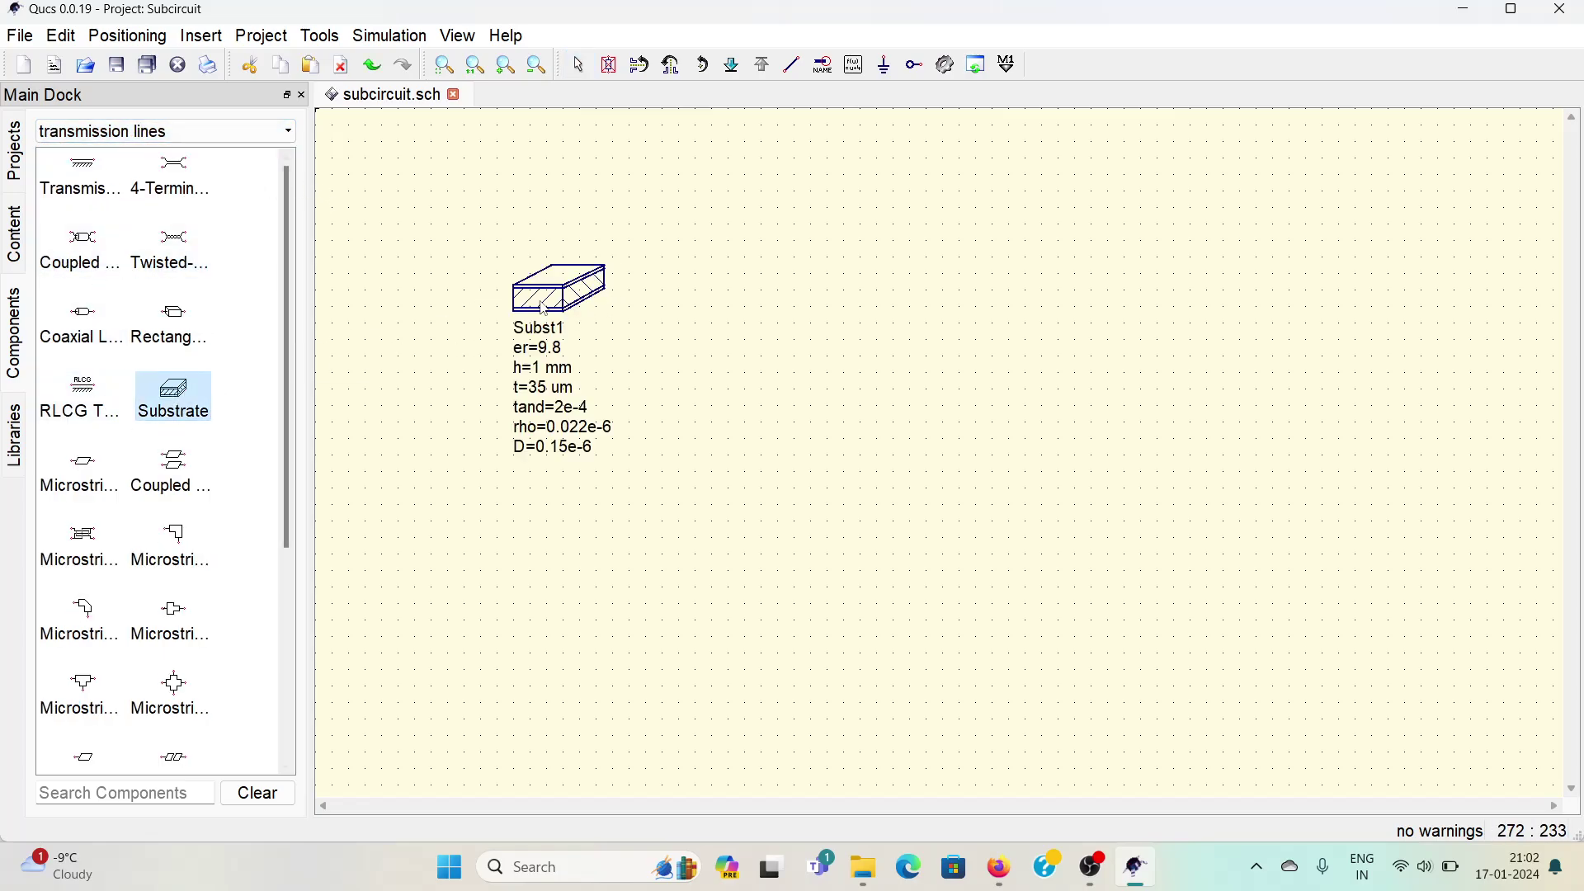
pyautogui.click(83, 470)
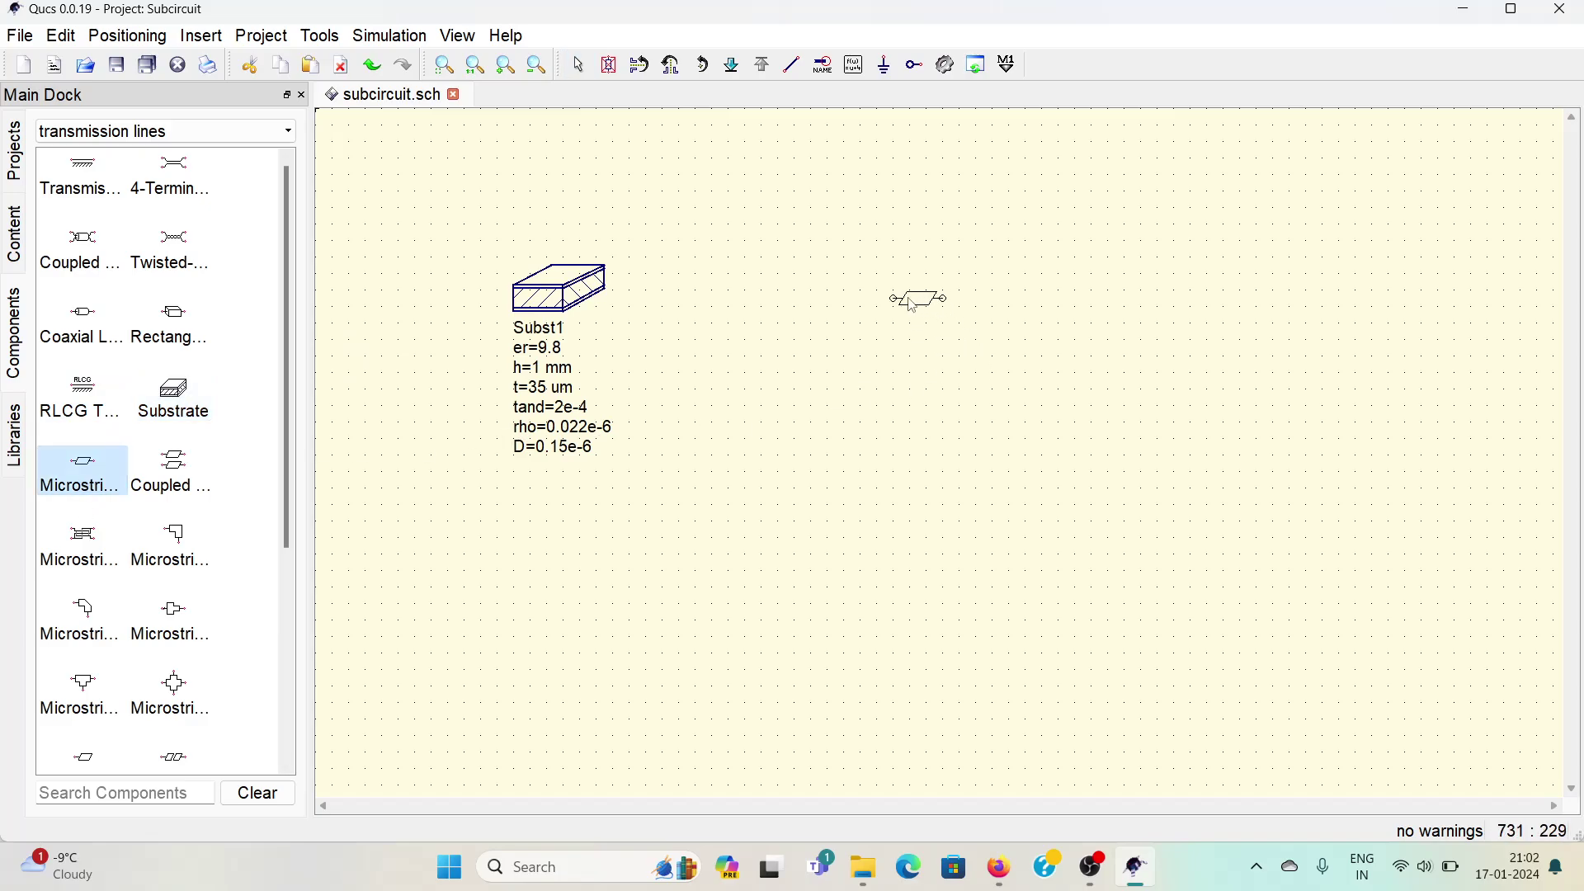
pyautogui.click(903, 298)
pyautogui.press('Escape')
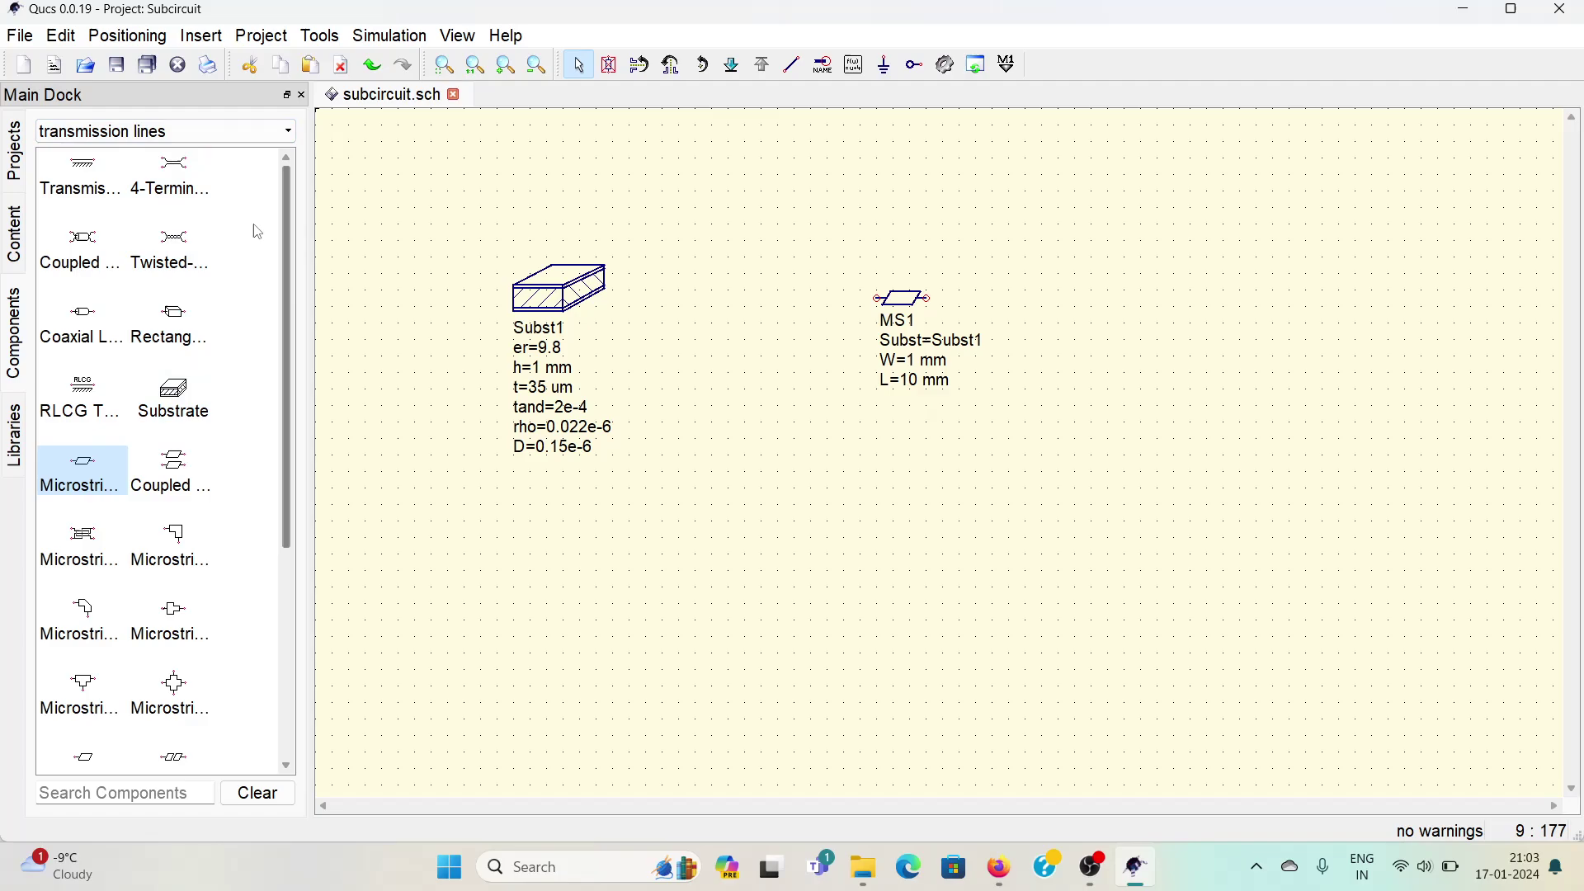
# - In Subst1's properties, set er to 4.3, h to 1.6 mm and tand to 0.025
pyautogui.doubleClick(540, 289)
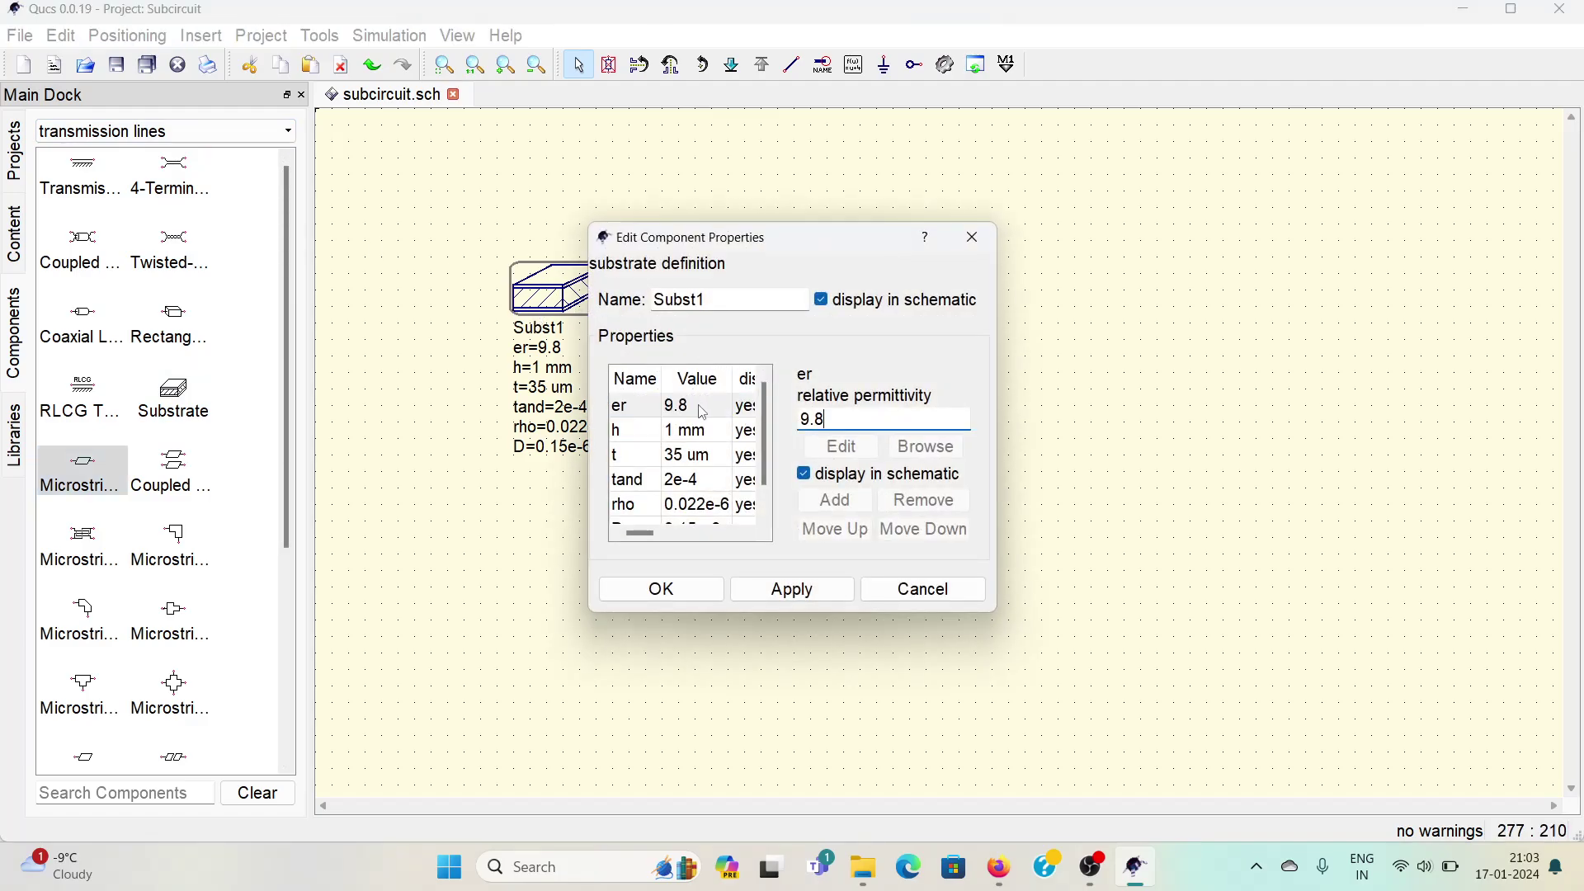
pyautogui.moveTo(825, 419); pyautogui.dragTo(791, 423)
pyautogui.write('4.3')
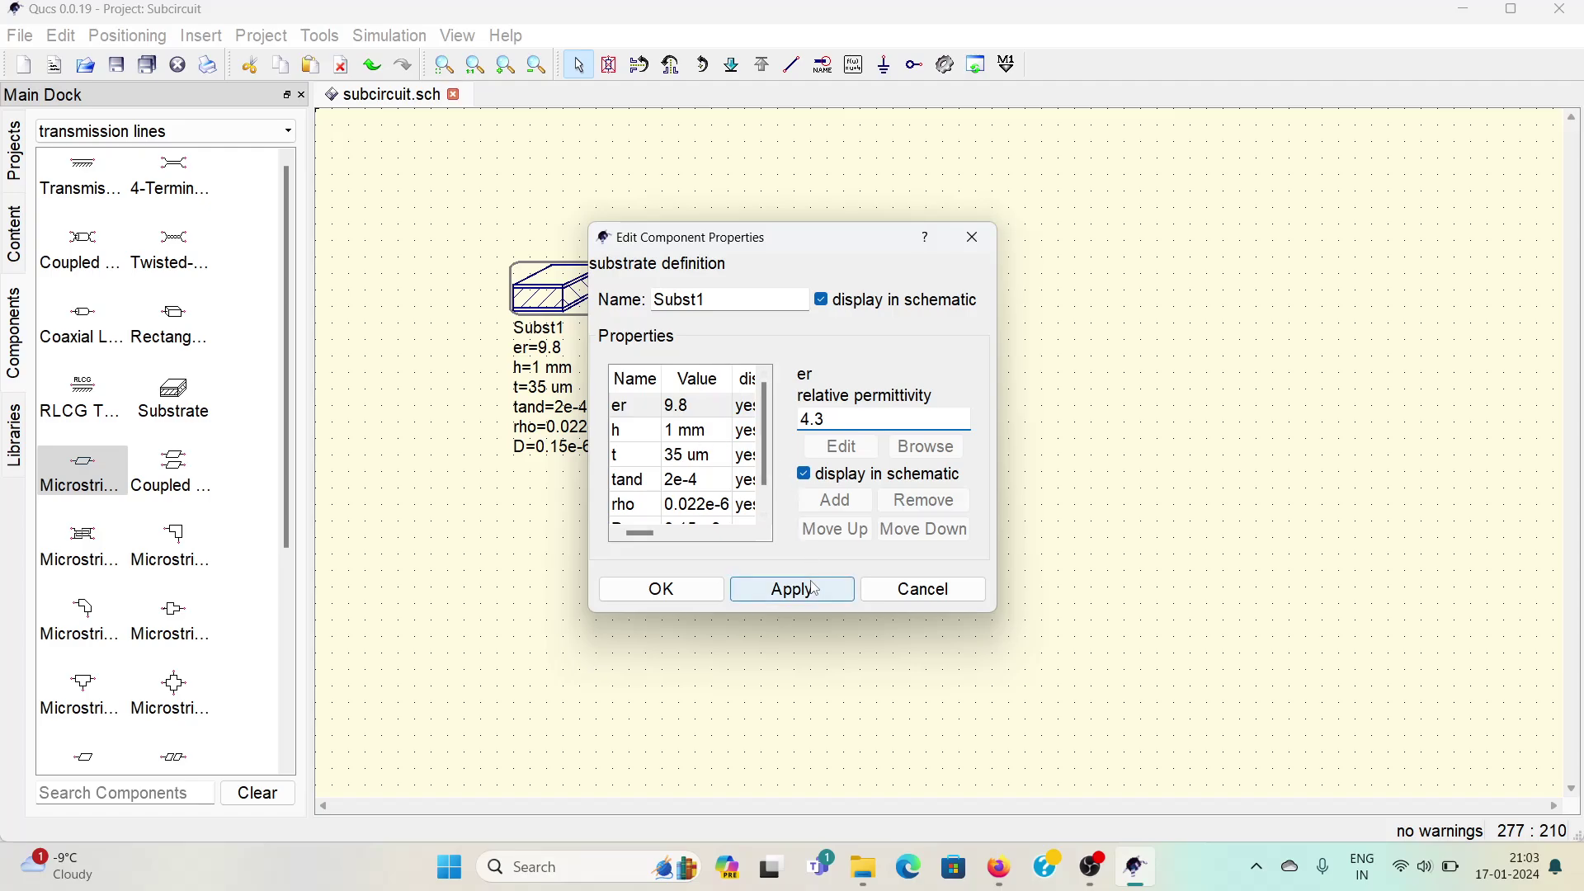
pyautogui.click(792, 589)
pyautogui.click(684, 430)
pyautogui.click(817, 419)
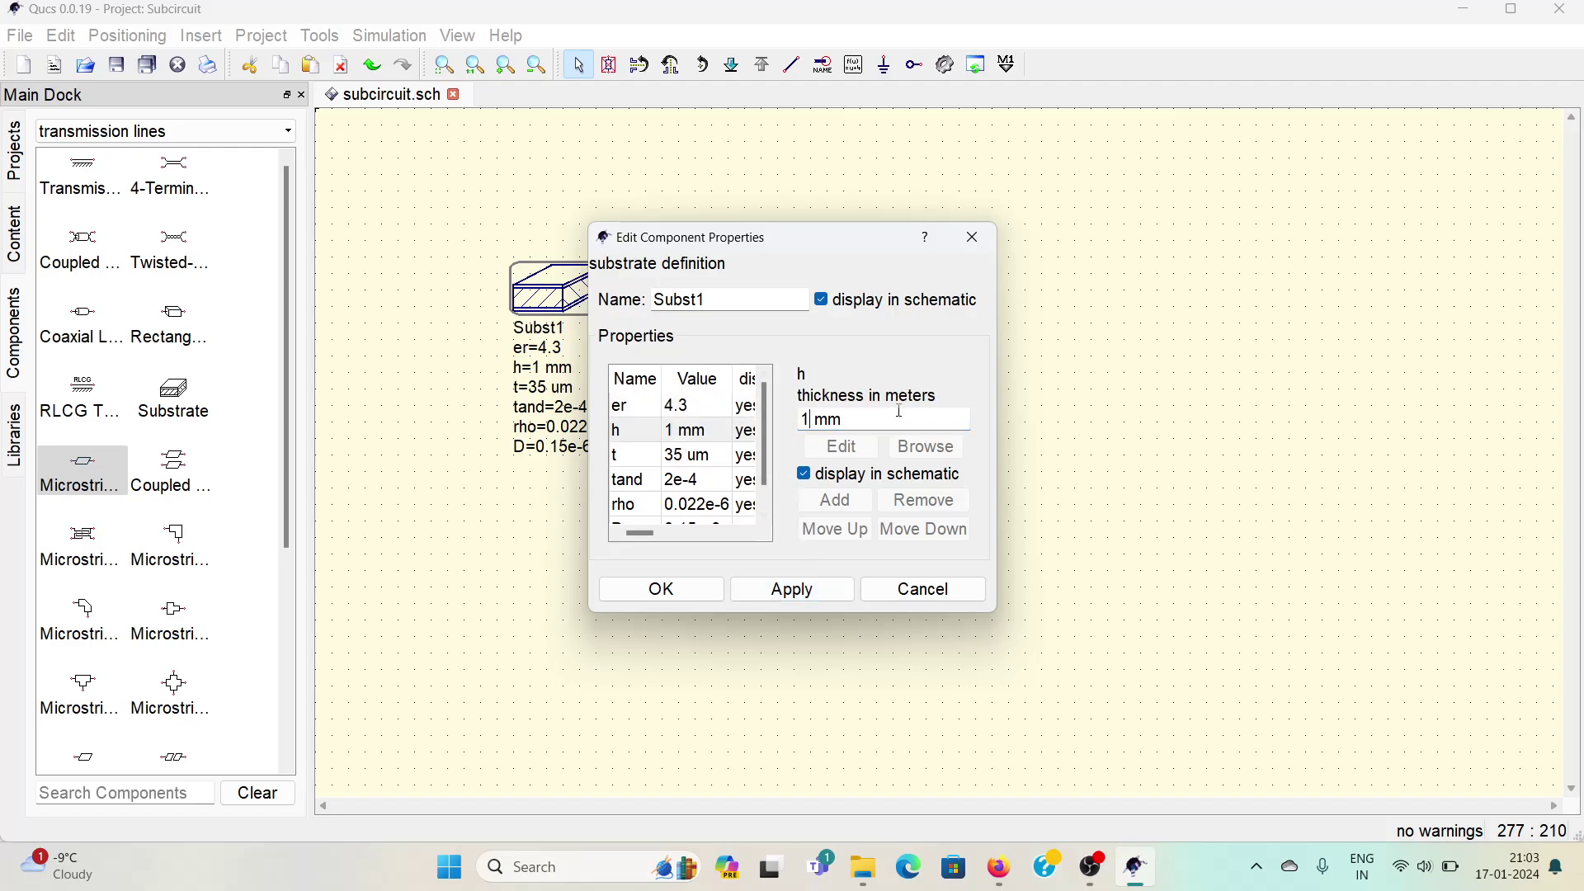
pyautogui.write('.6')
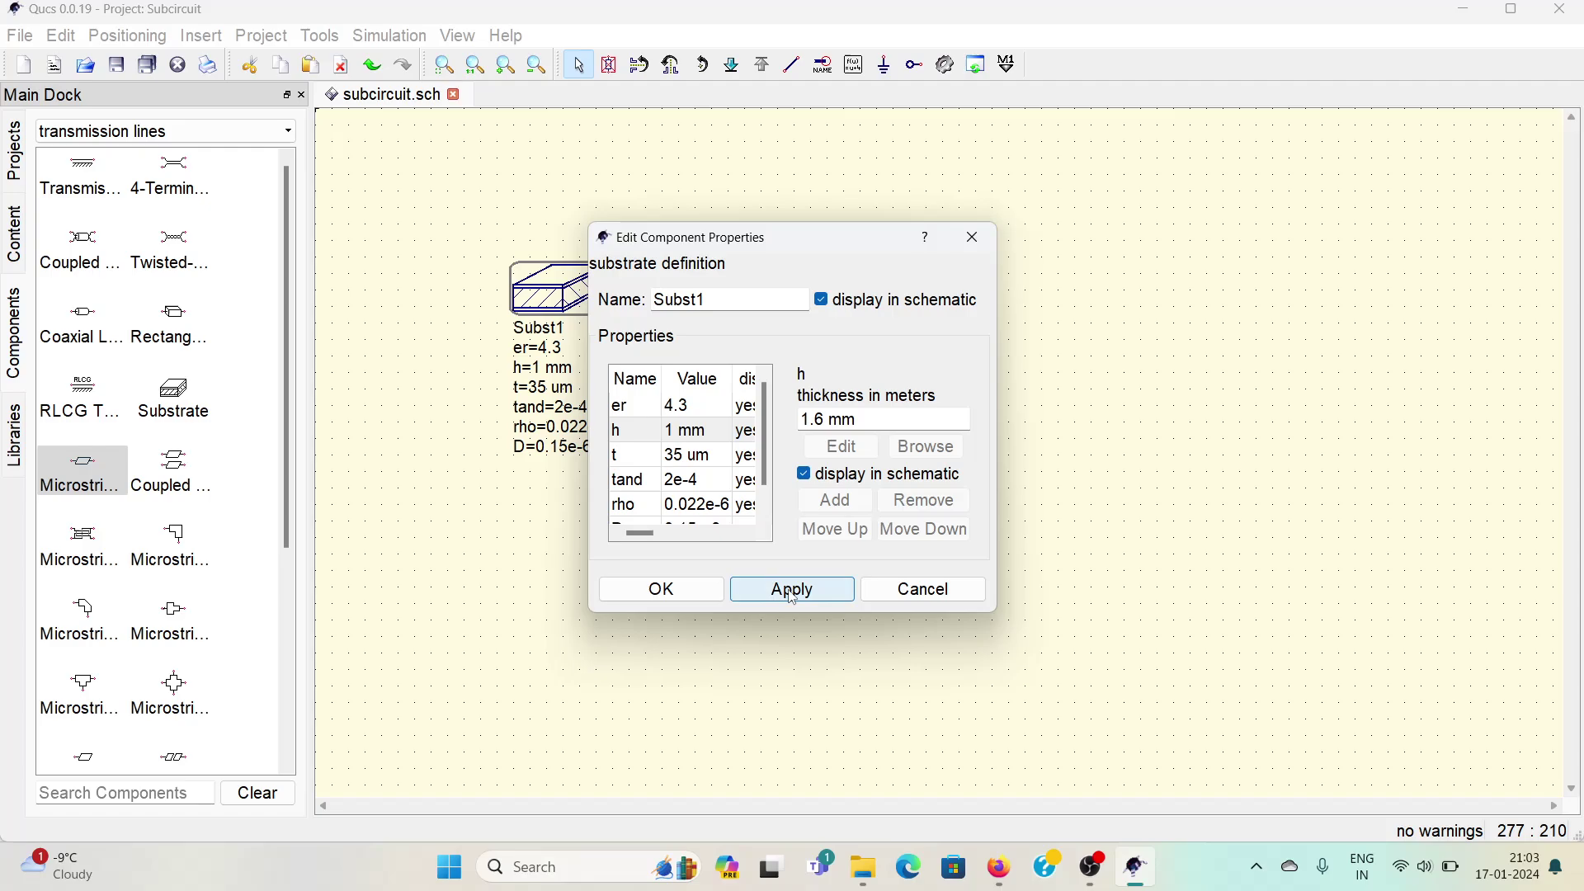
pyautogui.click(792, 589)
pyautogui.click(685, 480)
pyautogui.hotkey('ctrl', 'a')
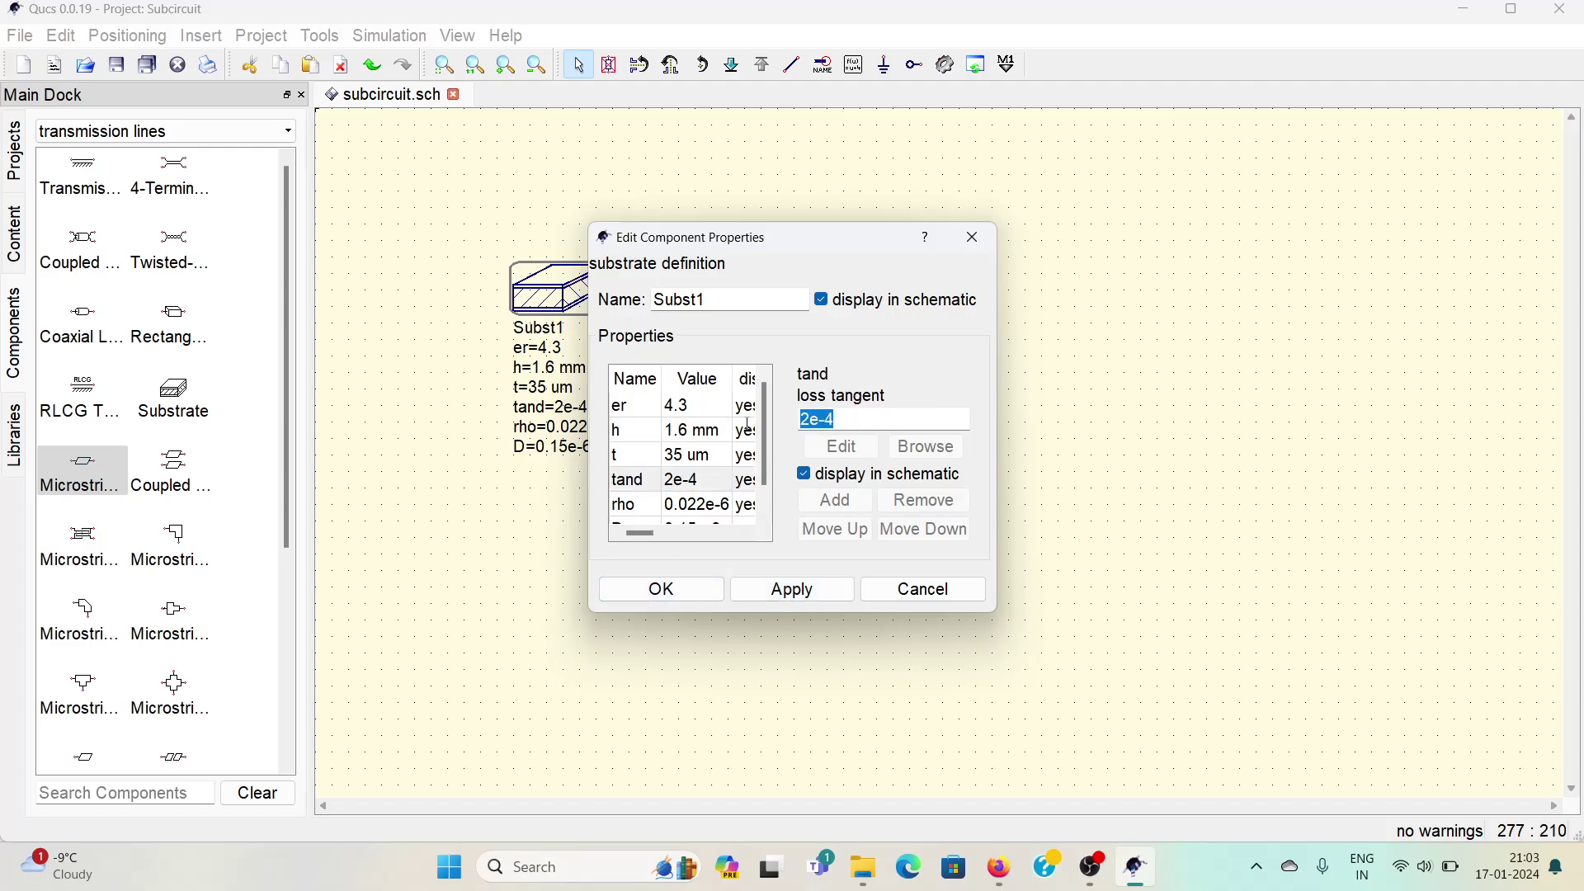
pyautogui.write('0.025')
pyautogui.click(776, 591)
pyautogui.click(662, 589)
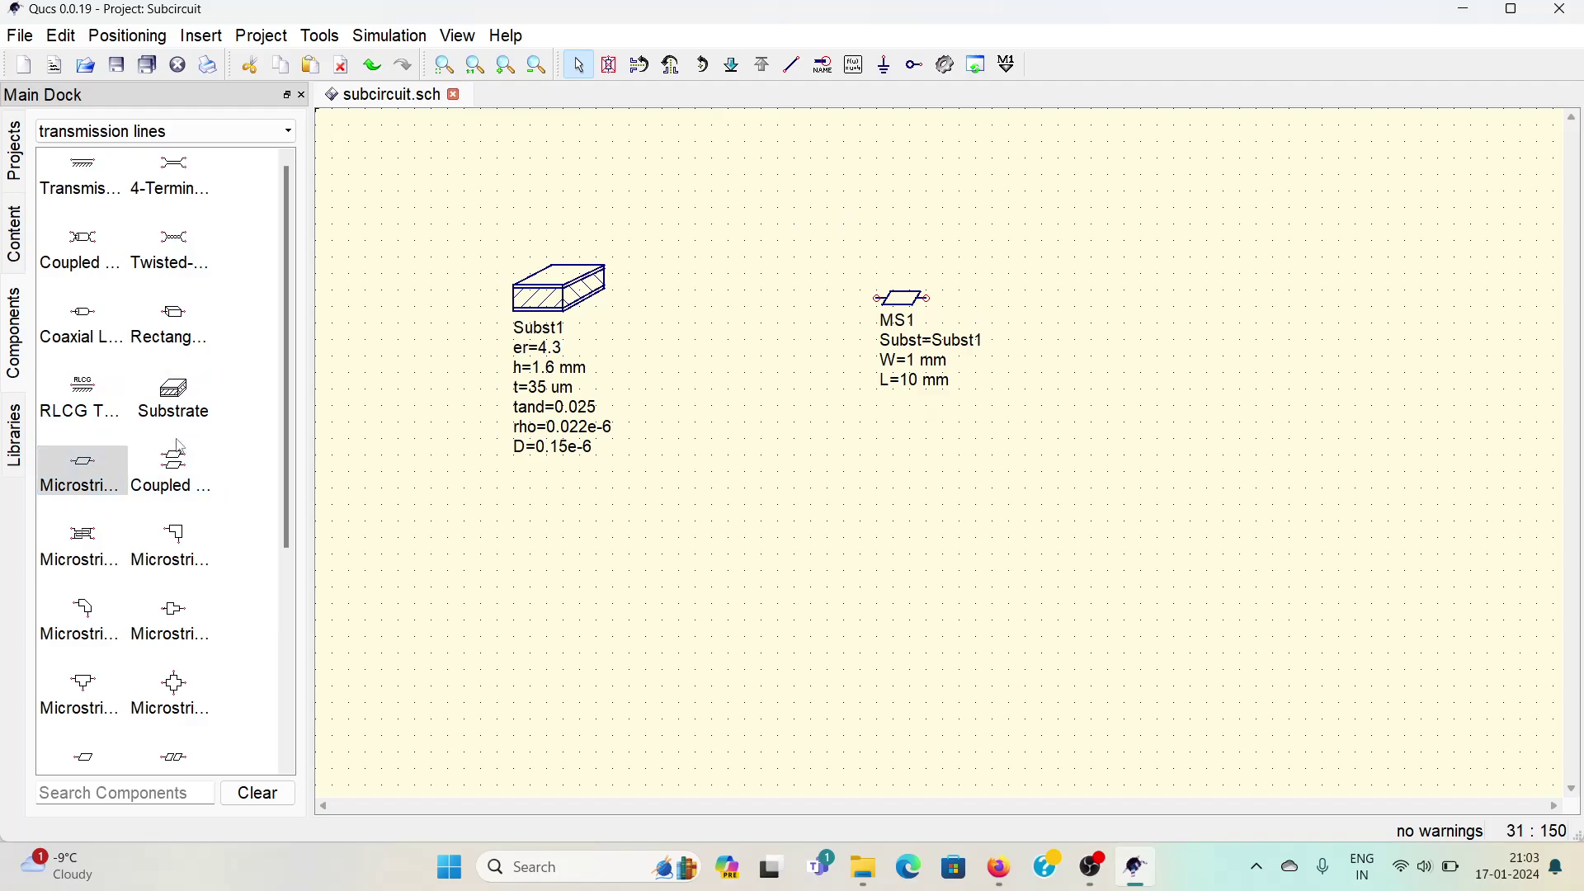
# - Place two more microstrip lines: MS2 right of MS1 and MS3 left of it
pyautogui.click(93, 476)
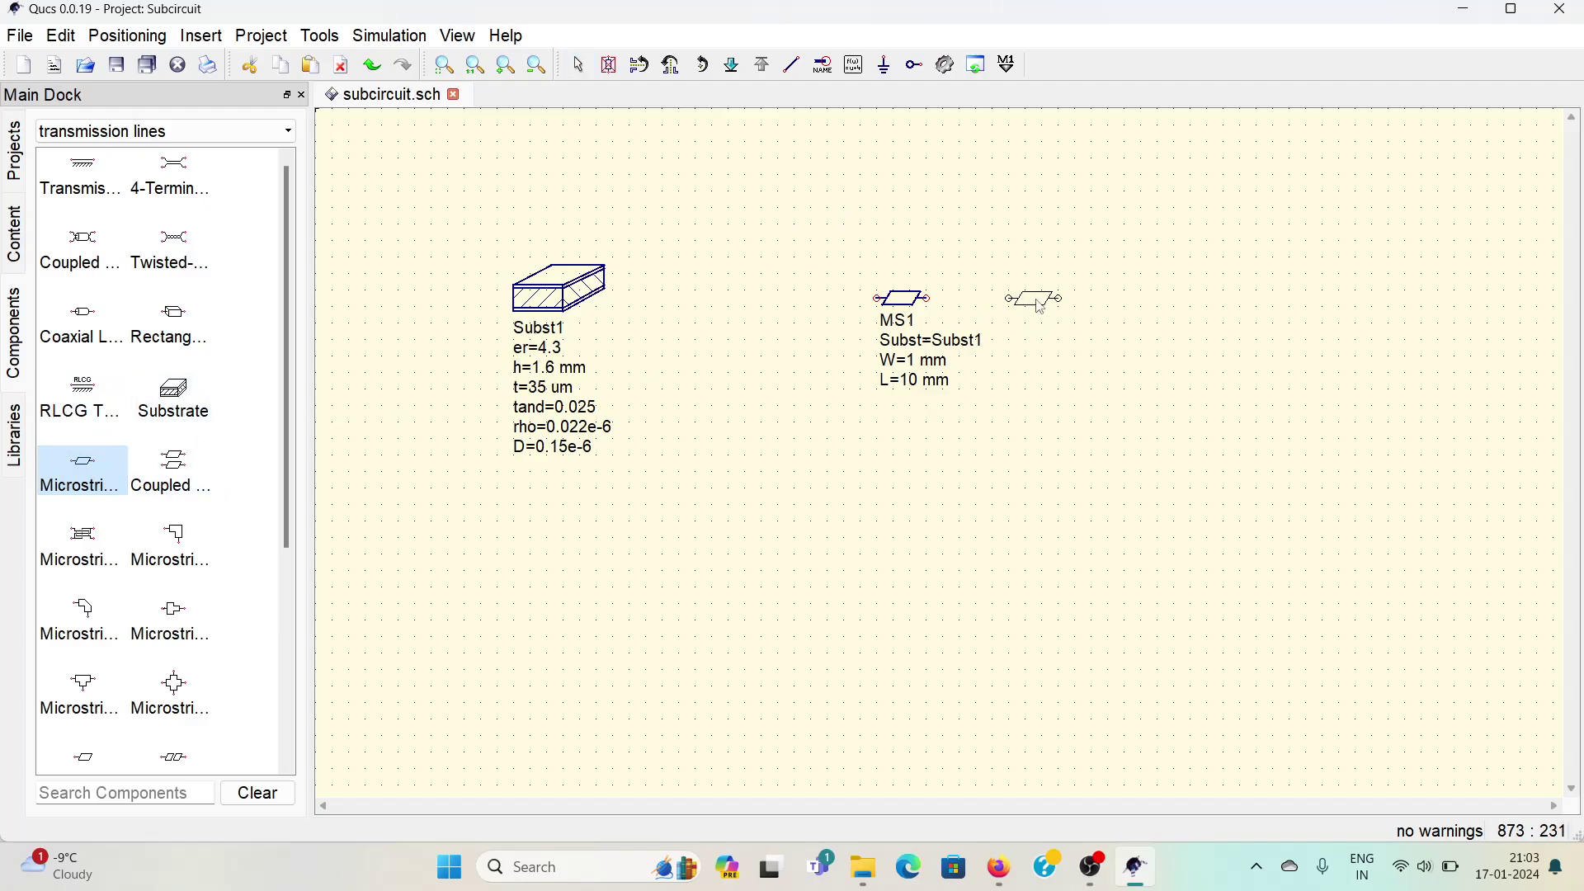
pyautogui.click(1035, 299)
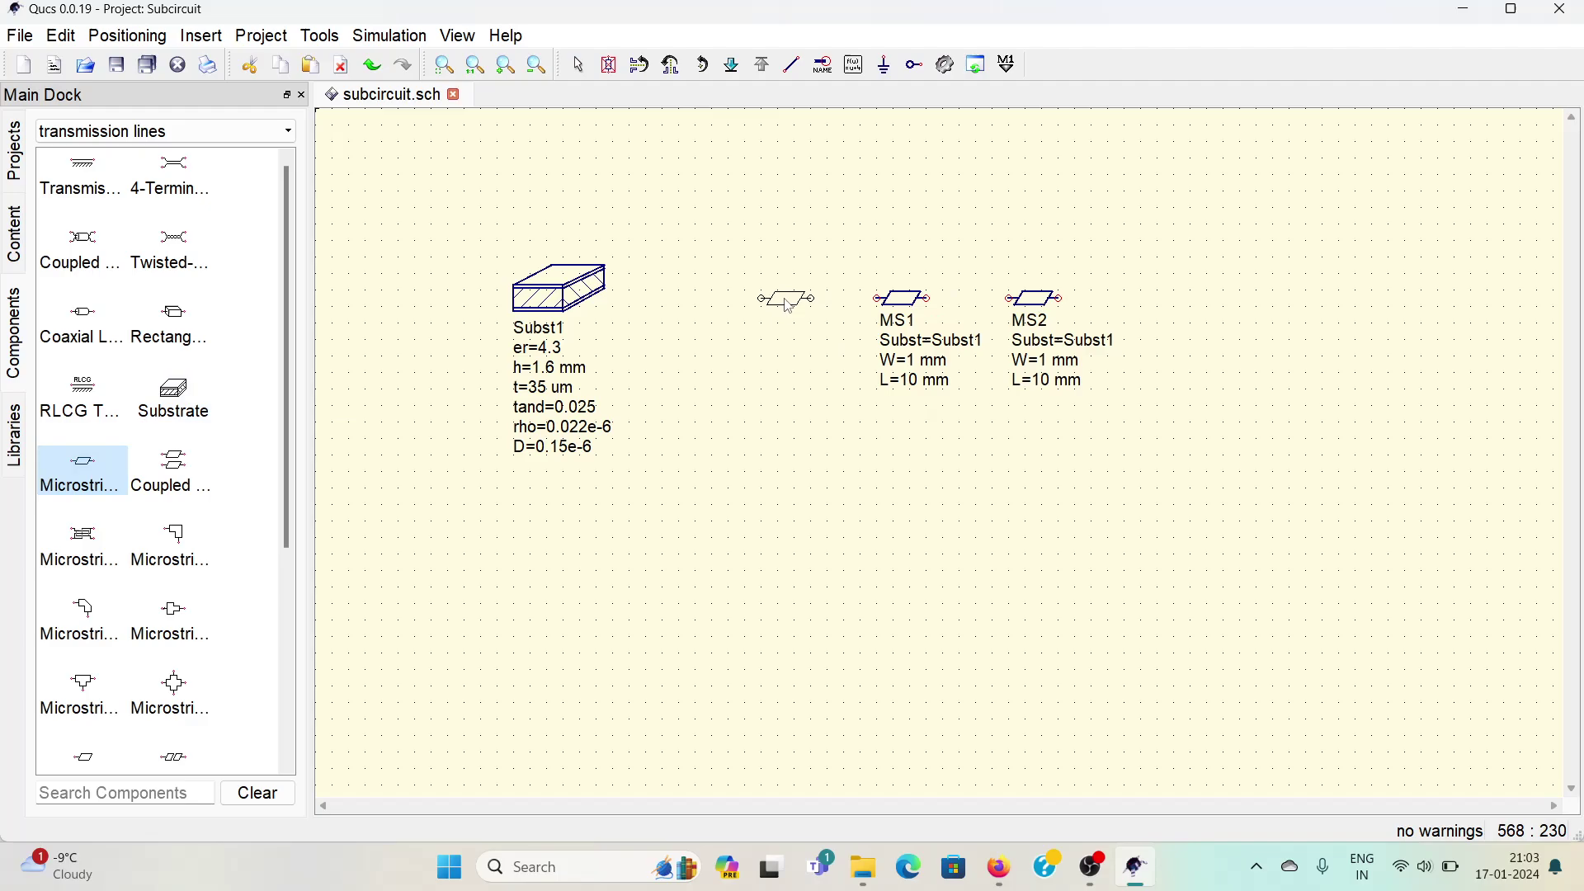
pyautogui.click(785, 301)
pyautogui.press('Escape')
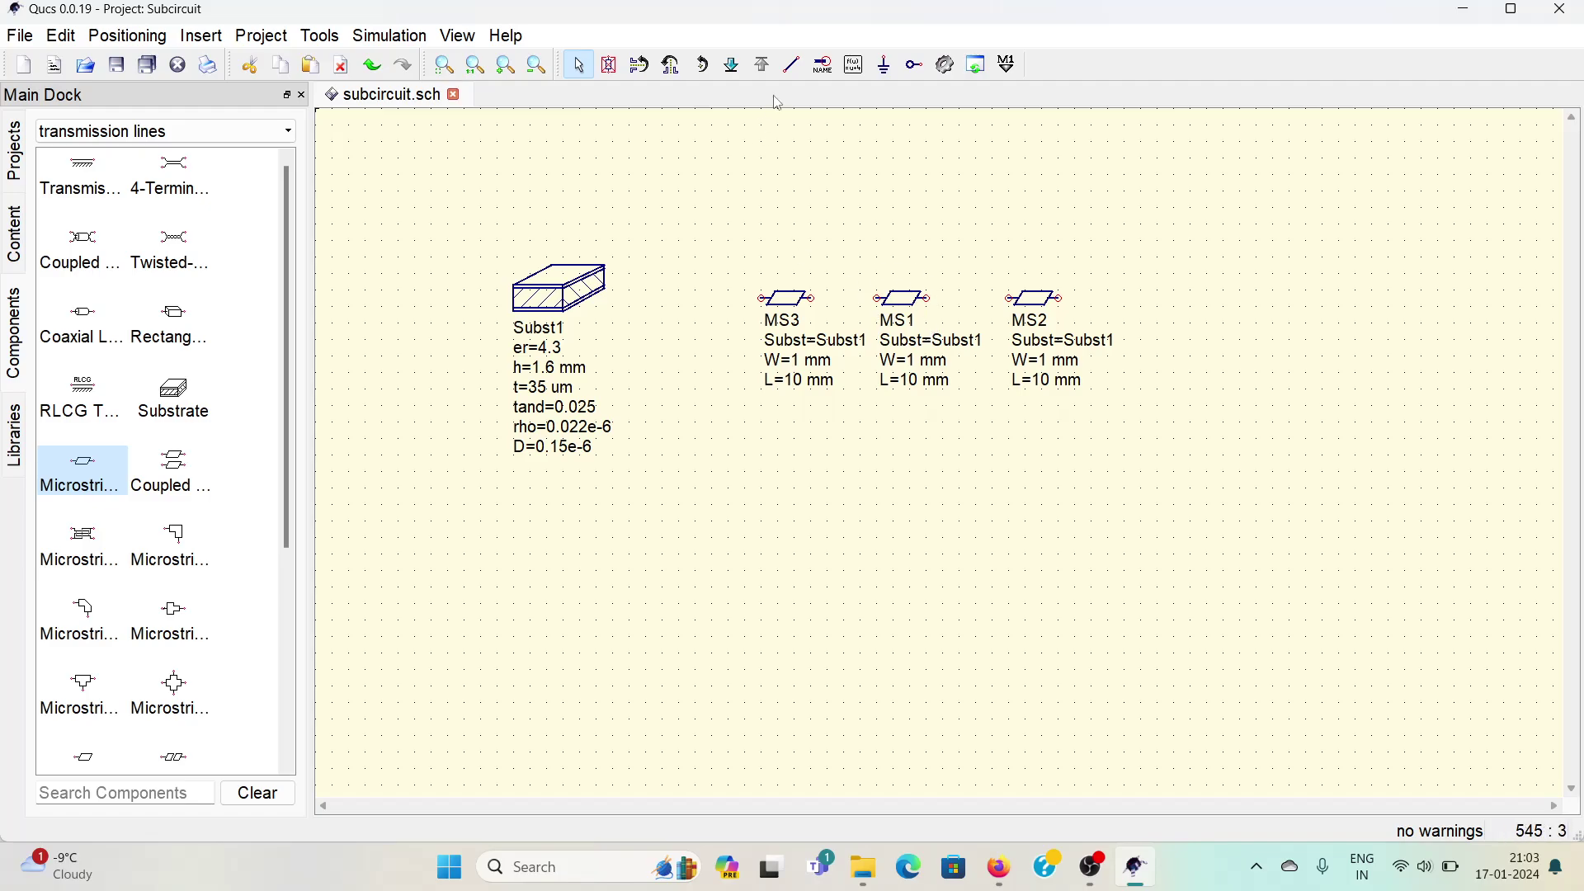
# - Wire MS3 to MS1 and MS1 to MS2 end to end
pyautogui.click(792, 66)
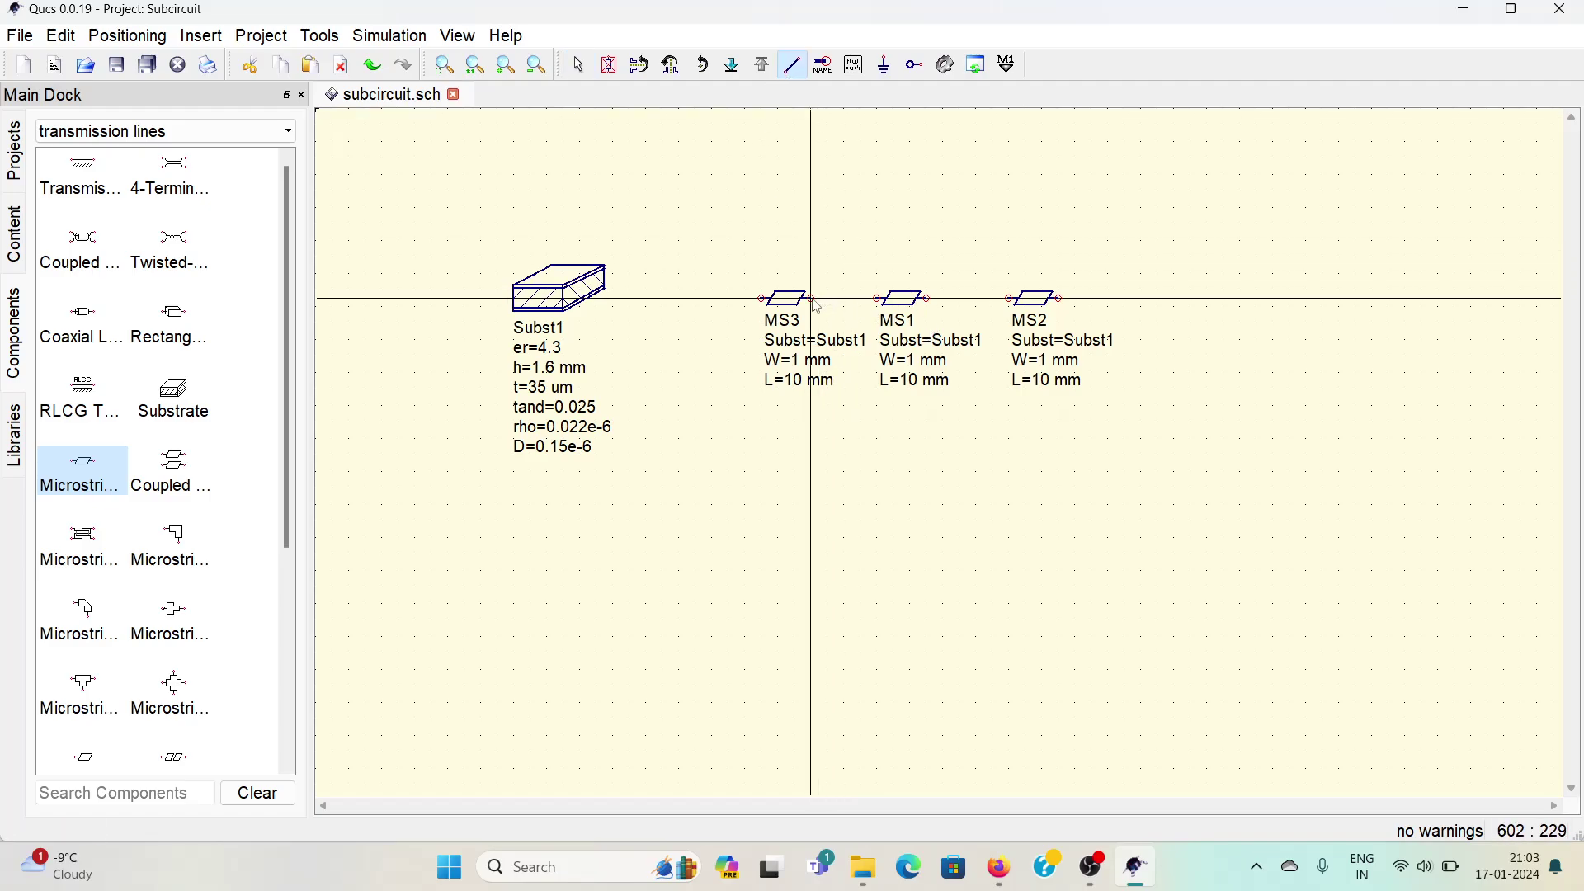
pyautogui.click(815, 300)
pyautogui.click(878, 301)
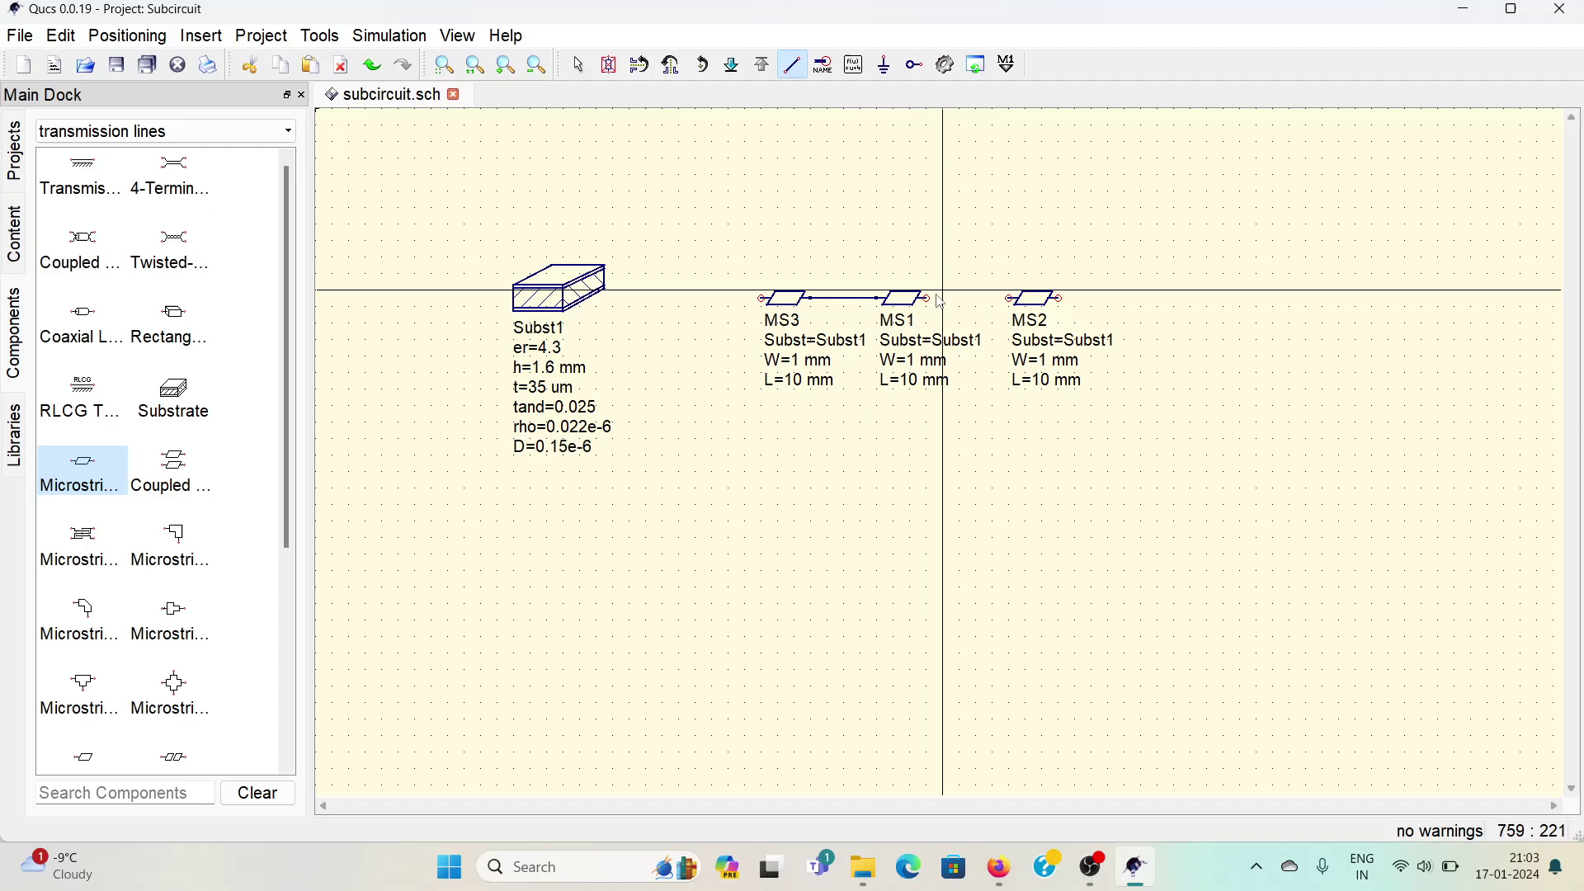
pyautogui.click(926, 298)
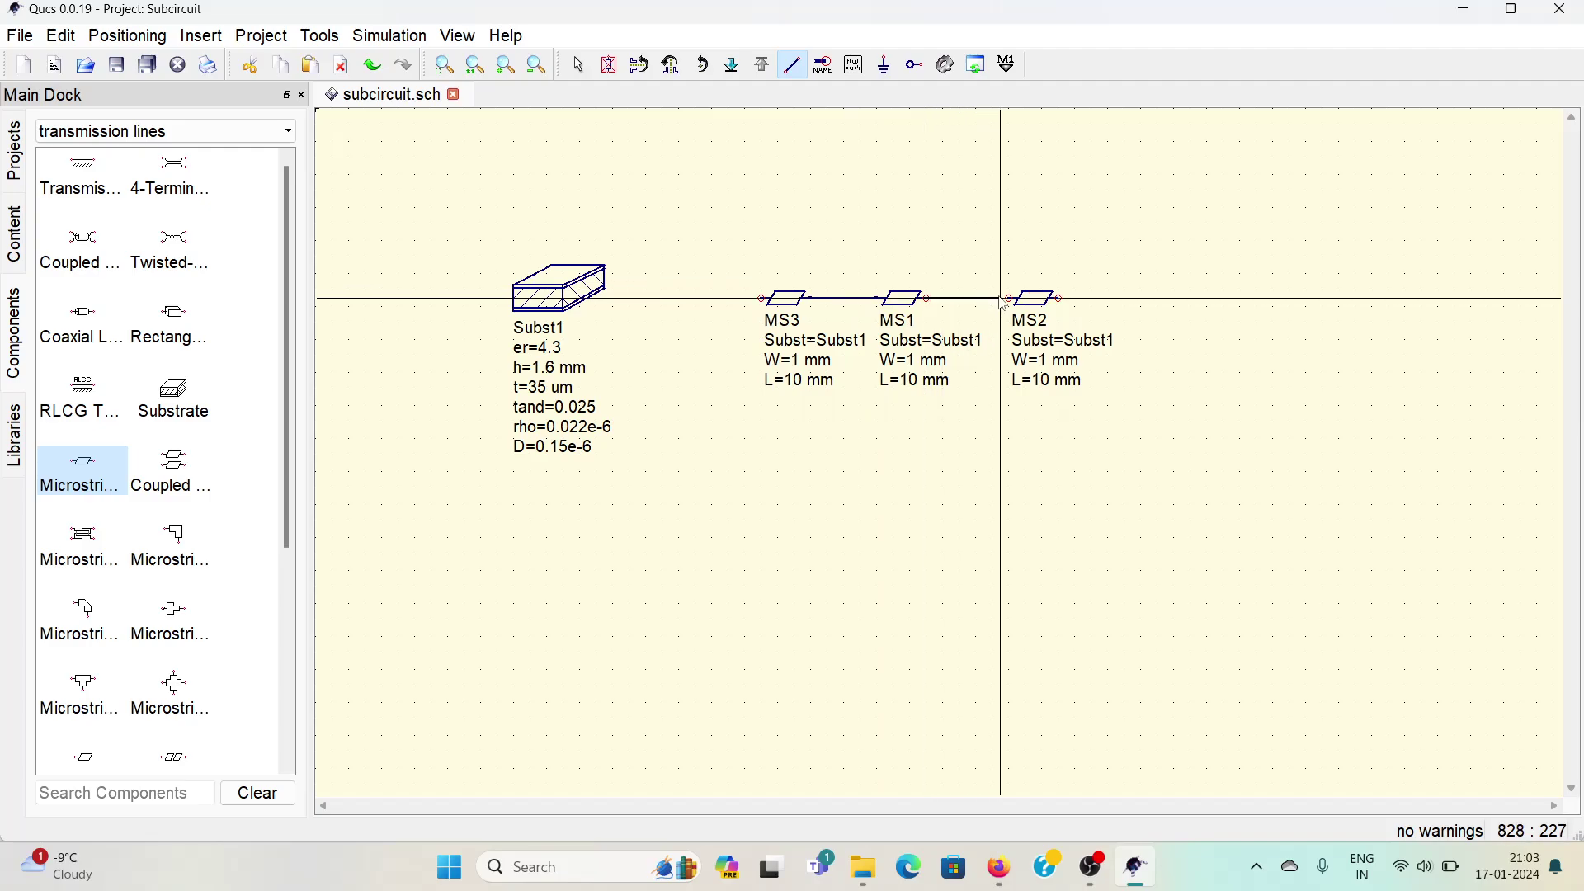
pyautogui.click(1008, 298)
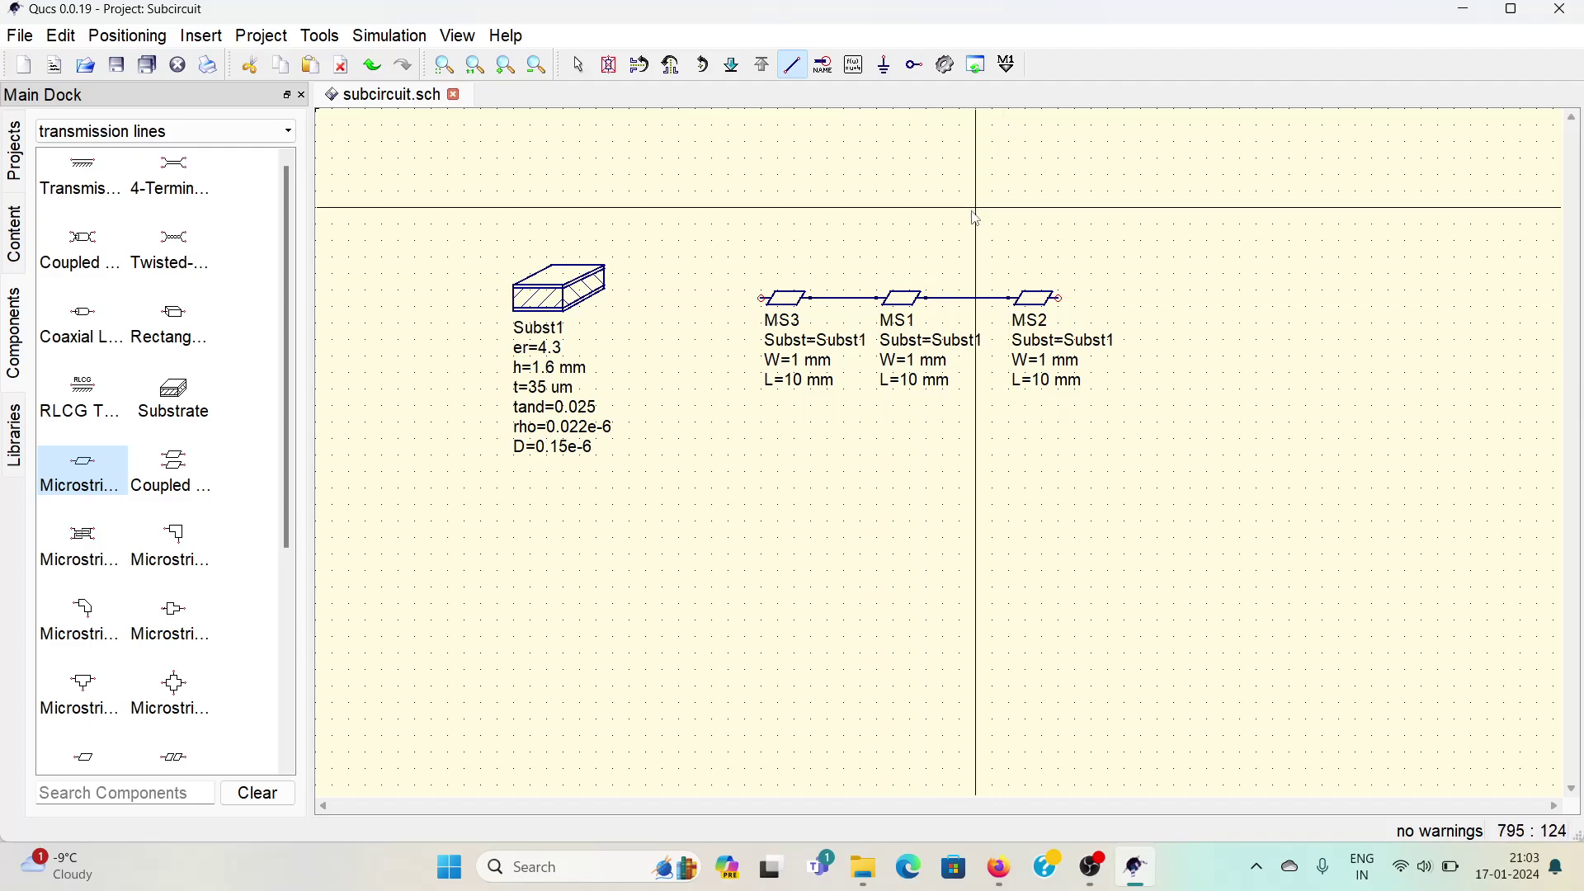
pyautogui.press('Escape')
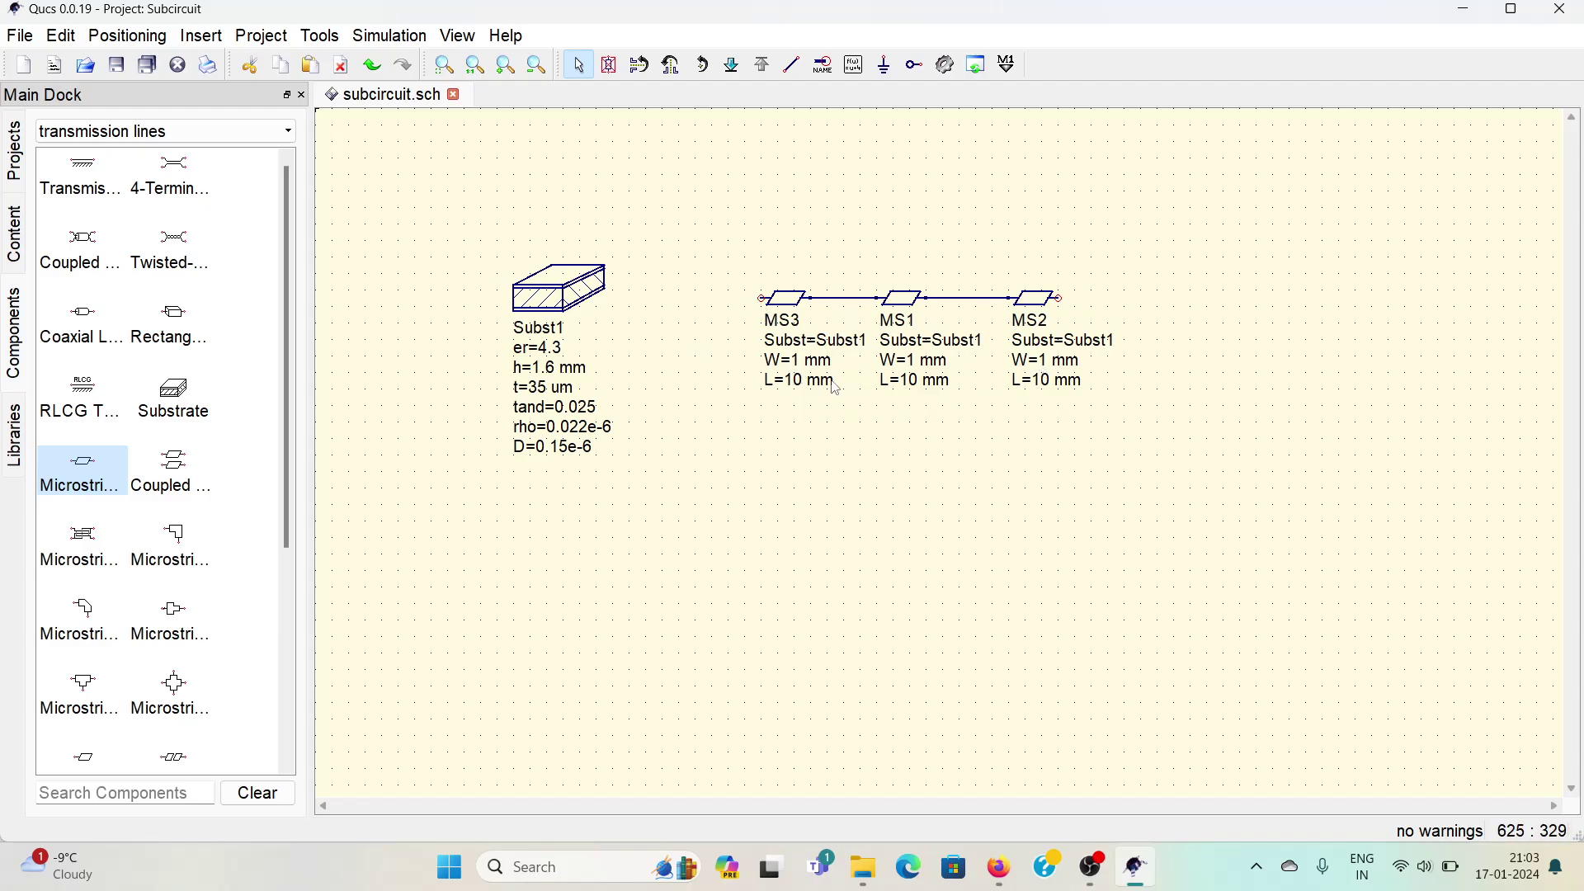
# - Change the W value on MS3, MS1 and MS2 to 3.1 mm
pyautogui.click(799, 363)
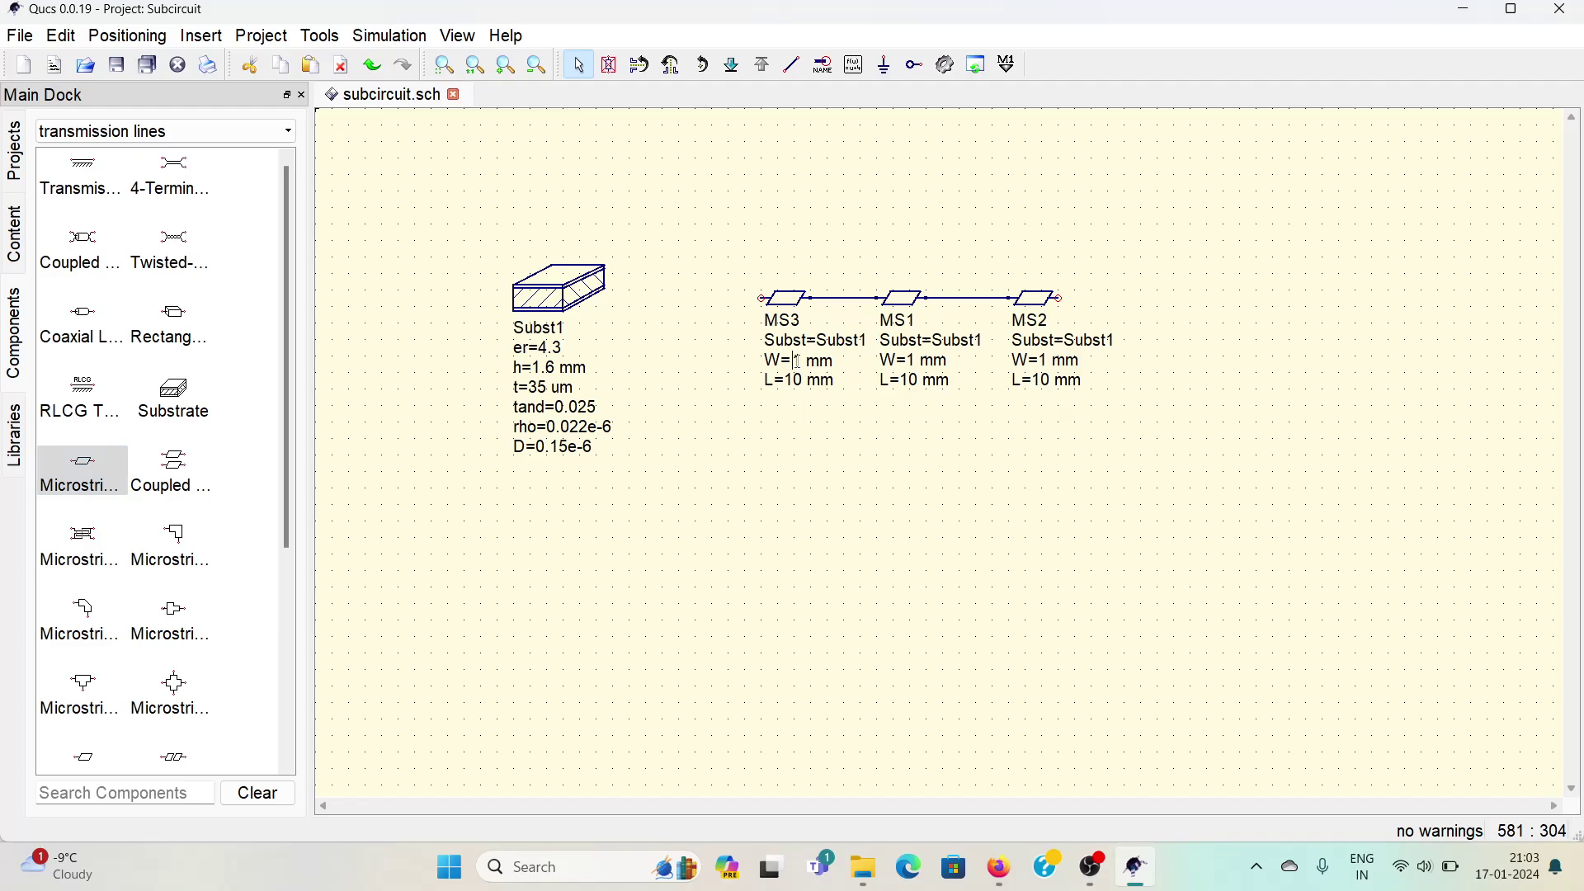
pyautogui.write('3.1')
pyautogui.click(913, 361)
pyautogui.write('3.1')
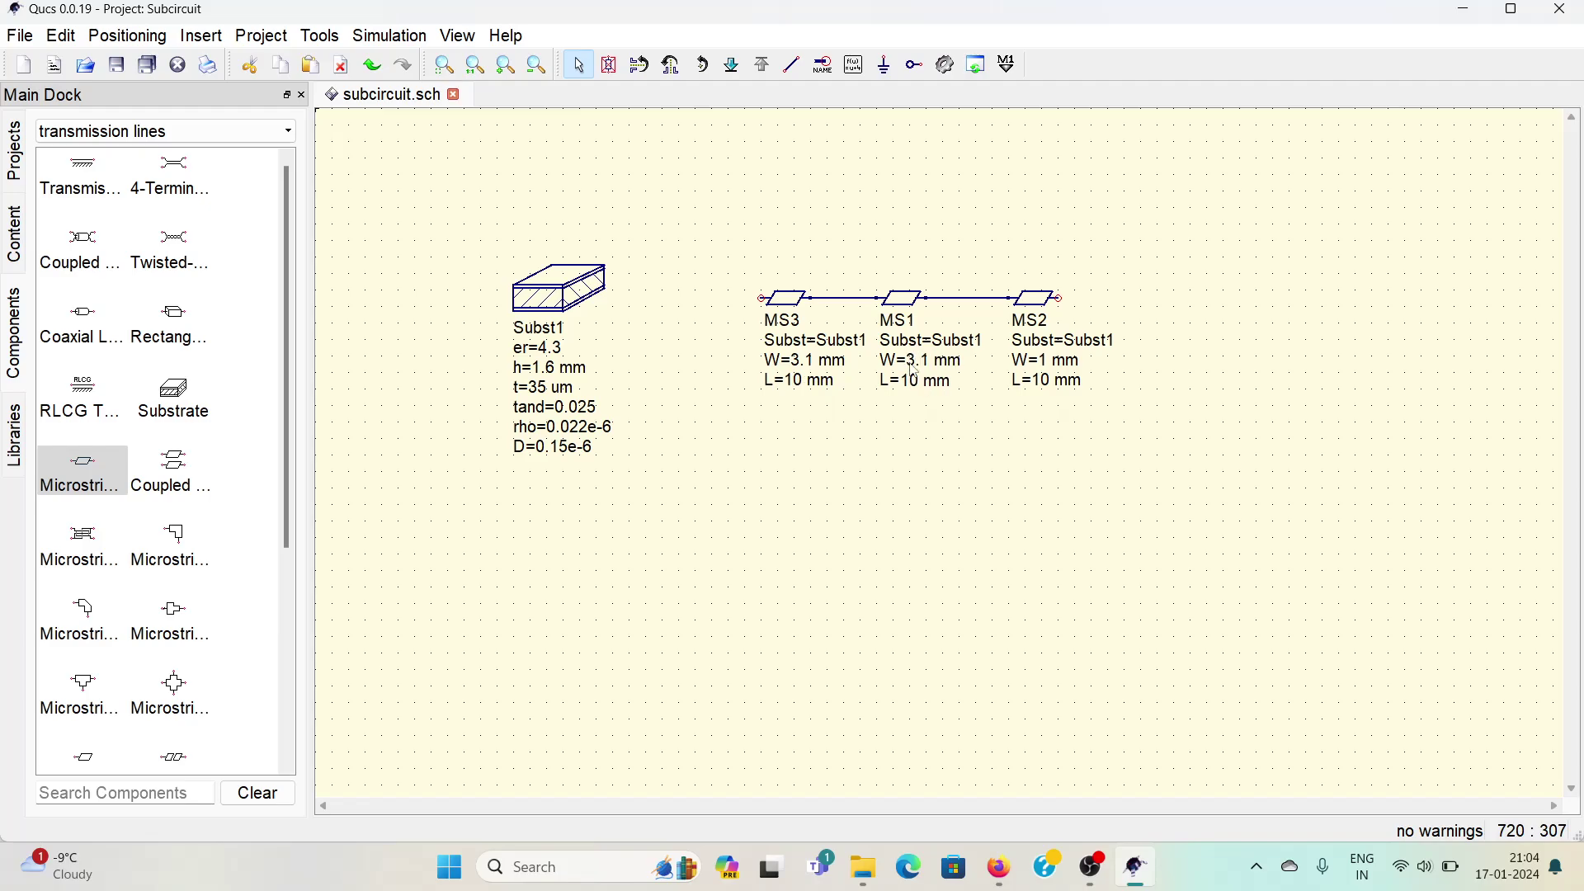
pyautogui.click(1045, 360)
pyautogui.write('3.1')
pyautogui.press('Return')
pyautogui.click(1297, 356)
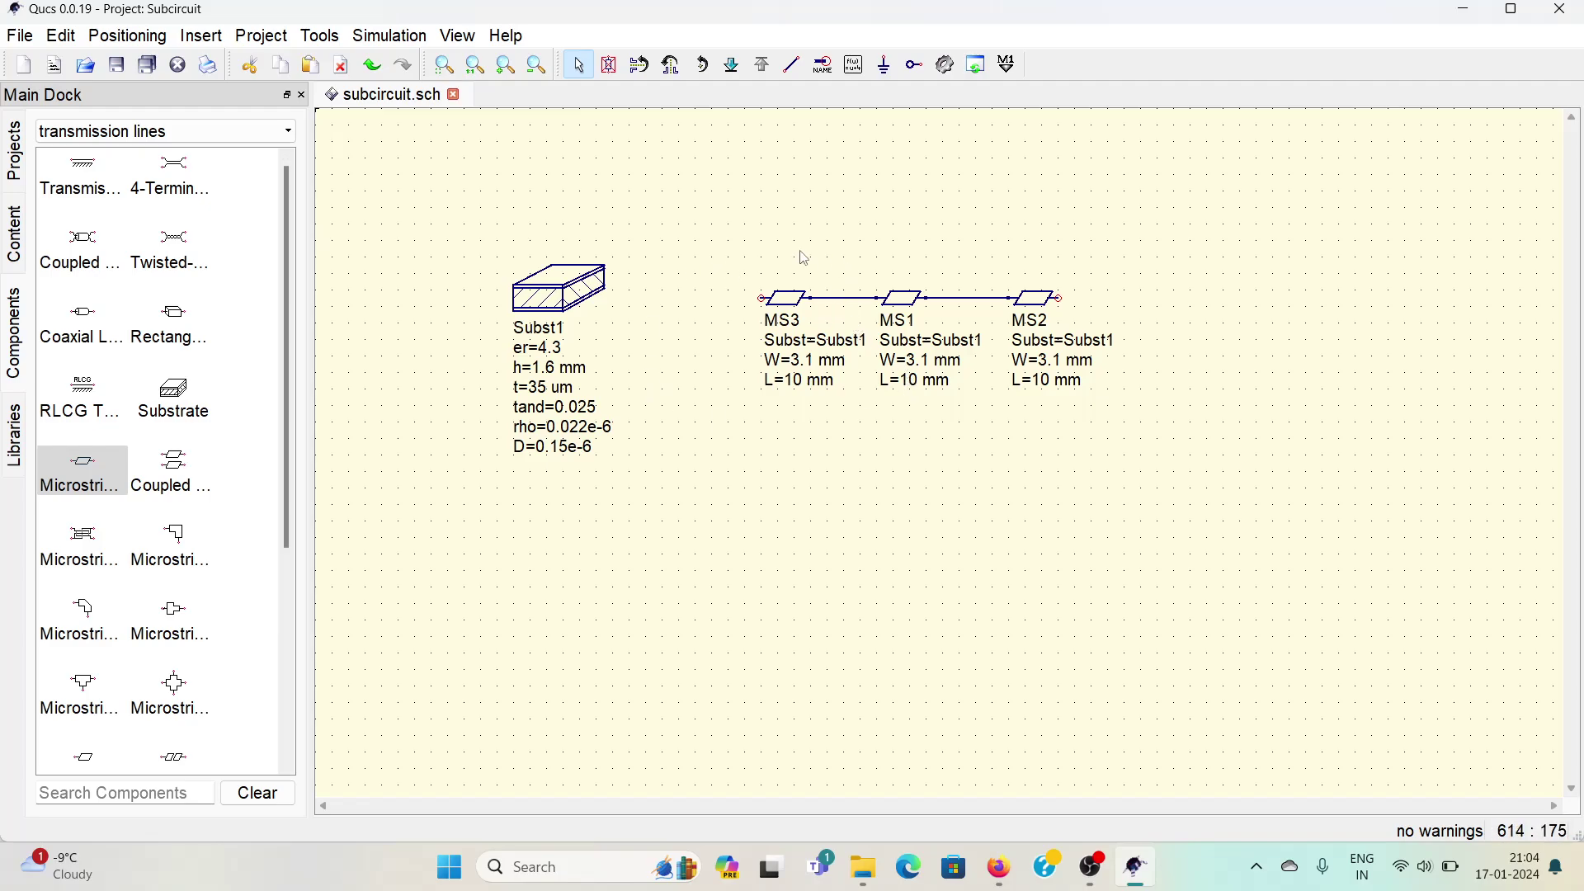
# - Place 50 Ohm power sources P1 and P2 on the left and right of the line
pyautogui.click(161, 132)
pyautogui.click(69, 173)
pyautogui.click(83, 318)
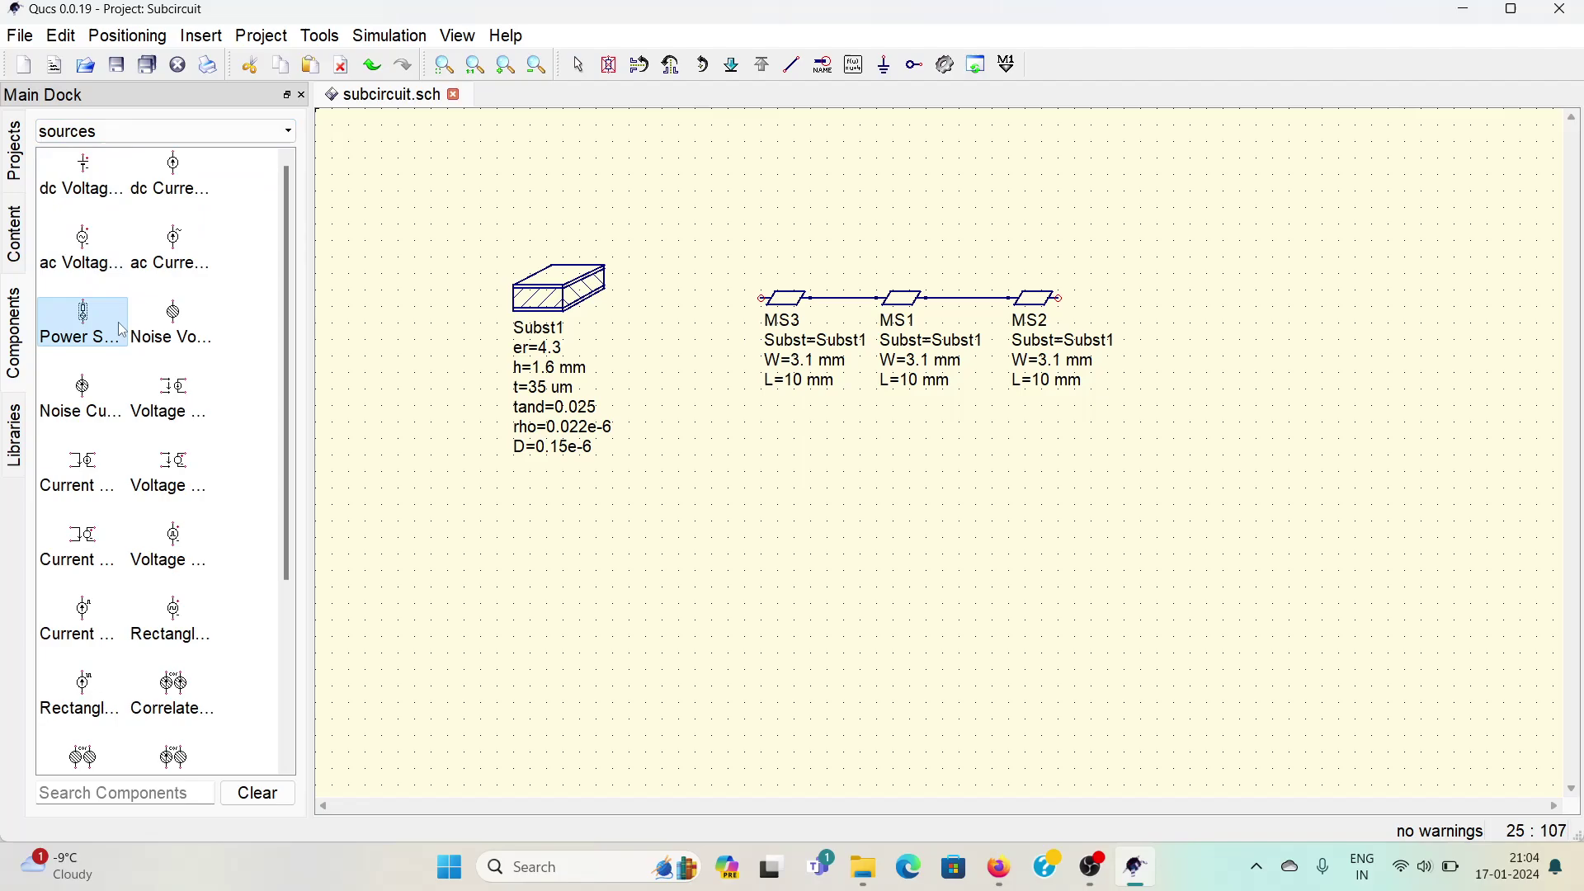
pyautogui.click(680, 340)
pyautogui.click(1224, 340)
pyautogui.press('Escape')
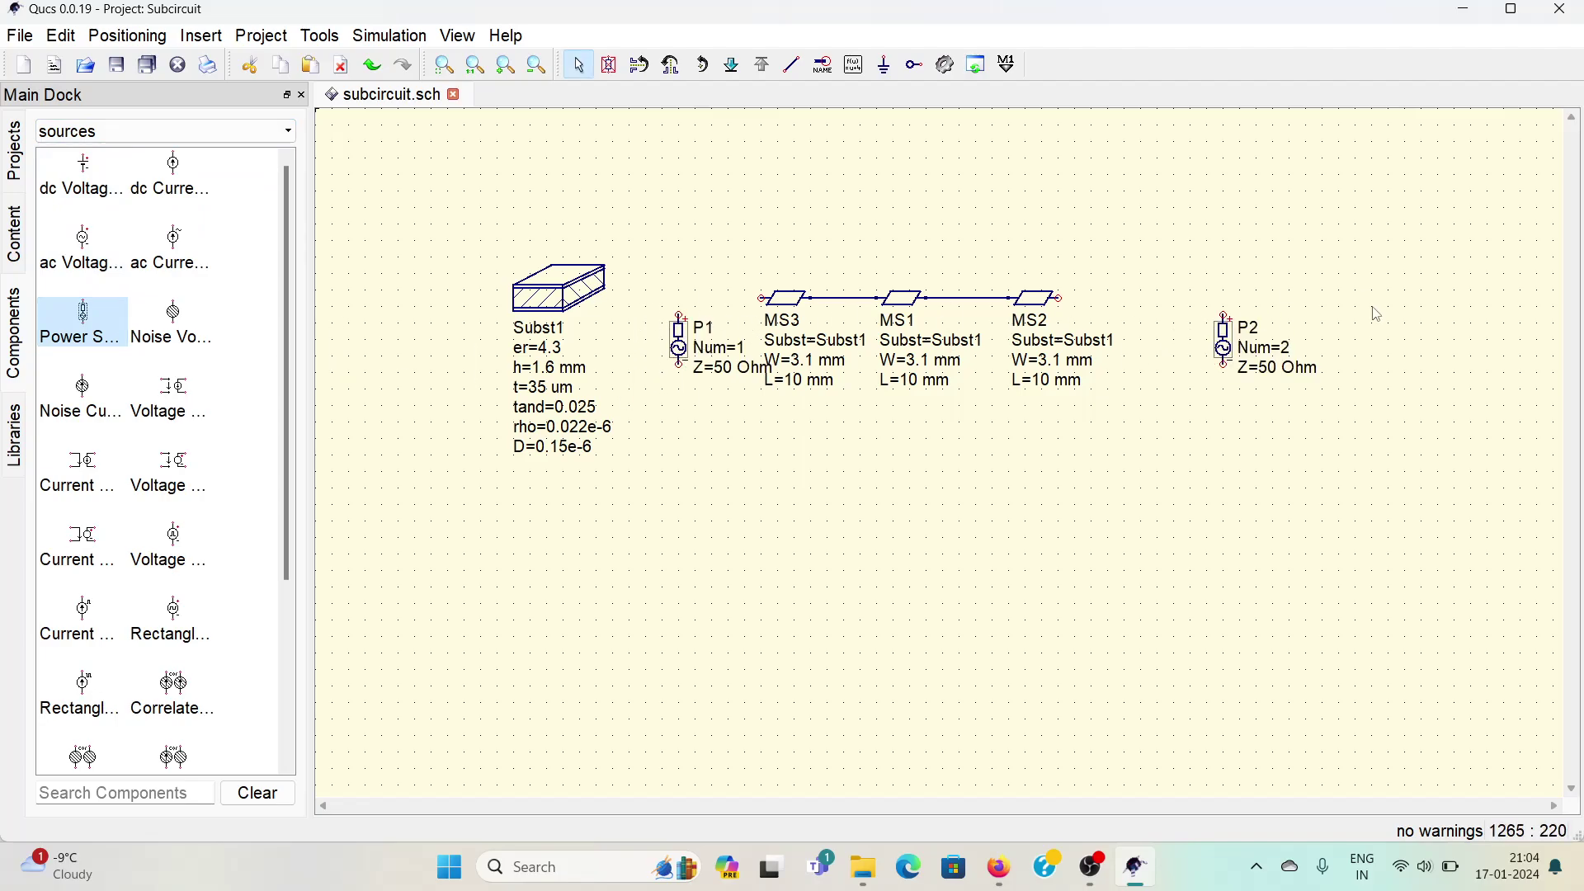
# - Place an S-parameter simulation sweeping 1 GHz to 10 GHz at the top right
pyautogui.click(107, 131)
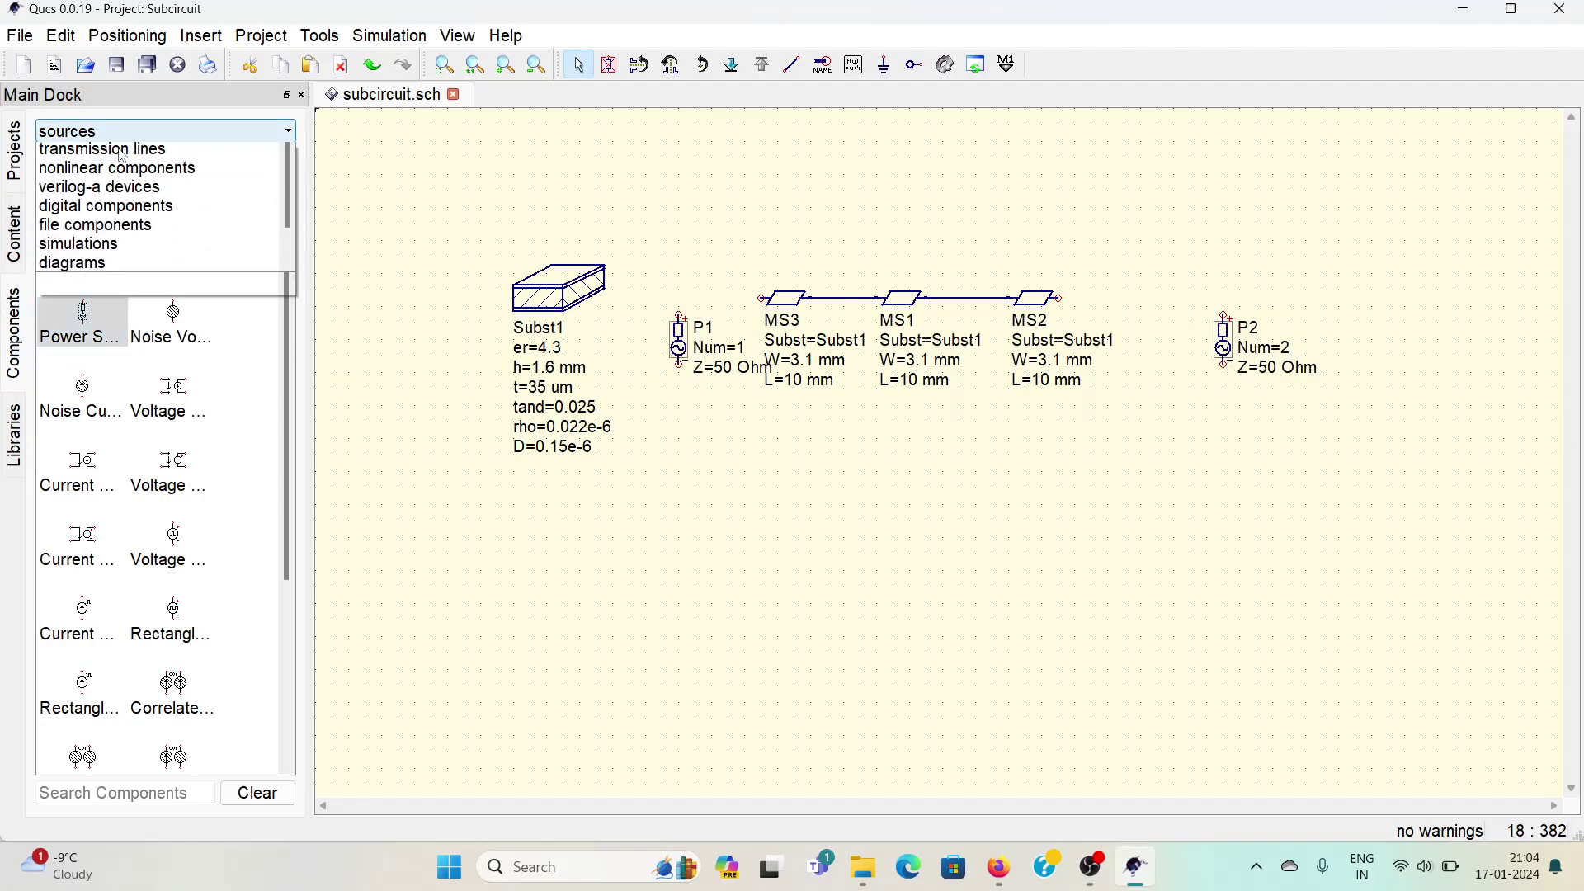
pyautogui.click(103, 305)
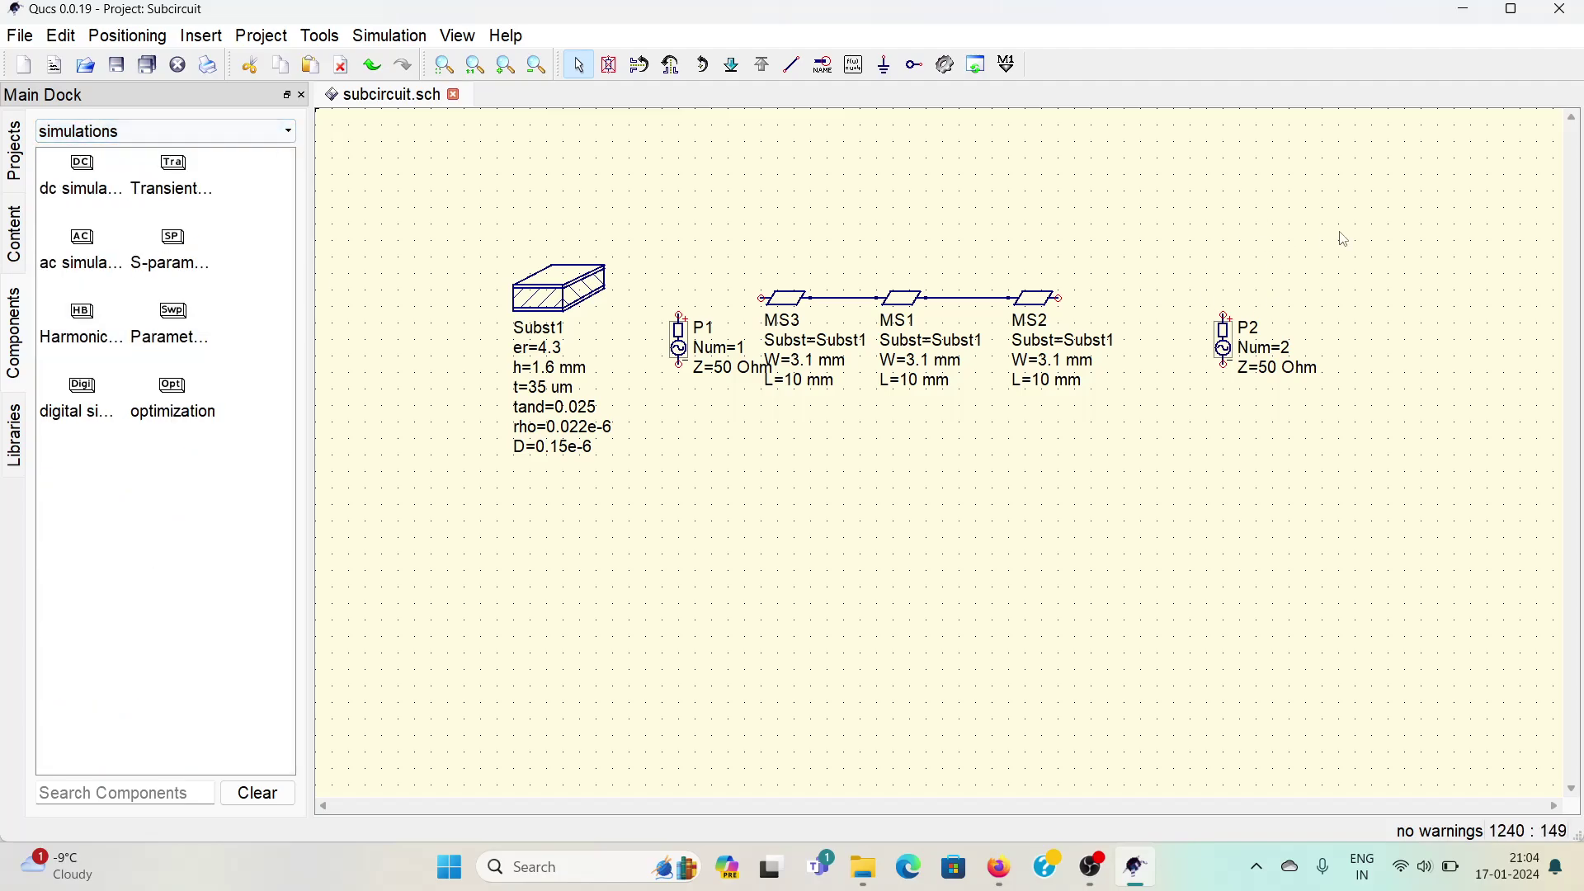
pyautogui.click(173, 323)
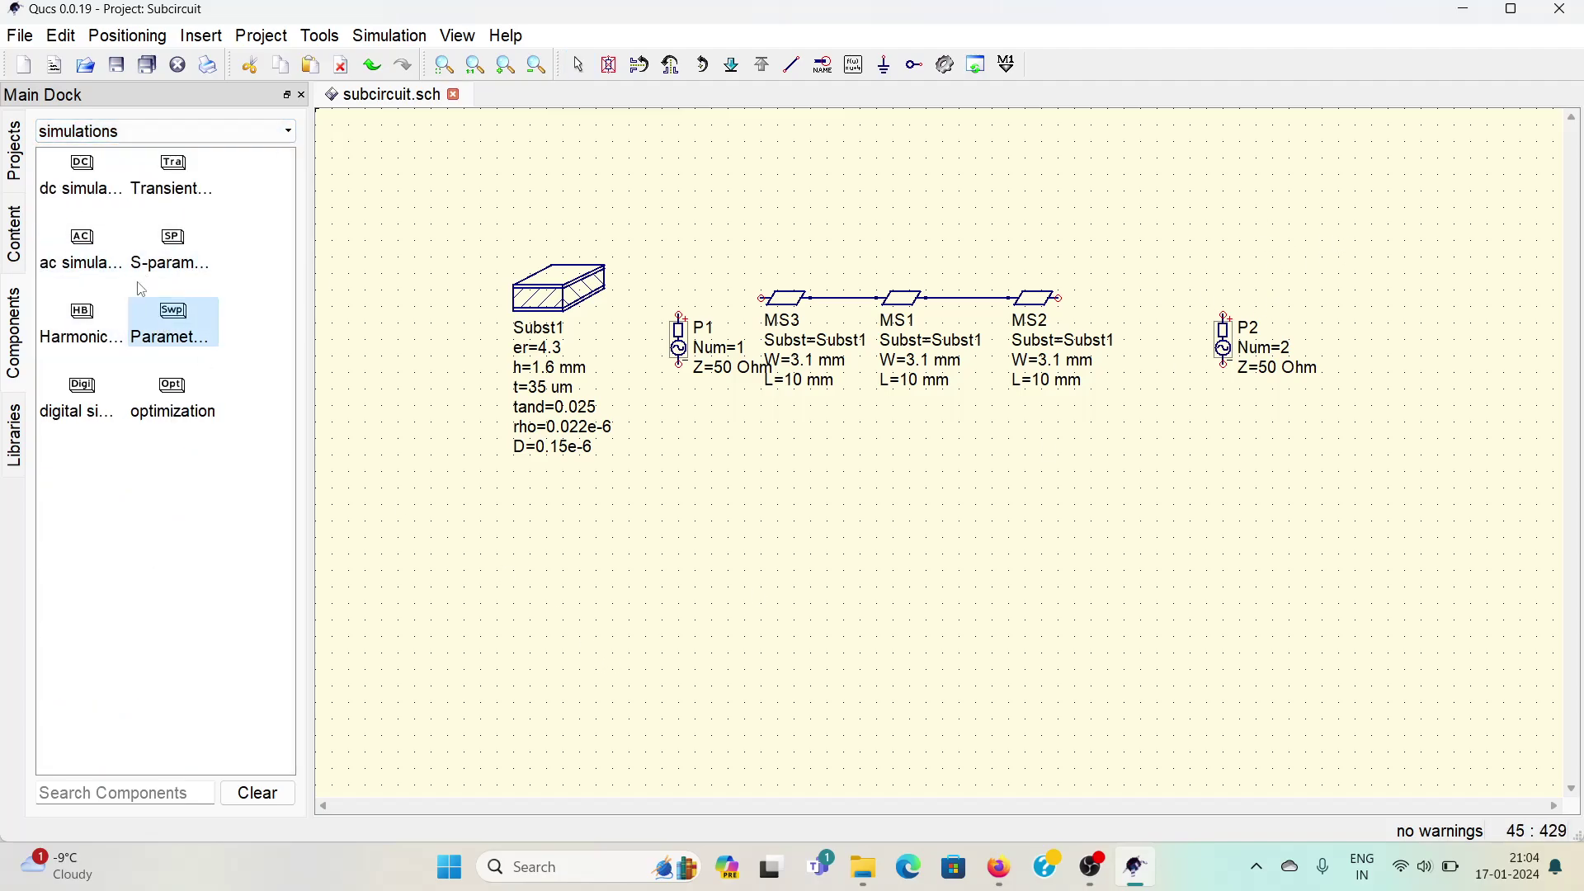
pyautogui.click(173, 248)
pyautogui.click(1367, 228)
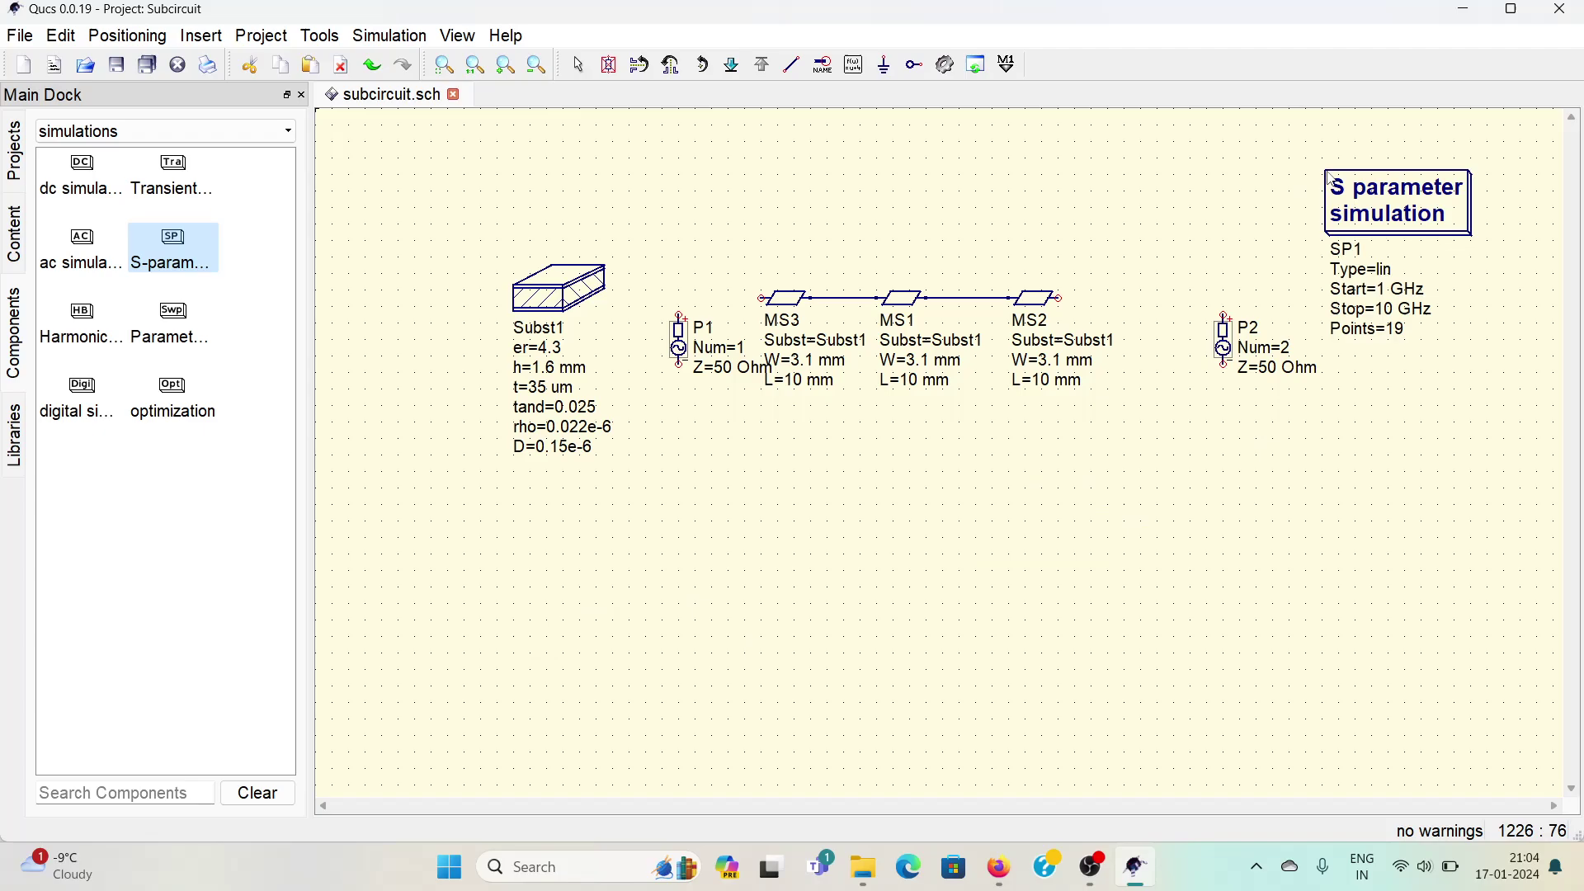
pyautogui.press('Escape')
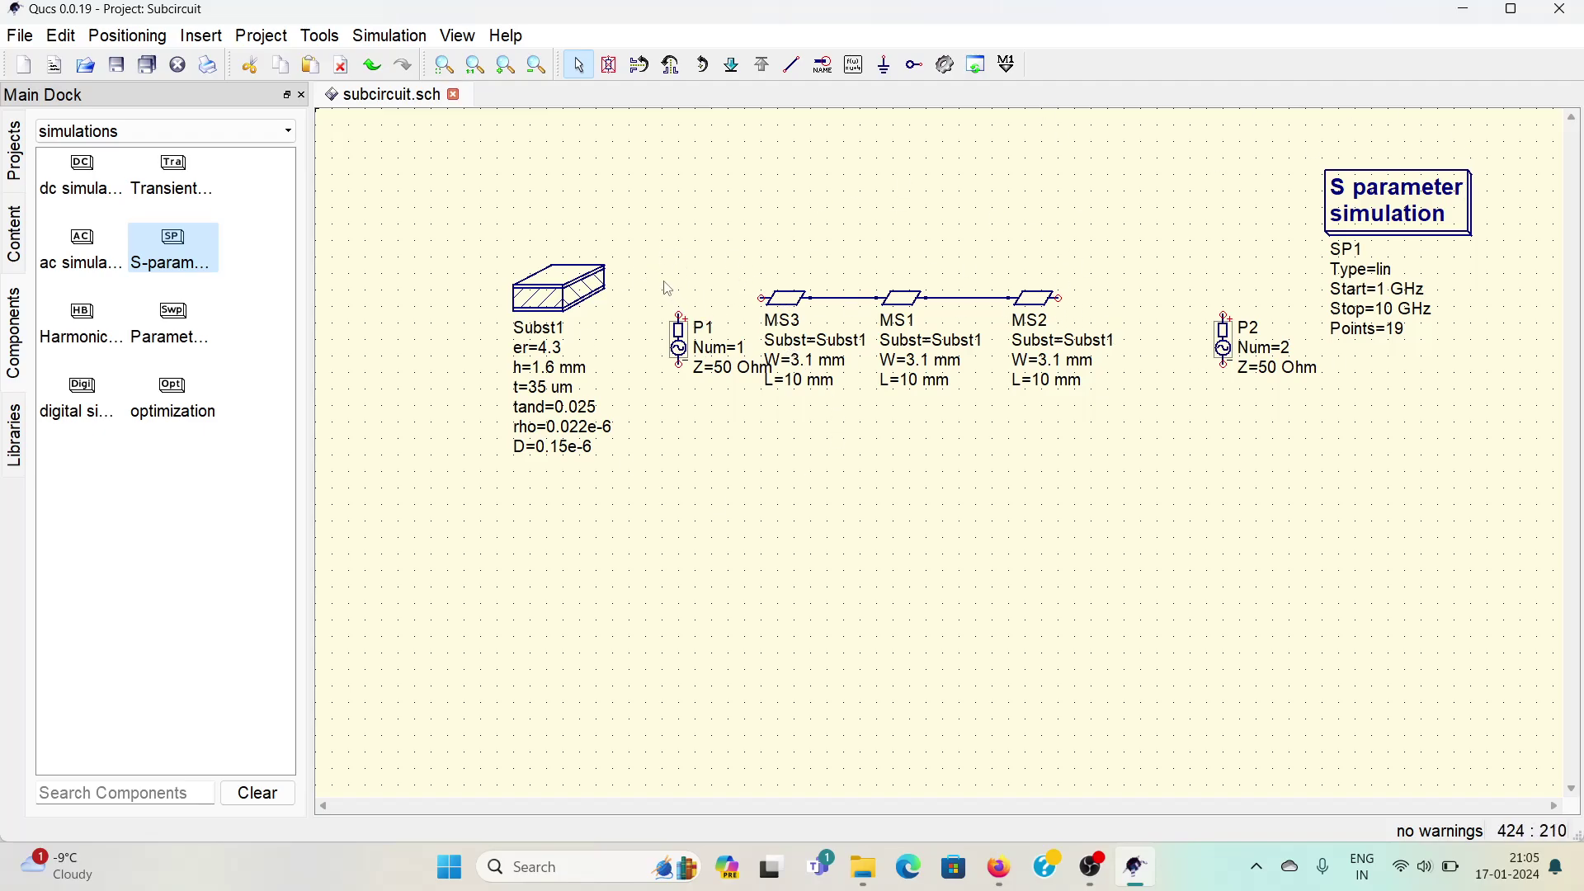
# - Delete power sources P1 and P2 and the S-parameter simulation block
pyautogui.moveTo(651, 275); pyautogui.dragTo(721, 424)
pyautogui.press('Delete')
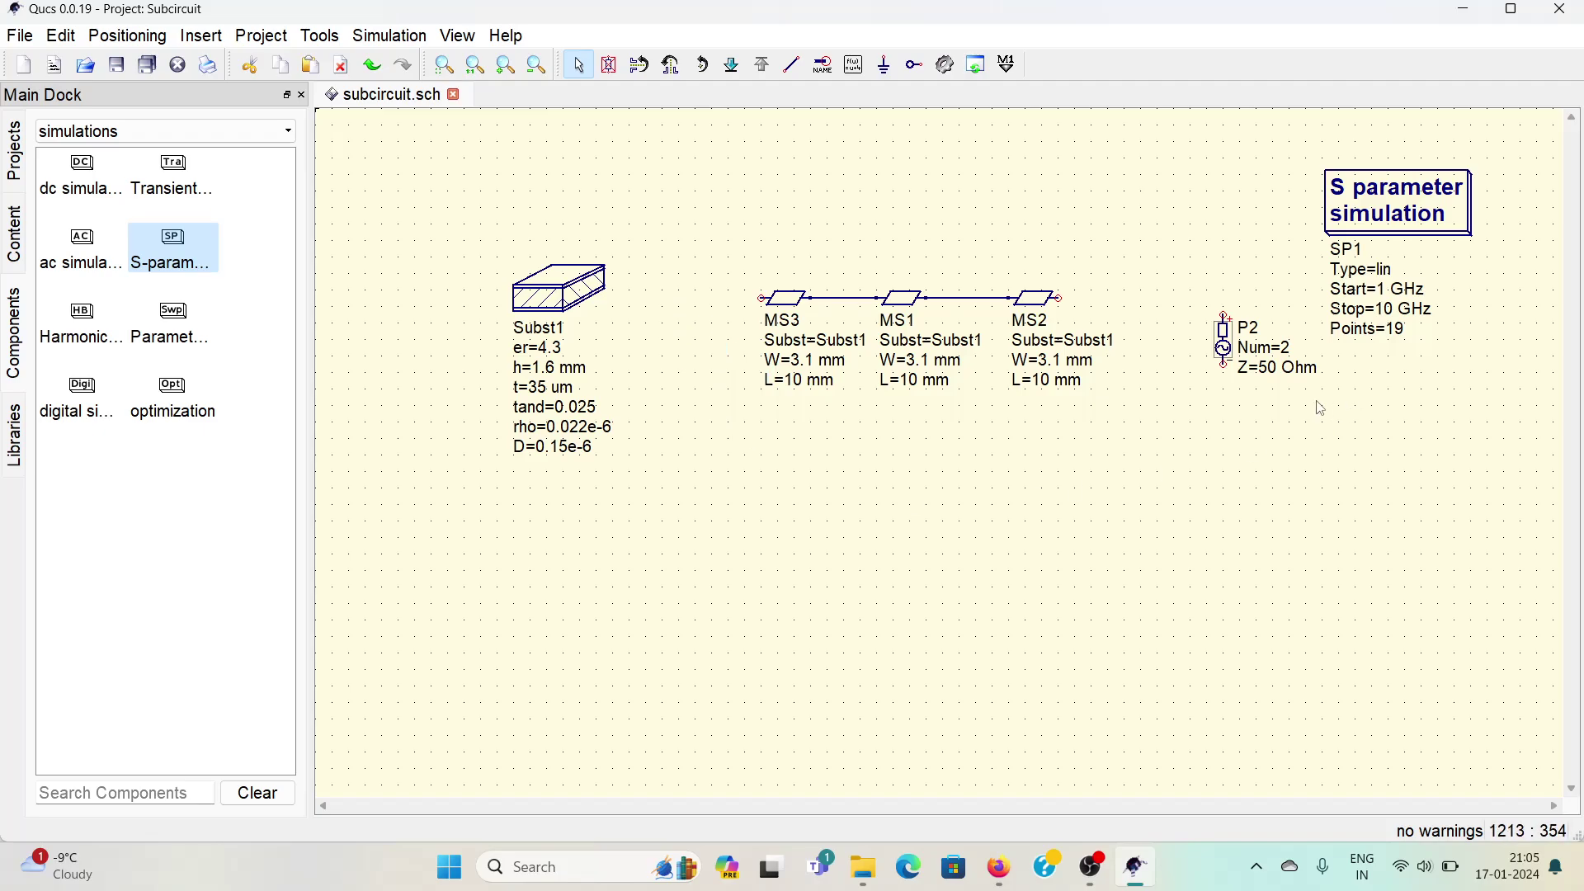
pyautogui.moveTo(1212, 281); pyautogui.dragTo(1289, 397)
pyautogui.press('Delete')
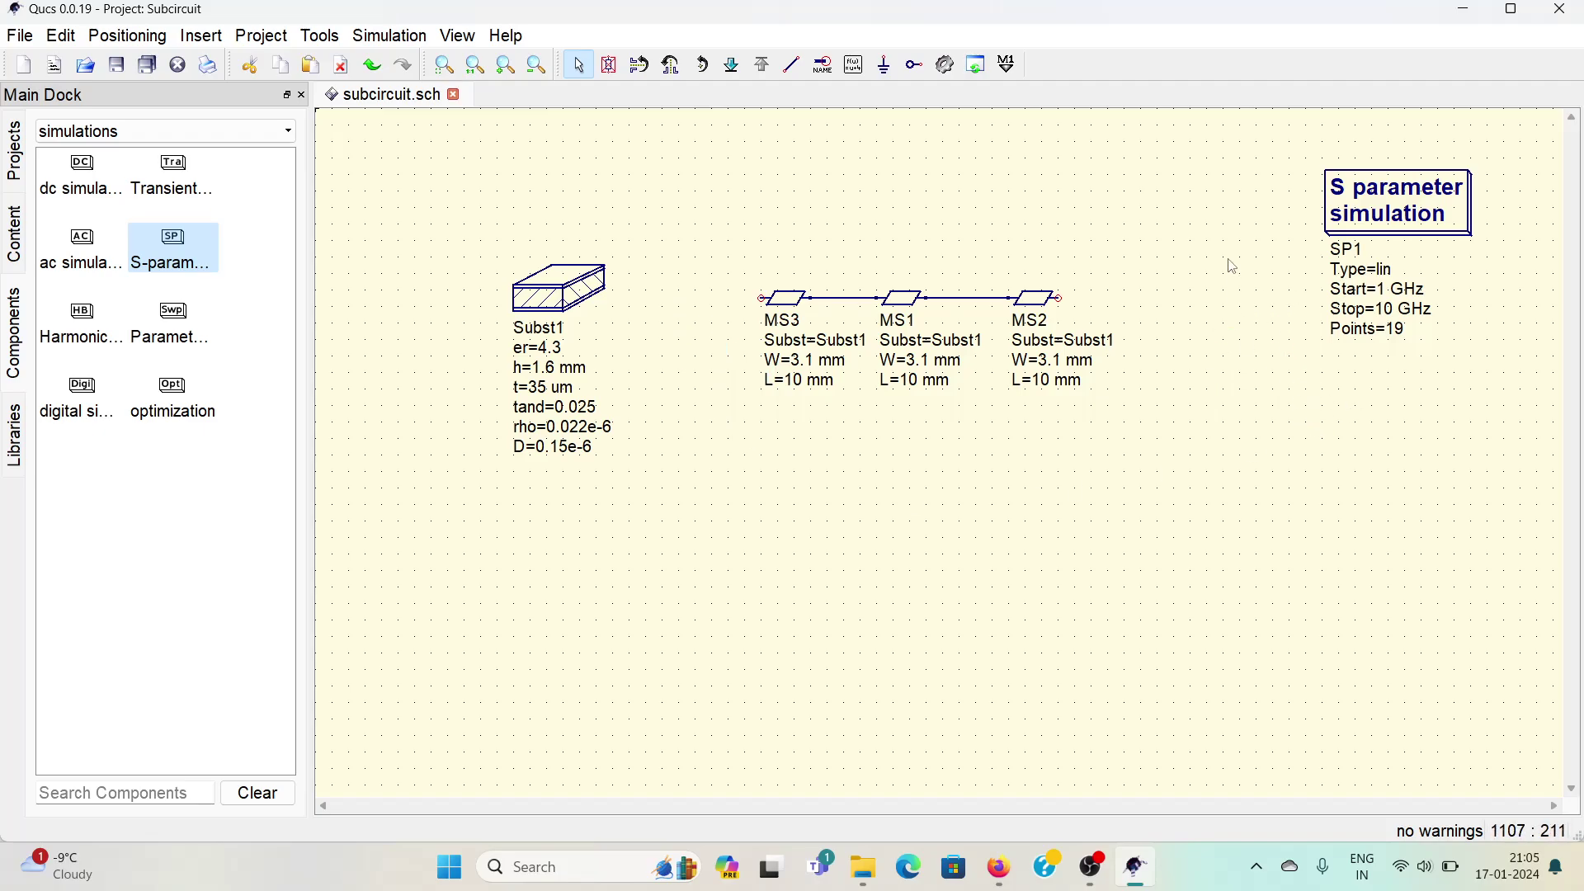
pyautogui.click(1400, 221)
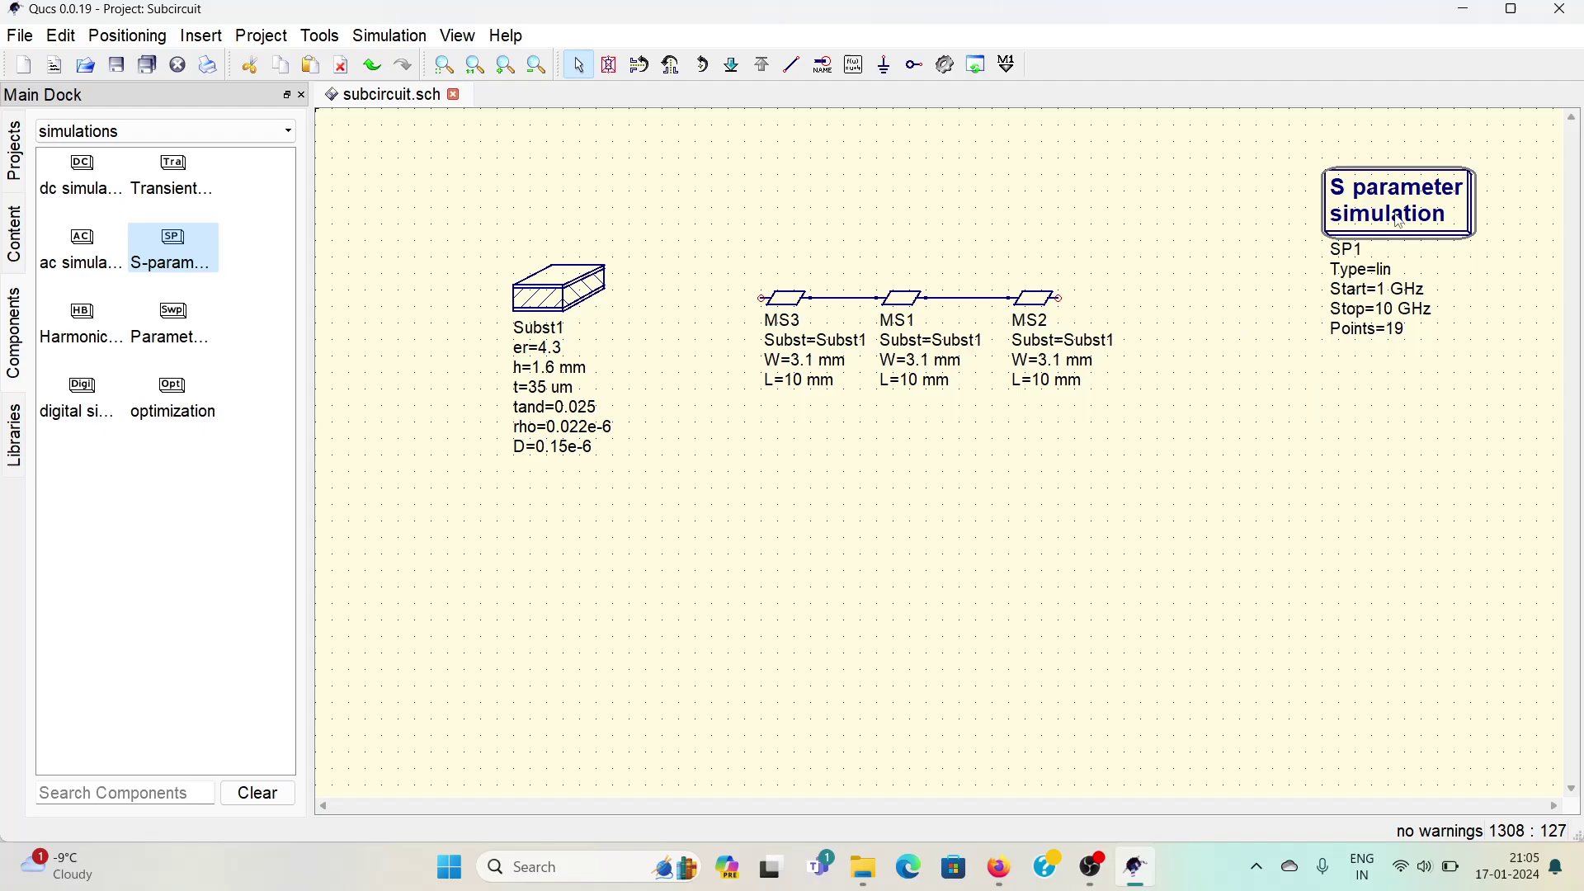
pyautogui.press('Delete')
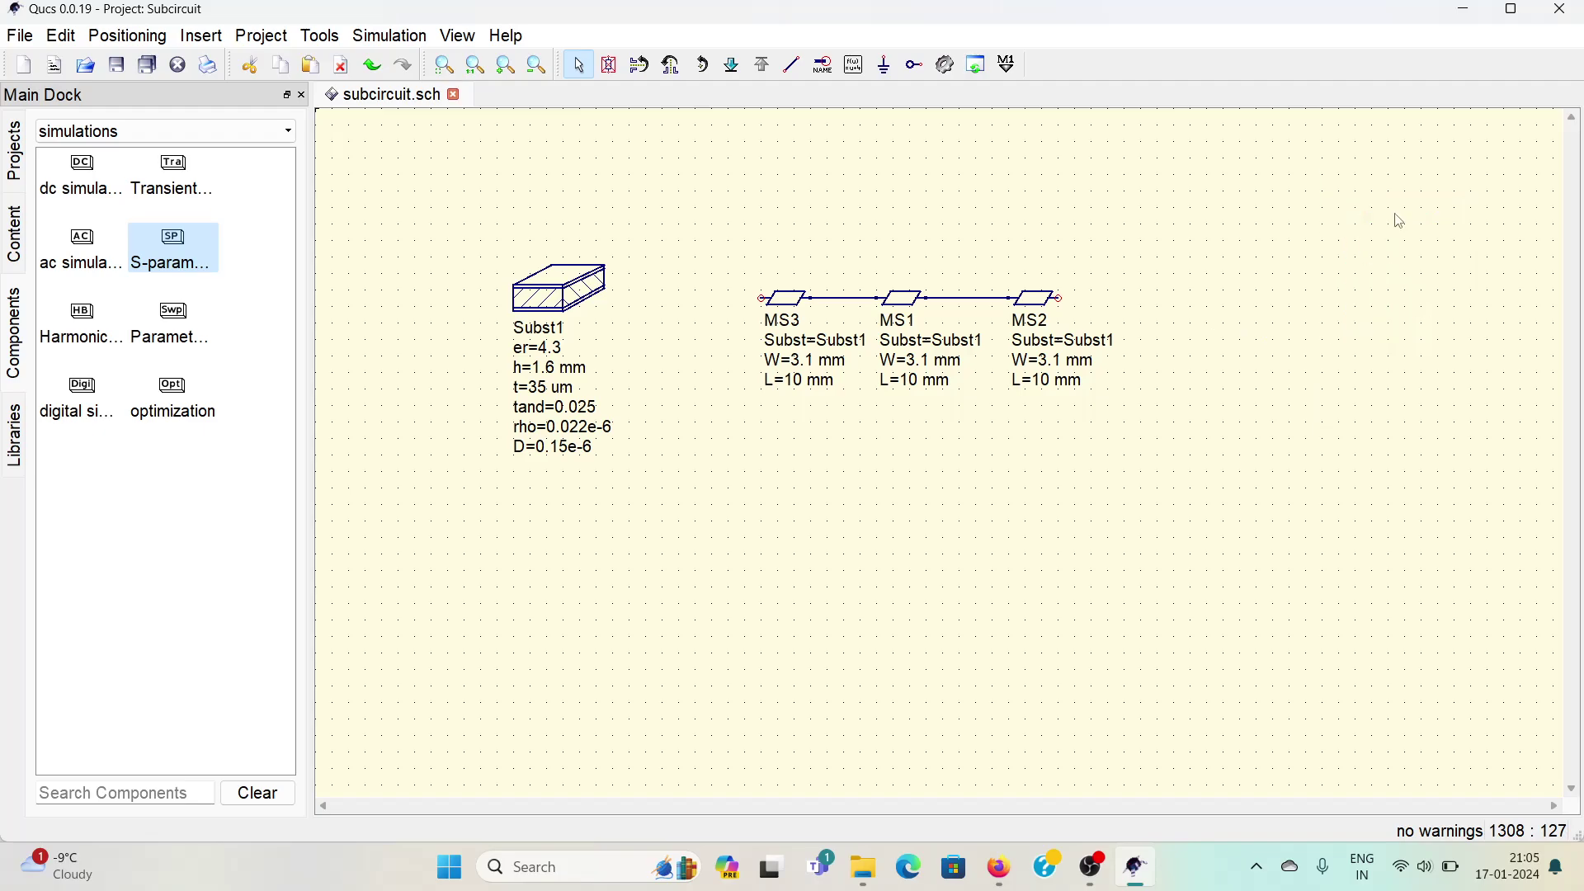
# - Place subcircuit port P1 at MS3's left end and P2 at MS2's right end
pyautogui.click(914, 69)
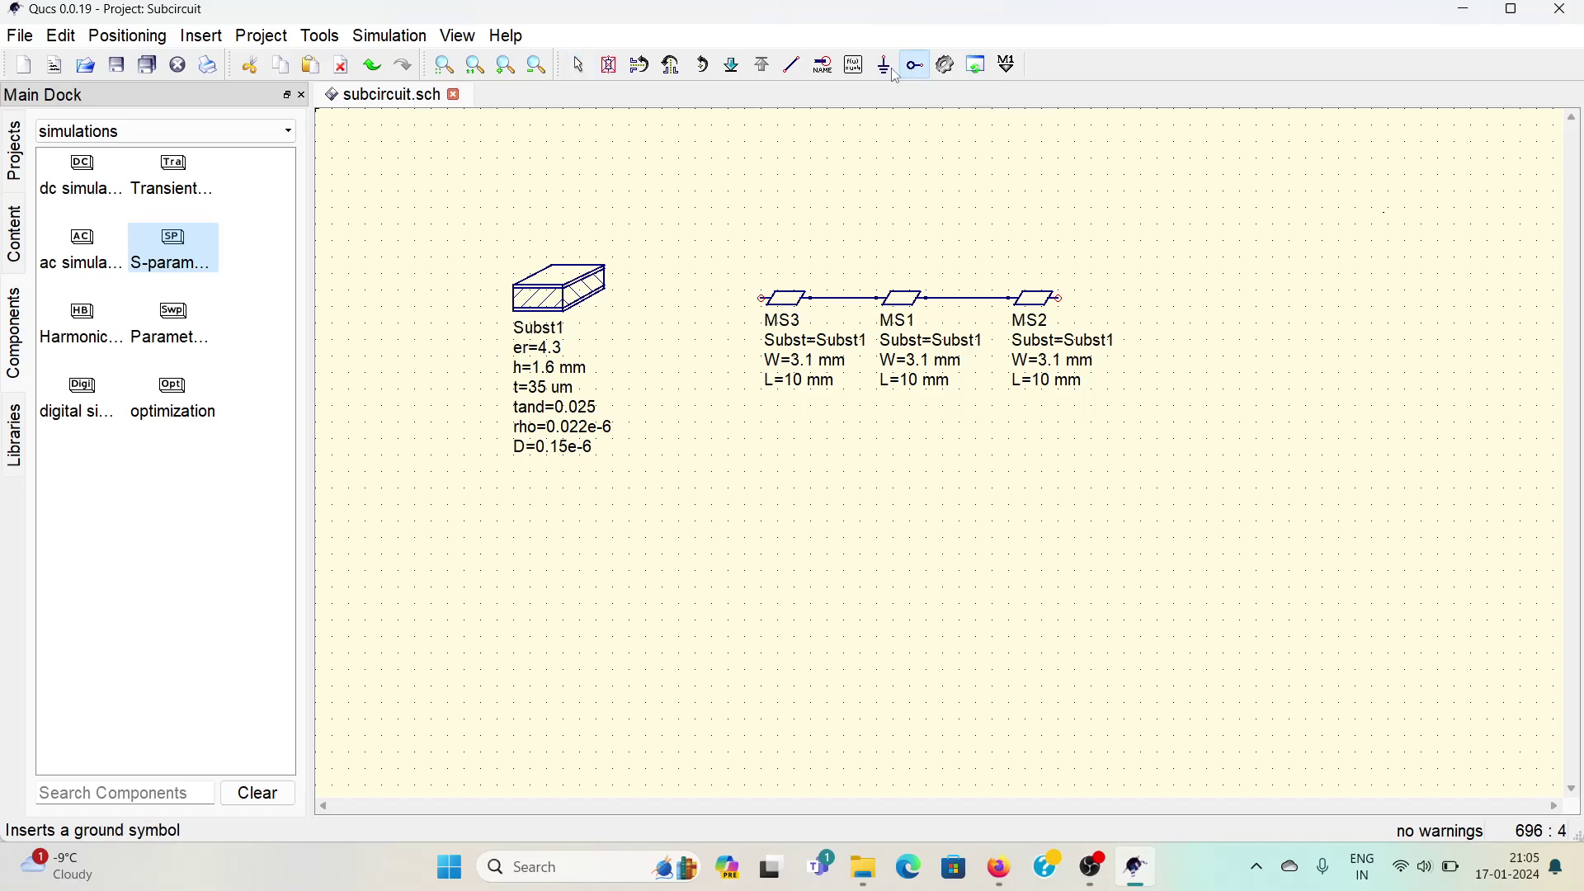
pyautogui.click(749, 300)
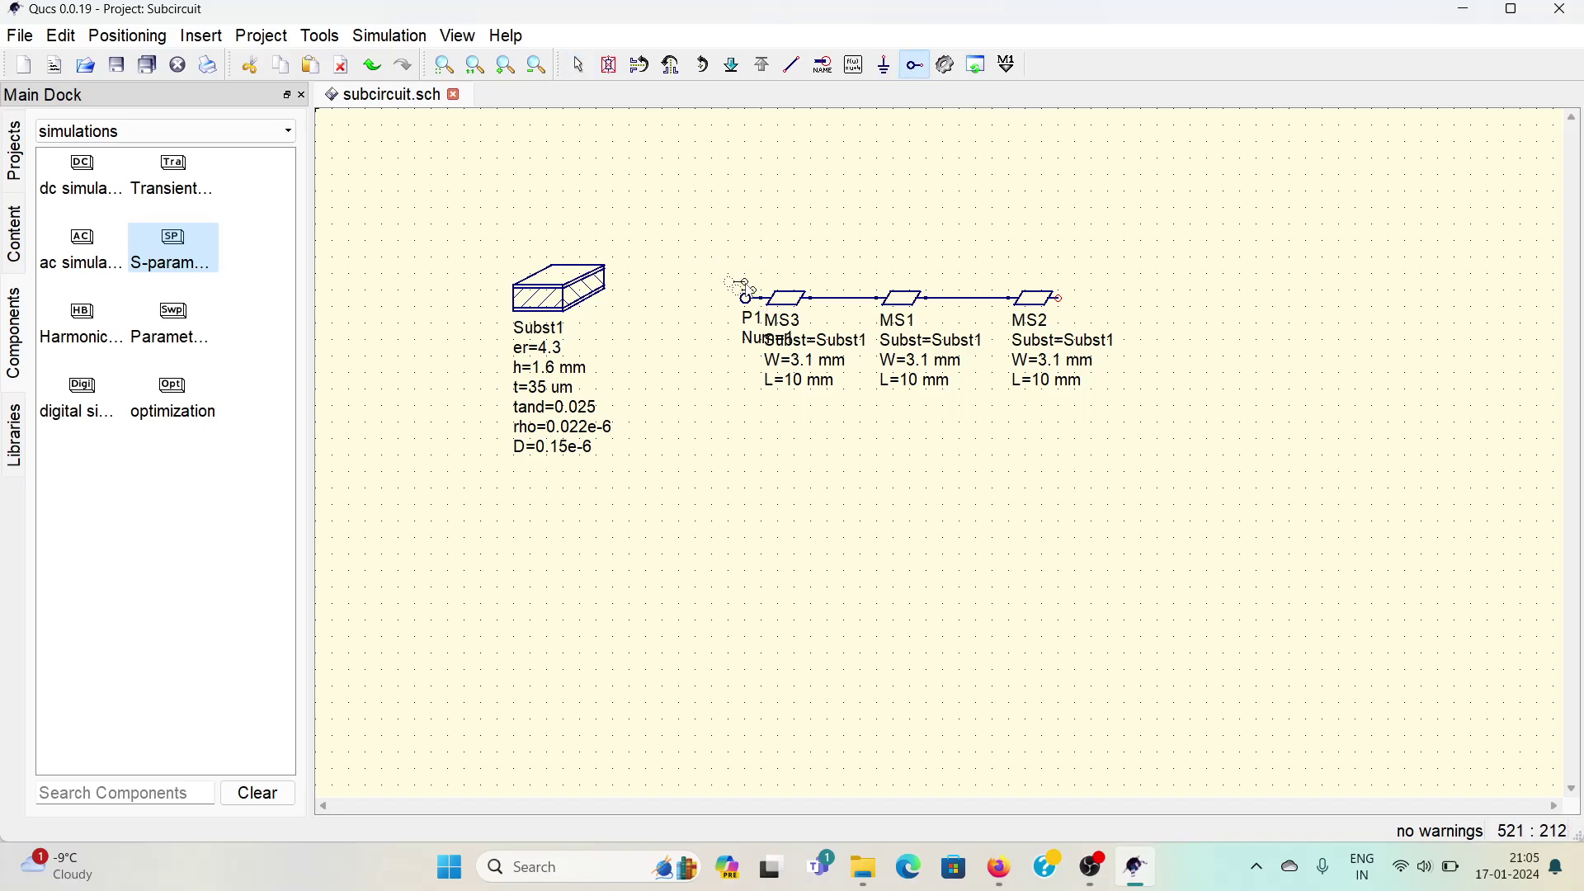
pyautogui.click(1081, 301)
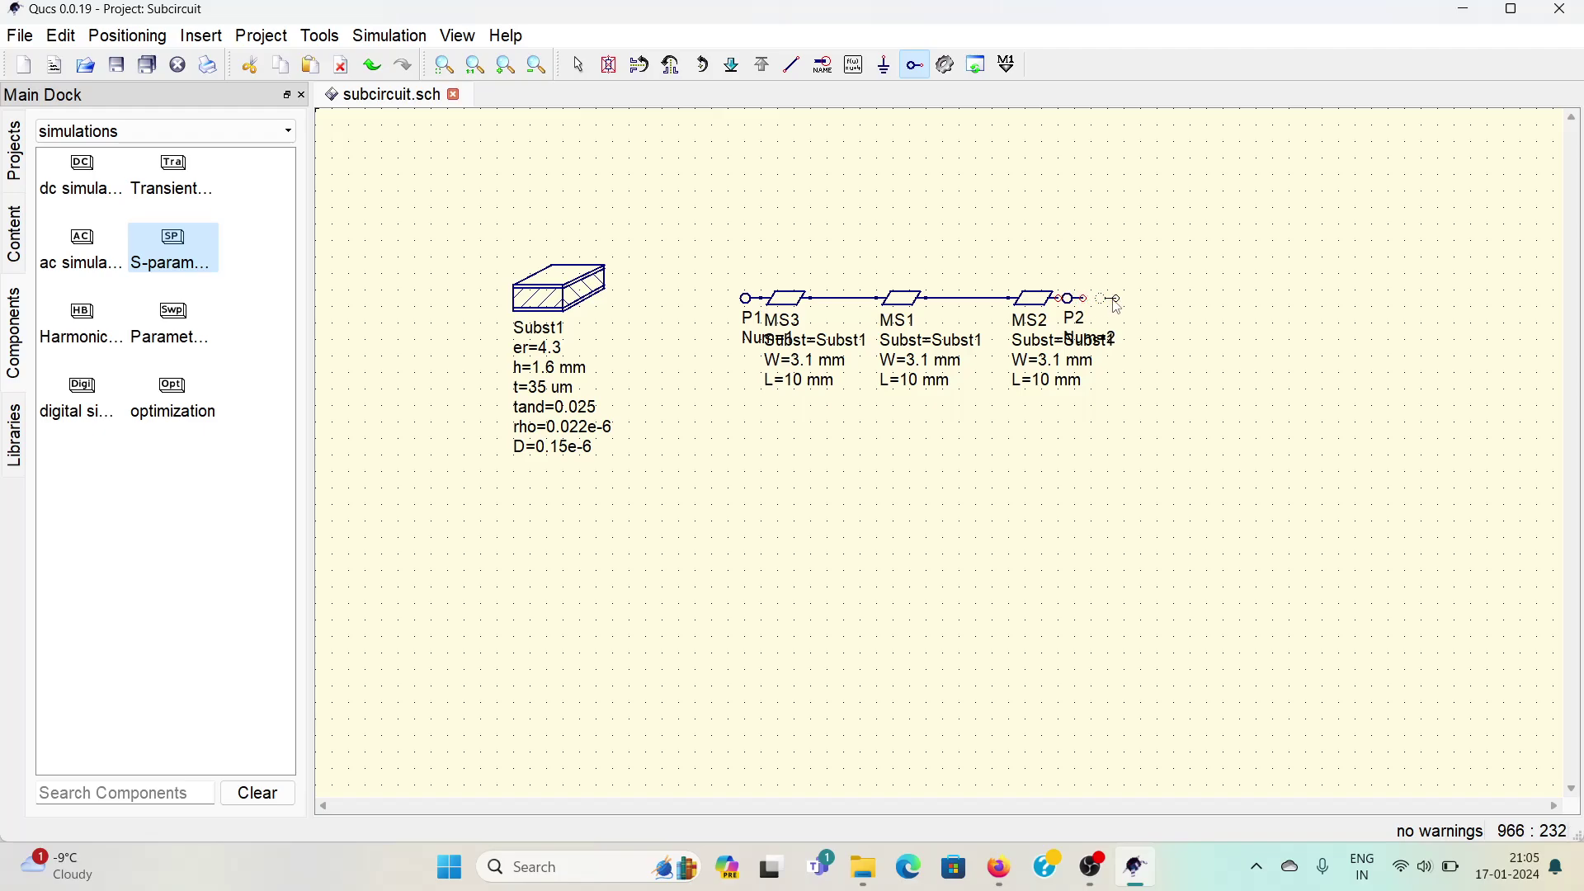
pyautogui.press('Escape')
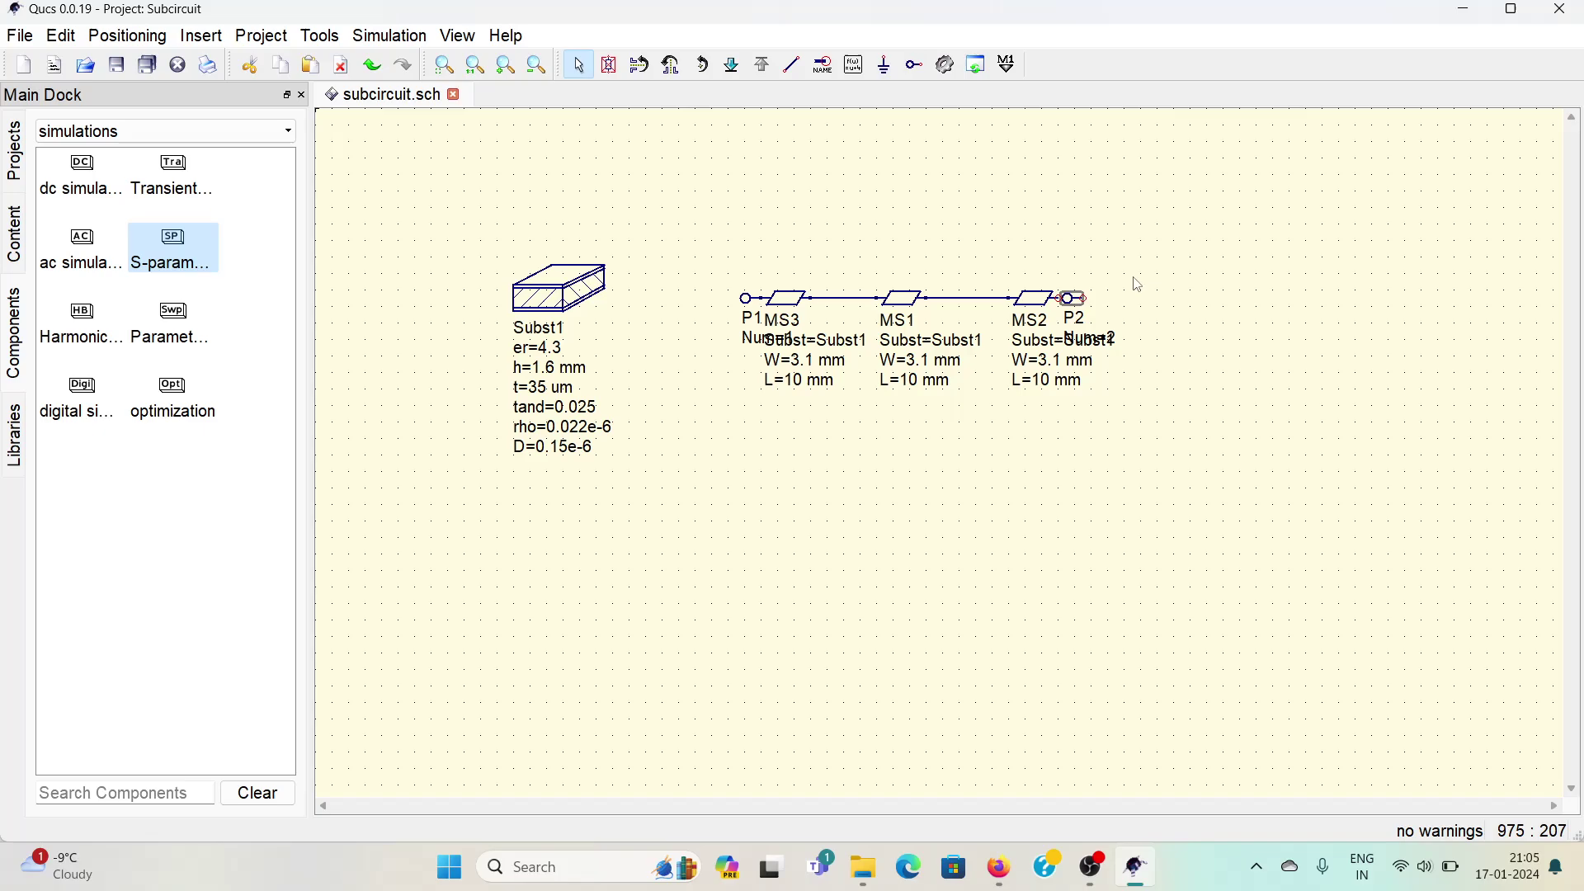
# - Rotate port P2 and move it to the right of MS2's end
pyautogui.hotkey('ctrl', 'r')
pyautogui.hotkey('ctrl', 'r')
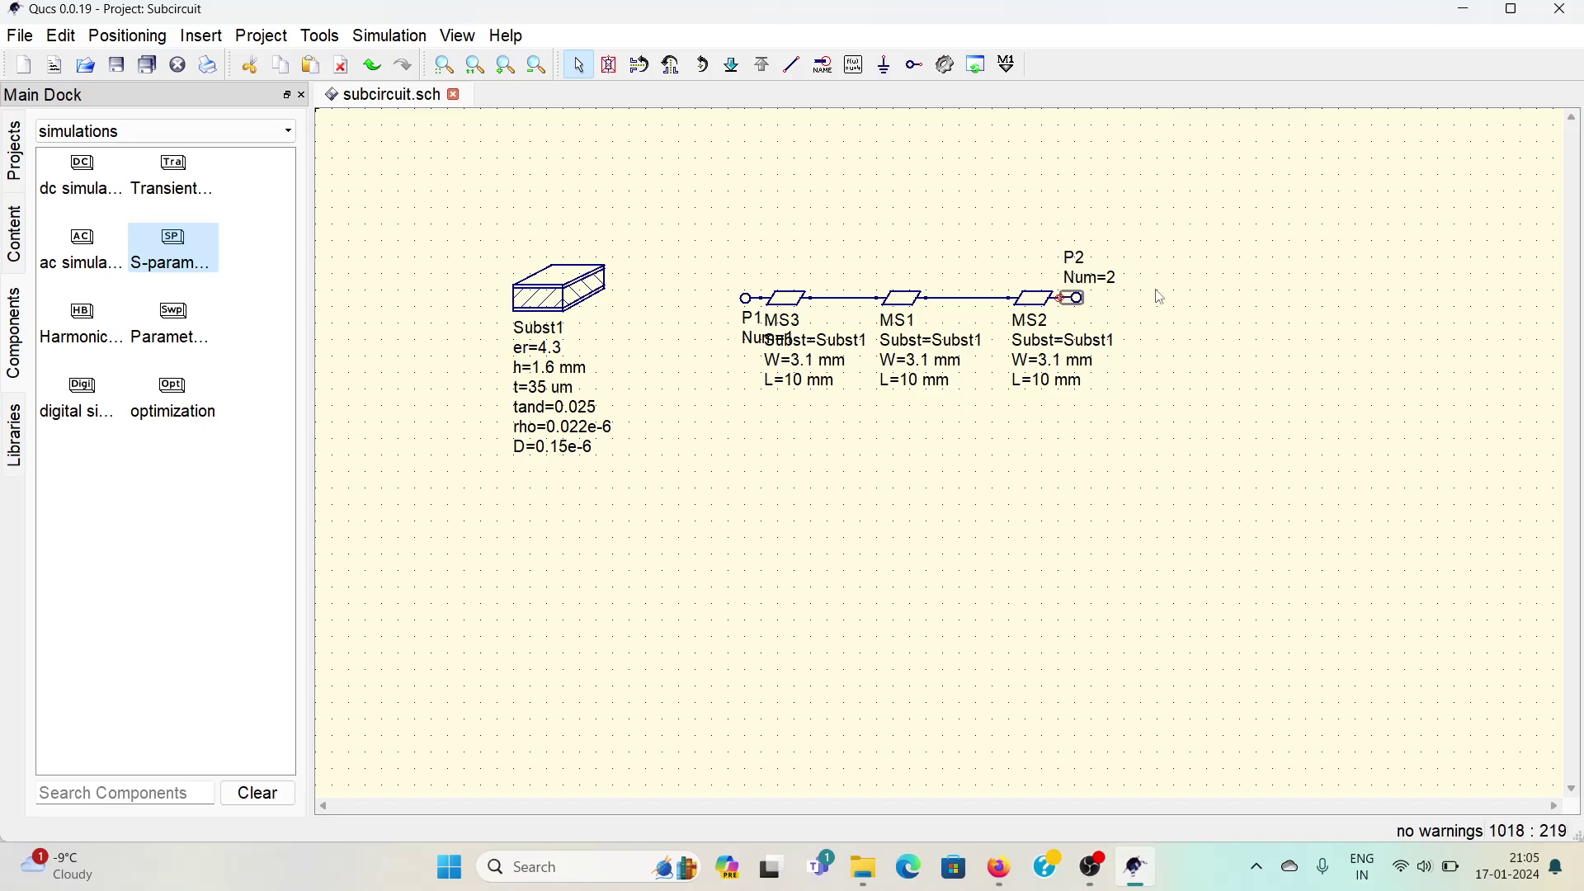
pyautogui.hotkey('ctrl', 'r')
pyautogui.click(1082, 305)
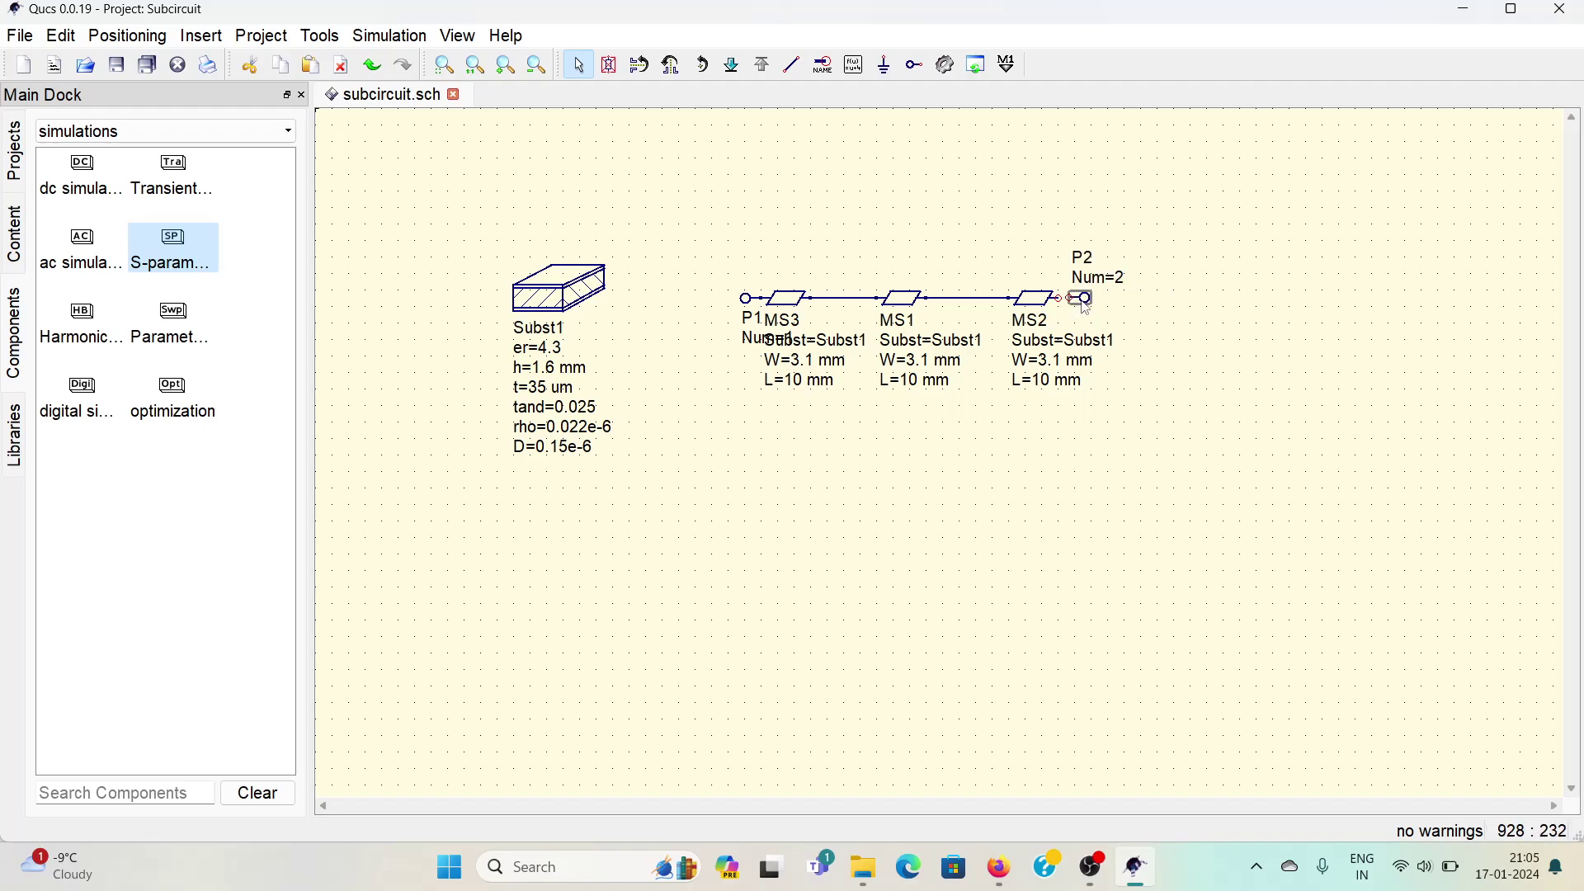
pyautogui.moveTo(1085, 307)
pyautogui.mouseDown()
pyautogui.moveTo(1174, 303)
pyautogui.moveTo(1084, 304)
pyautogui.mouseUp()
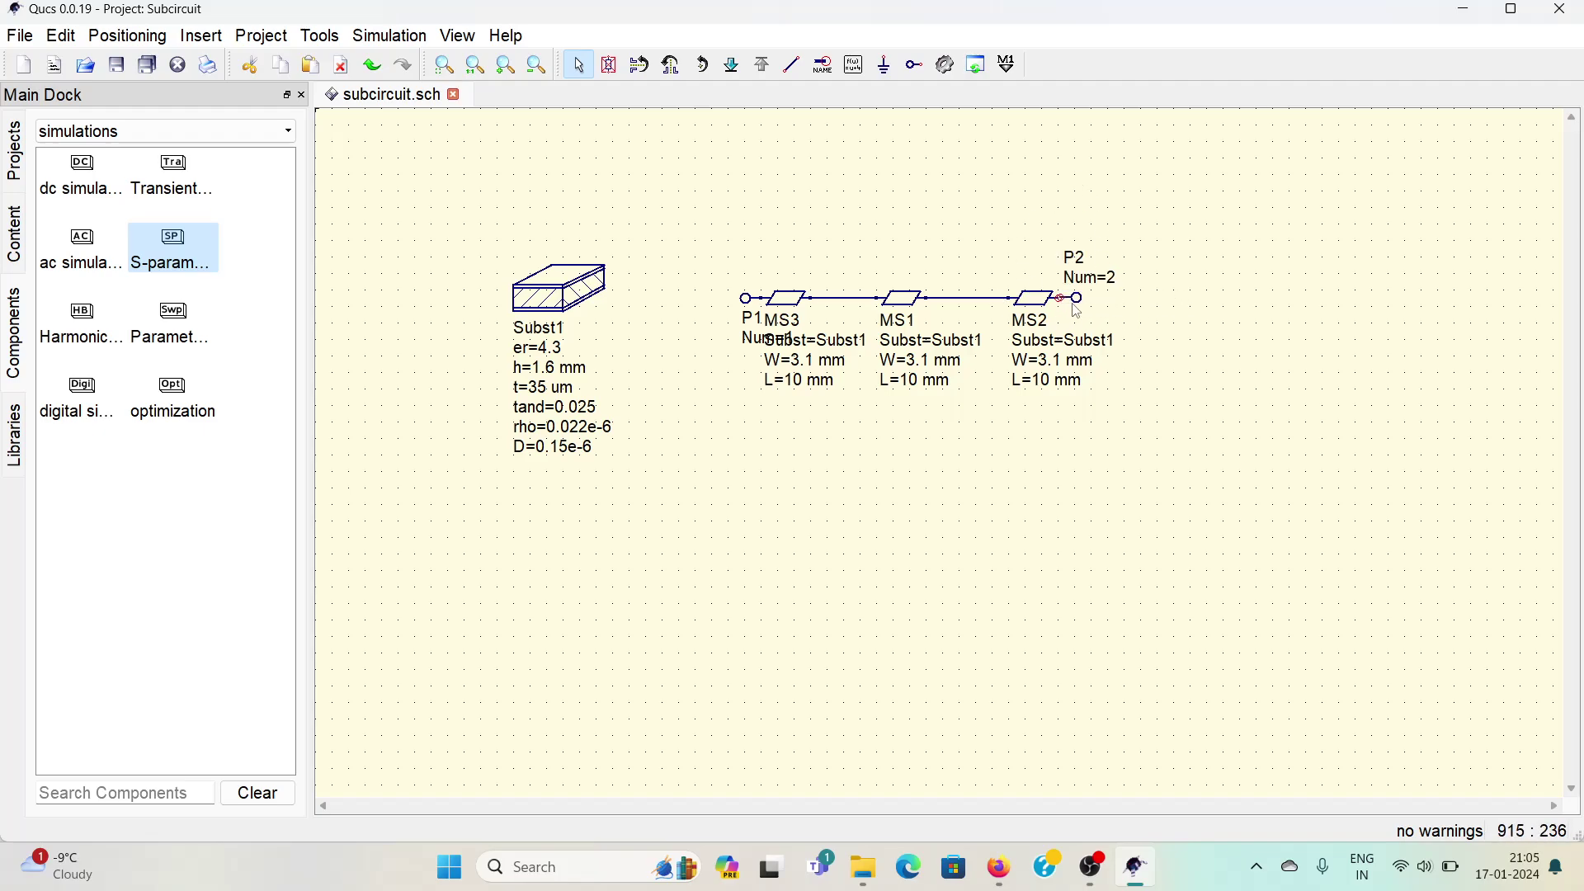
pyautogui.moveTo(1077, 302); pyautogui.dragTo(1149, 306)
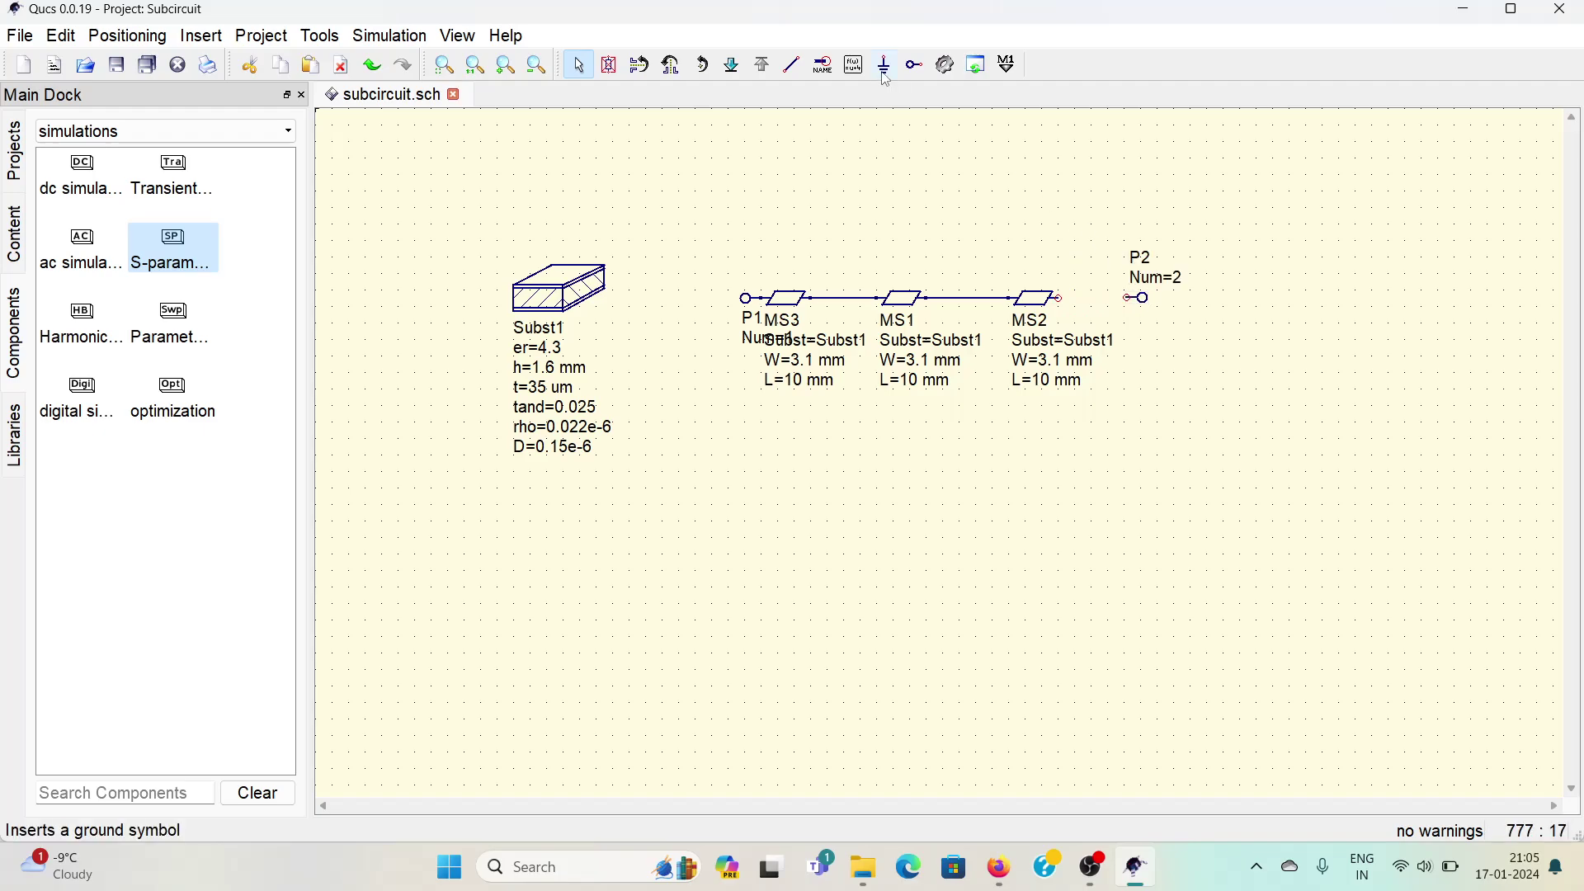
# - Snap port P2 onto the grid and attach it to MS2's right end
pyautogui.rightClick(1146, 307)
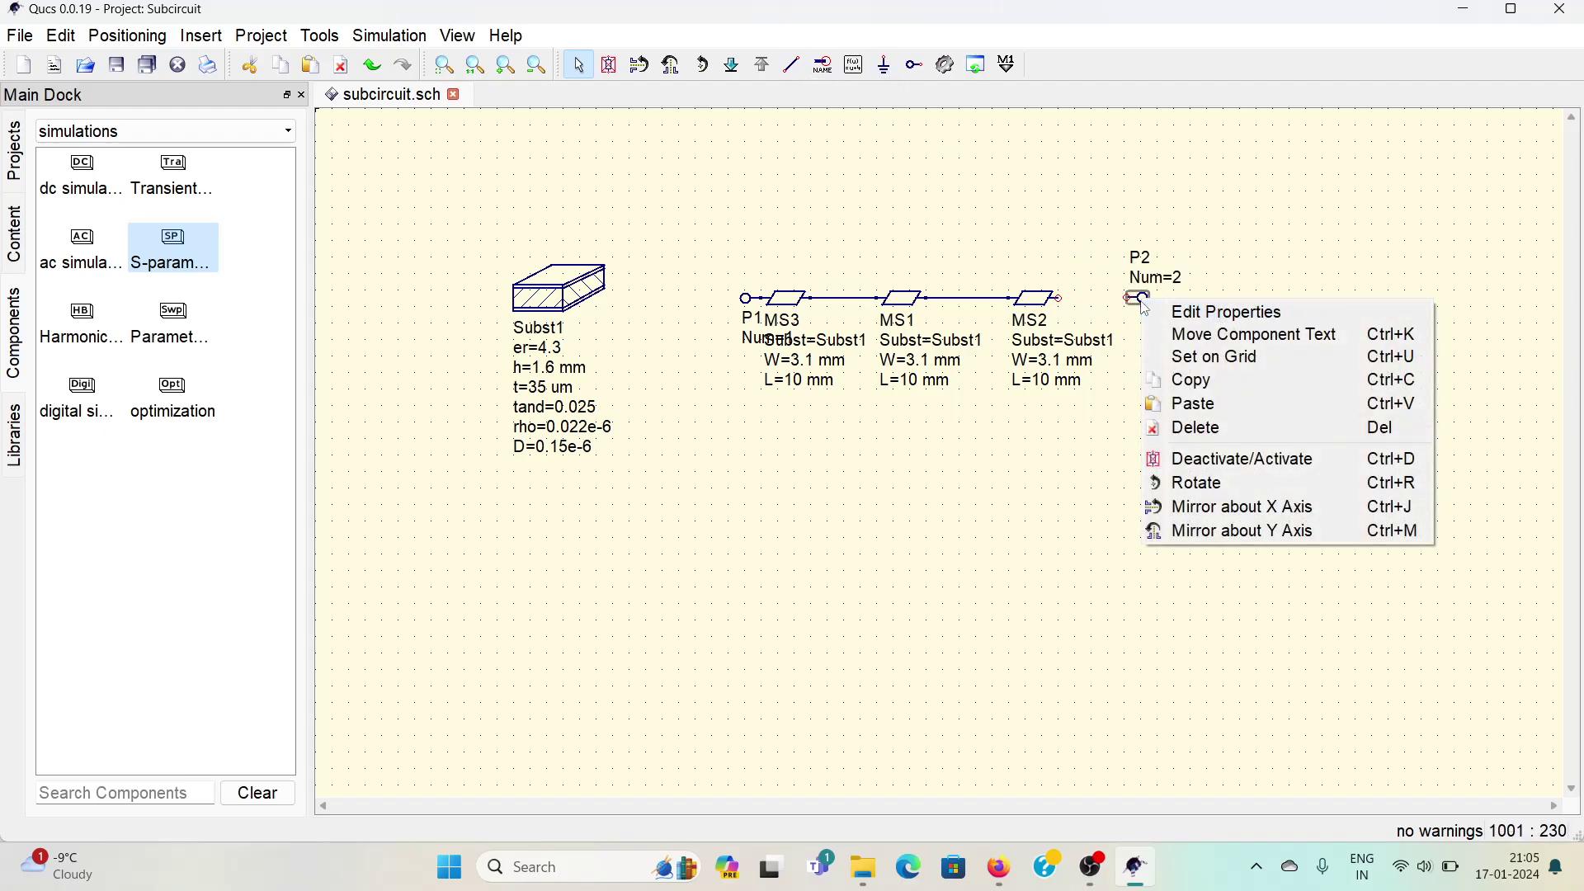
pyautogui.click(1224, 360)
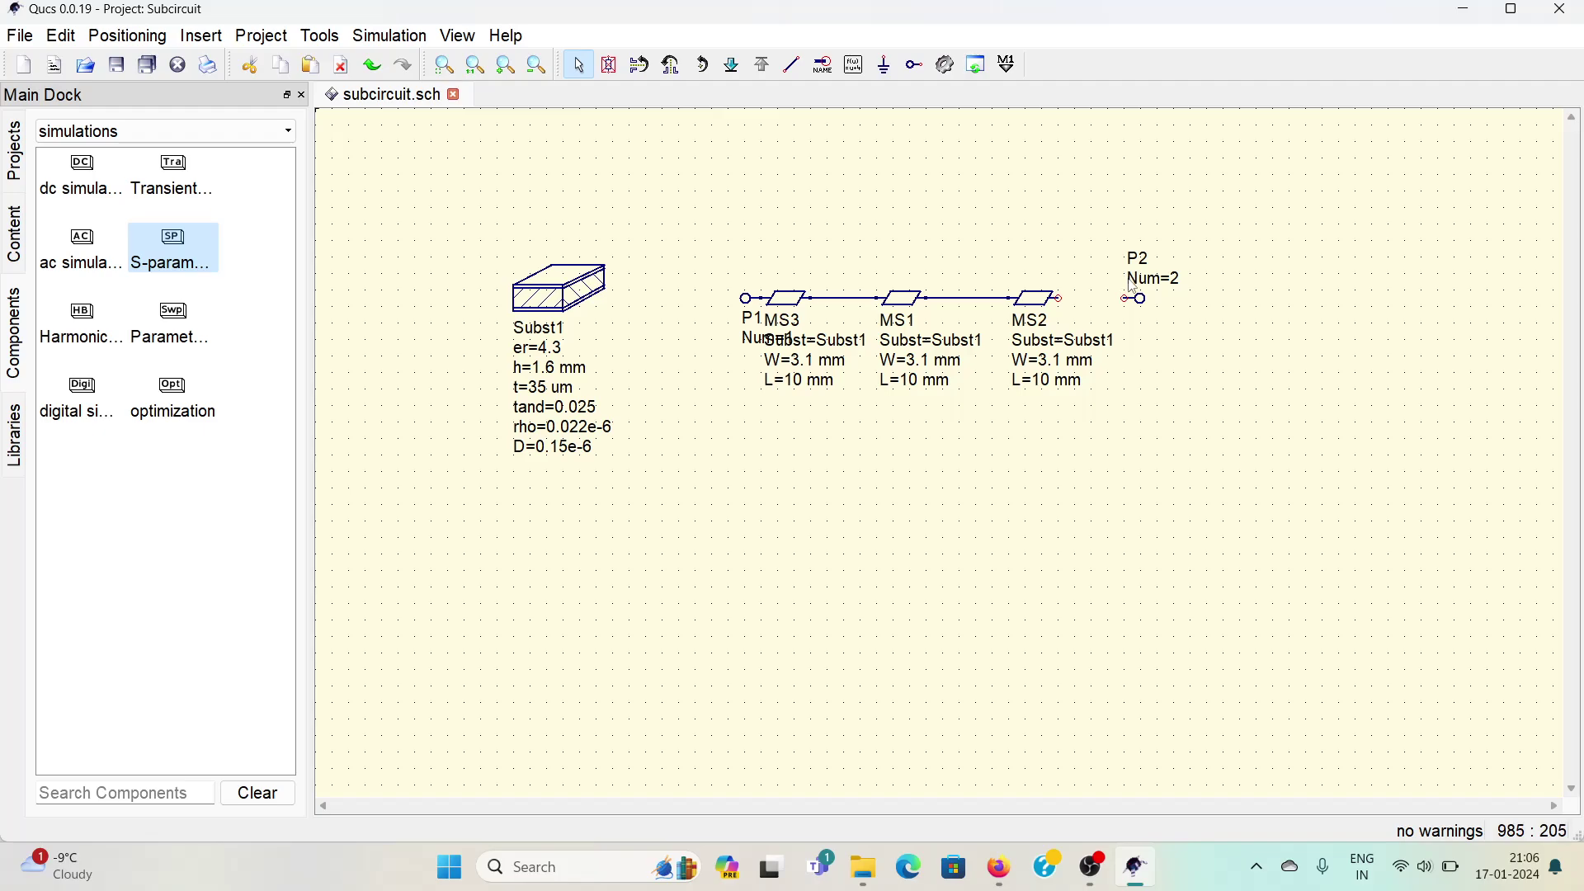
pyautogui.moveTo(1142, 302); pyautogui.dragTo(1075, 301)
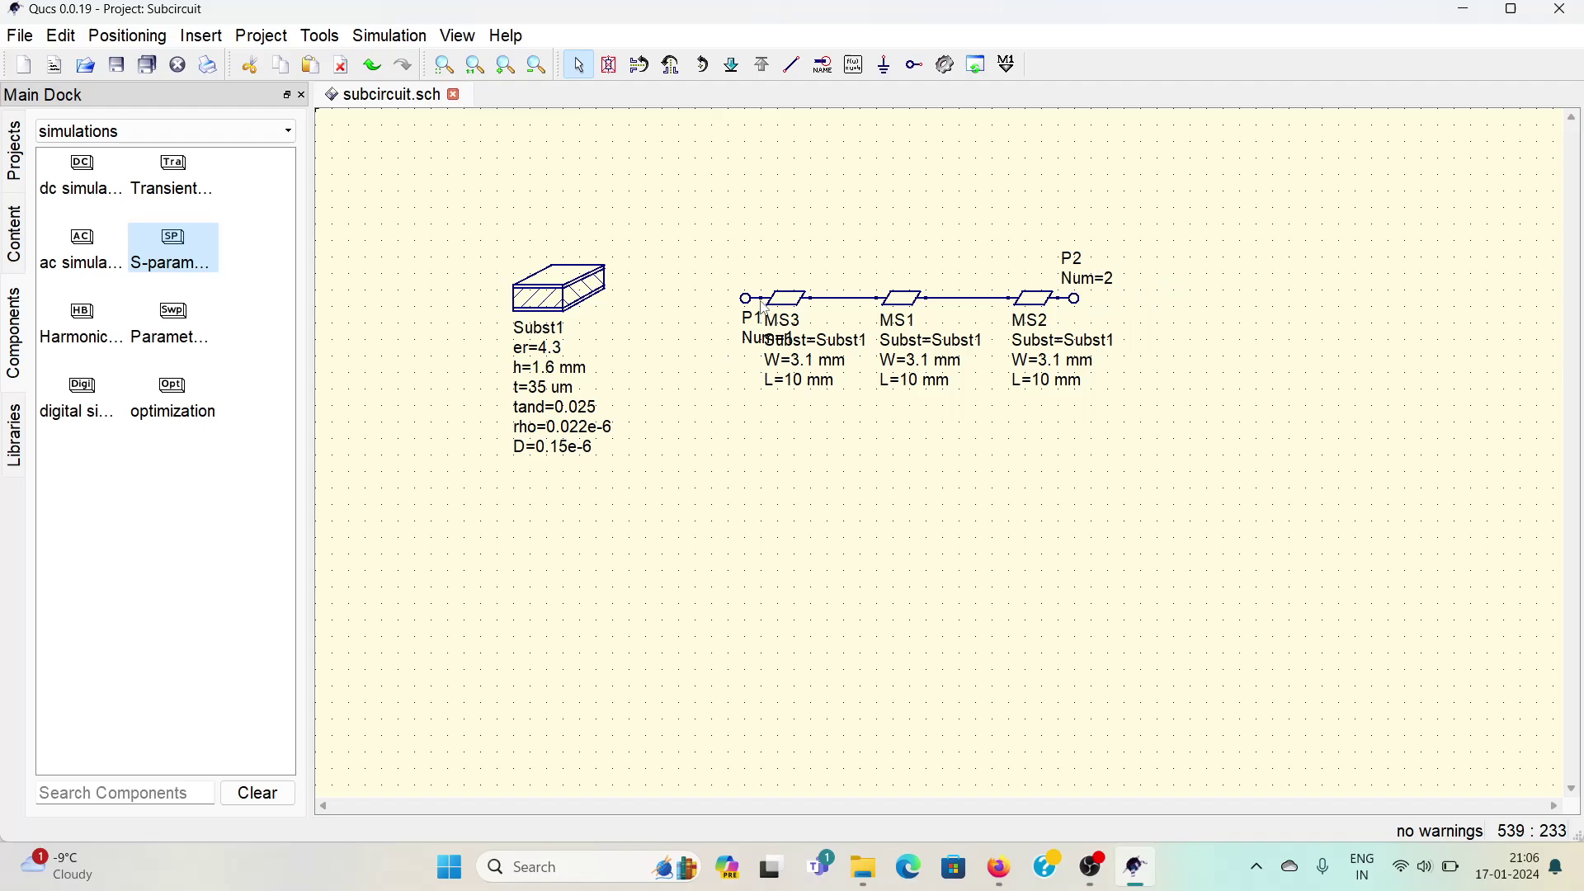
# - Drag P1 left and P2 right so wire leads join them to the lines
pyautogui.moveTo(749, 302); pyautogui.dragTo(700, 298)
pyautogui.click(741, 234)
pyautogui.moveTo(1073, 301); pyautogui.dragTo(1140, 299)
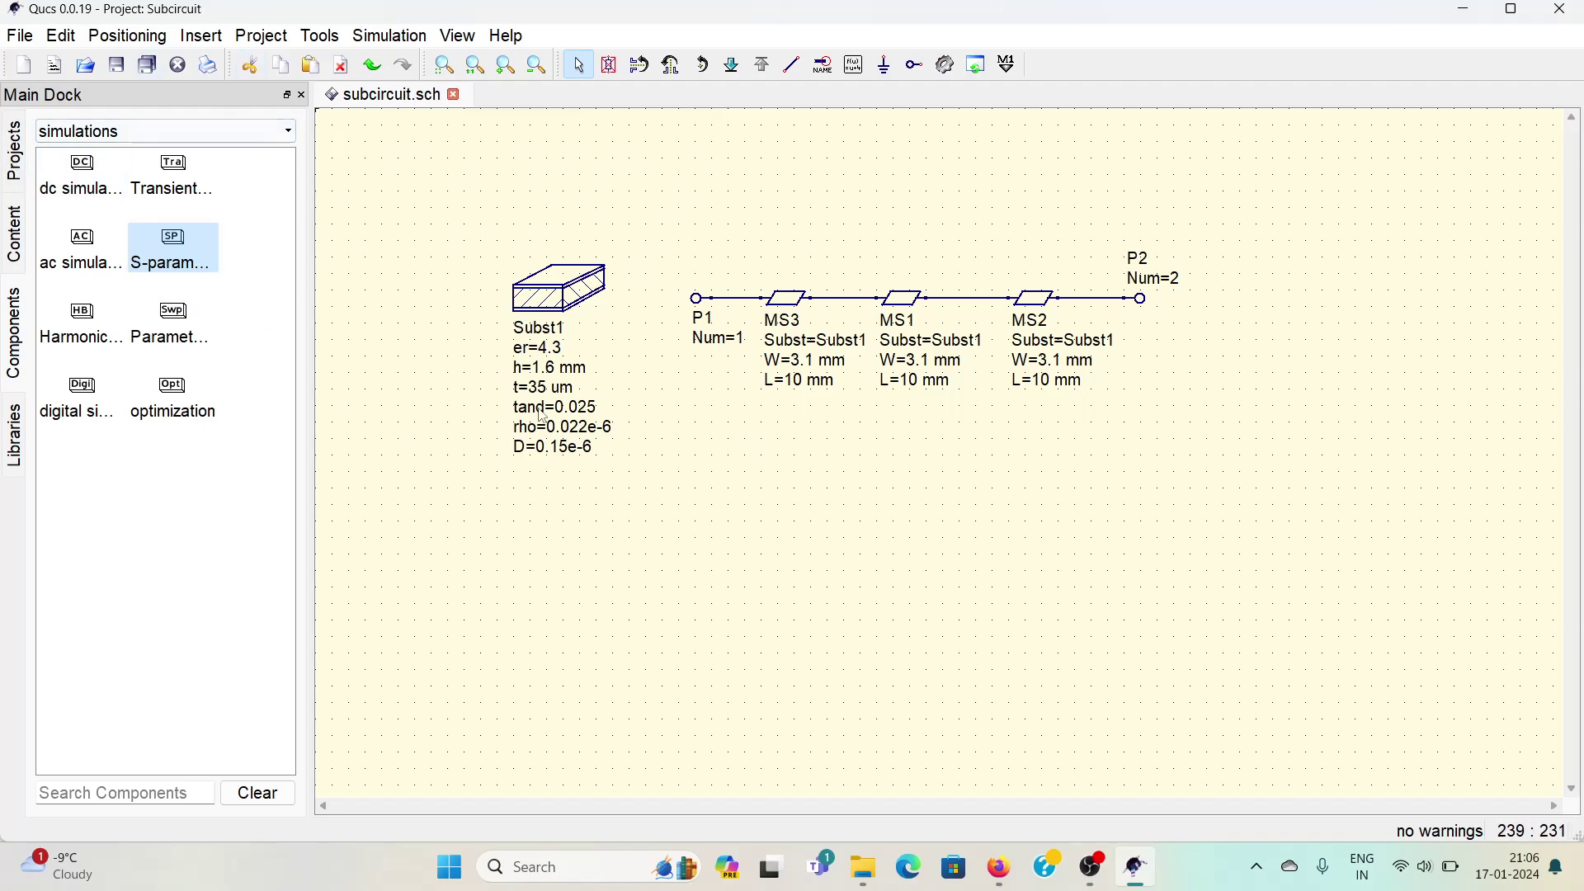
# - Create a new untitled schematic in the Subcircuit project and bring up its save dialog
pyautogui.click(14, 157)
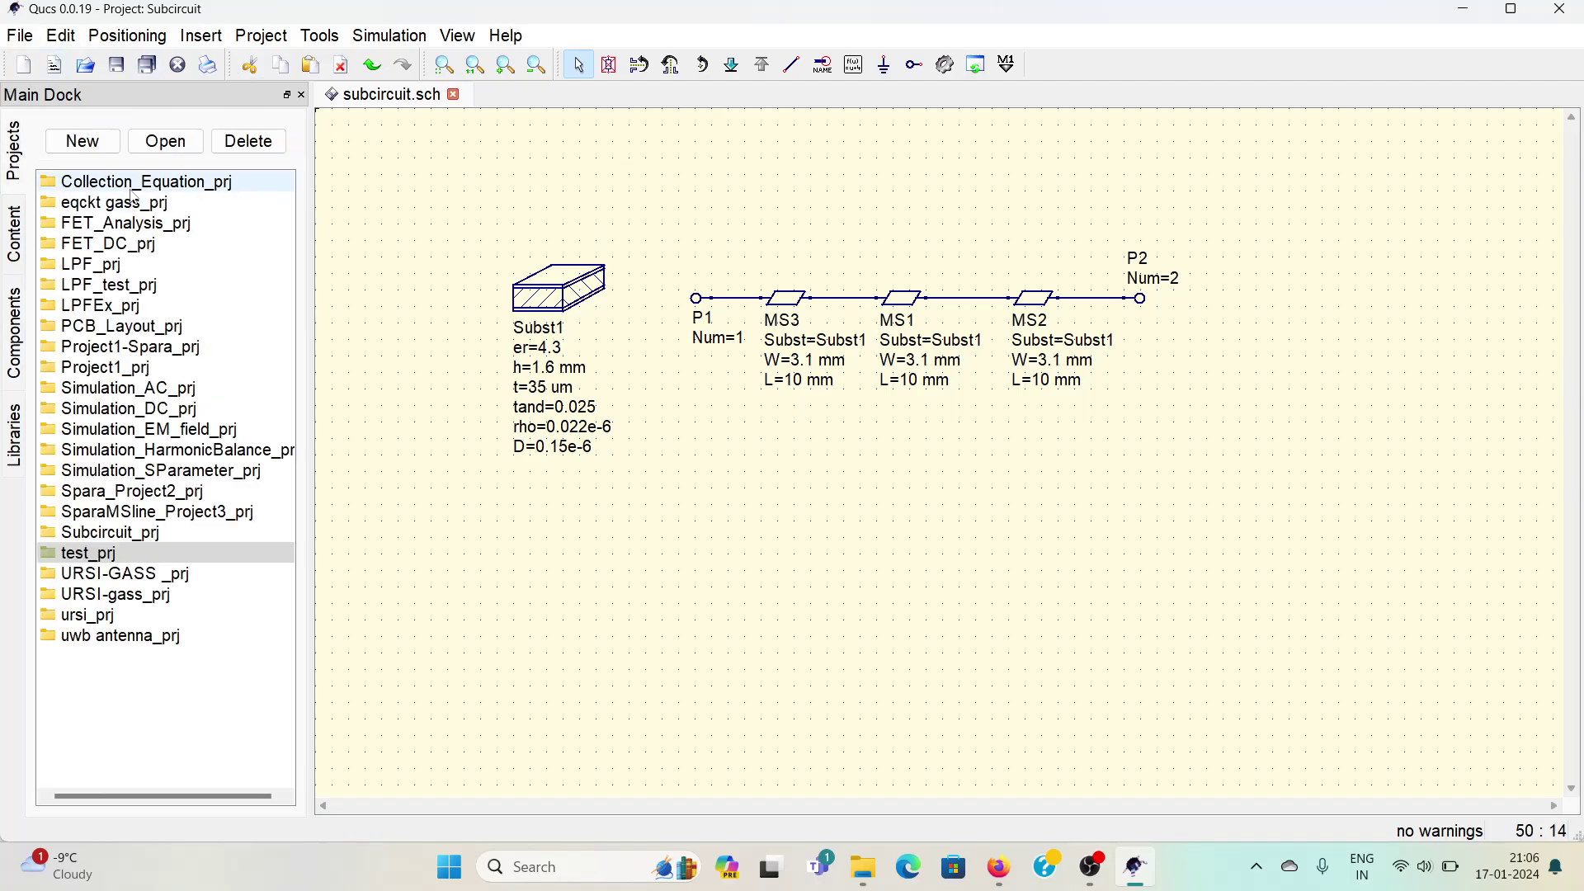
pyautogui.click(14, 225)
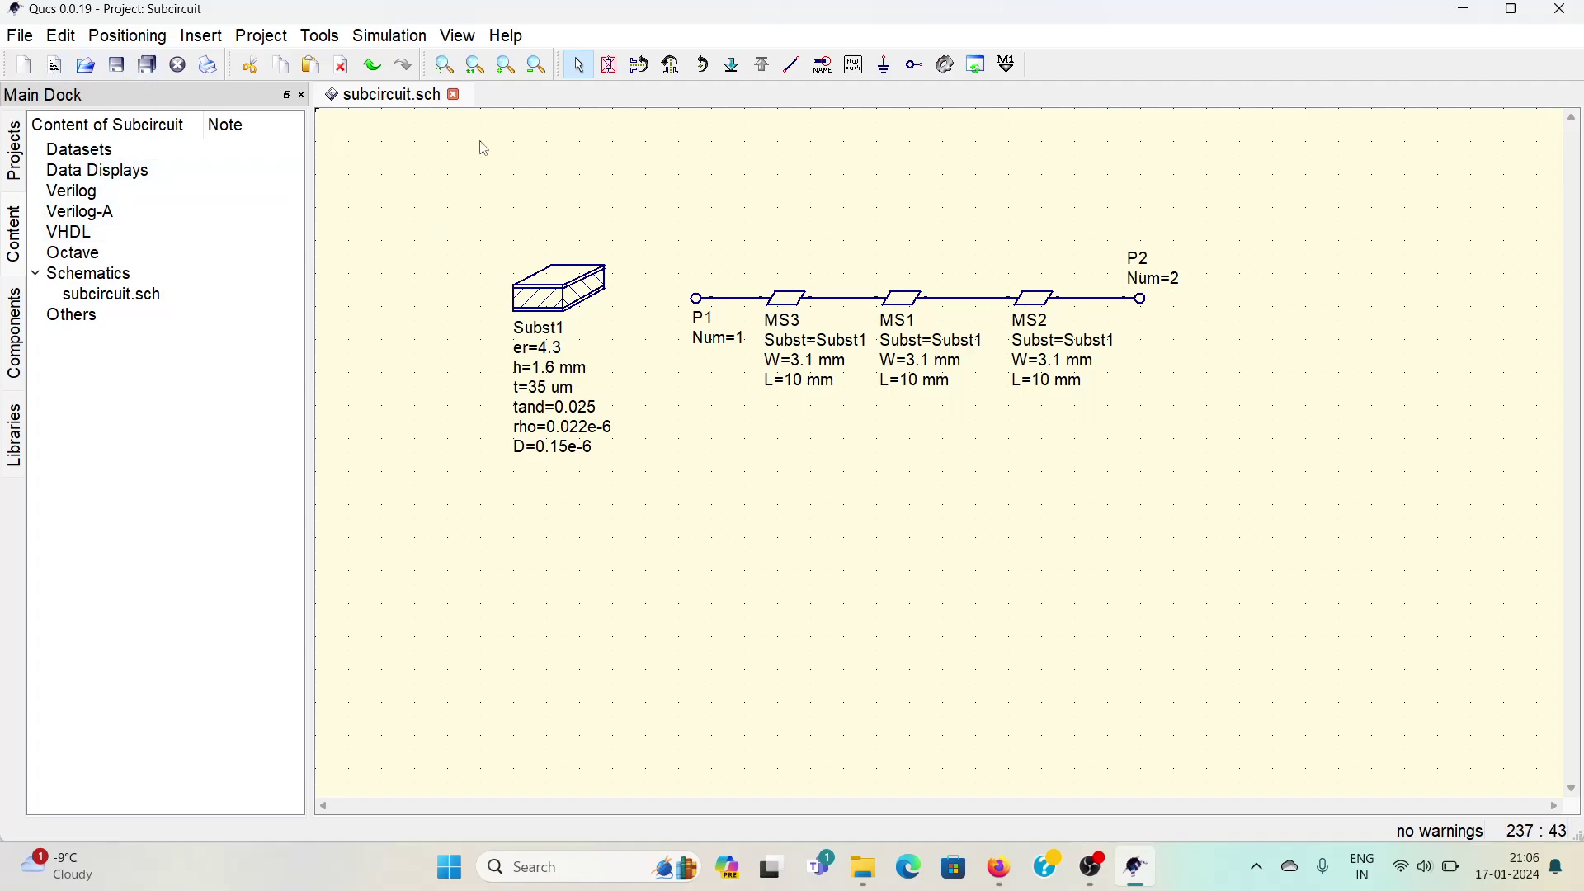
pyautogui.click(24, 66)
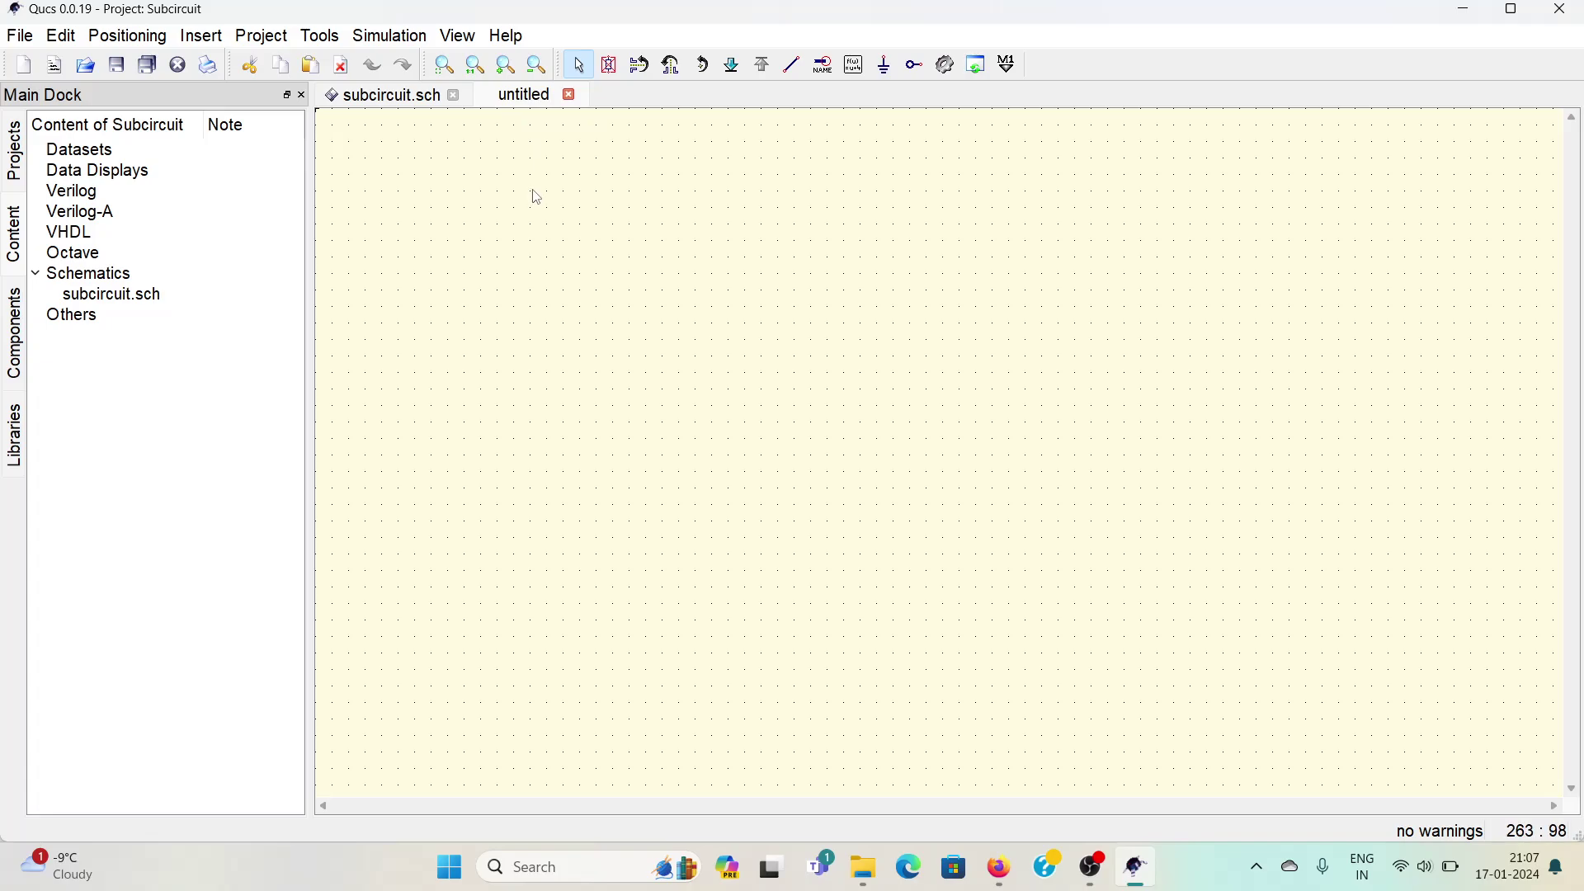
pyautogui.hotkey('ctrl', 's')
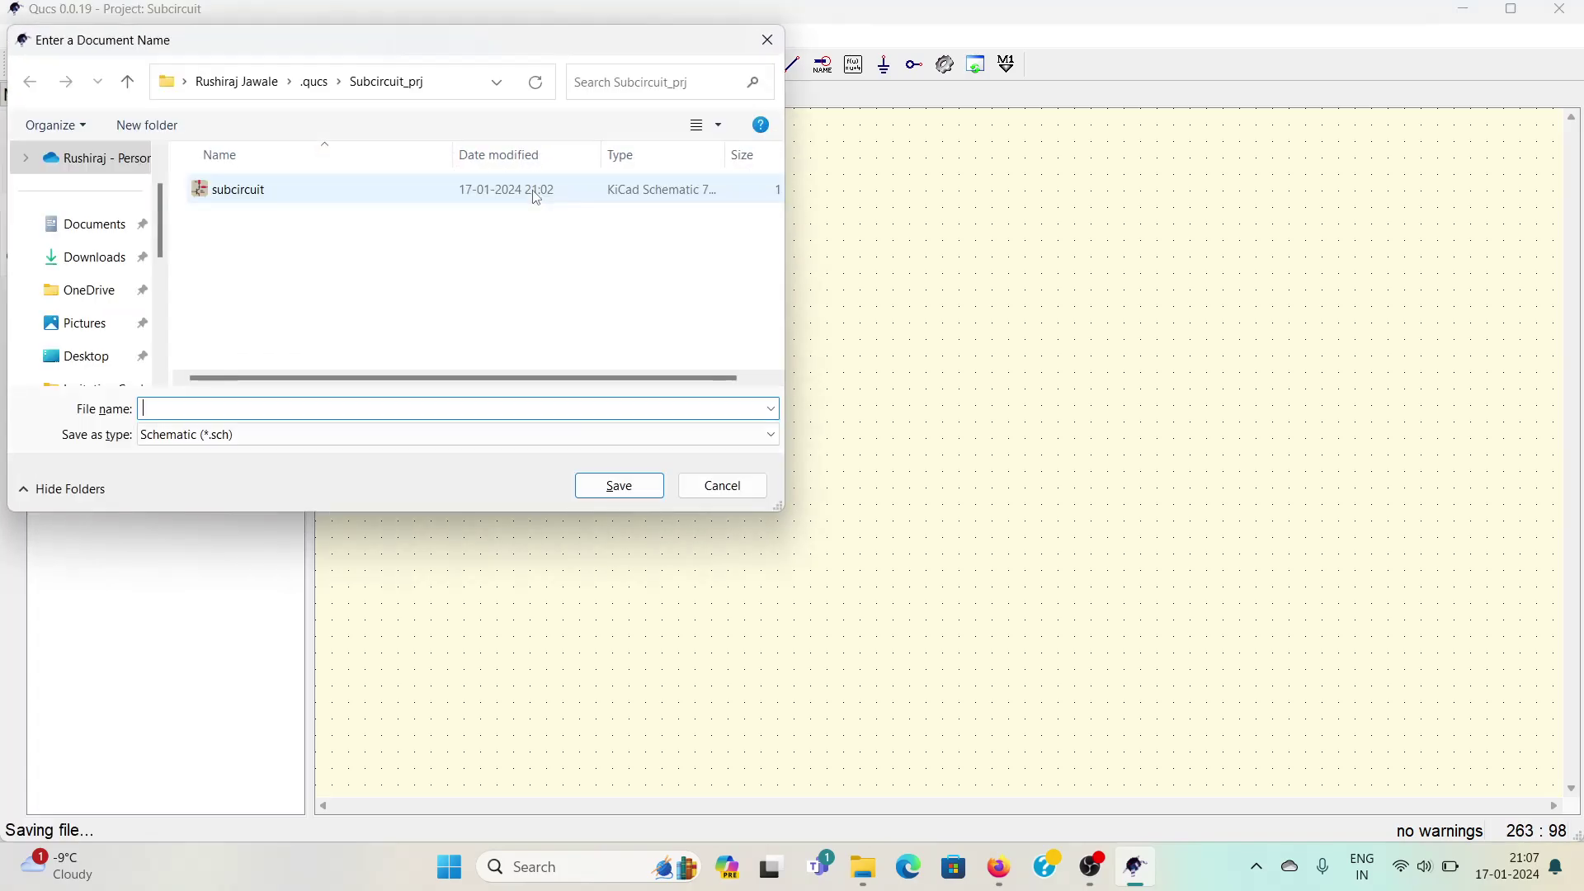
# - Save the schematic as topcircuit.sch, compare it with subcircuit.sch, and show the project list
pyautogui.moveTo(347, 65); pyautogui.dragTo(767, 255)
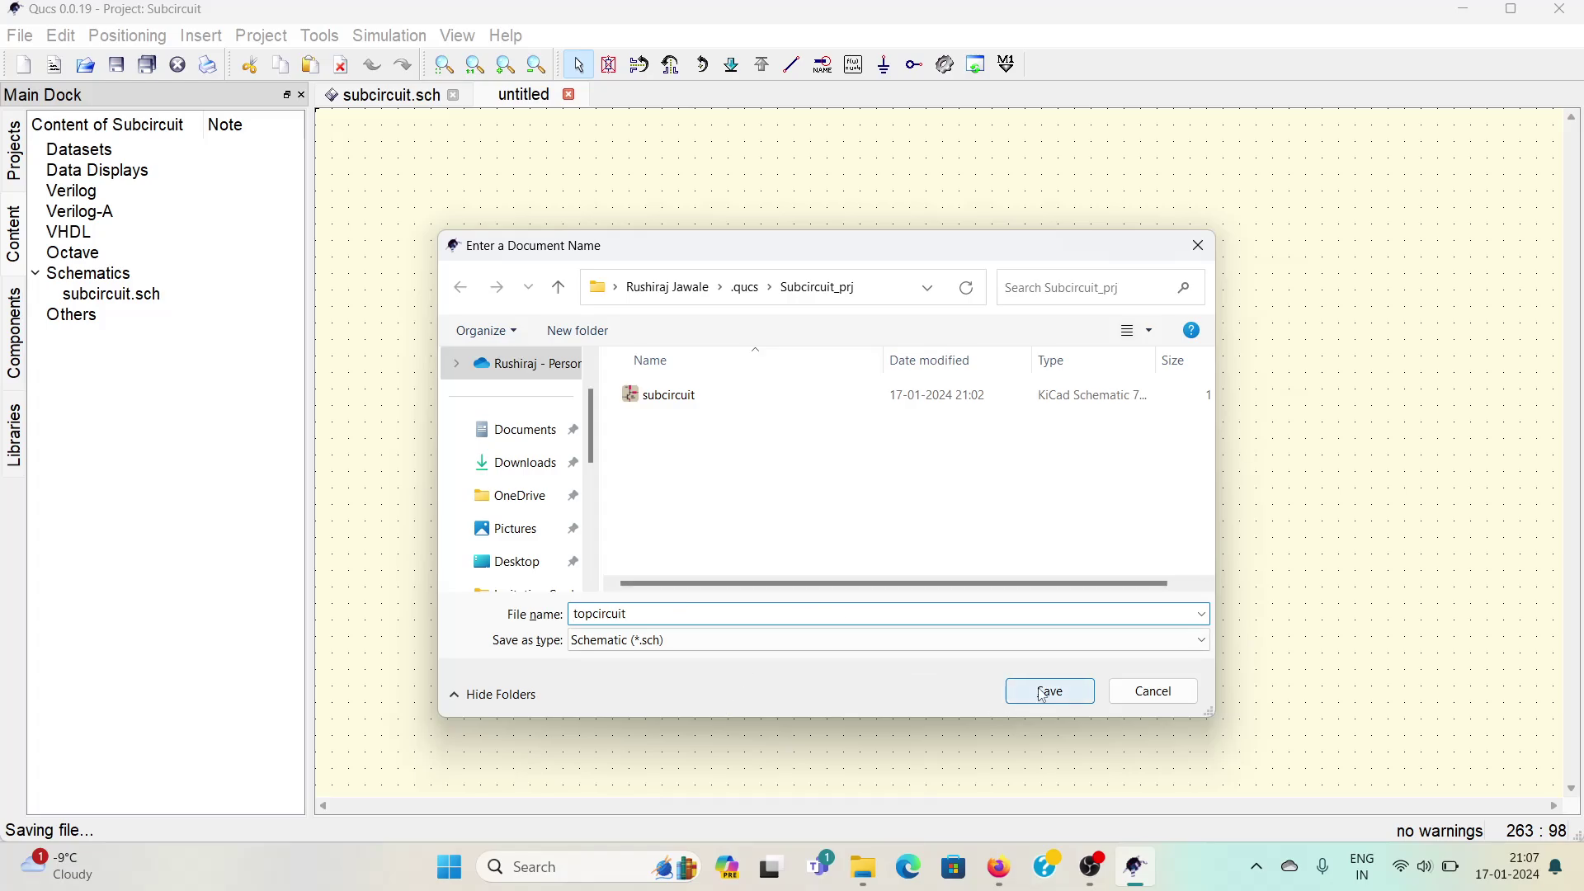
pyautogui.click(1043, 695)
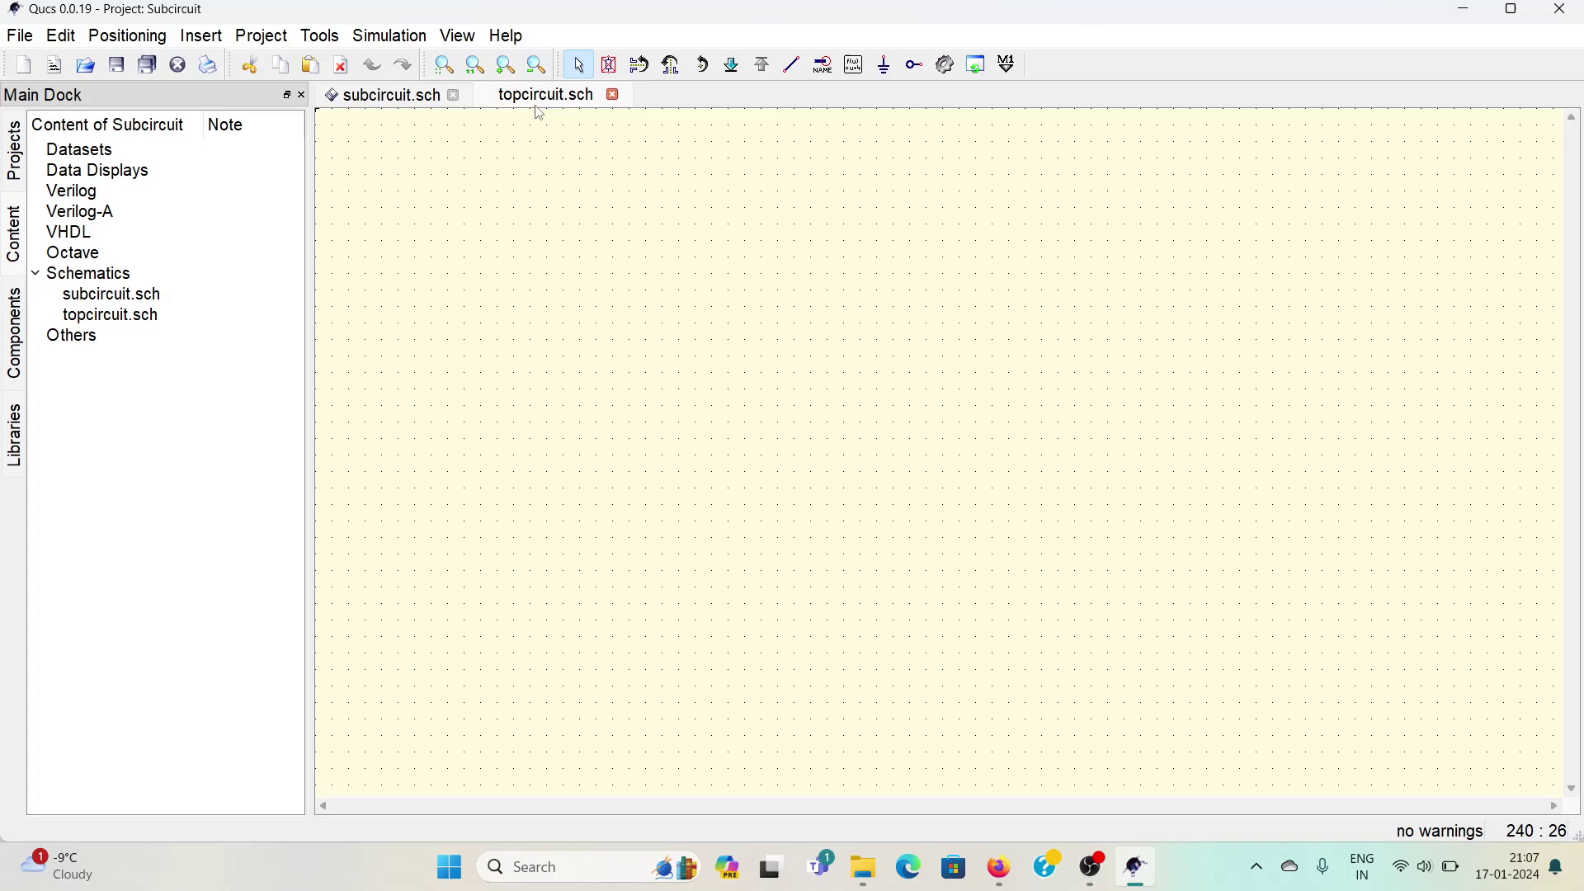
pyautogui.click(396, 96)
pyautogui.click(528, 98)
pyautogui.click(116, 296)
pyautogui.click(14, 150)
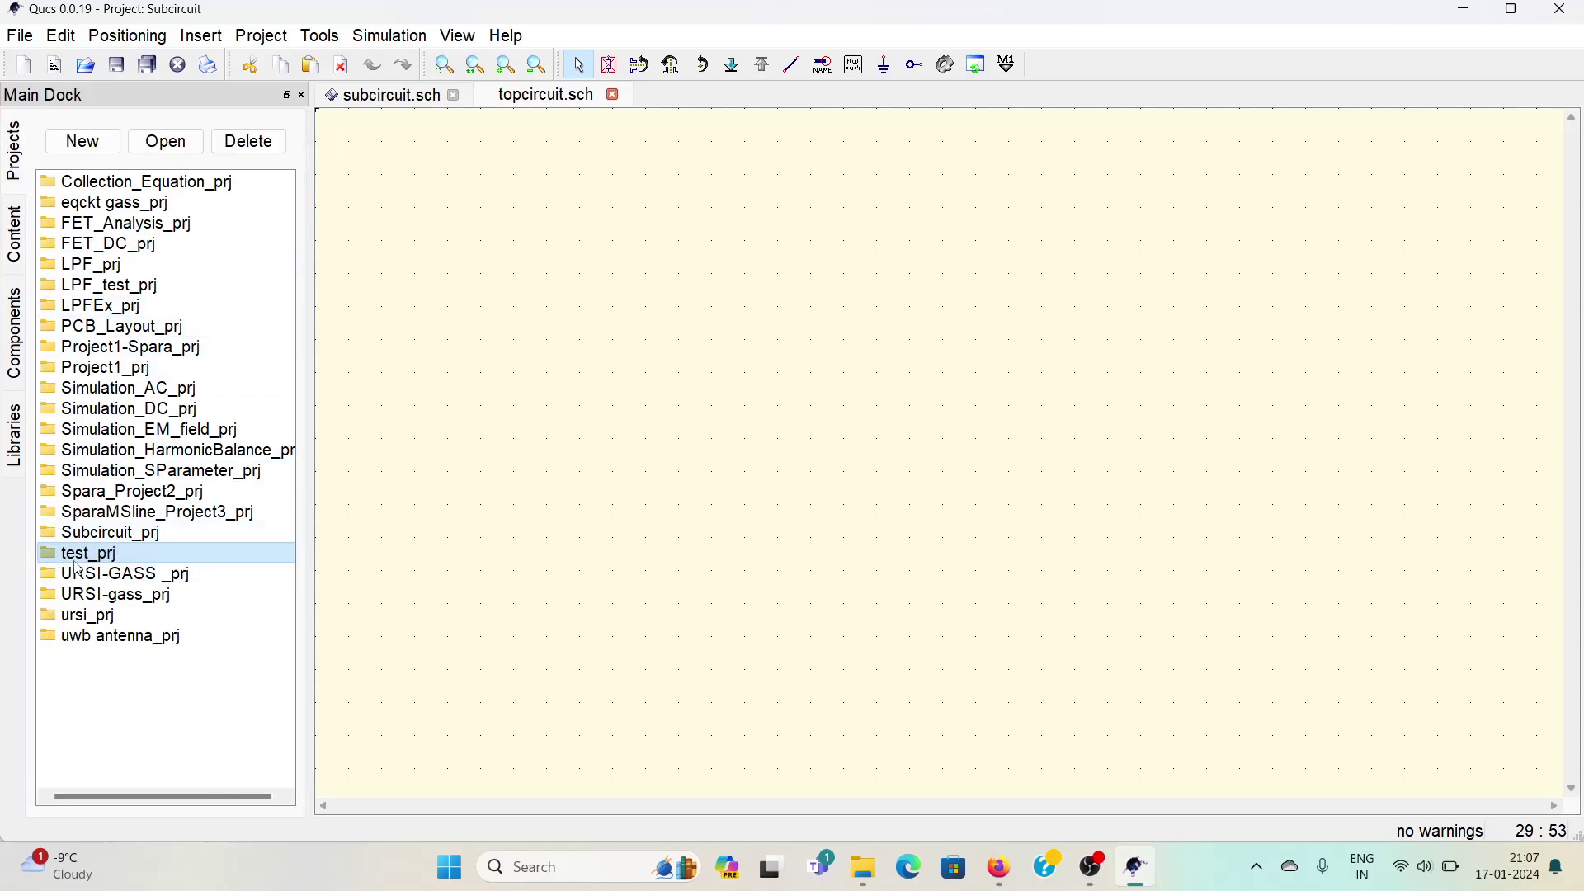
# - Open Subcircuit_prj, saving the modified subcircuit.sch when prompted
pyautogui.doubleClick(132, 537)
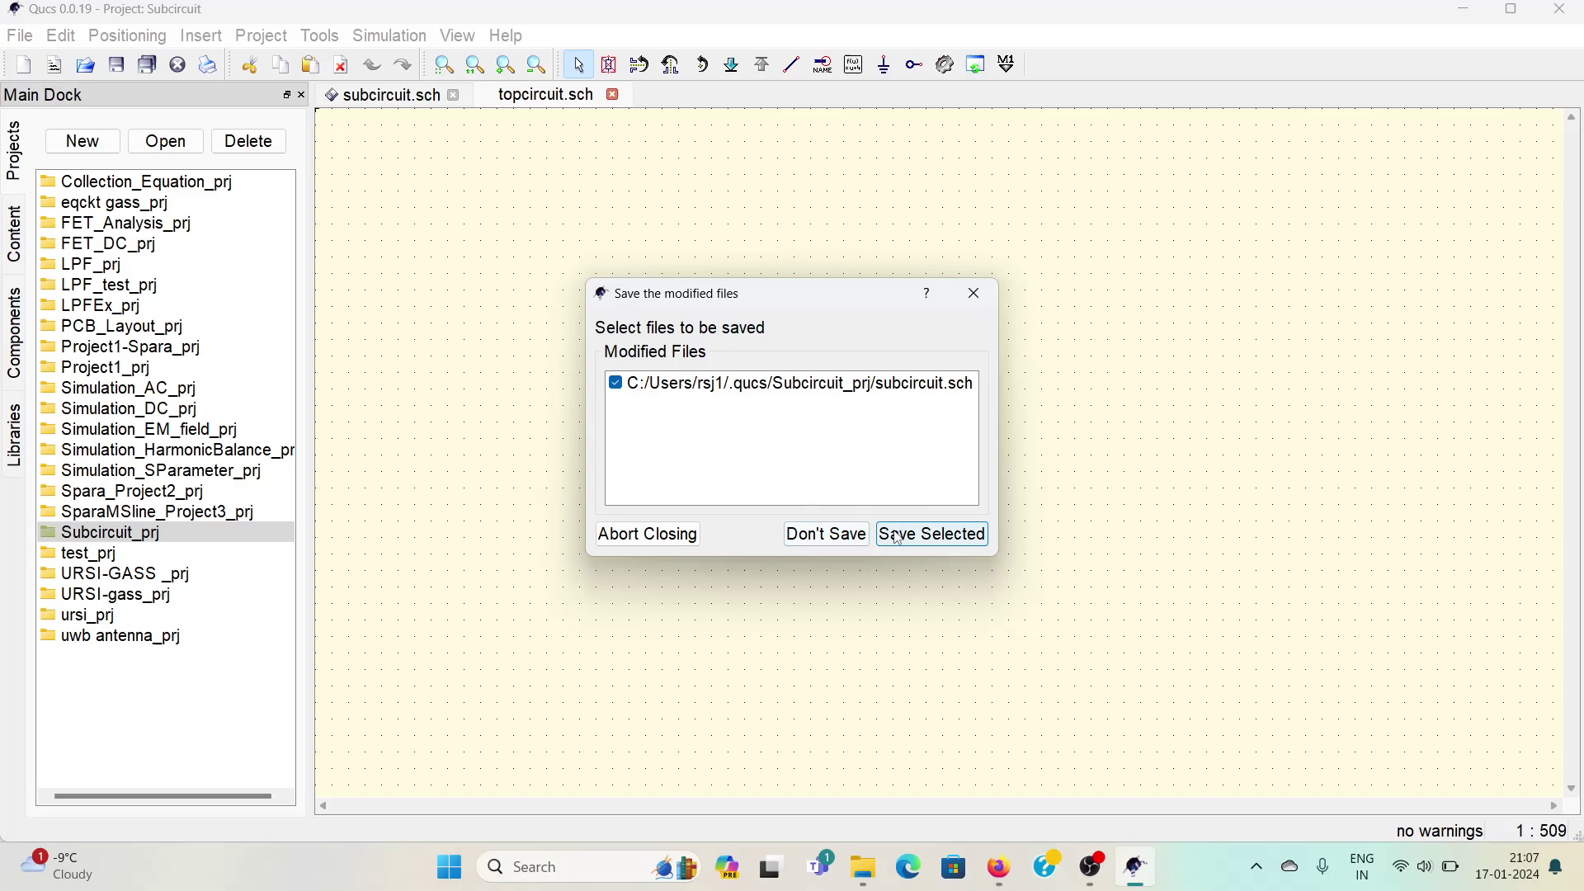
pyautogui.click(951, 536)
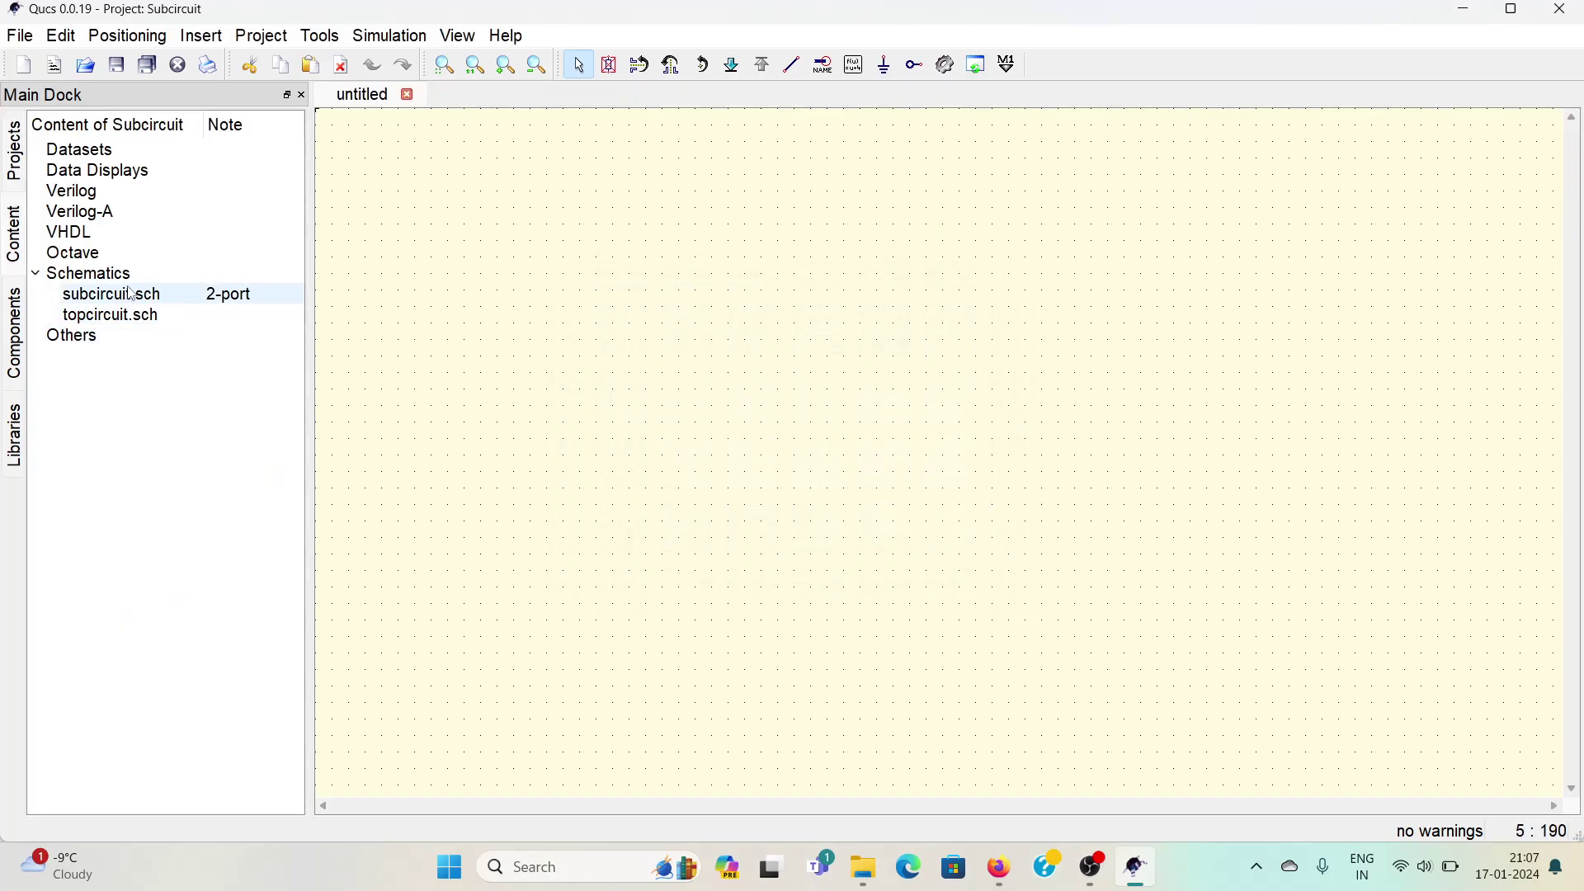
pyautogui.click(16, 157)
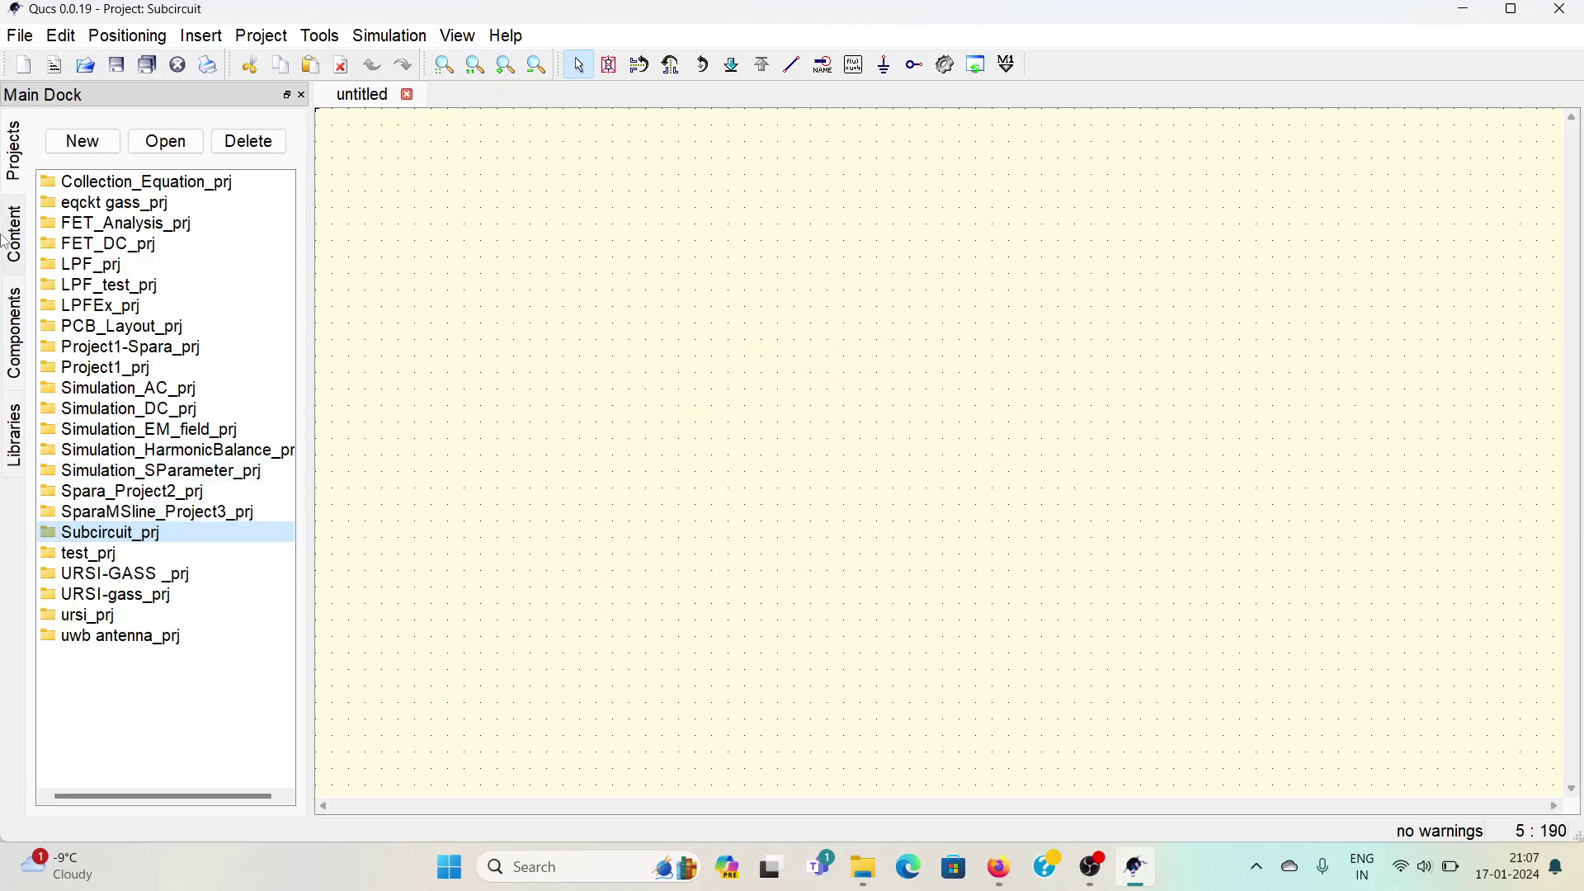
pyautogui.doubleClick(136, 534)
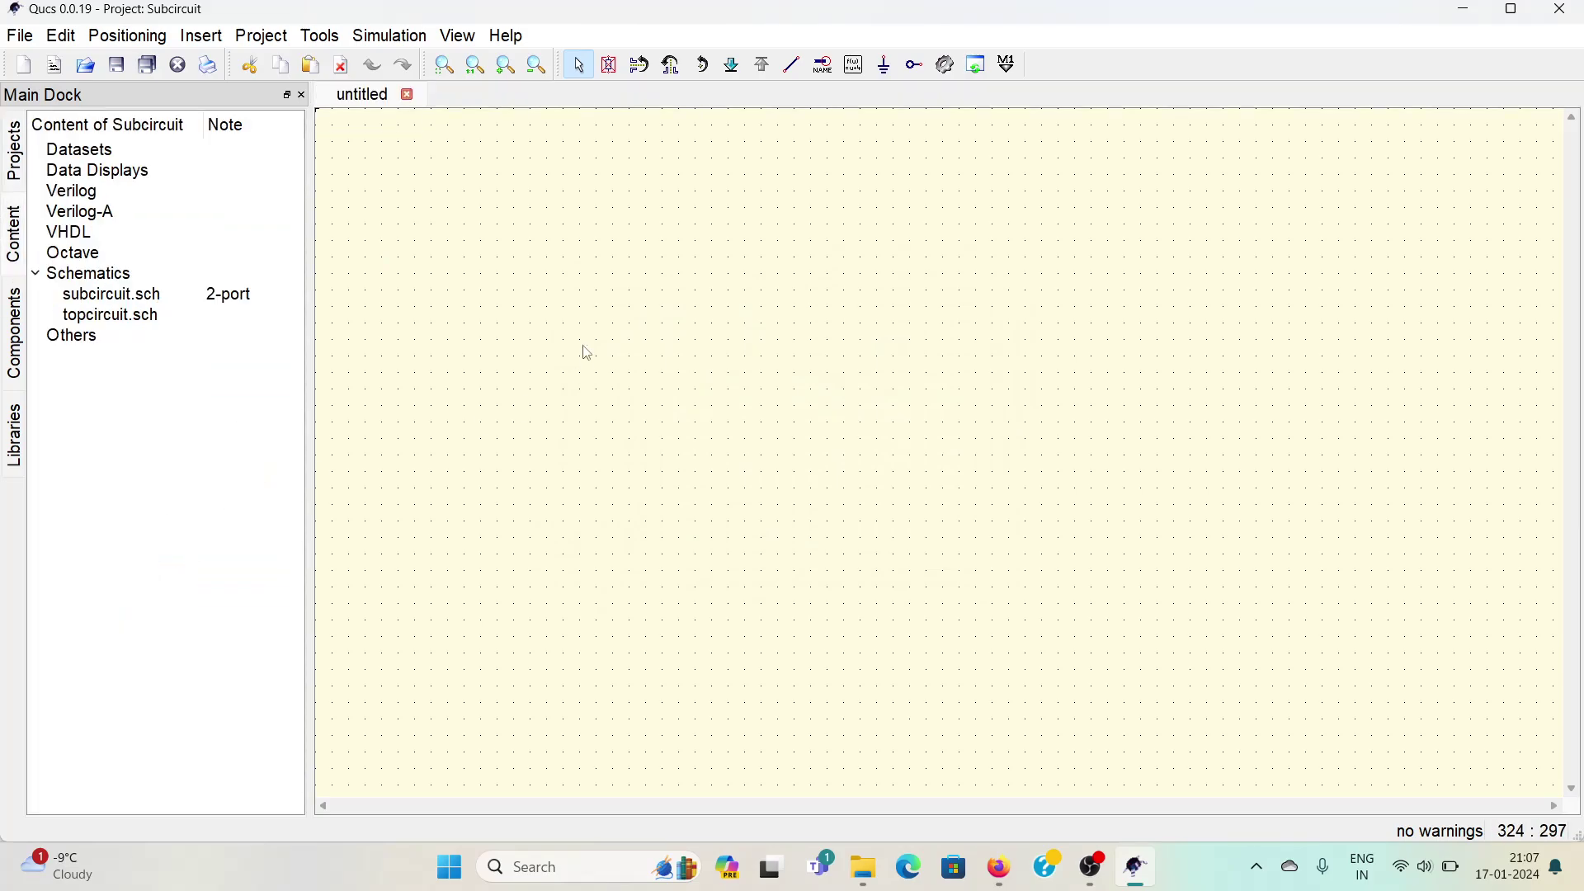
# - Open subcircuit.sch and topcircuit.sch from the project and view the microstrip schematic
pyautogui.click(124, 294)
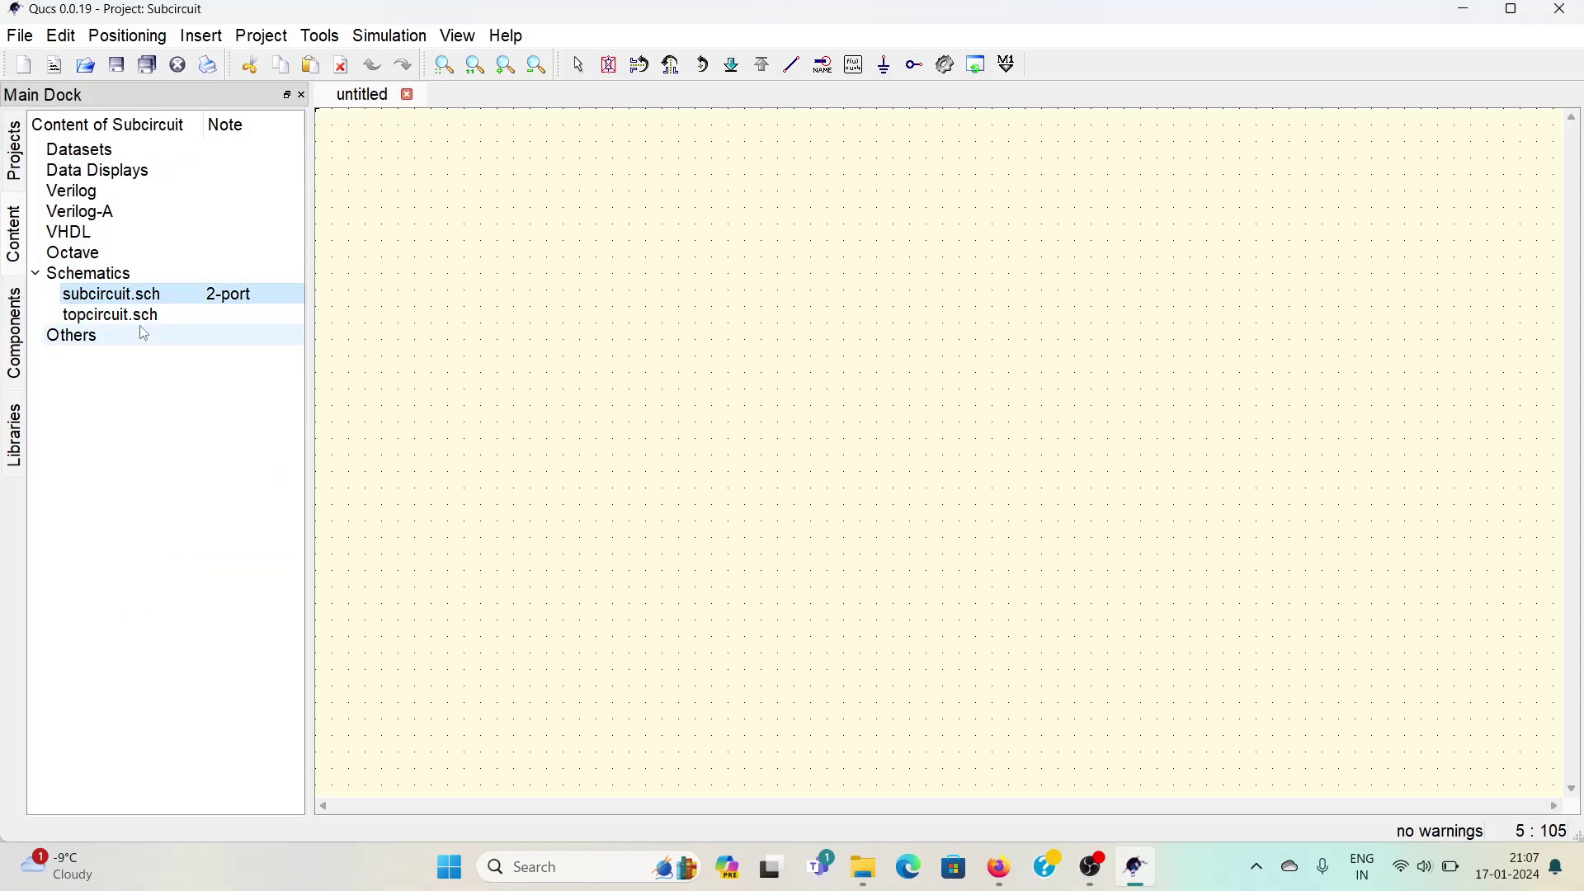
pyautogui.doubleClick(138, 297)
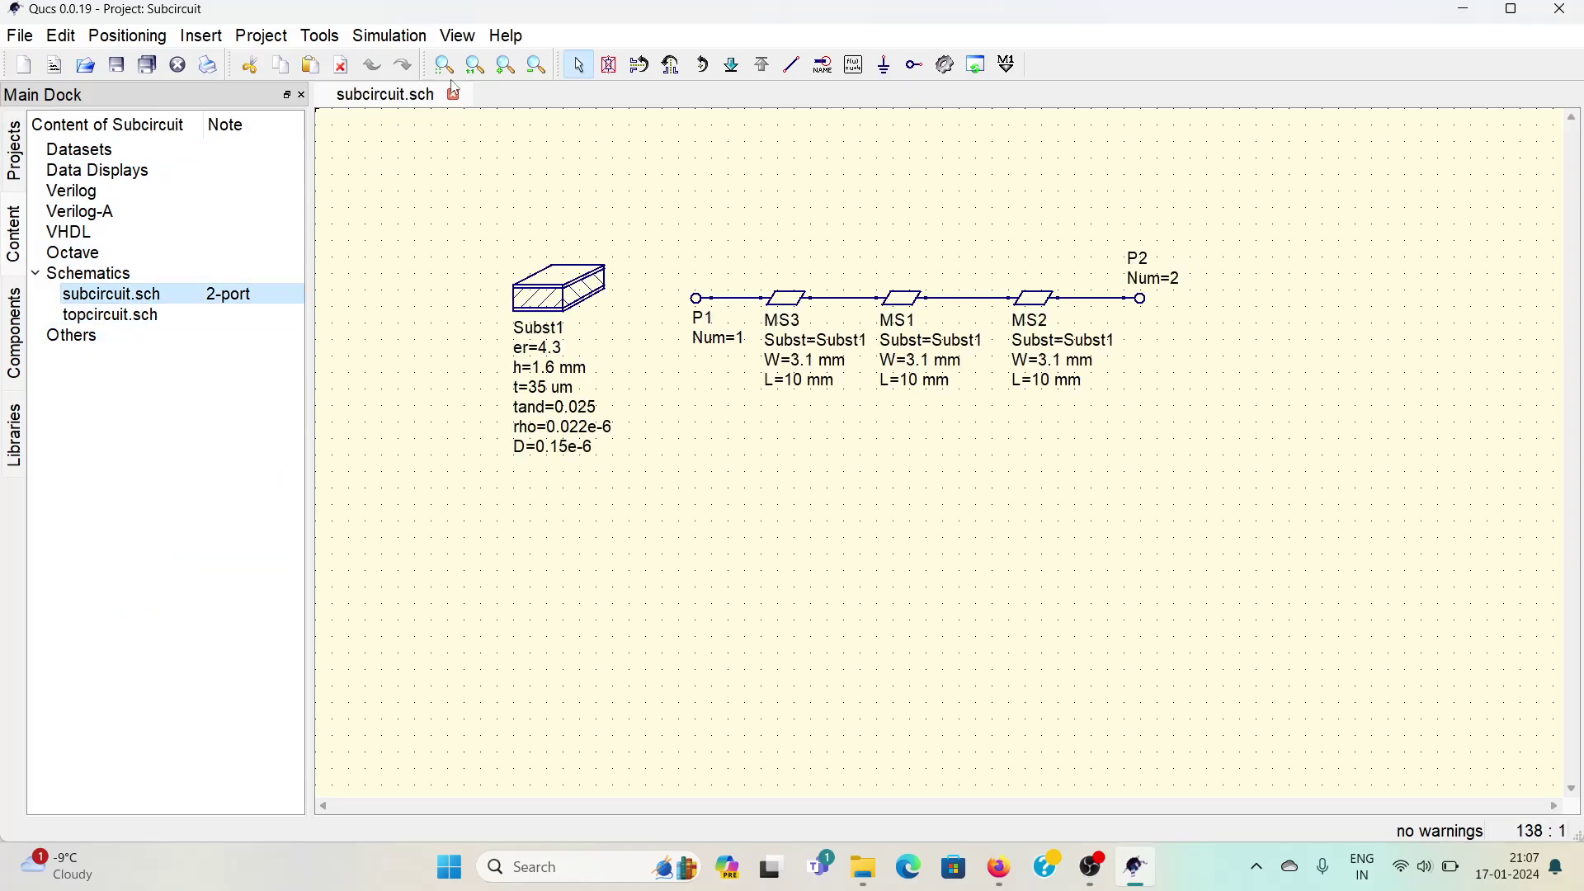
pyautogui.doubleClick(112, 315)
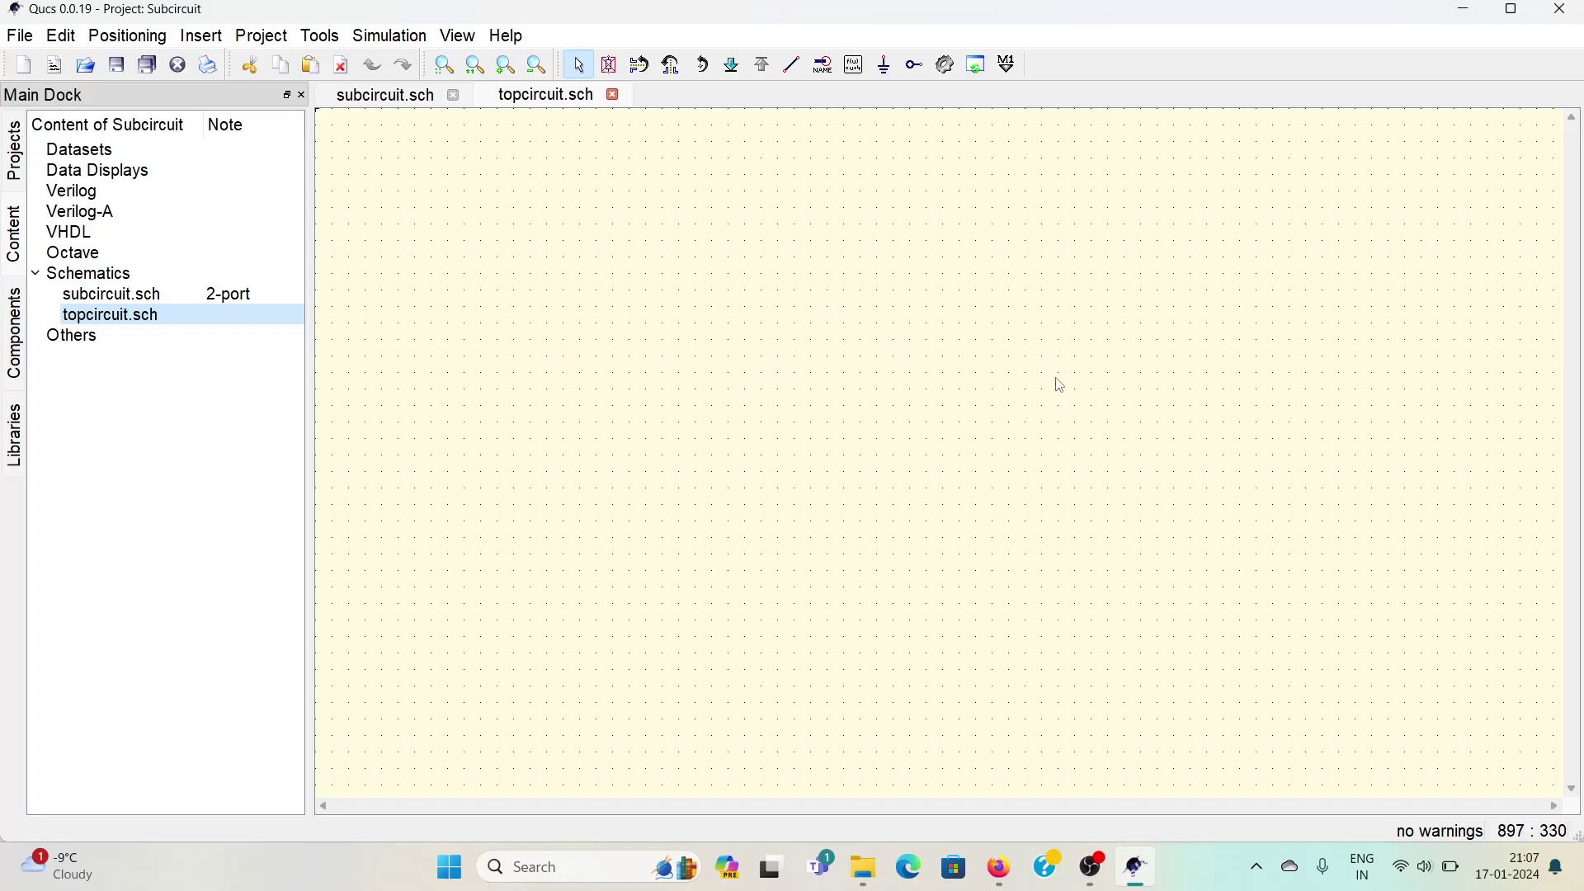
pyautogui.click(370, 102)
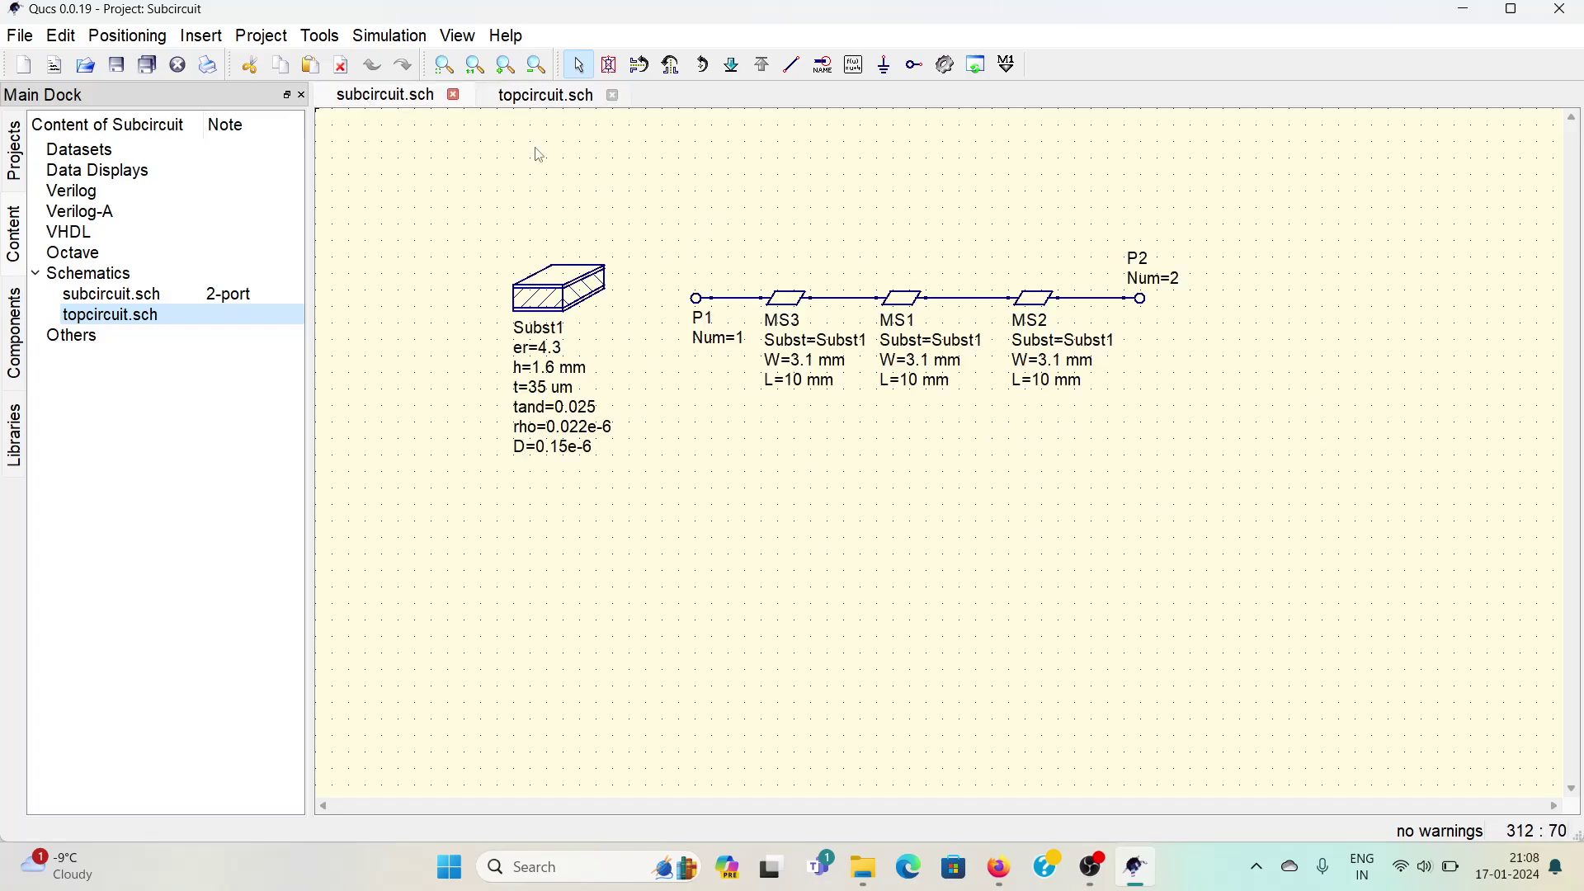
# - Place a Subcircuit block SUB1 from the file components category at the centre of topcircuit.sch
pyautogui.click(532, 97)
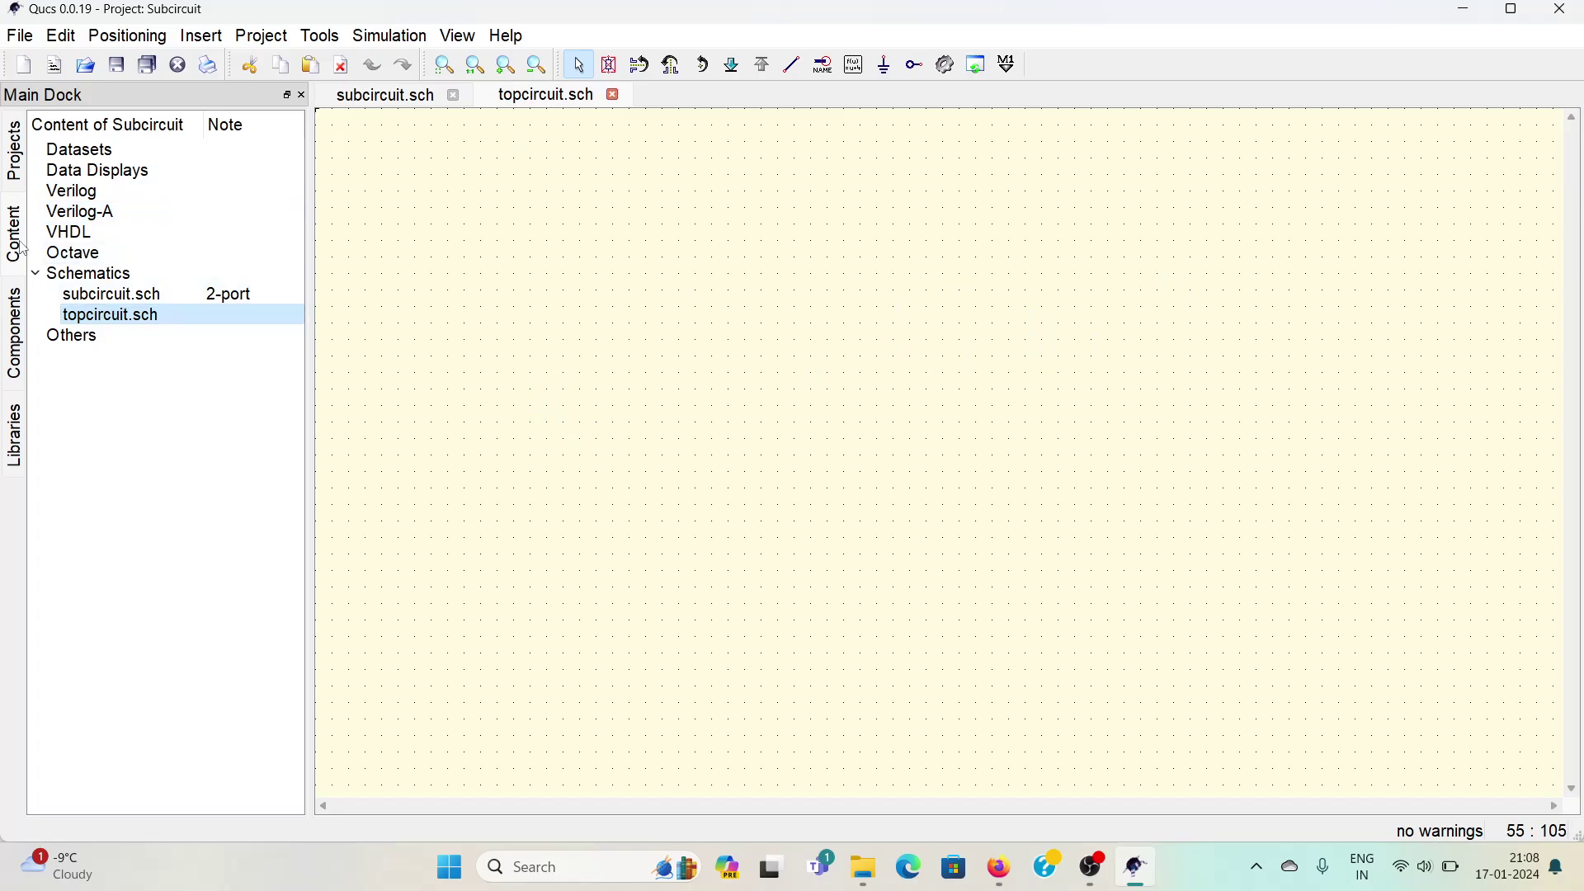
pyautogui.click(12, 332)
pyautogui.click(99, 130)
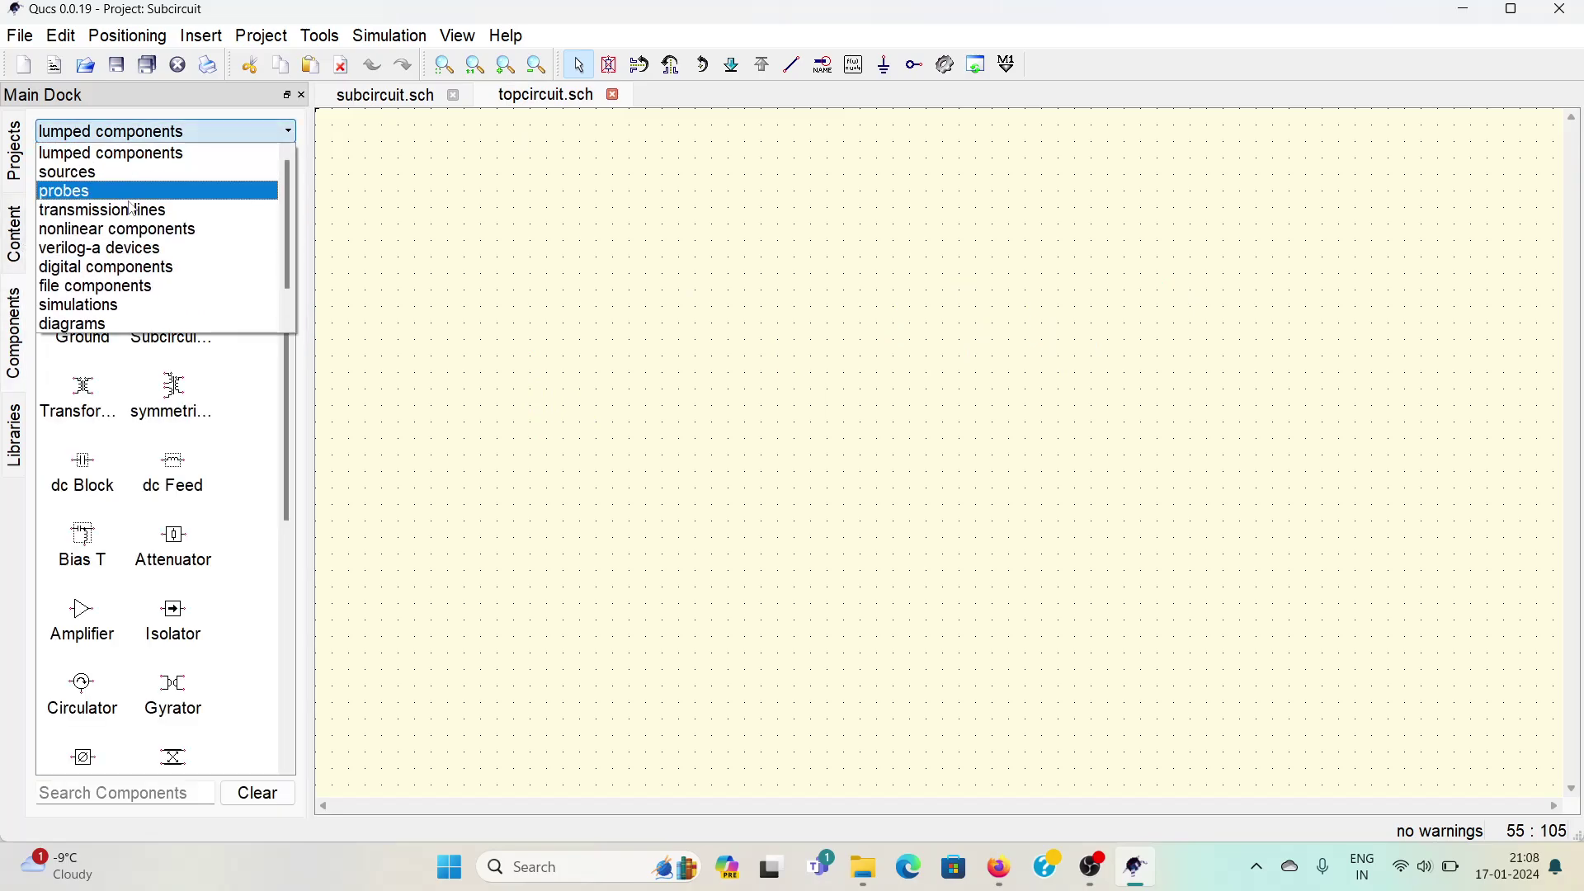
pyautogui.click(109, 288)
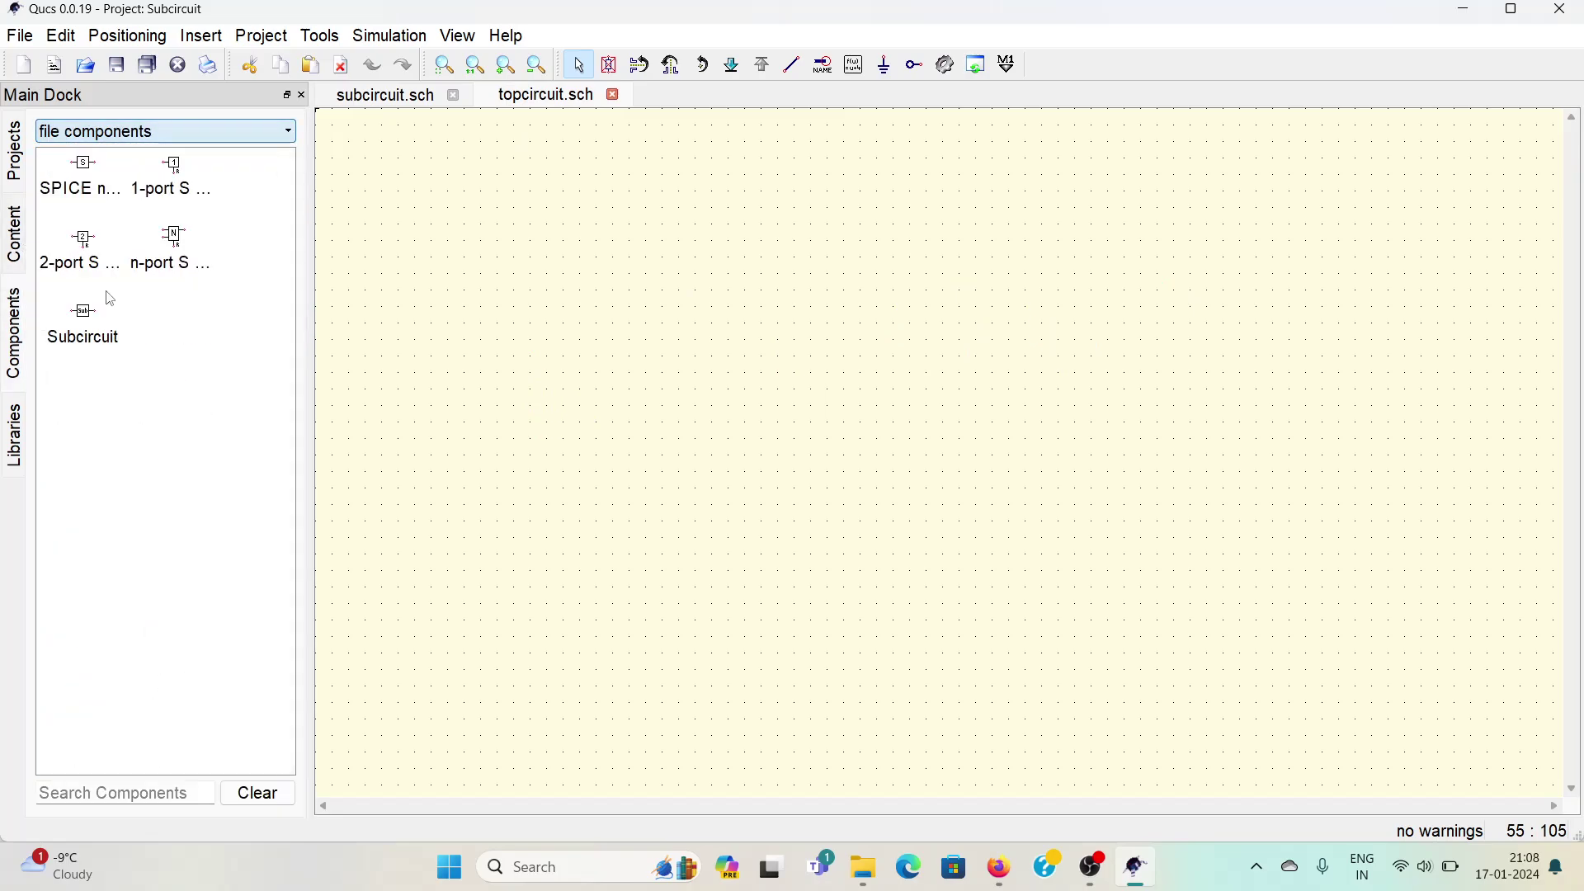
pyautogui.click(82, 332)
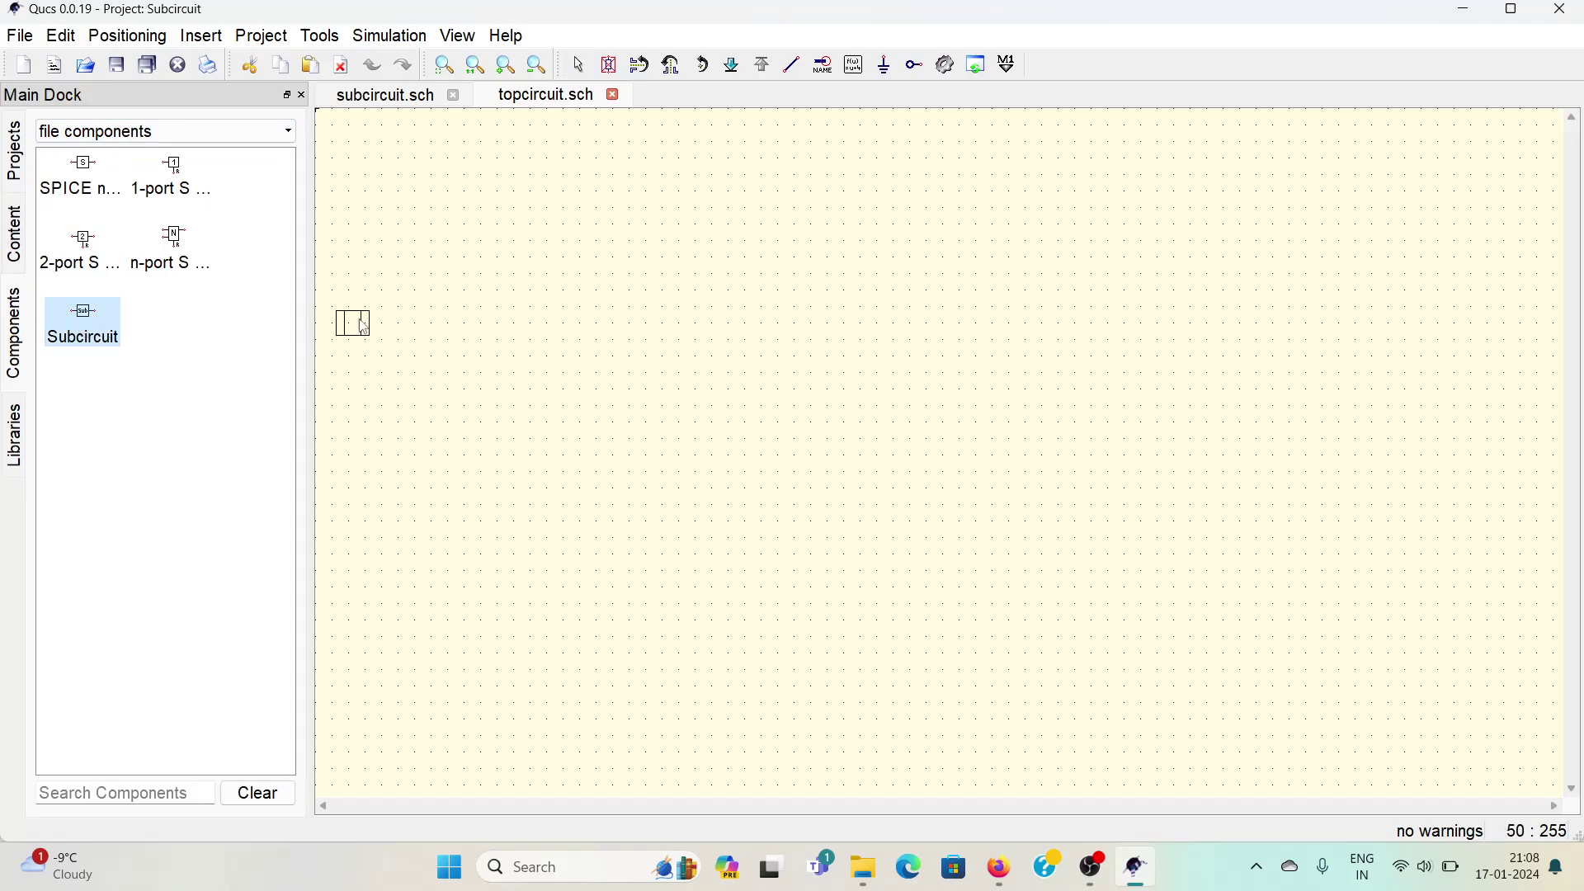
pyautogui.click(811, 340)
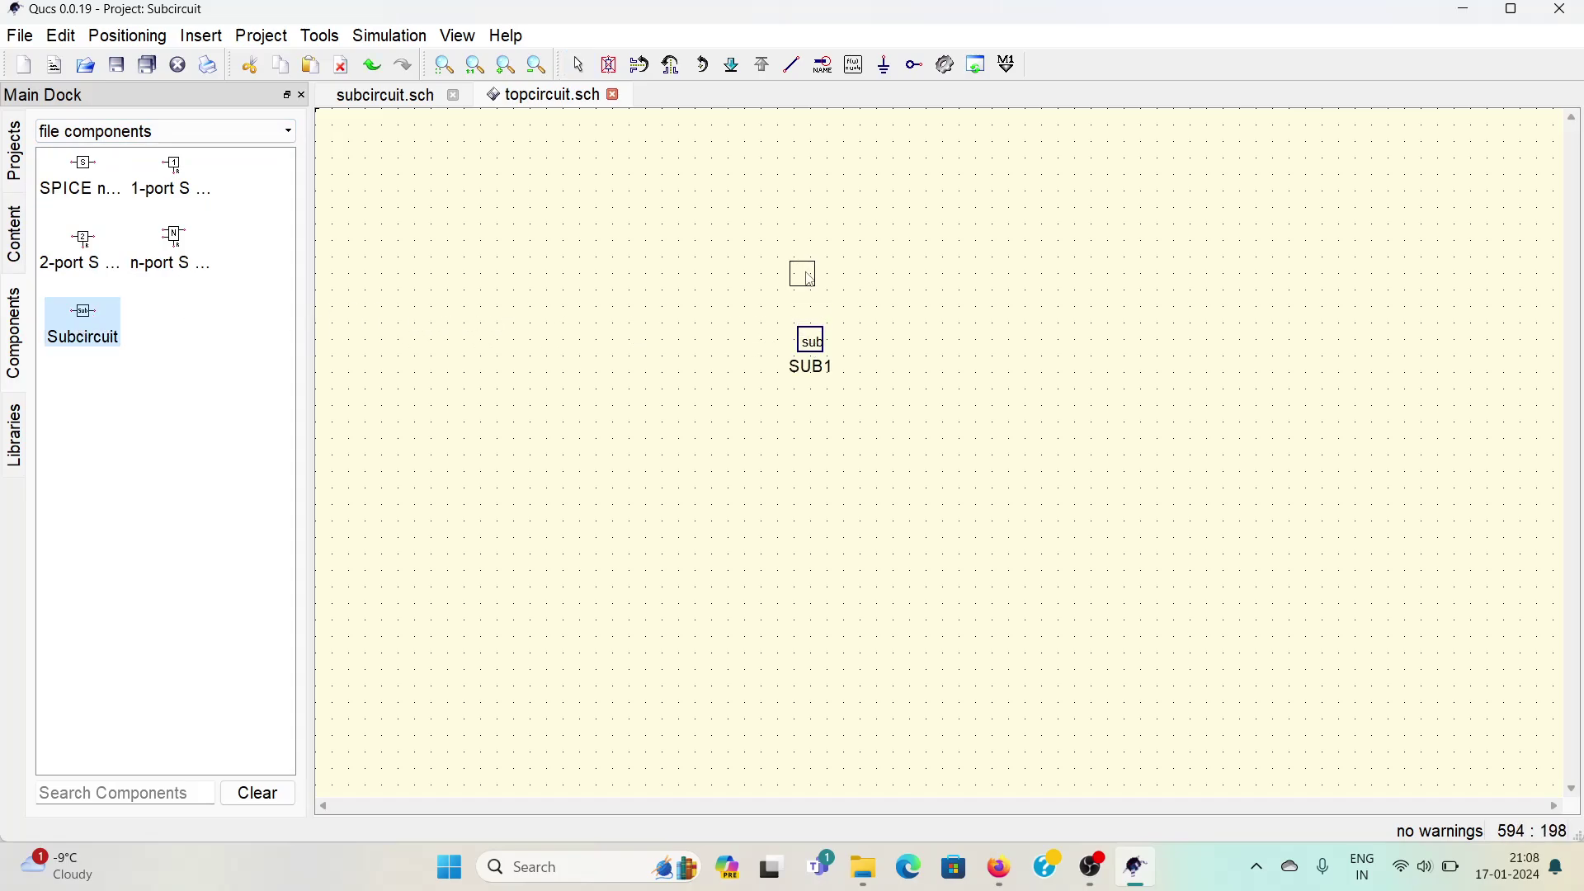
pyautogui.press('Escape')
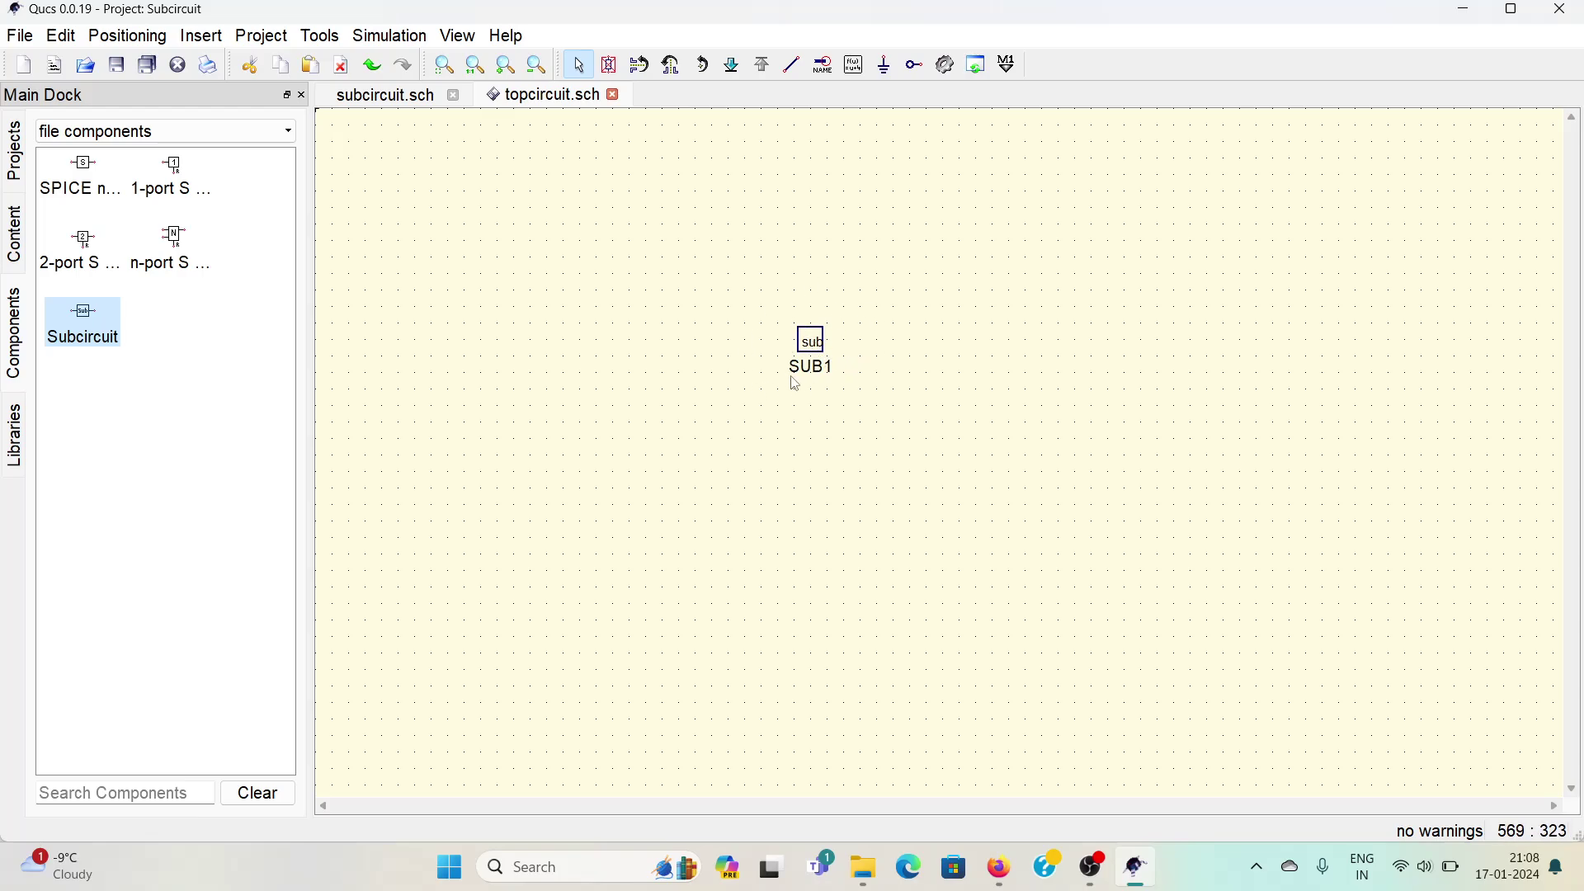
pyautogui.click(377, 97)
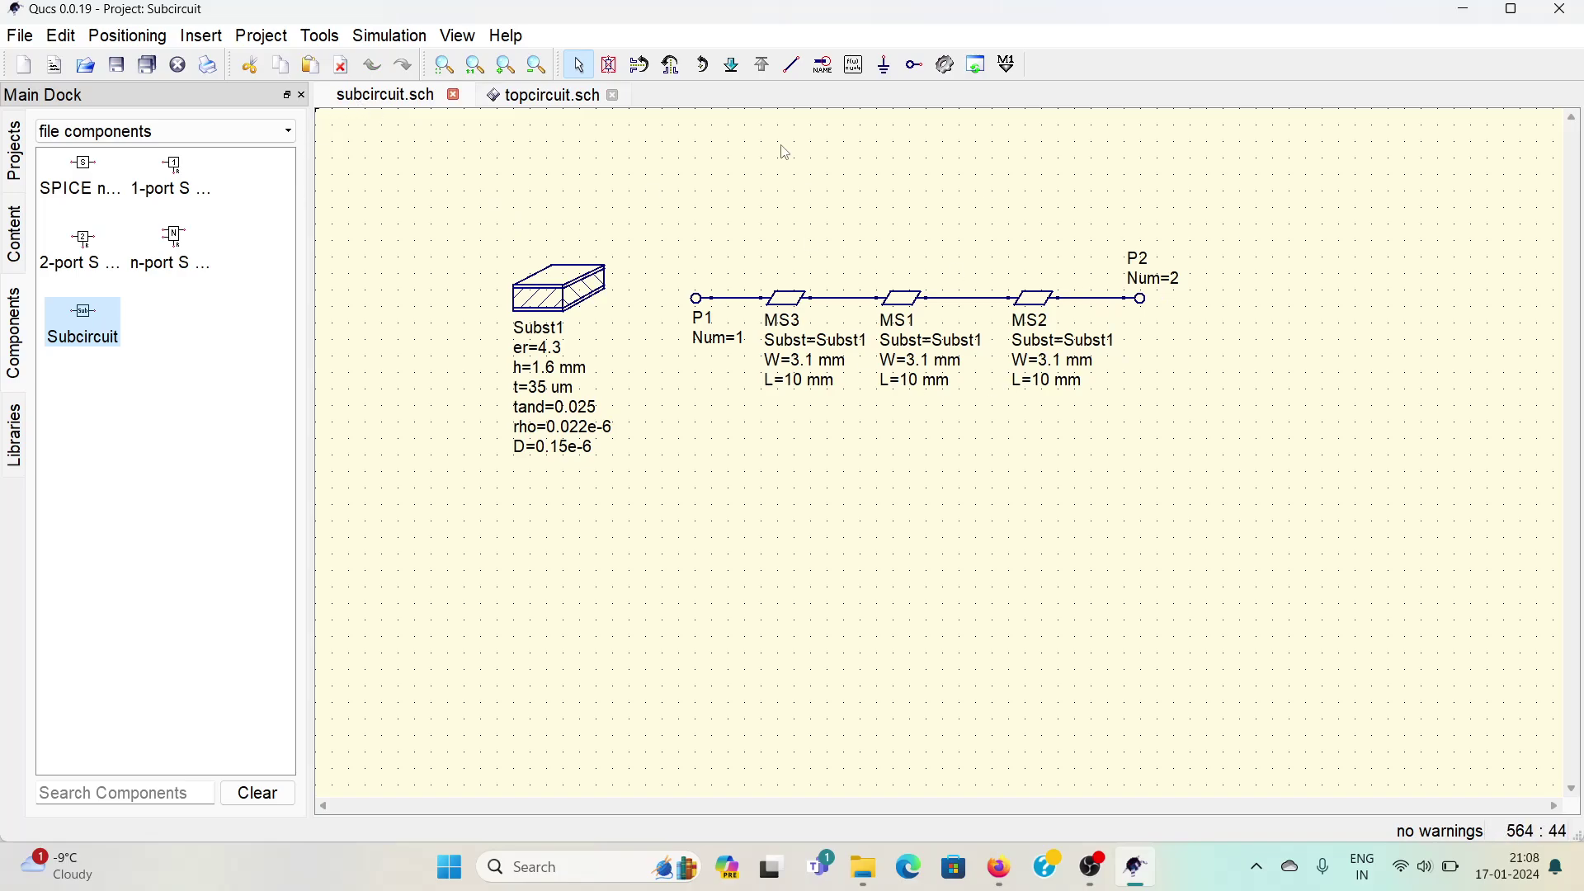
pyautogui.click(545, 96)
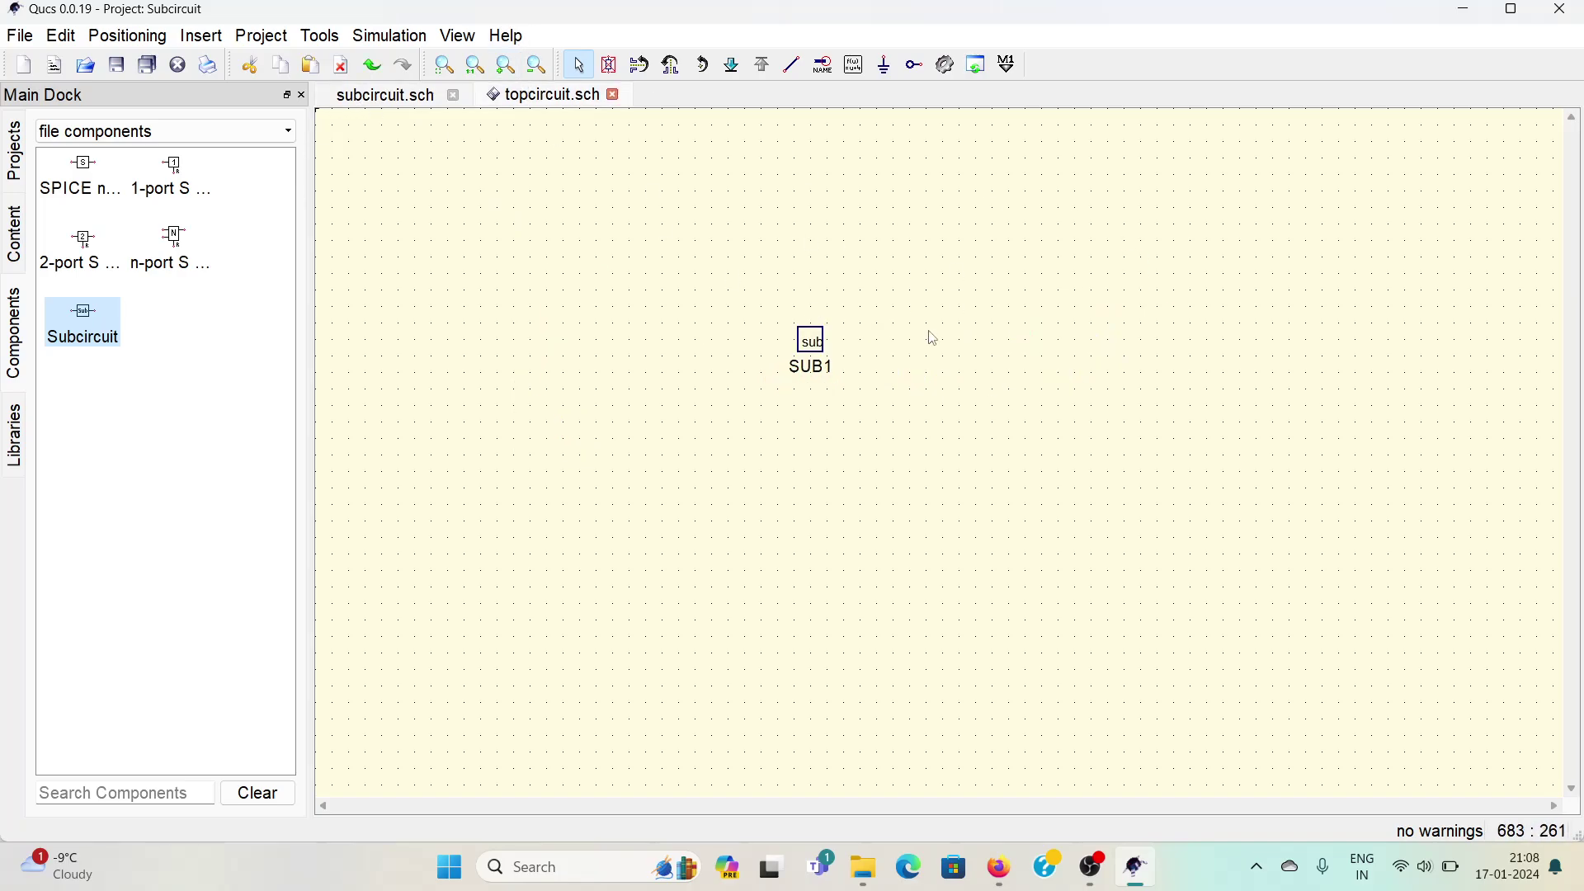
# - Set SUB1's File property to subcircuit.sch via Browse, then reopen its properties to verify
pyautogui.doubleClick(810, 343)
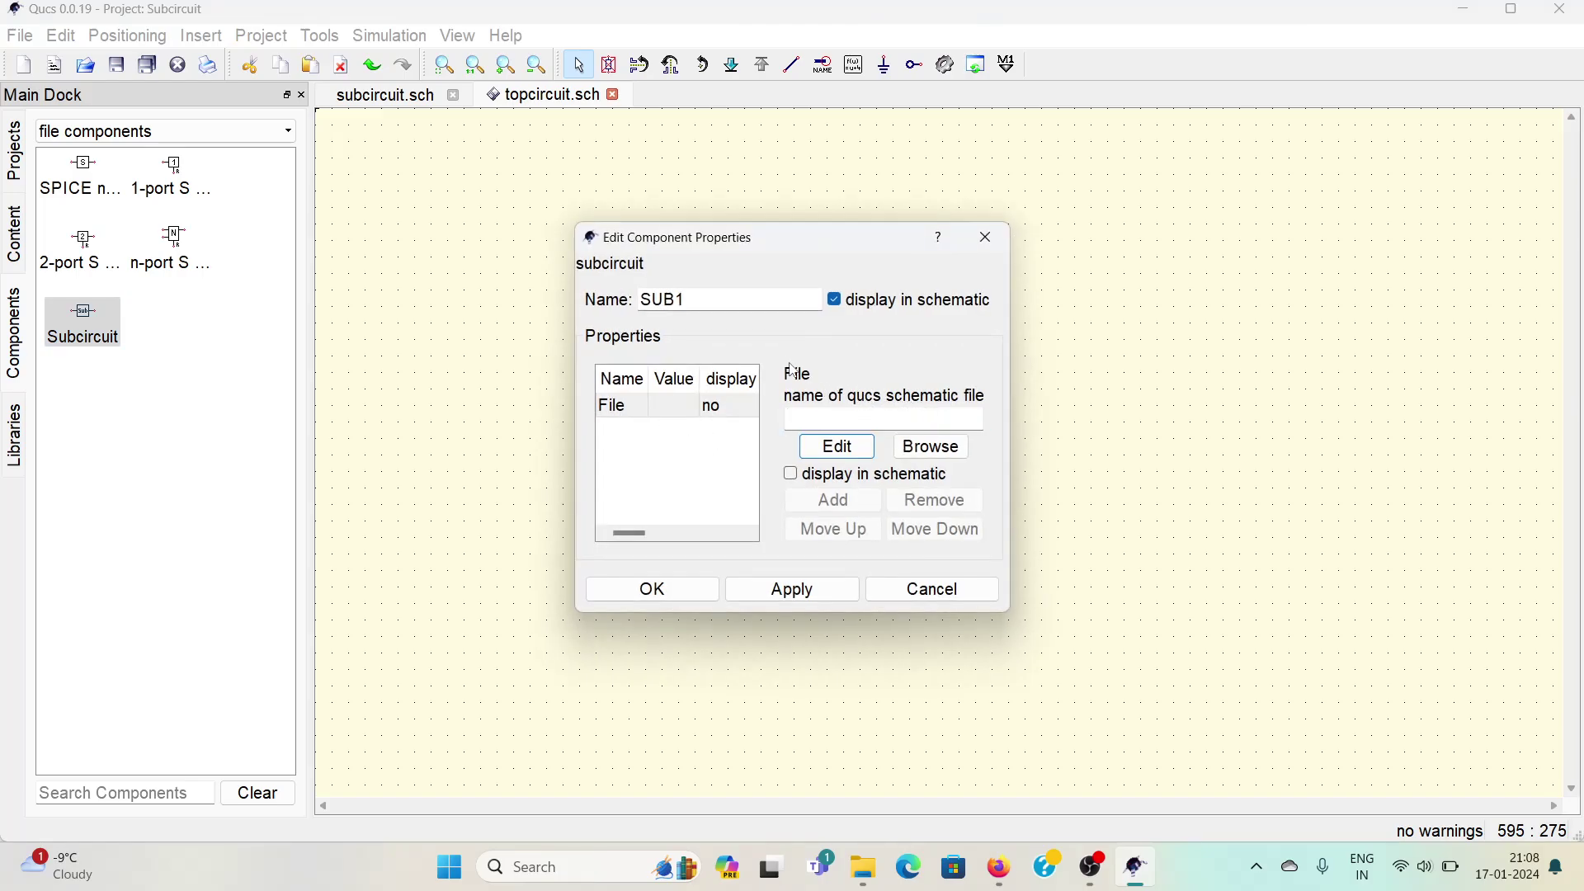
pyautogui.moveTo(714, 243); pyautogui.dragTo(754, 270)
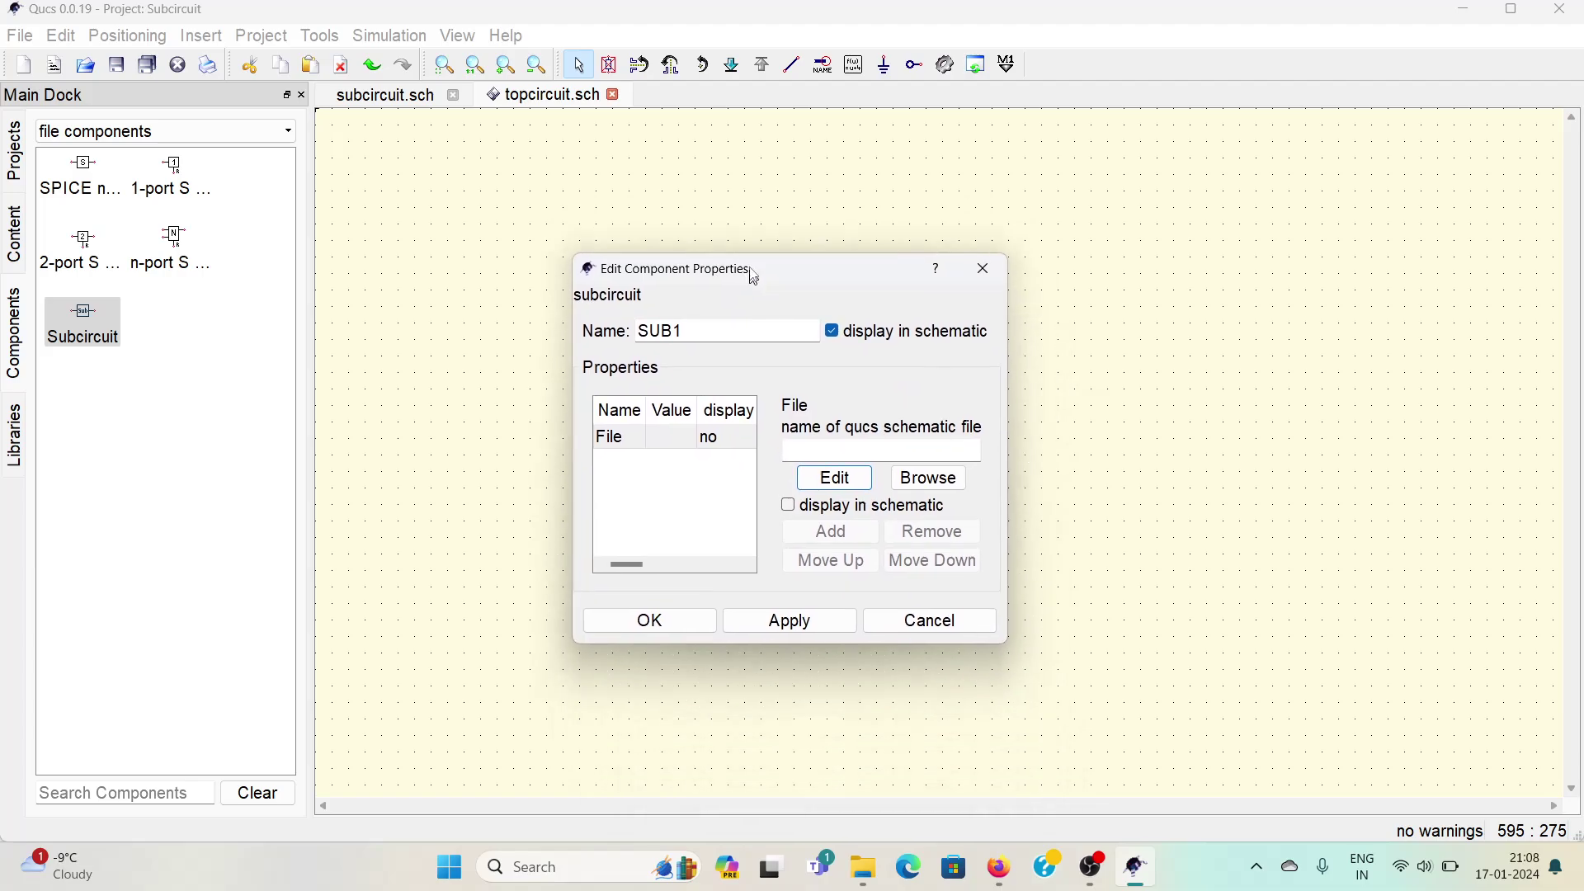
pyautogui.click(927, 474)
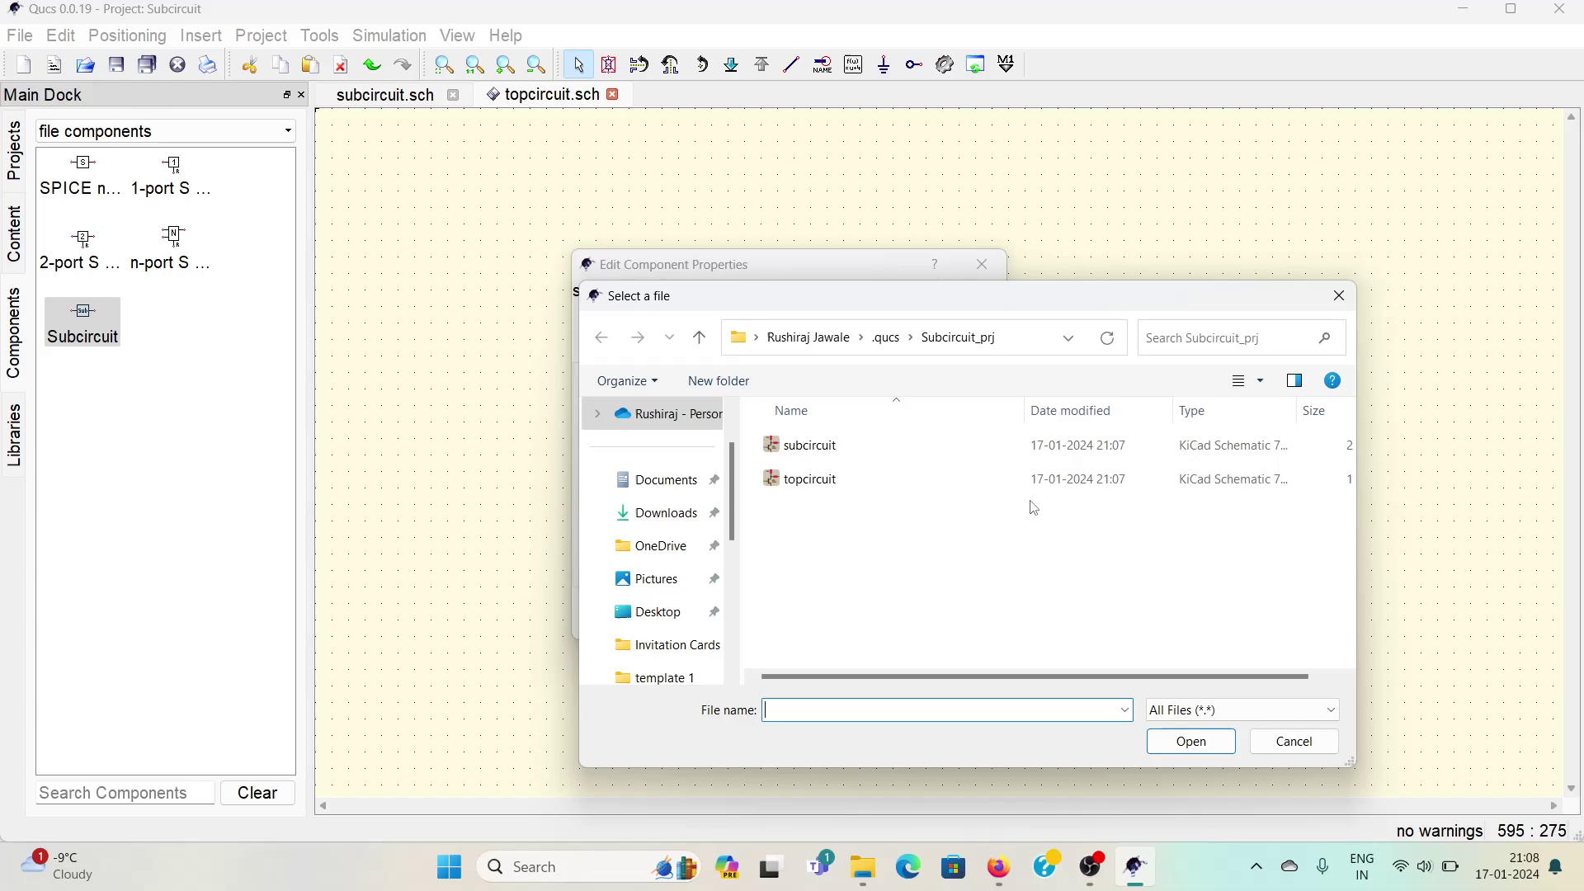
pyautogui.click(823, 446)
pyautogui.click(1198, 746)
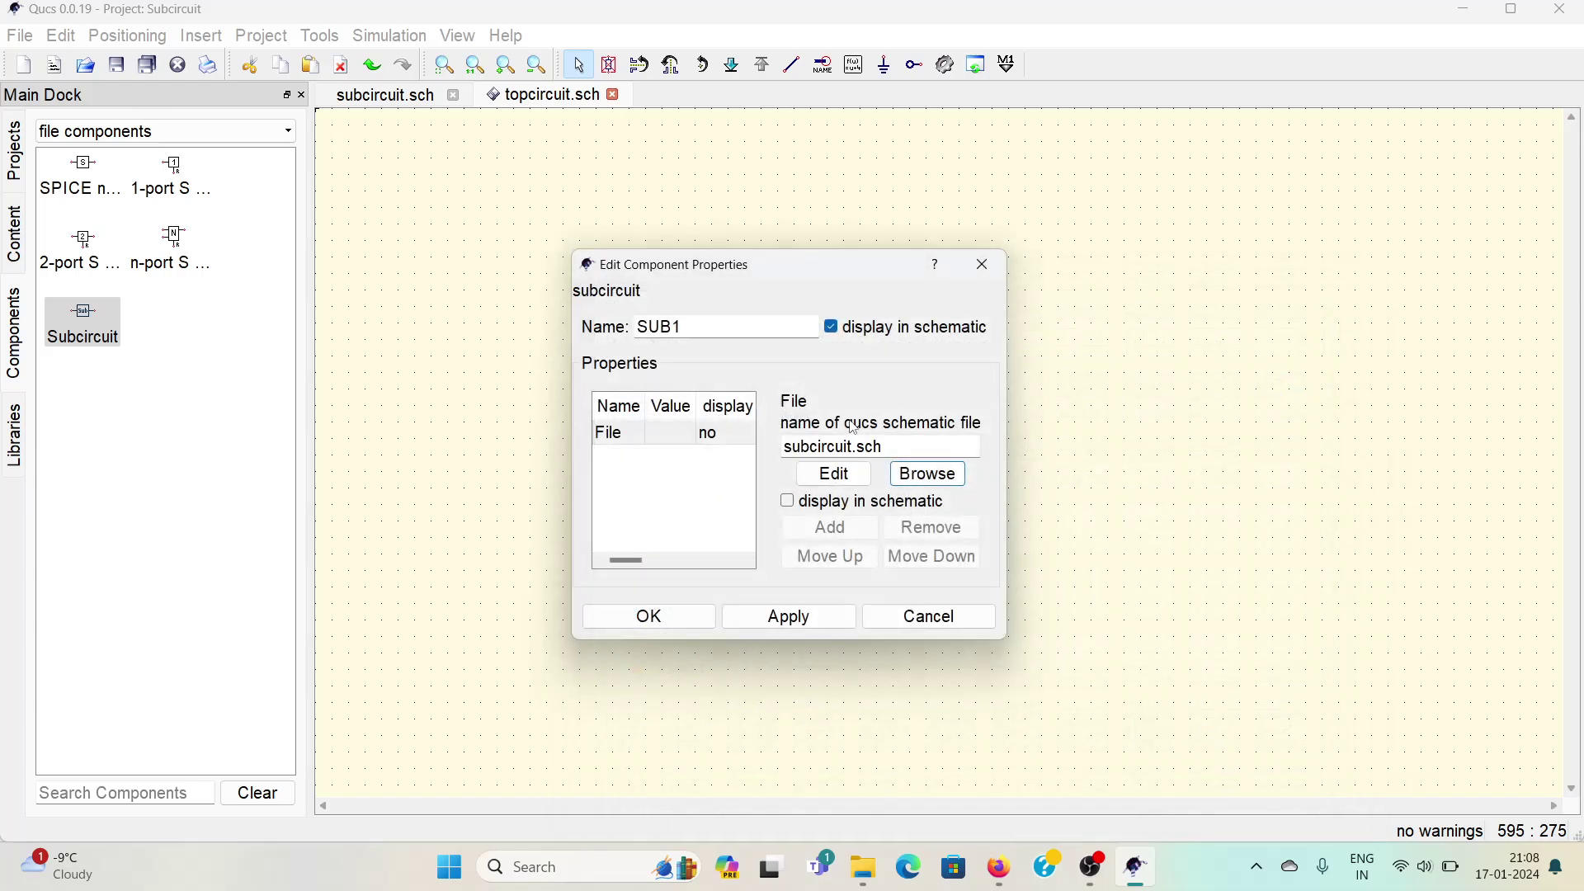
pyautogui.click(785, 618)
pyautogui.click(695, 625)
pyautogui.click(1078, 310)
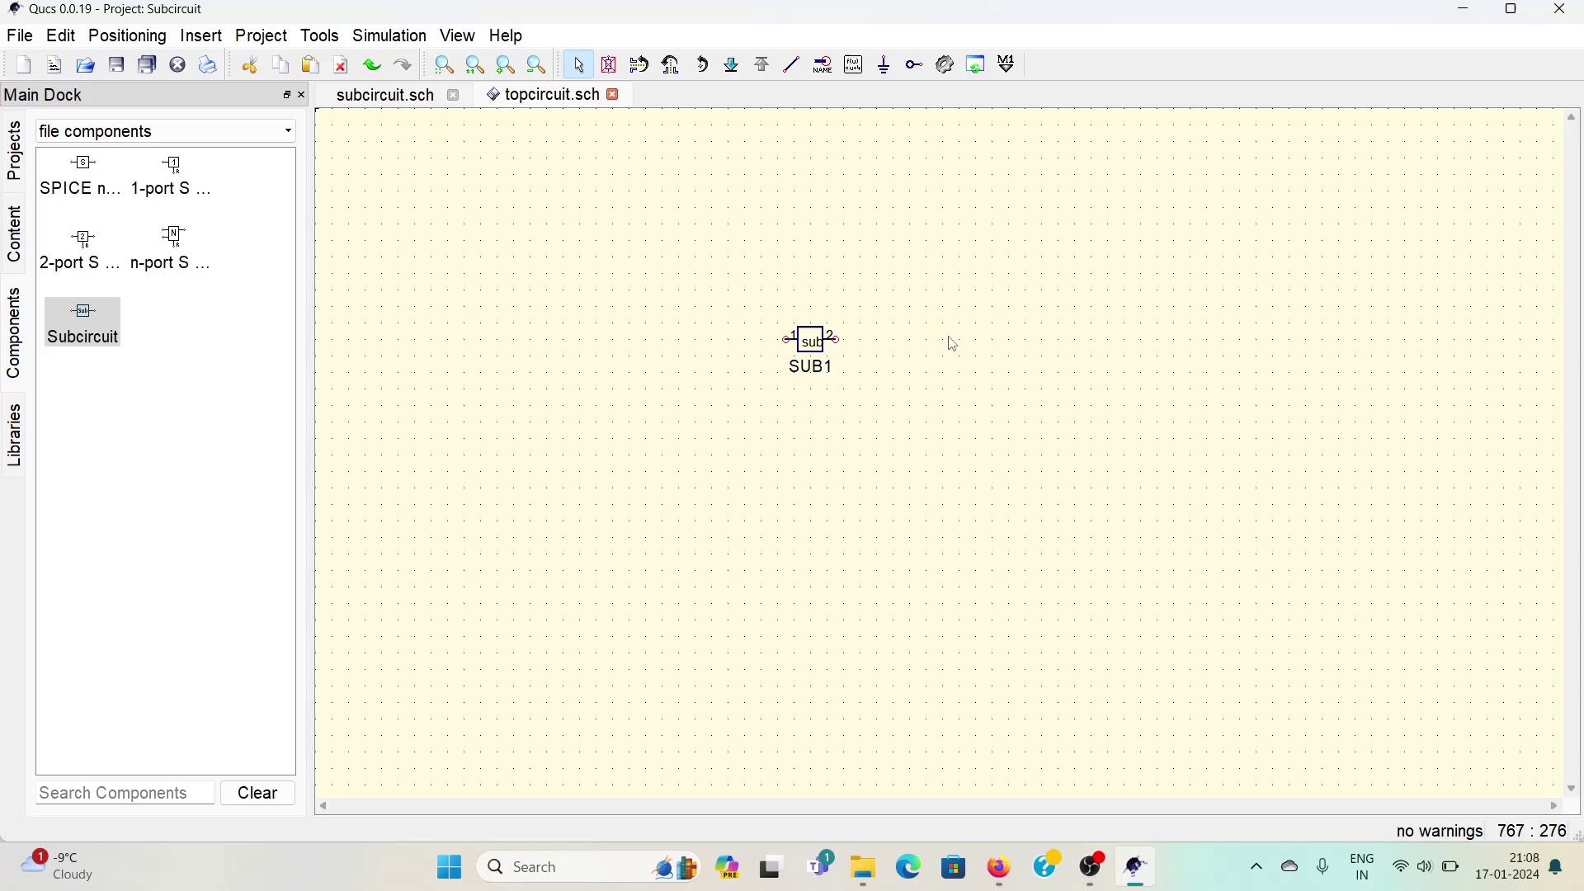
pyautogui.doubleClick(811, 340)
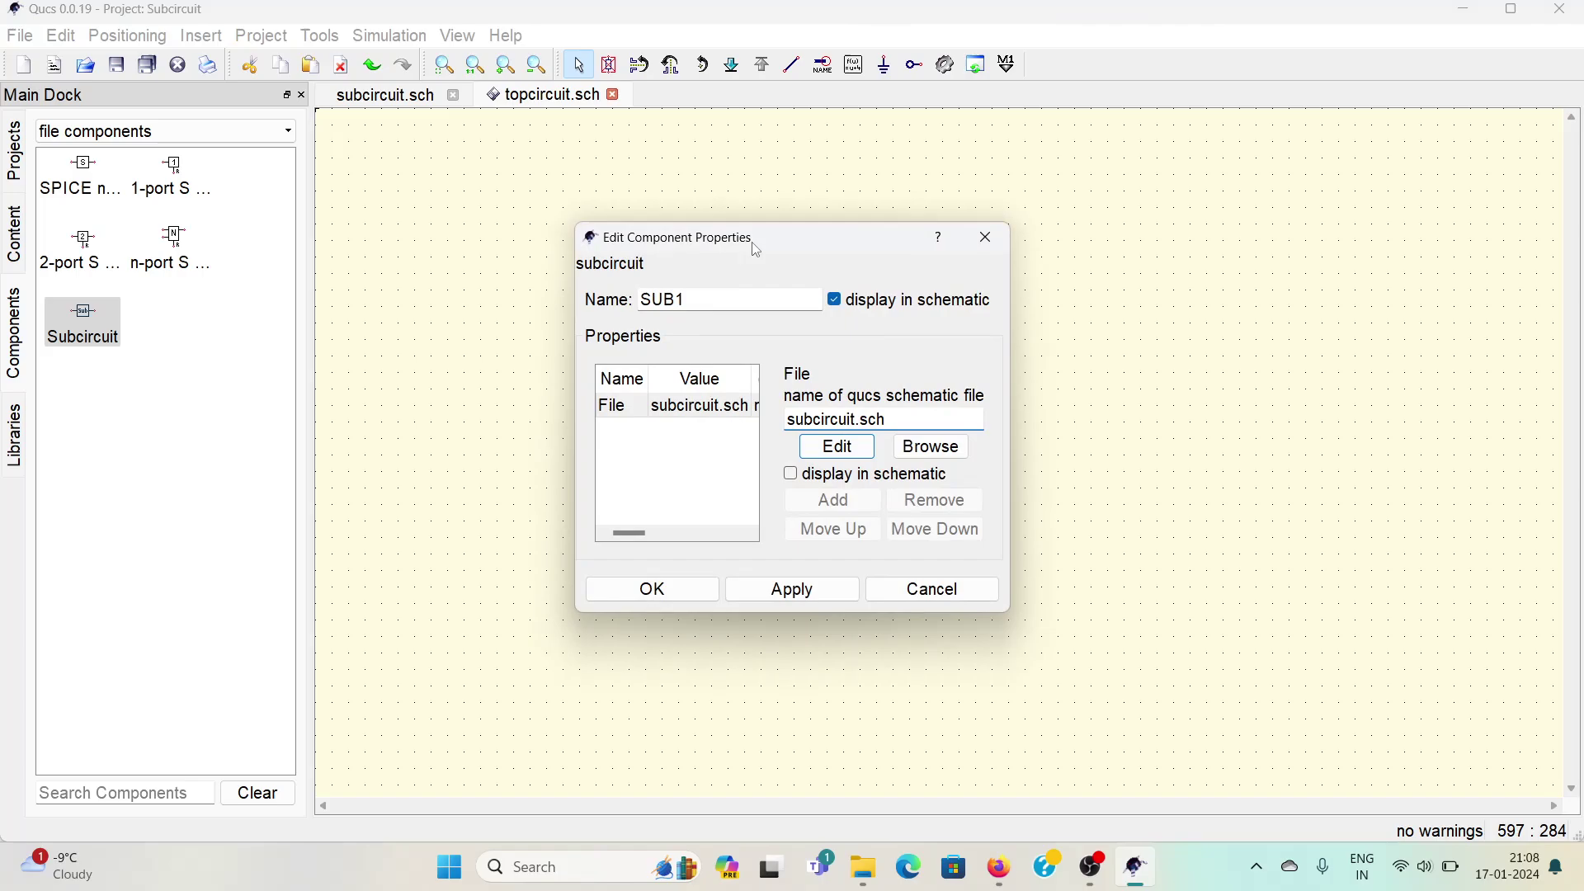
# - Close SUB1's properties, place a stray second block SUB2, then delete it again
pyautogui.click(986, 237)
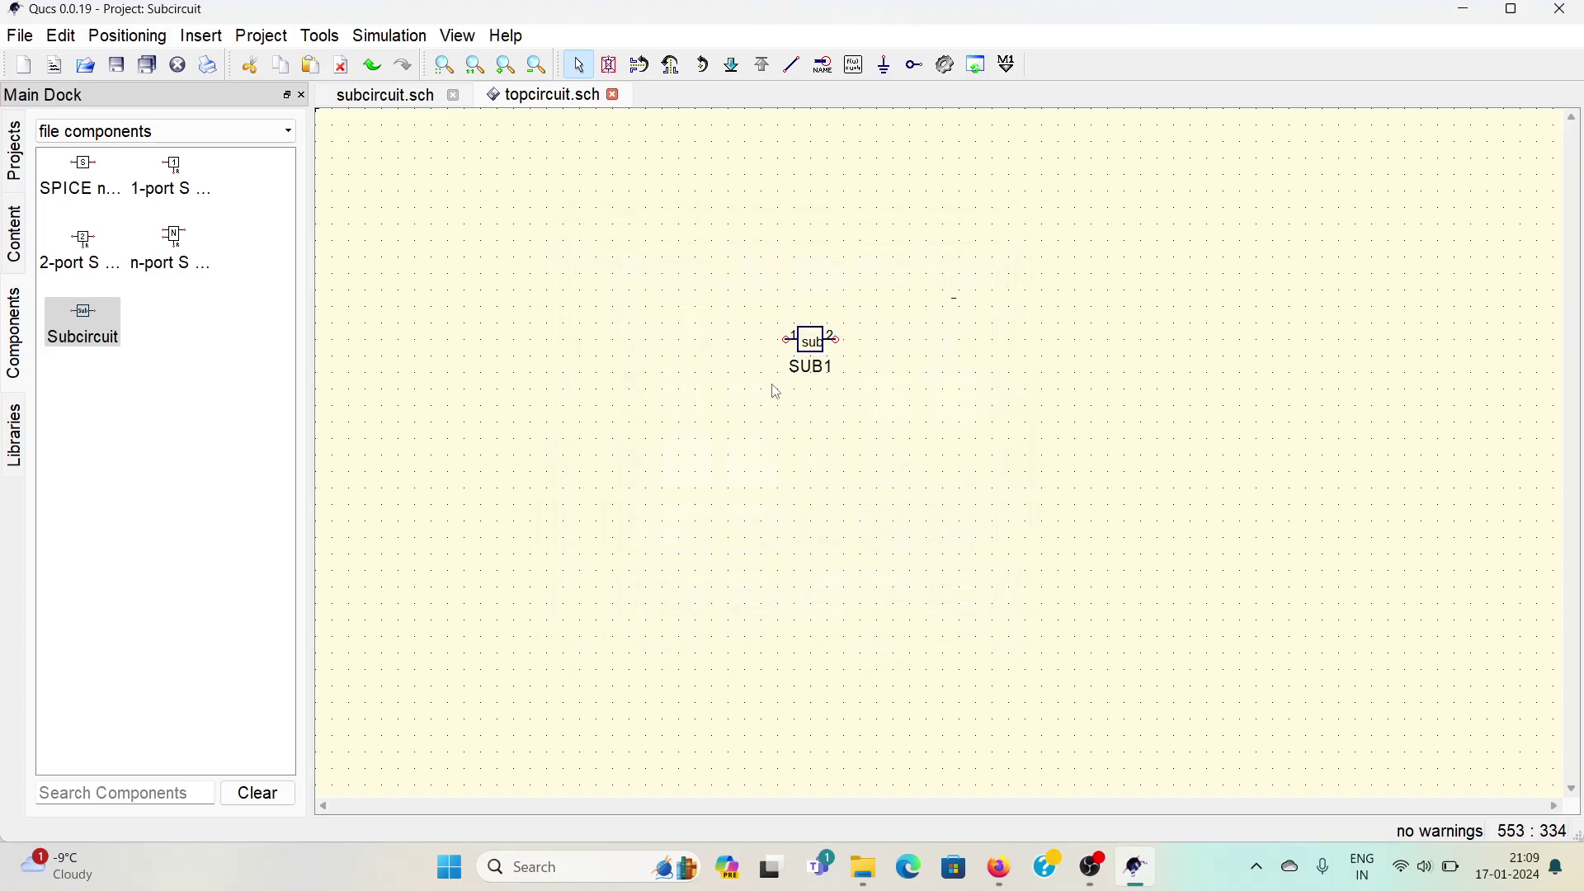
pyautogui.click(378, 96)
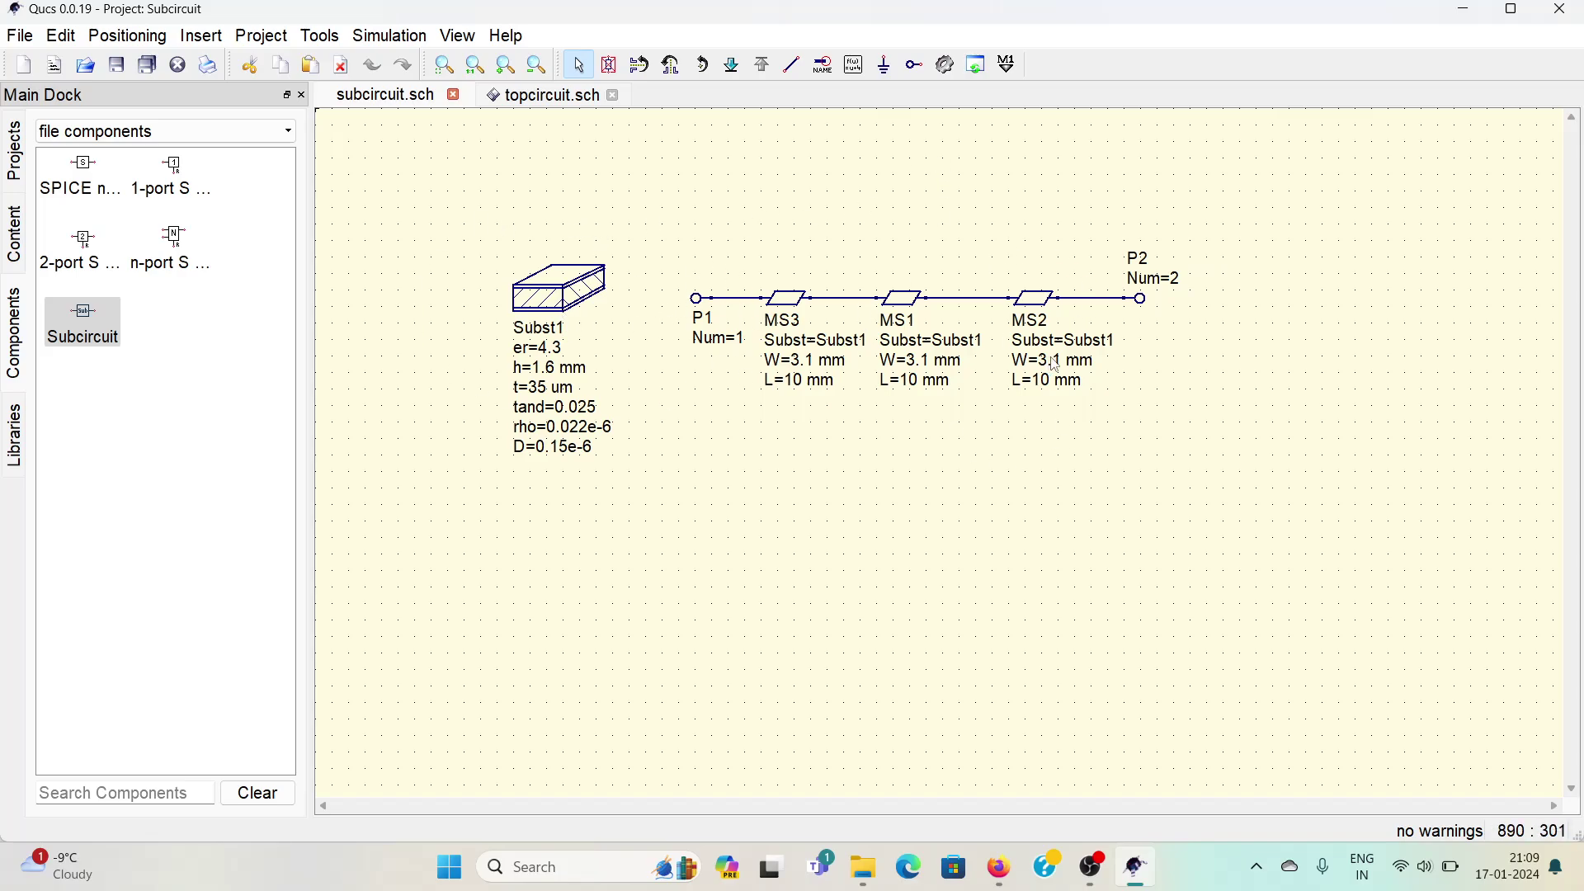
pyautogui.click(513, 99)
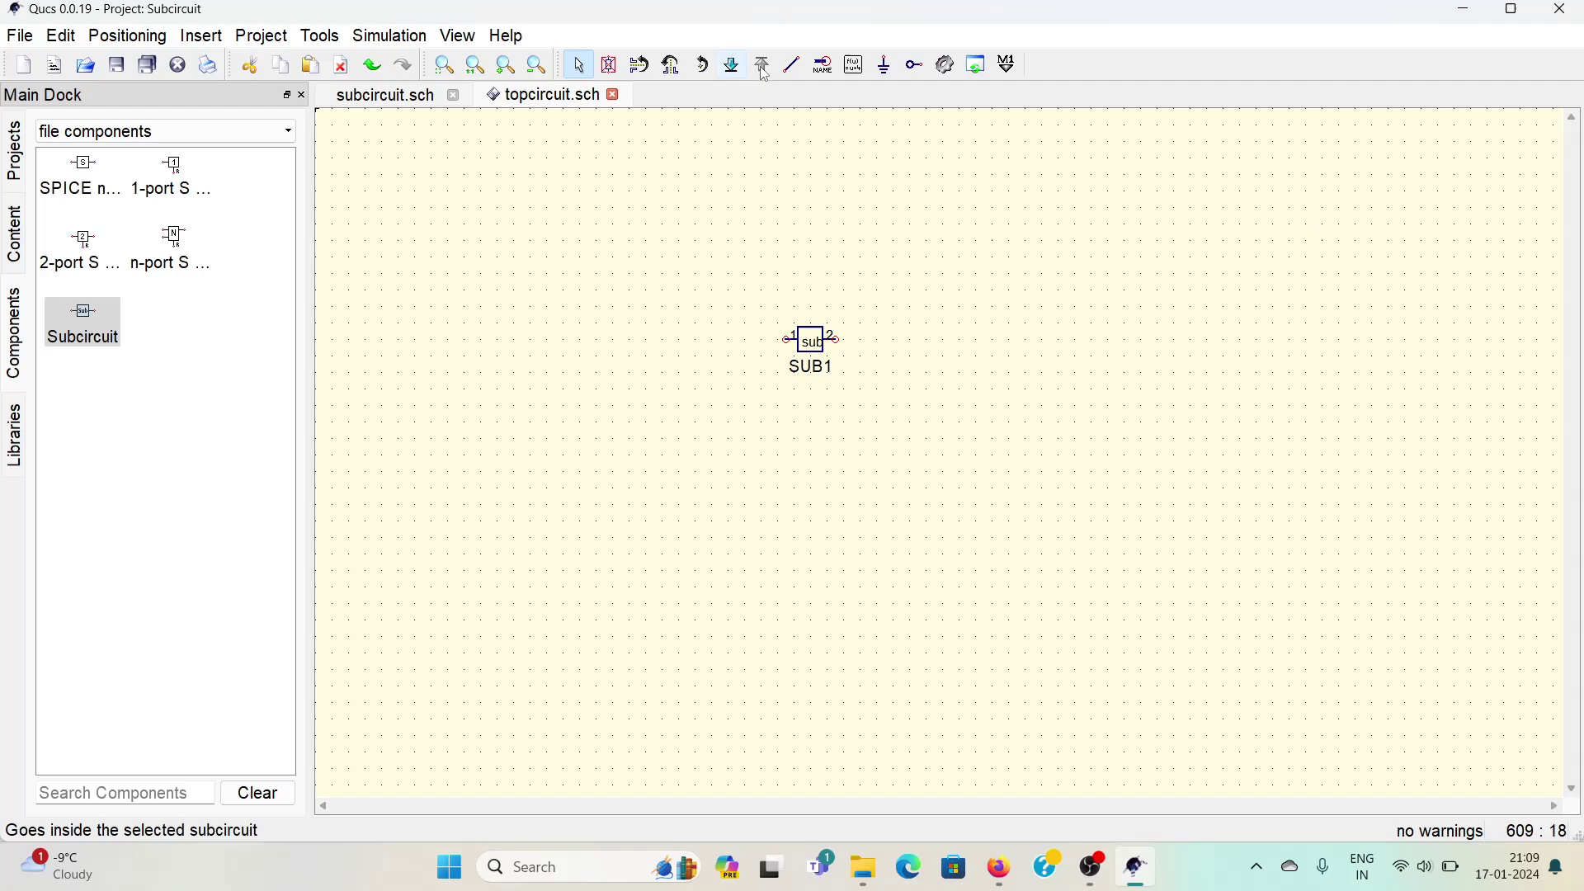
pyautogui.click(74, 332)
pyautogui.click(968, 338)
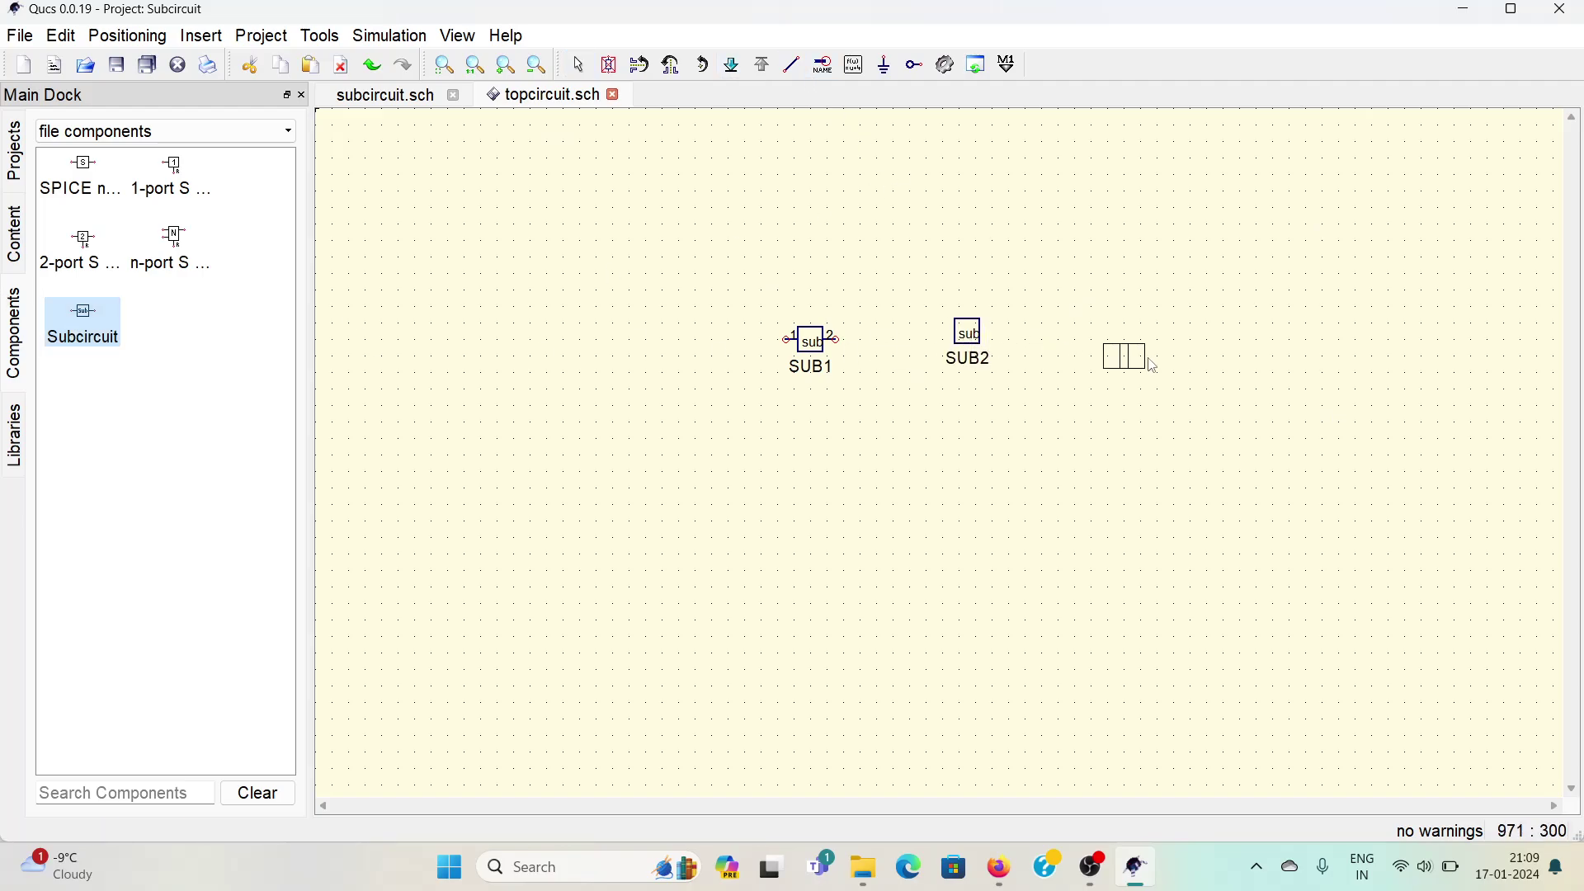
pyautogui.press('Escape')
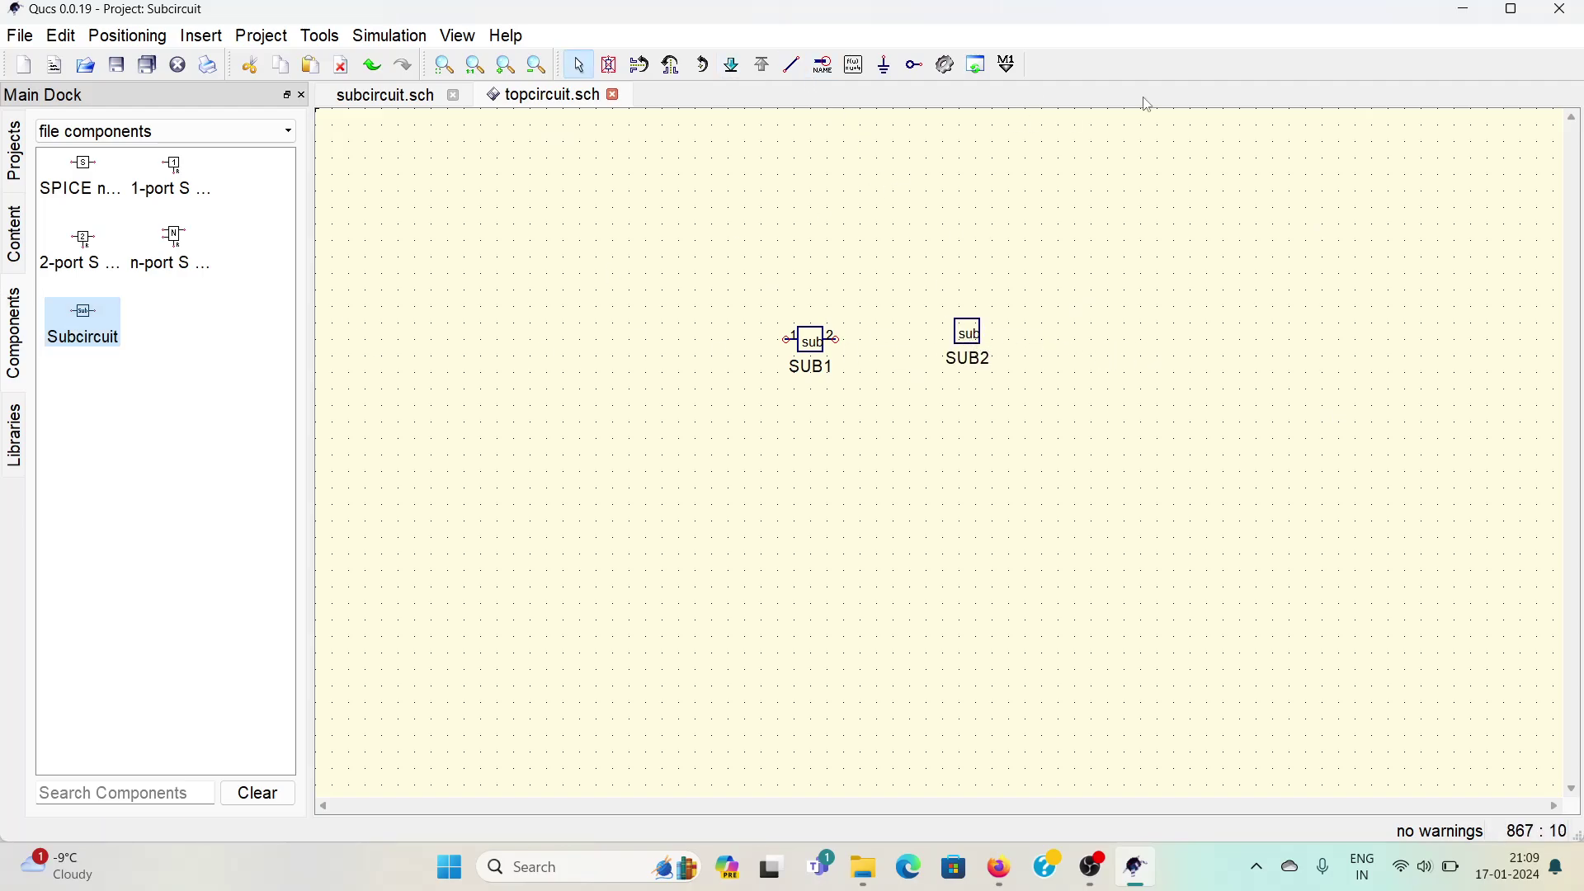
pyautogui.click(792, 65)
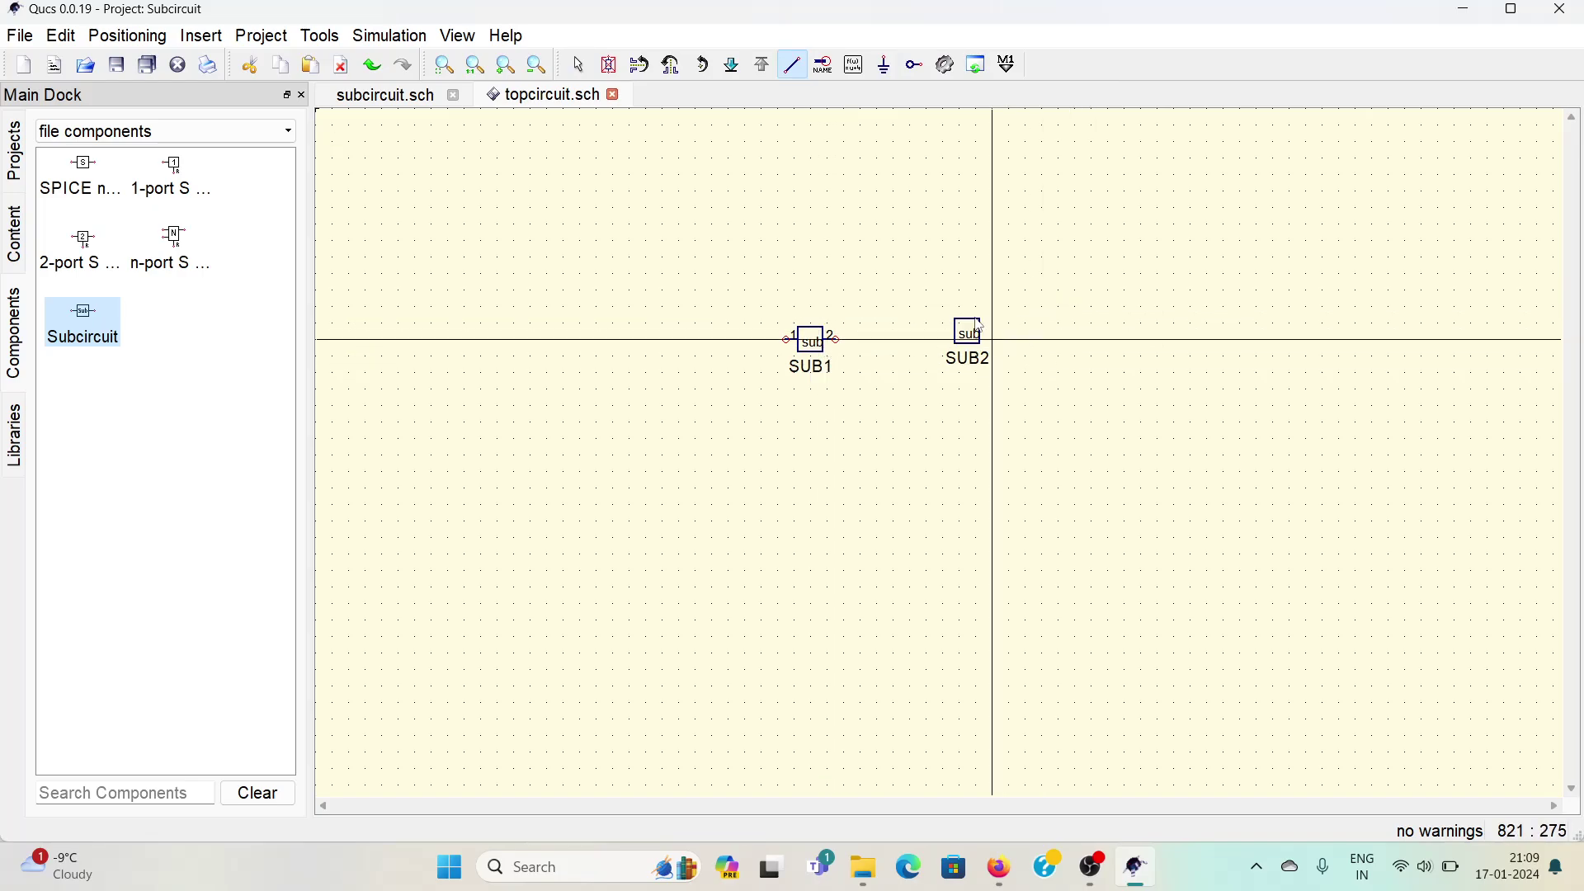
pyautogui.press('Escape')
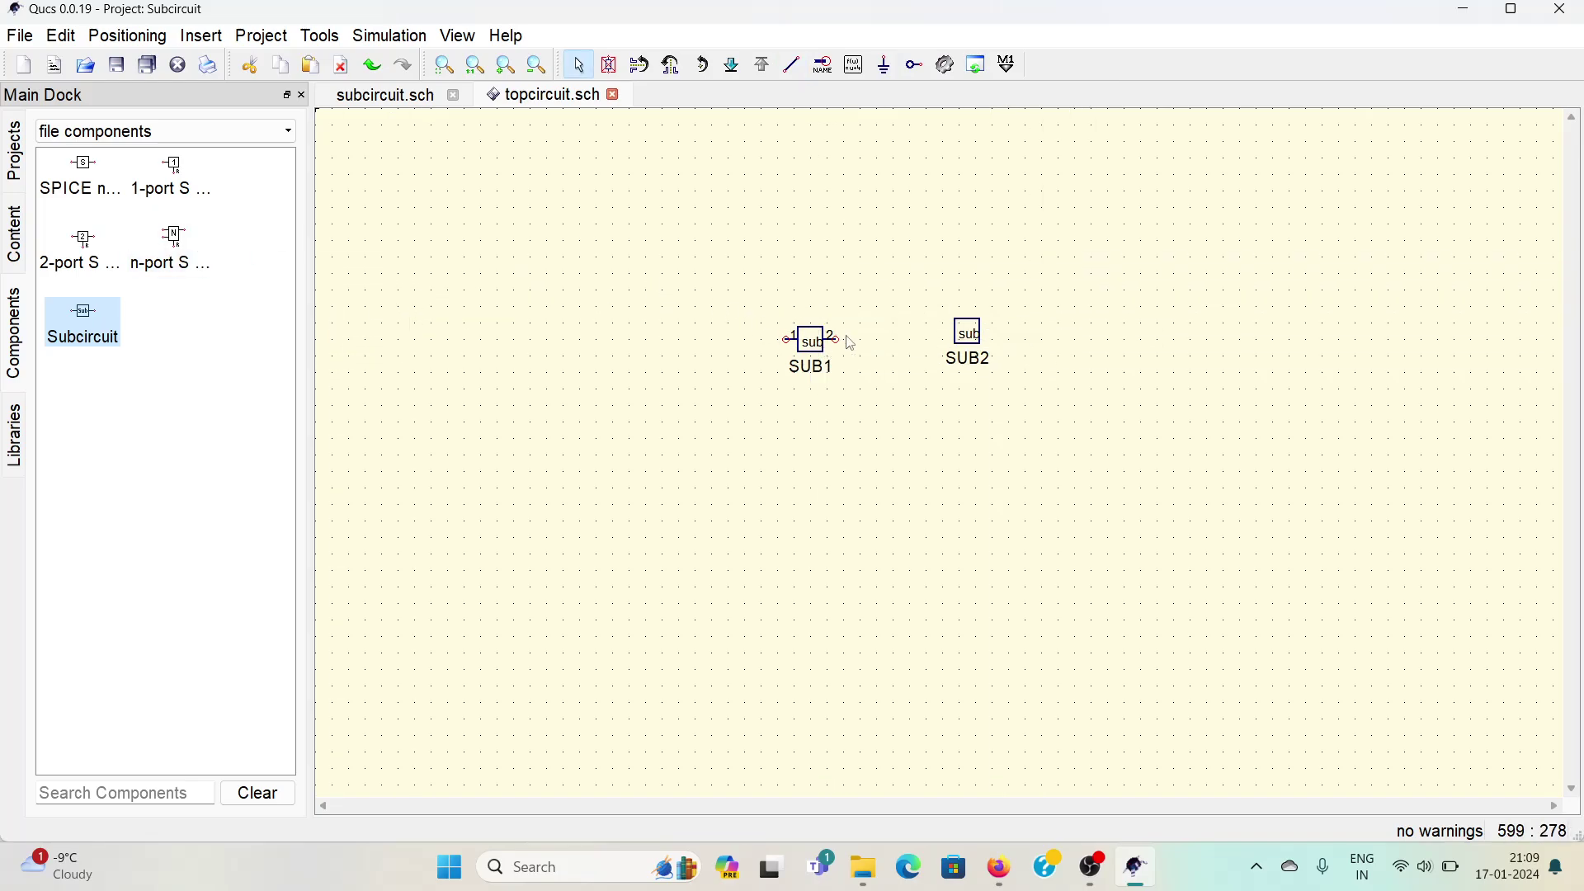
pyautogui.press('Delete')
pyautogui.click(417, 97)
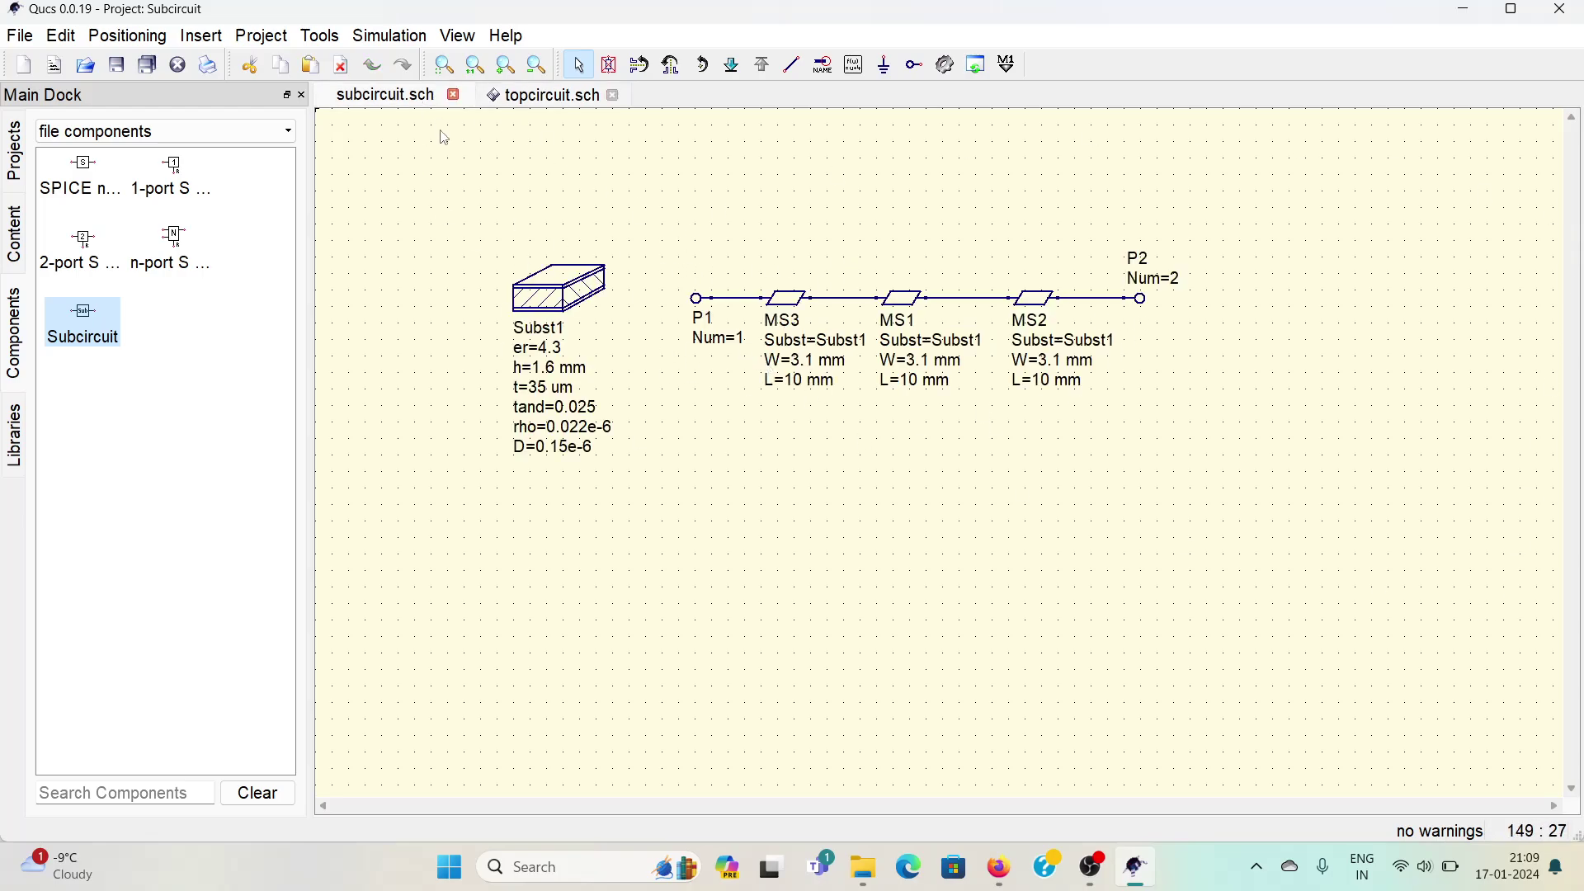
pyautogui.click(532, 95)
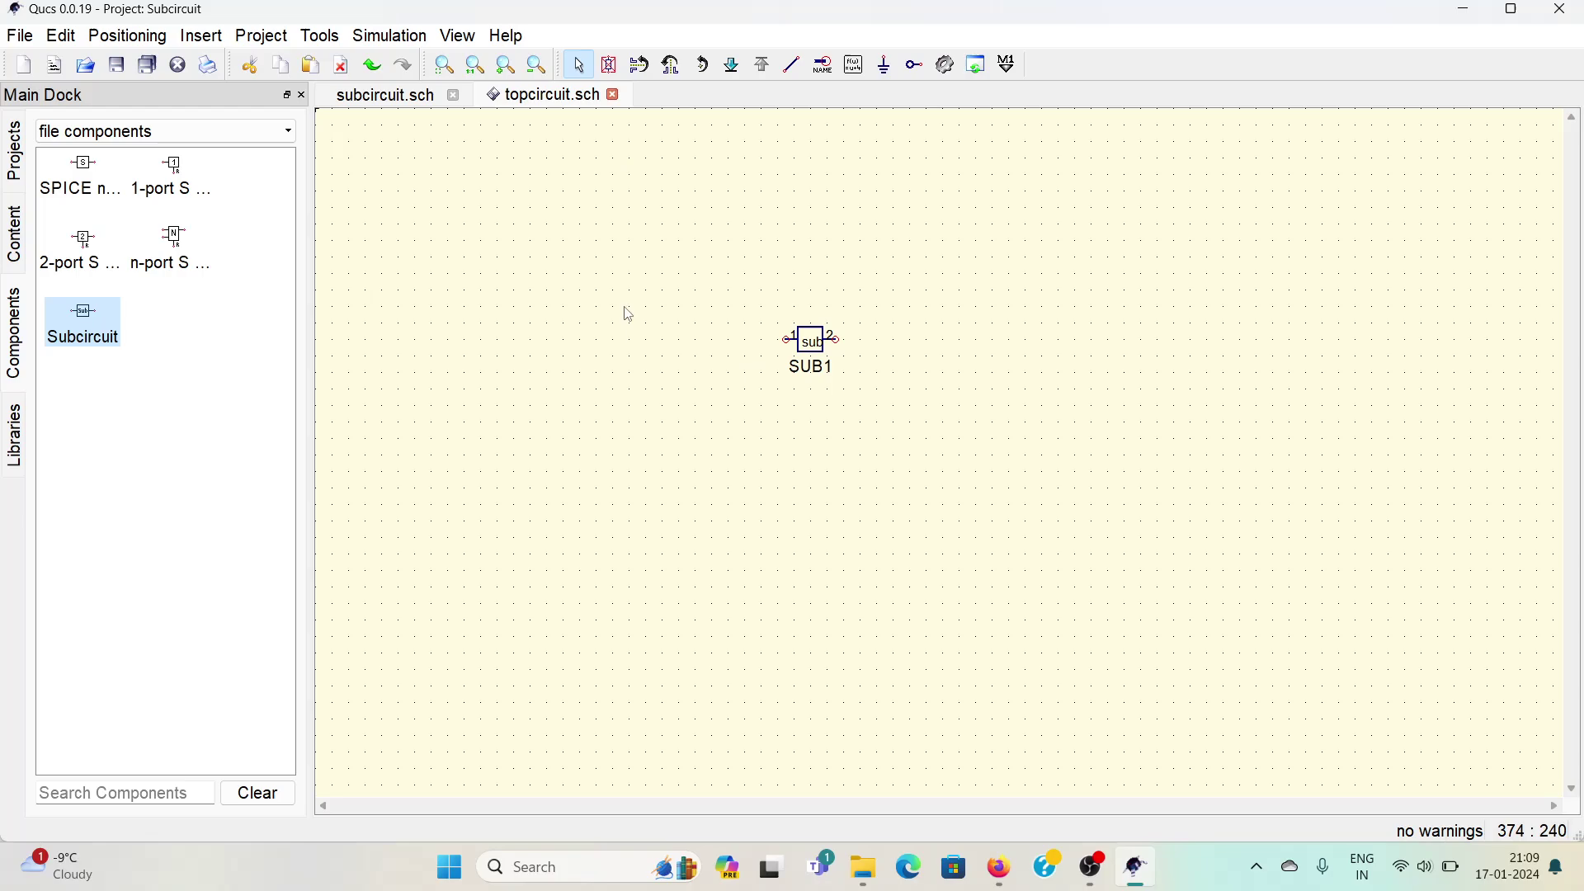
# - Save topcircuit.sch with Ctrl+S and close the subcircuit.sch tab
pyautogui.hotkey('ctrl', 's')
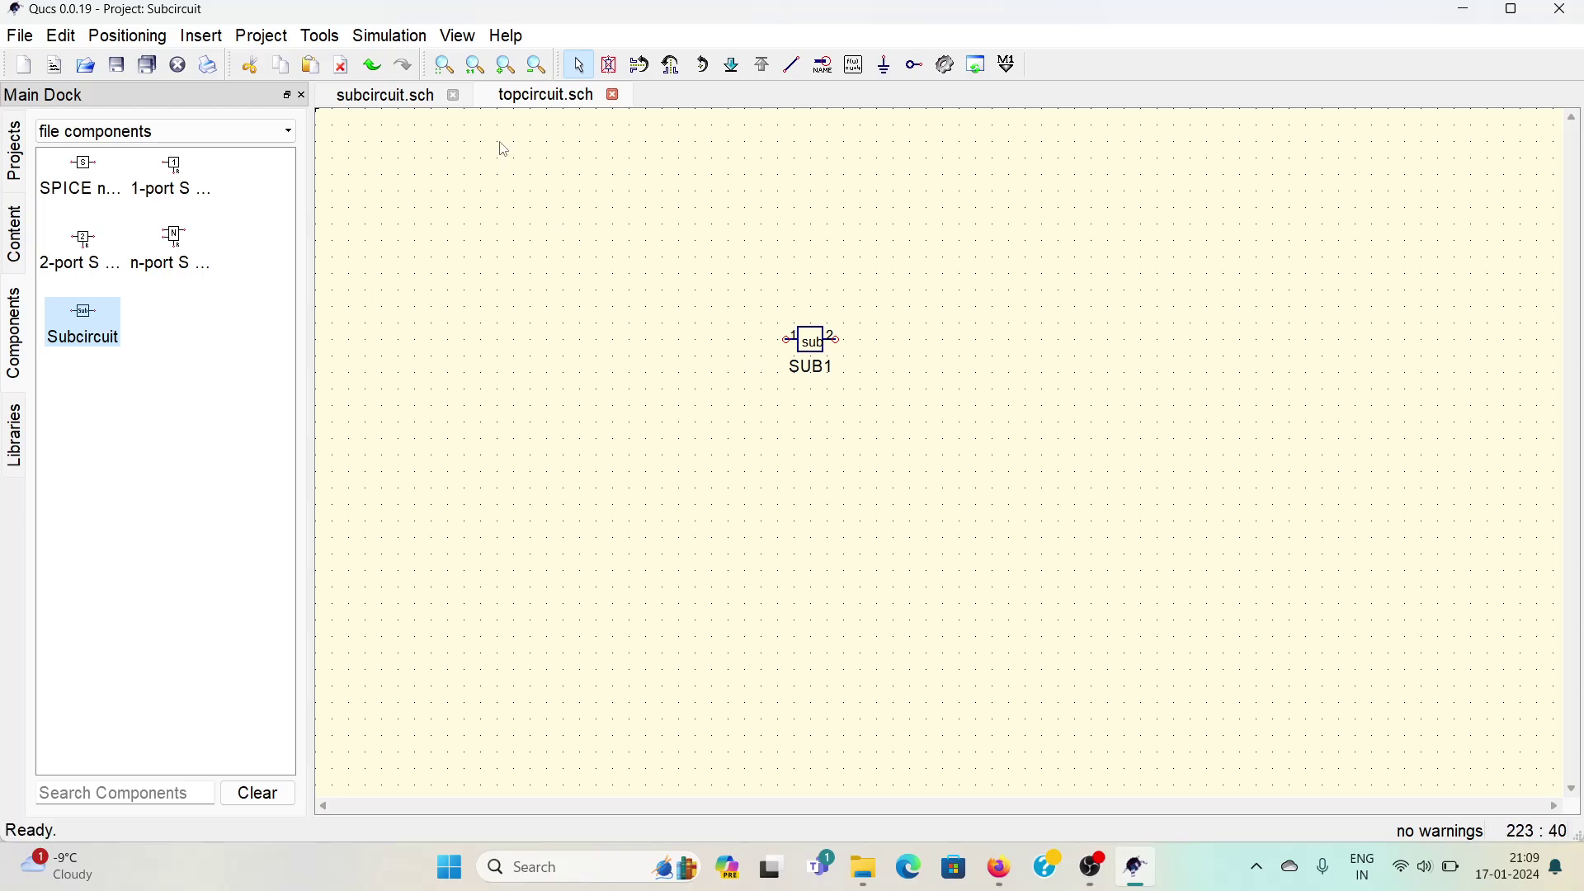
pyautogui.click(455, 96)
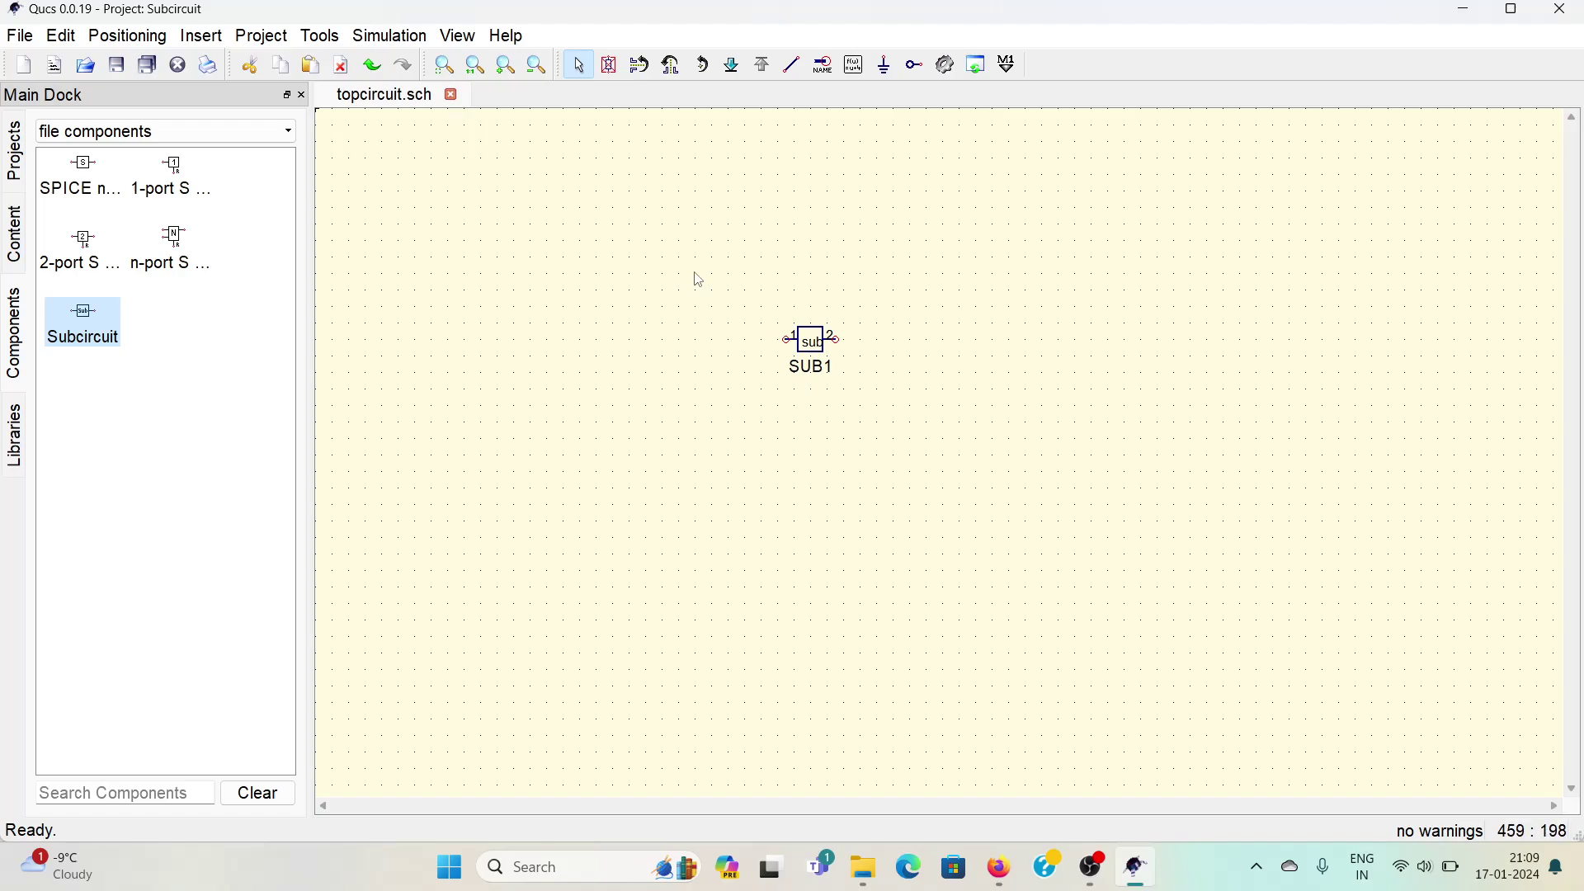
pyautogui.click(175, 132)
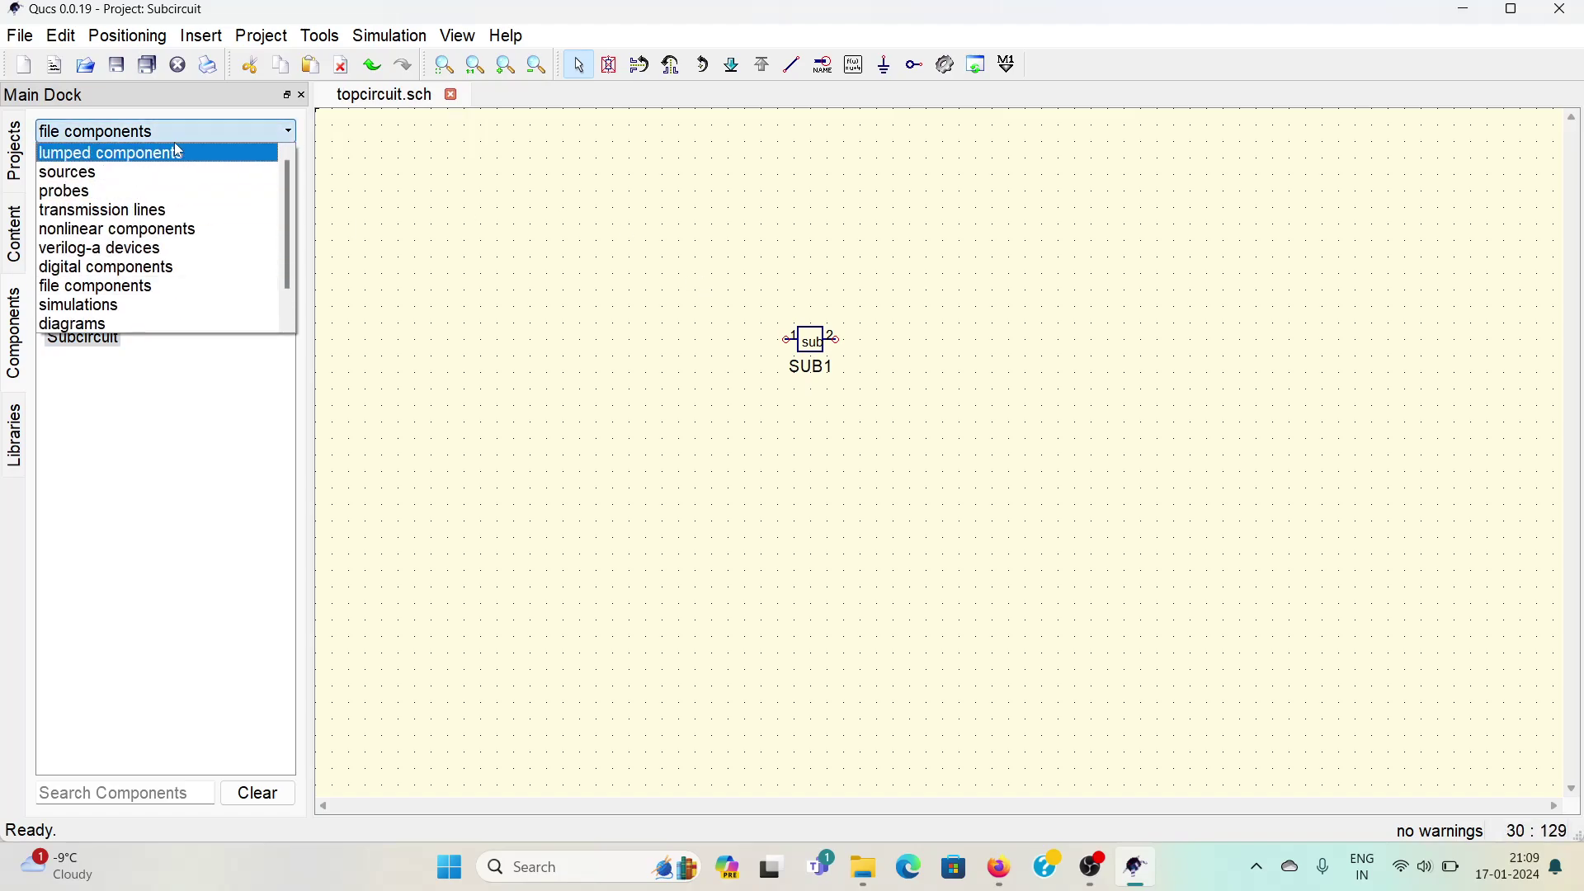
pyautogui.click(600, 255)
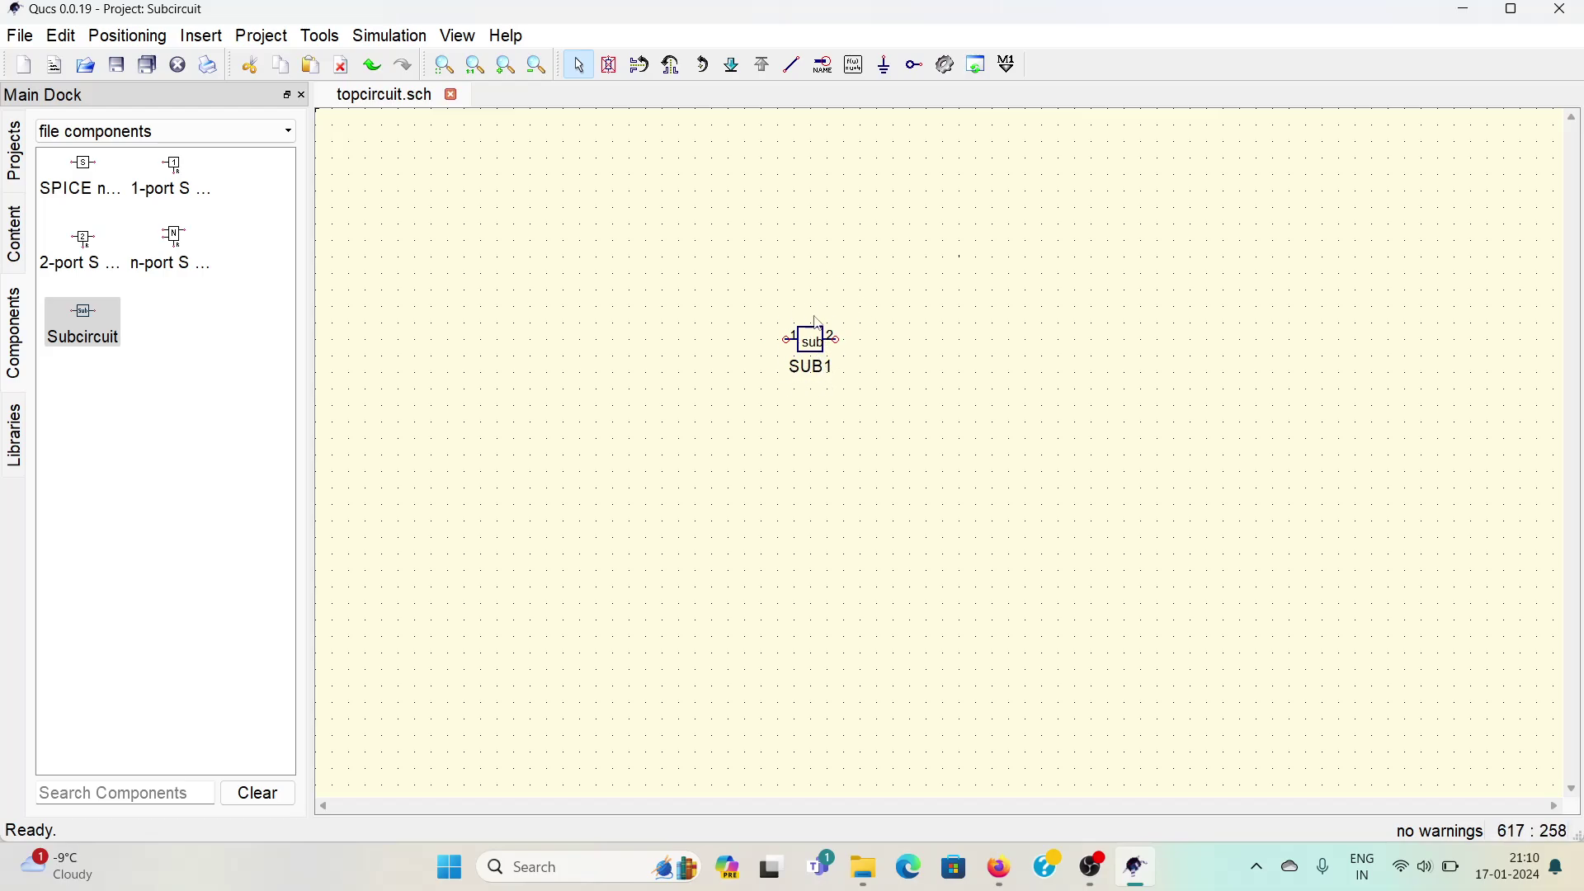
pyautogui.click(813, 341)
pyautogui.doubleClick(815, 345)
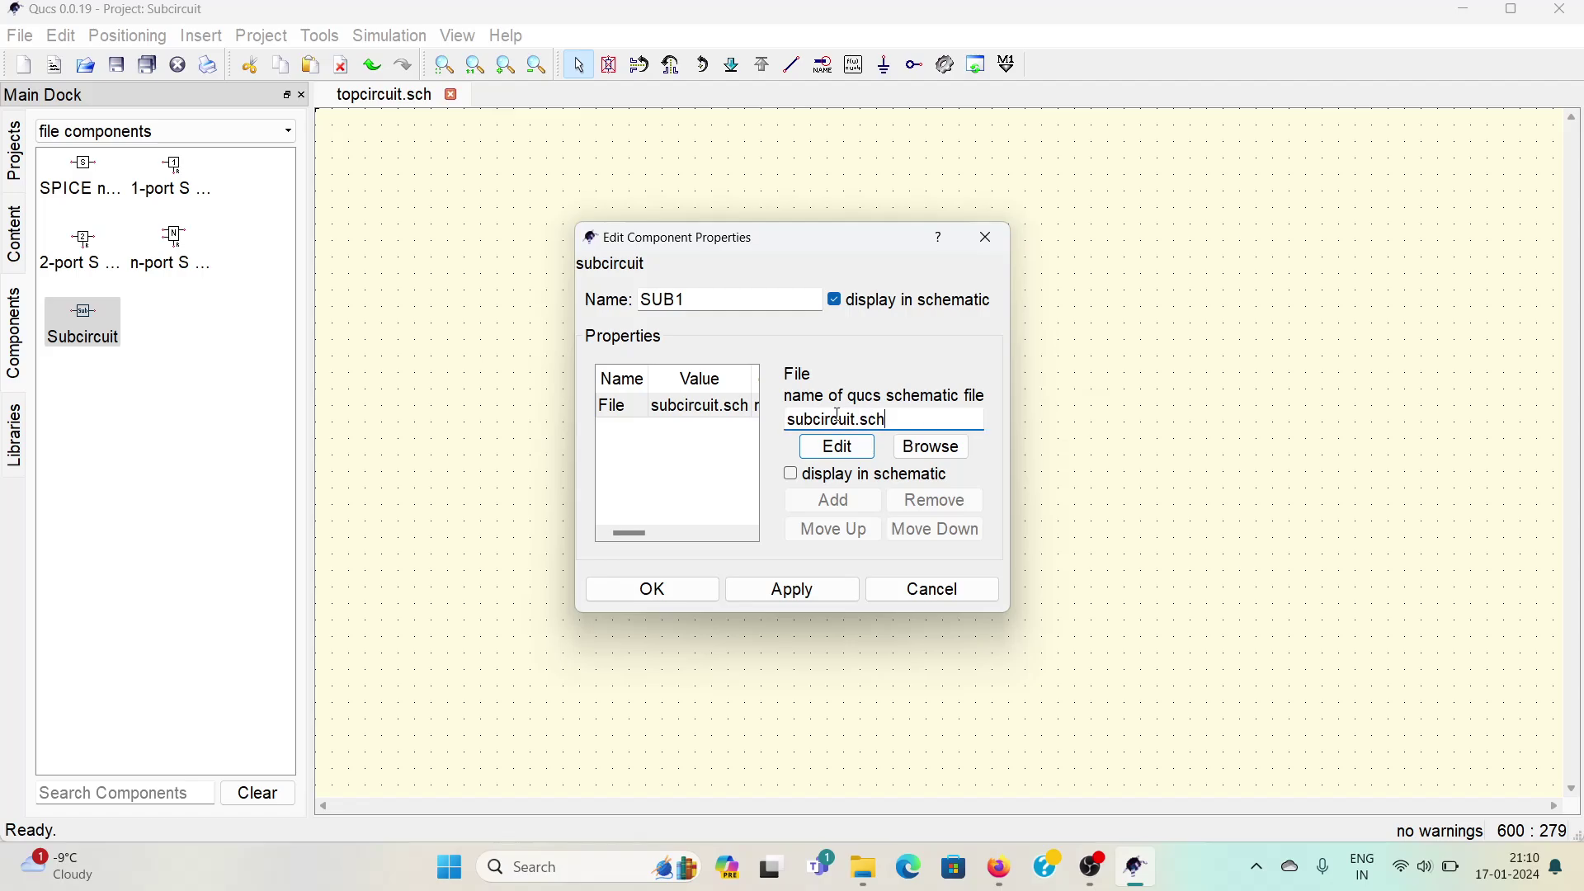
pyautogui.click(986, 239)
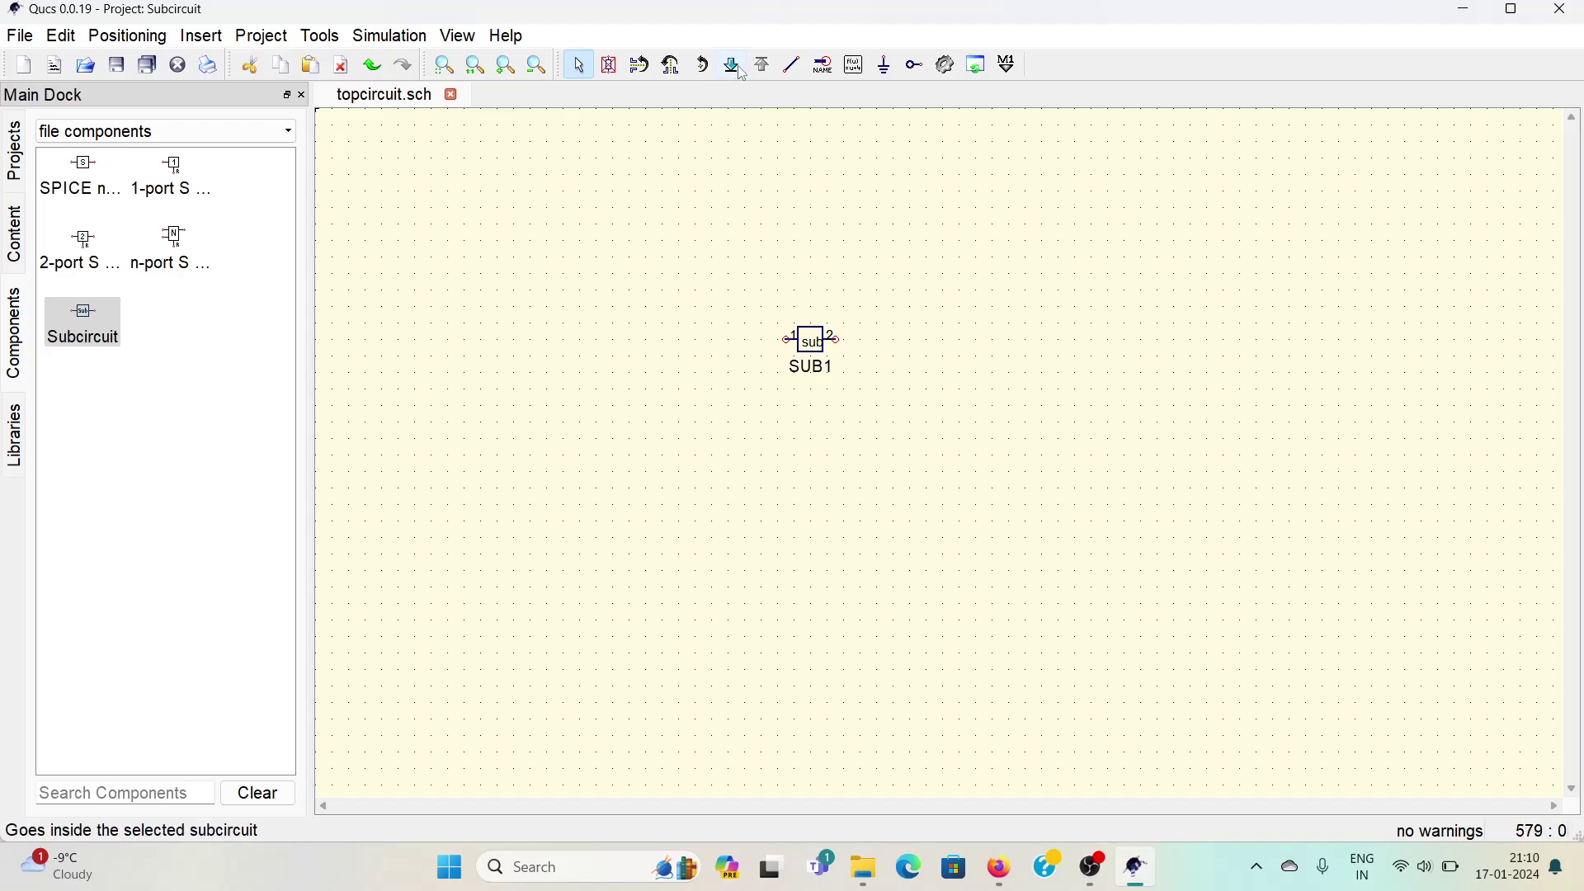
# - Select SUB1 and step into it, opening subcircuit.sch in a tab beside topcircuit.sch
pyautogui.click(821, 344)
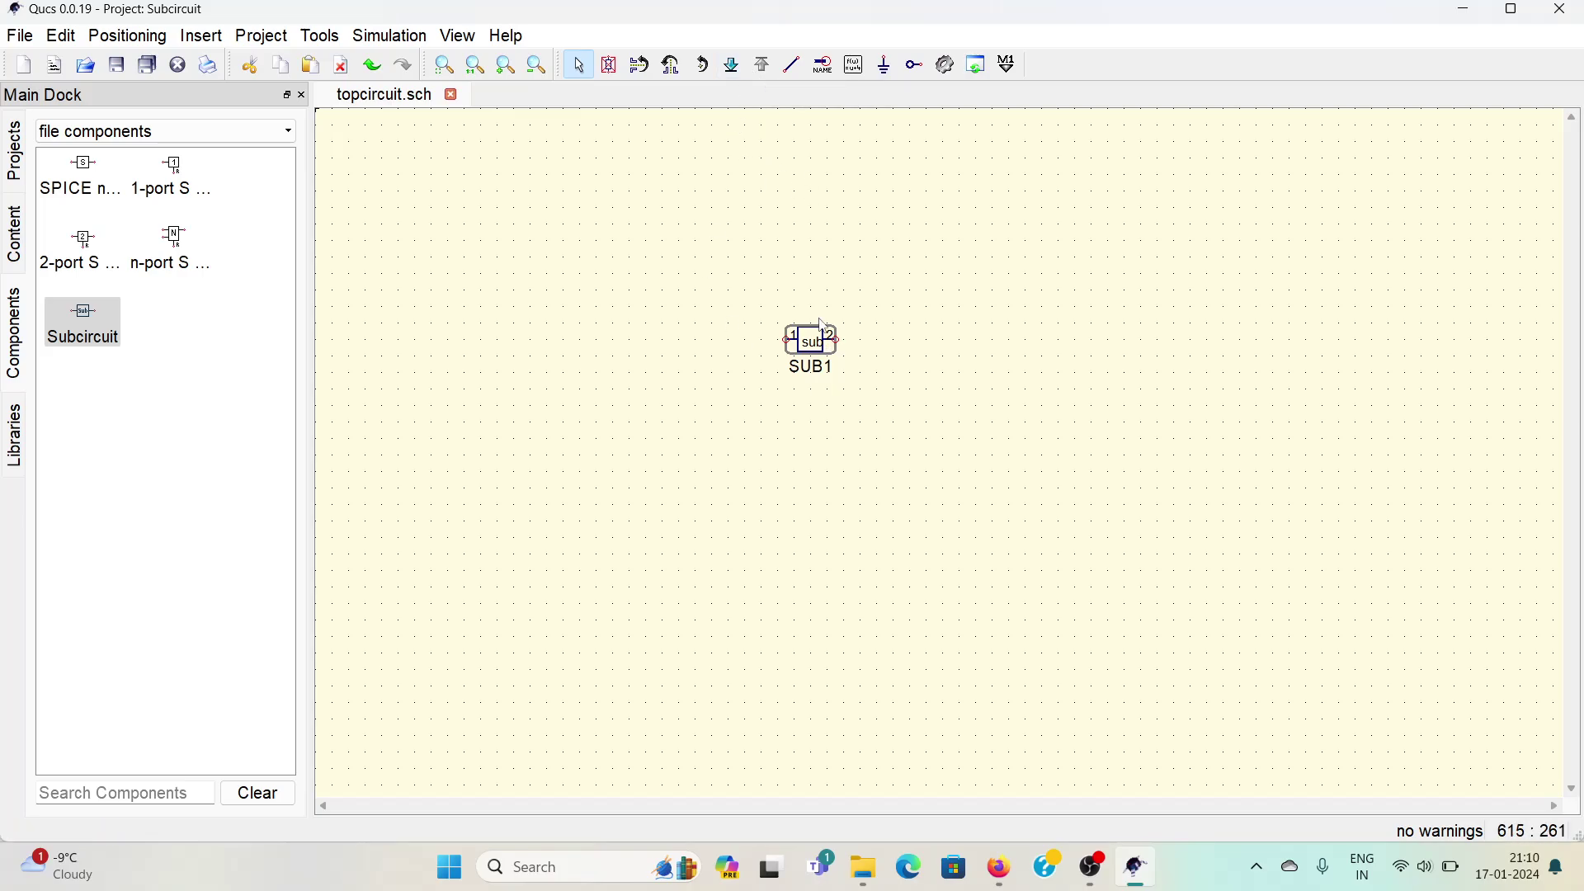
pyautogui.click(857, 283)
pyautogui.click(815, 345)
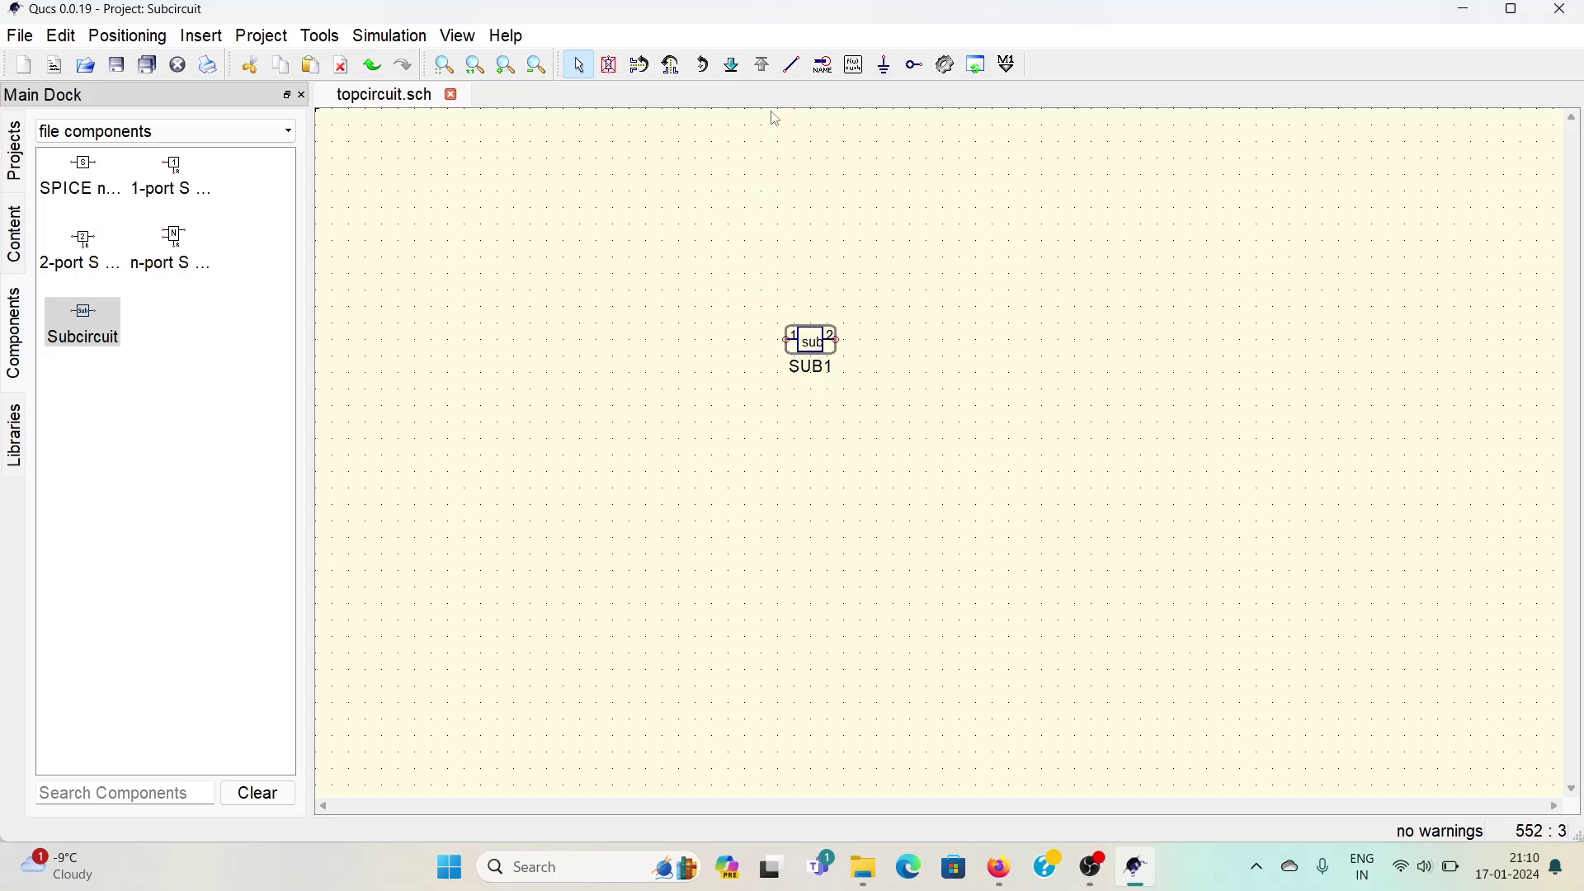
pyautogui.click(736, 68)
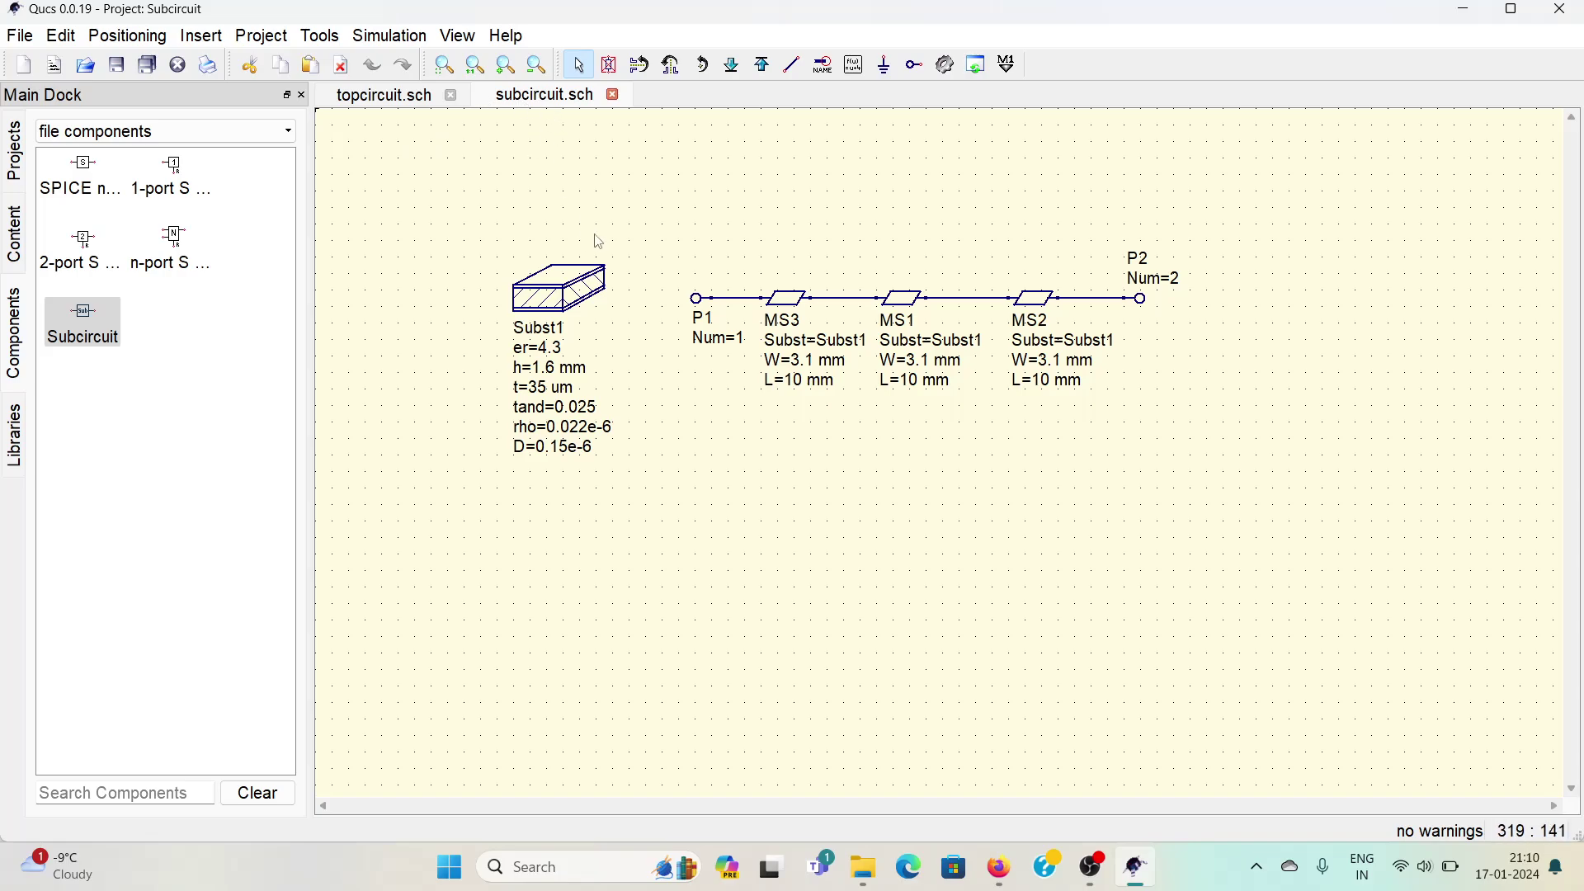
pyautogui.click(345, 100)
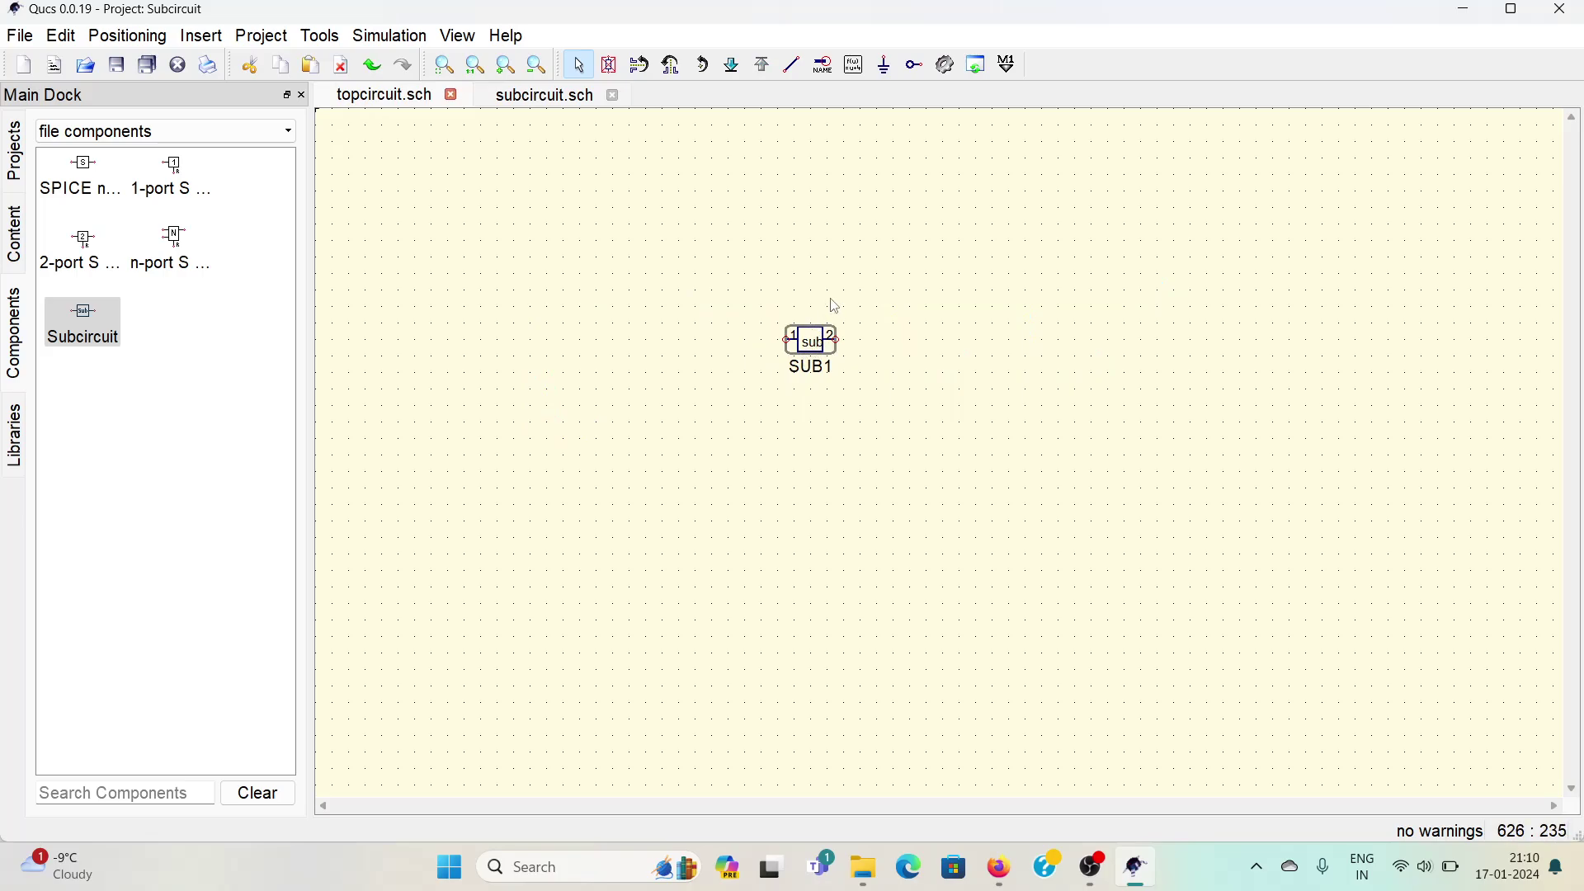
pyautogui.click(548, 99)
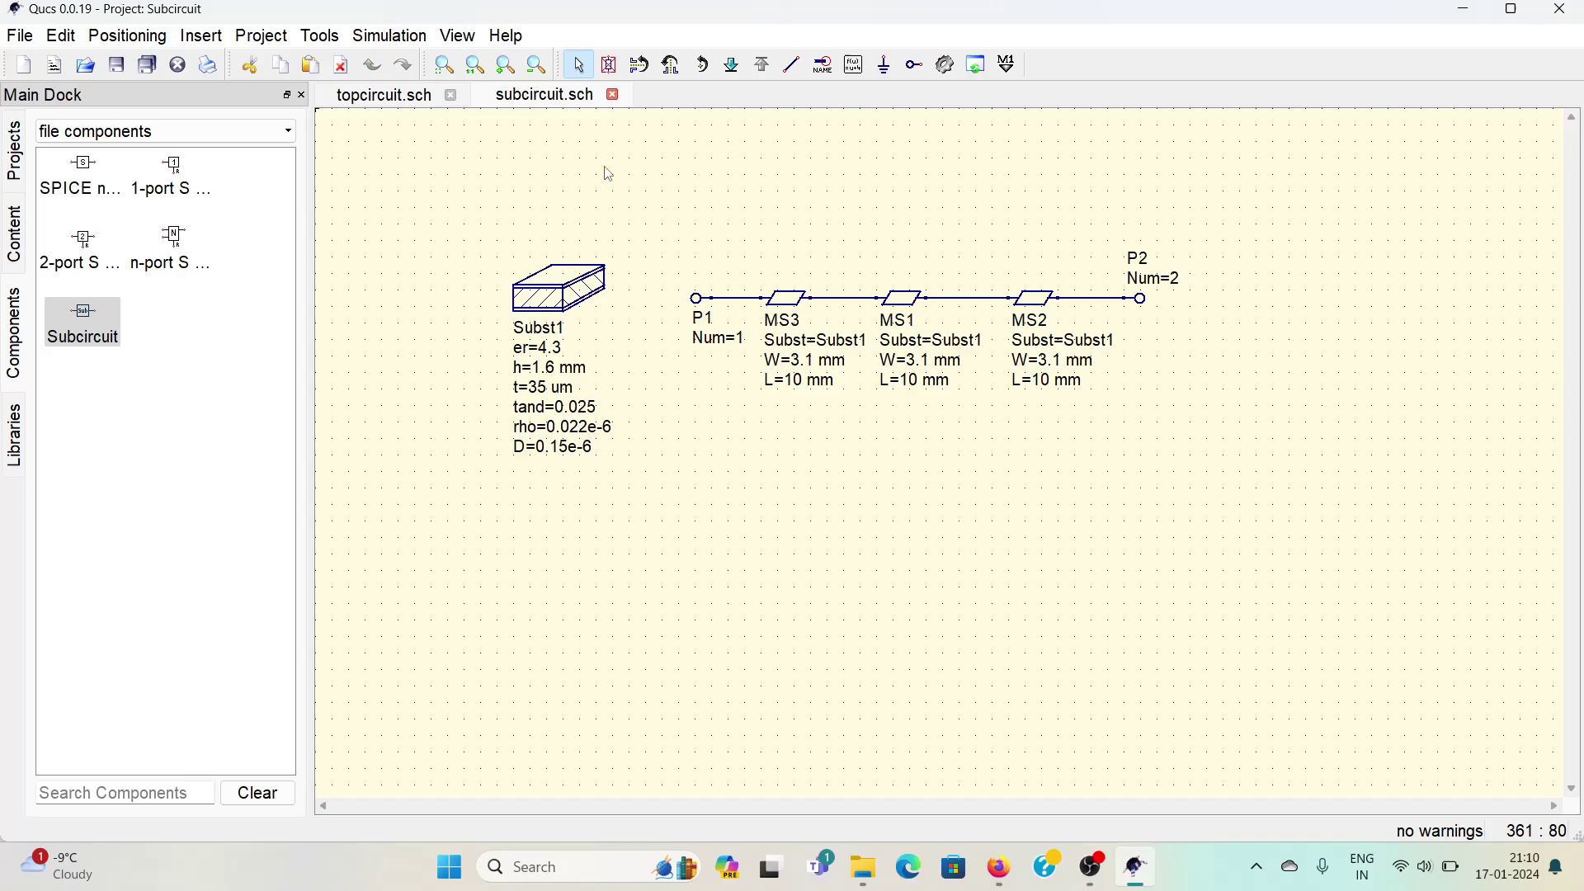
pyautogui.click(372, 105)
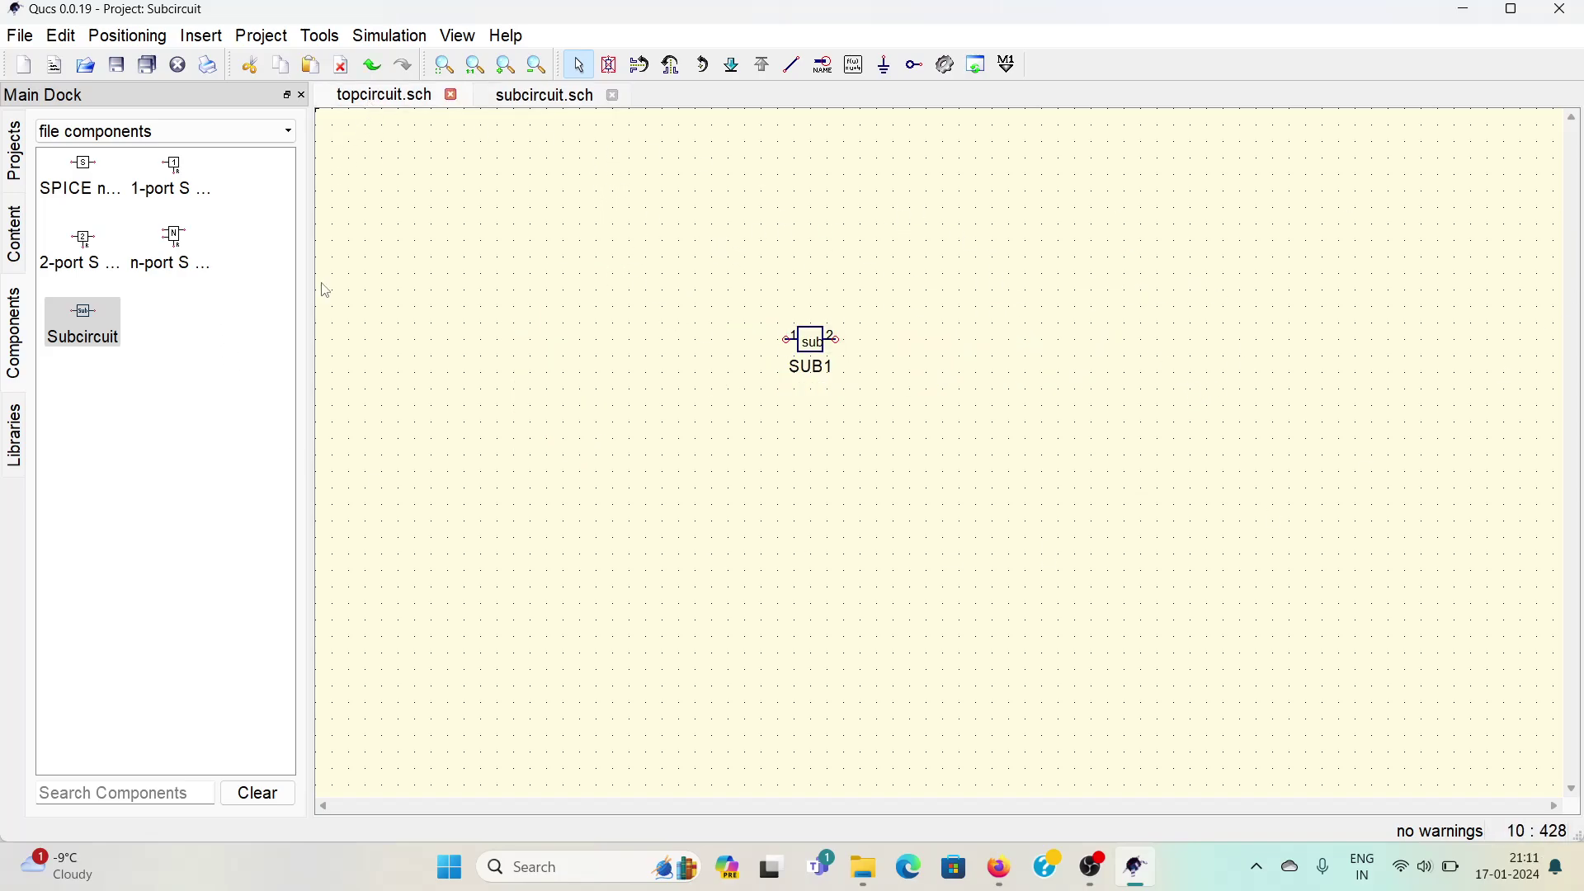
# - Select and deselect the P1–P2 microstrip chain, then enter SUB1 and pop back out
pyautogui.click(557, 98)
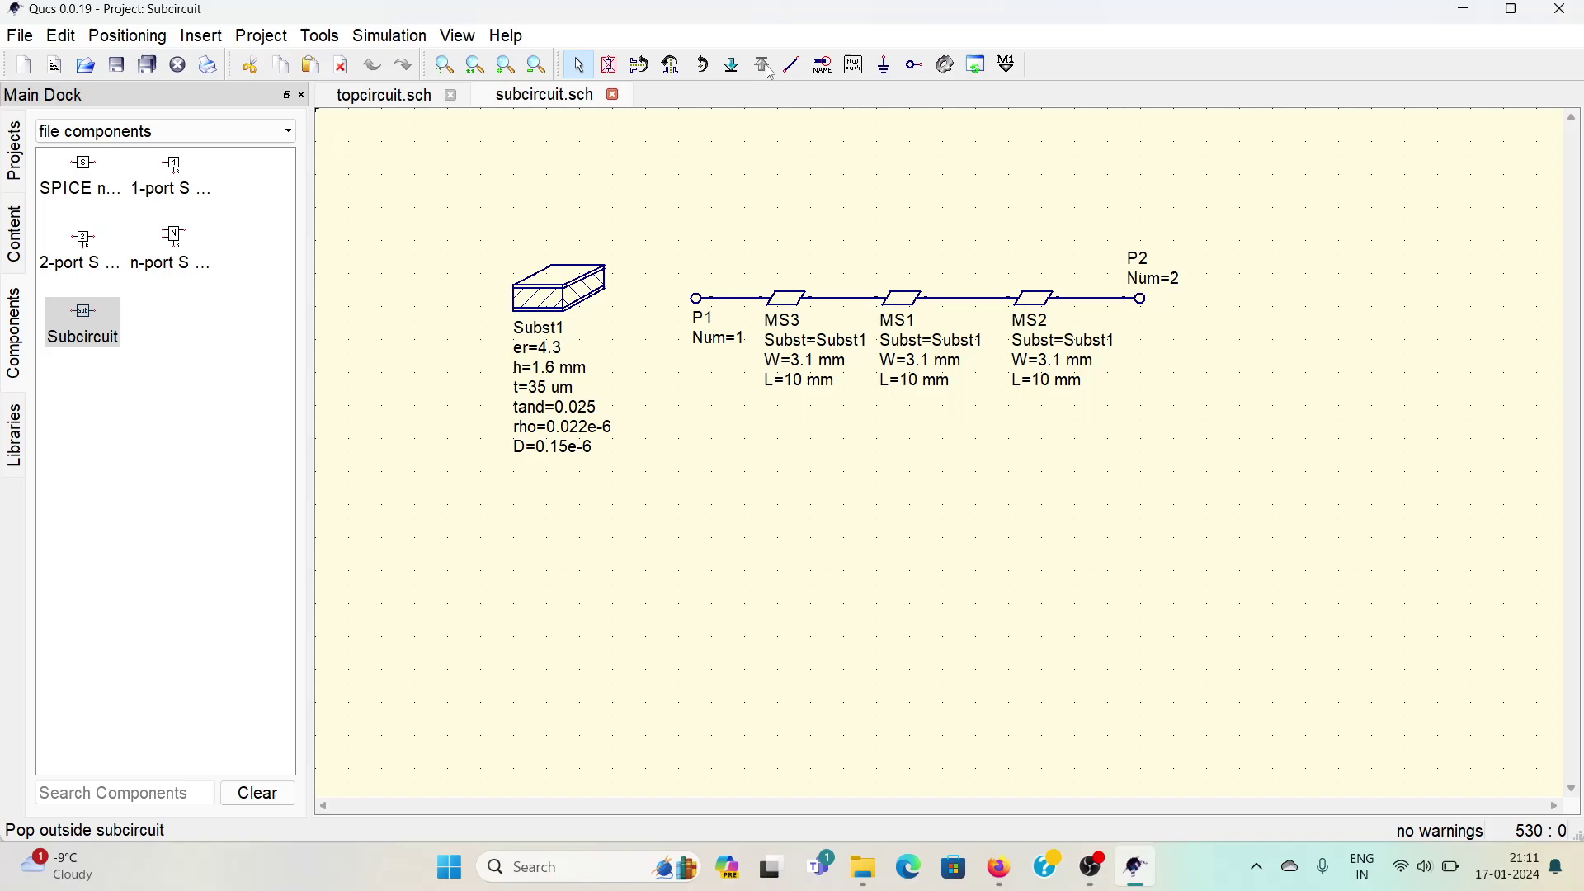
pyautogui.moveTo(675, 205); pyautogui.dragTo(1317, 523)
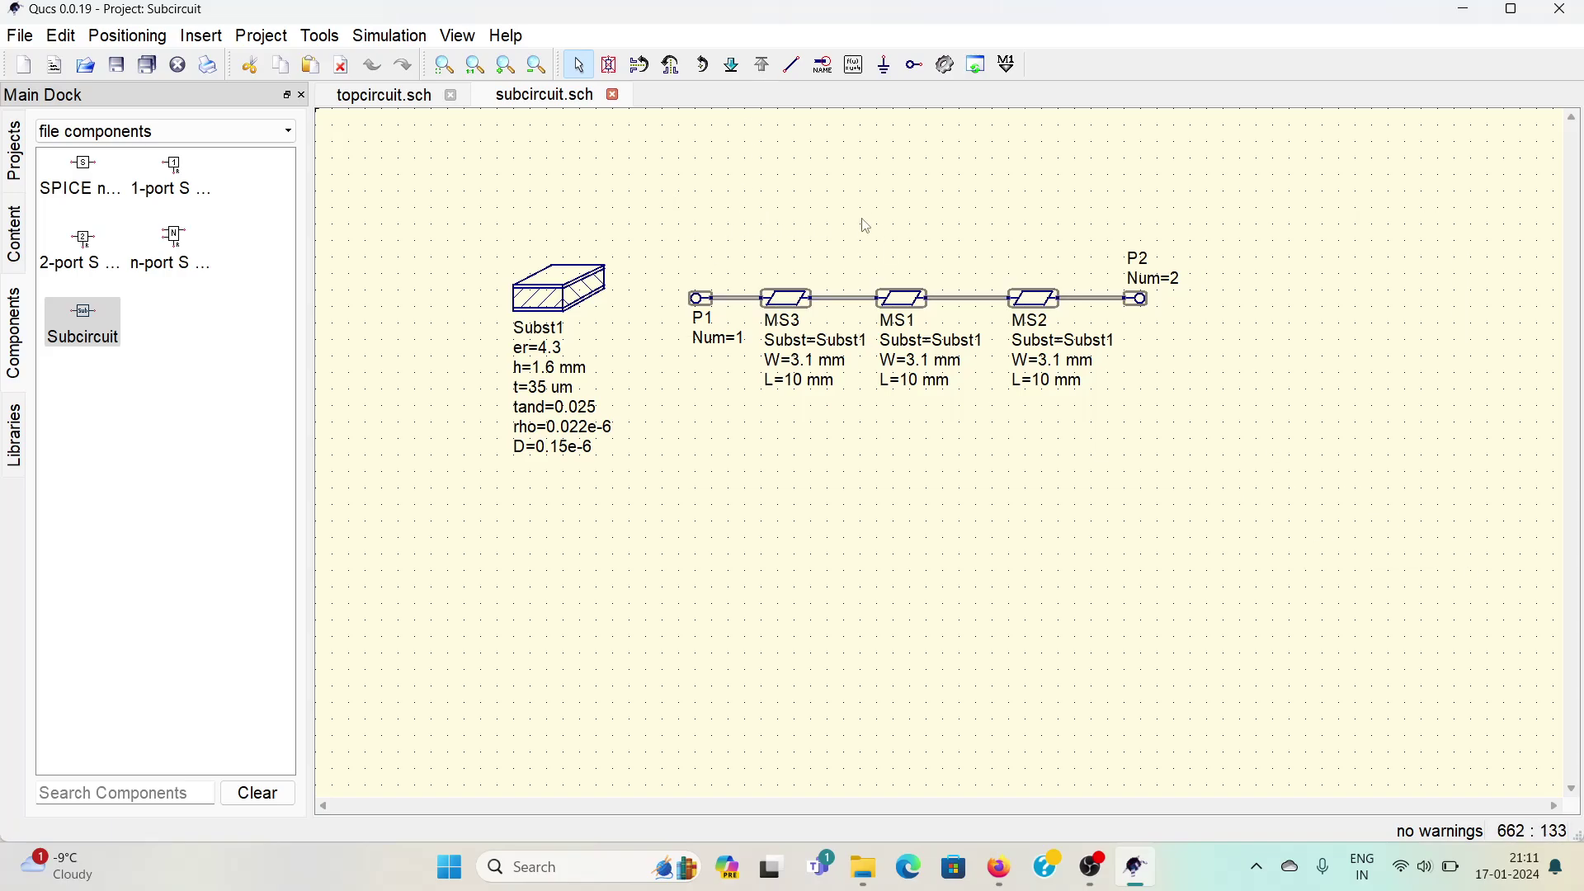
pyautogui.click(863, 220)
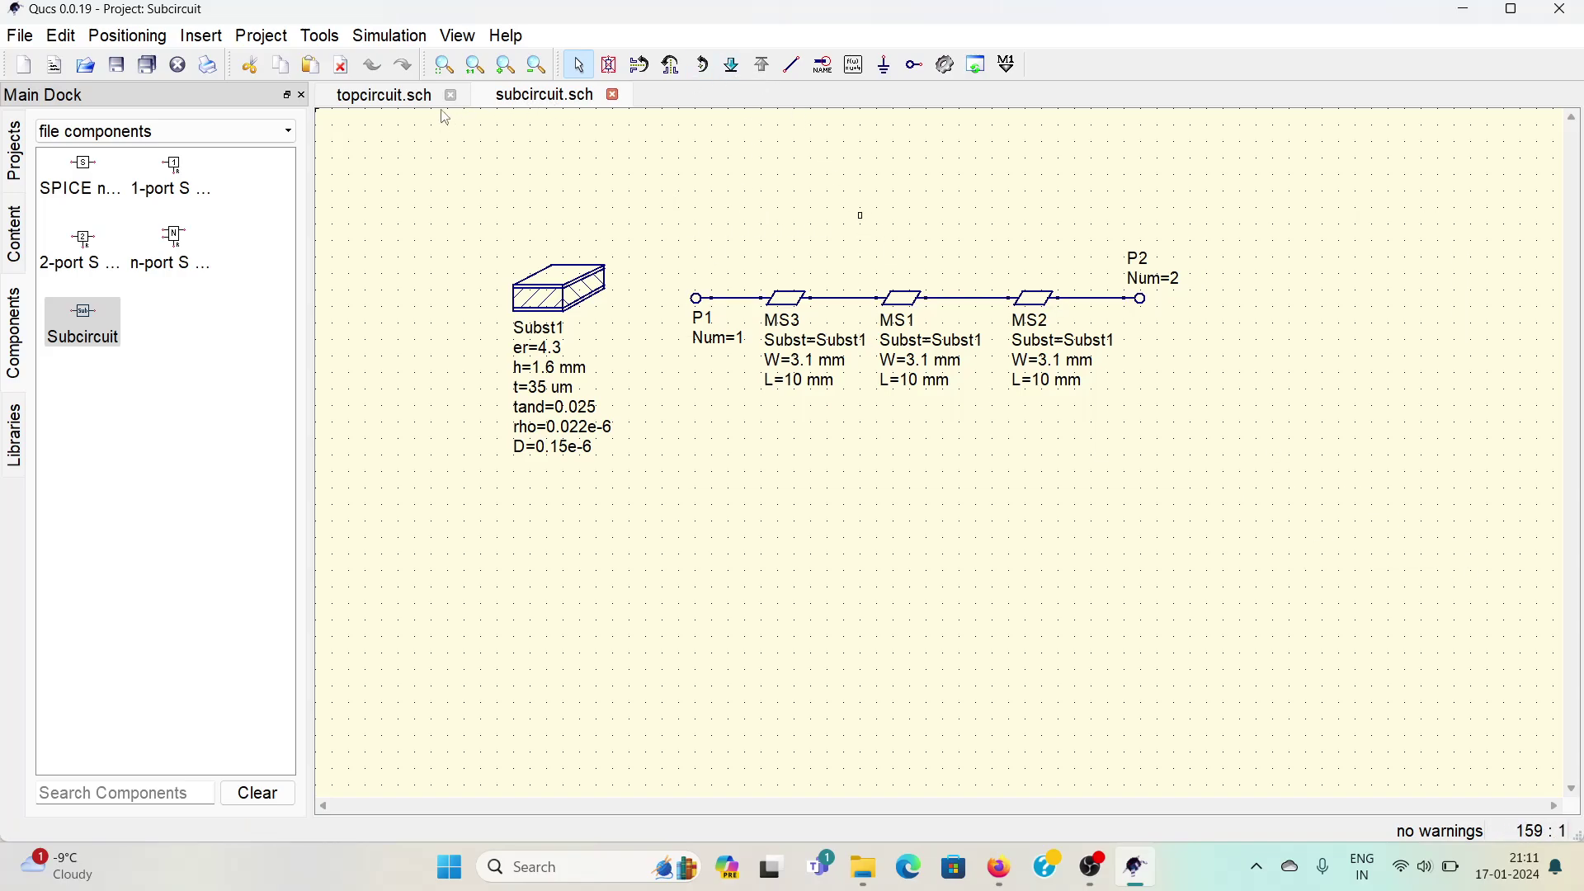
pyautogui.click(386, 99)
pyautogui.click(813, 342)
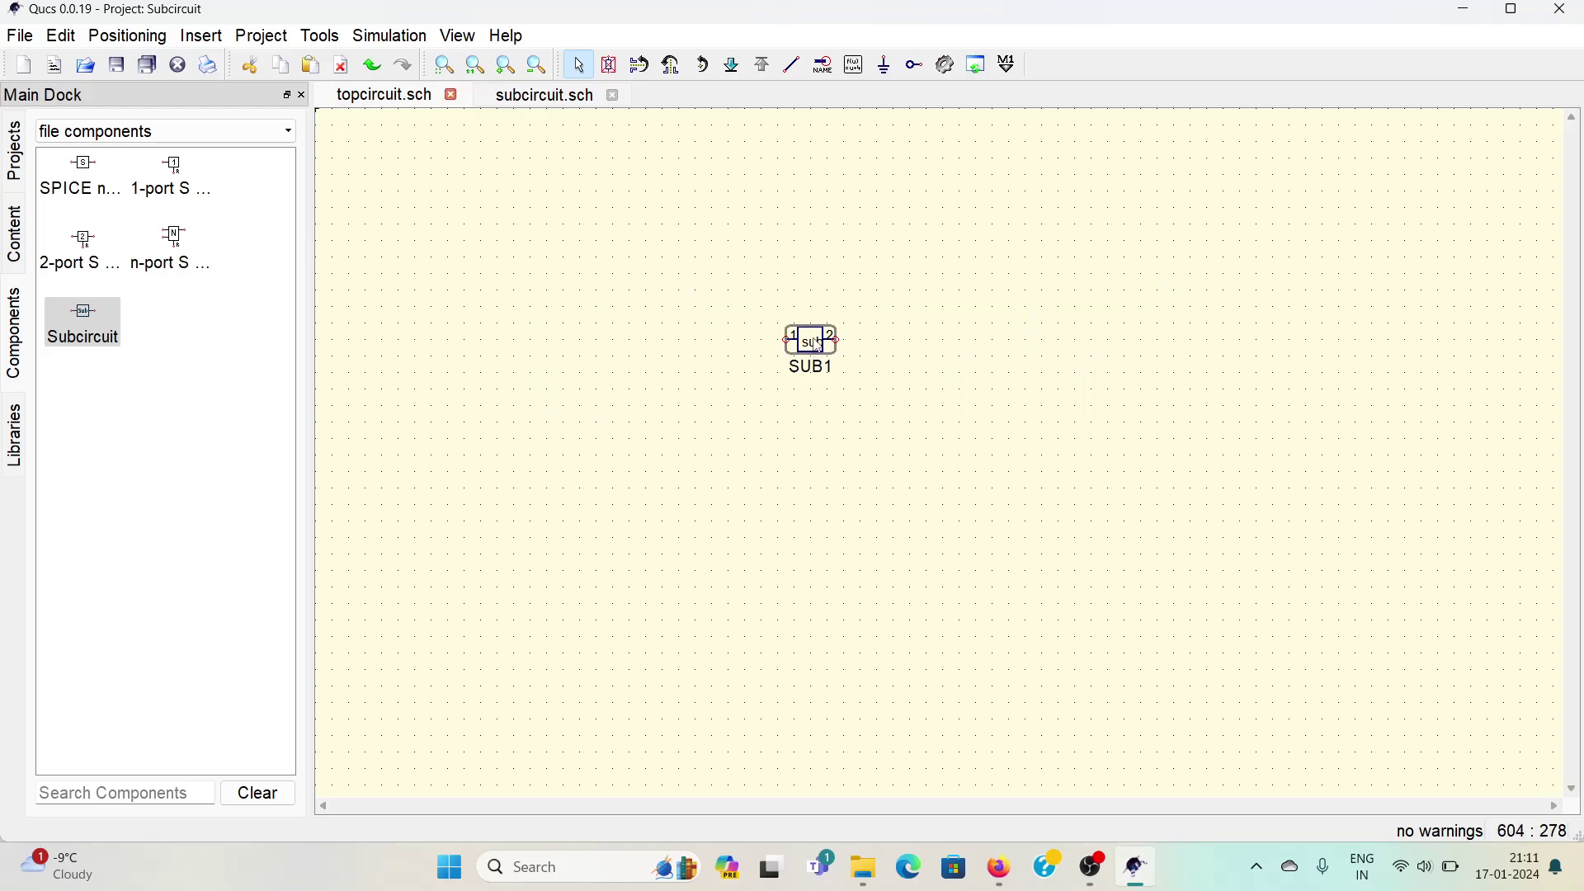
pyautogui.click(731, 64)
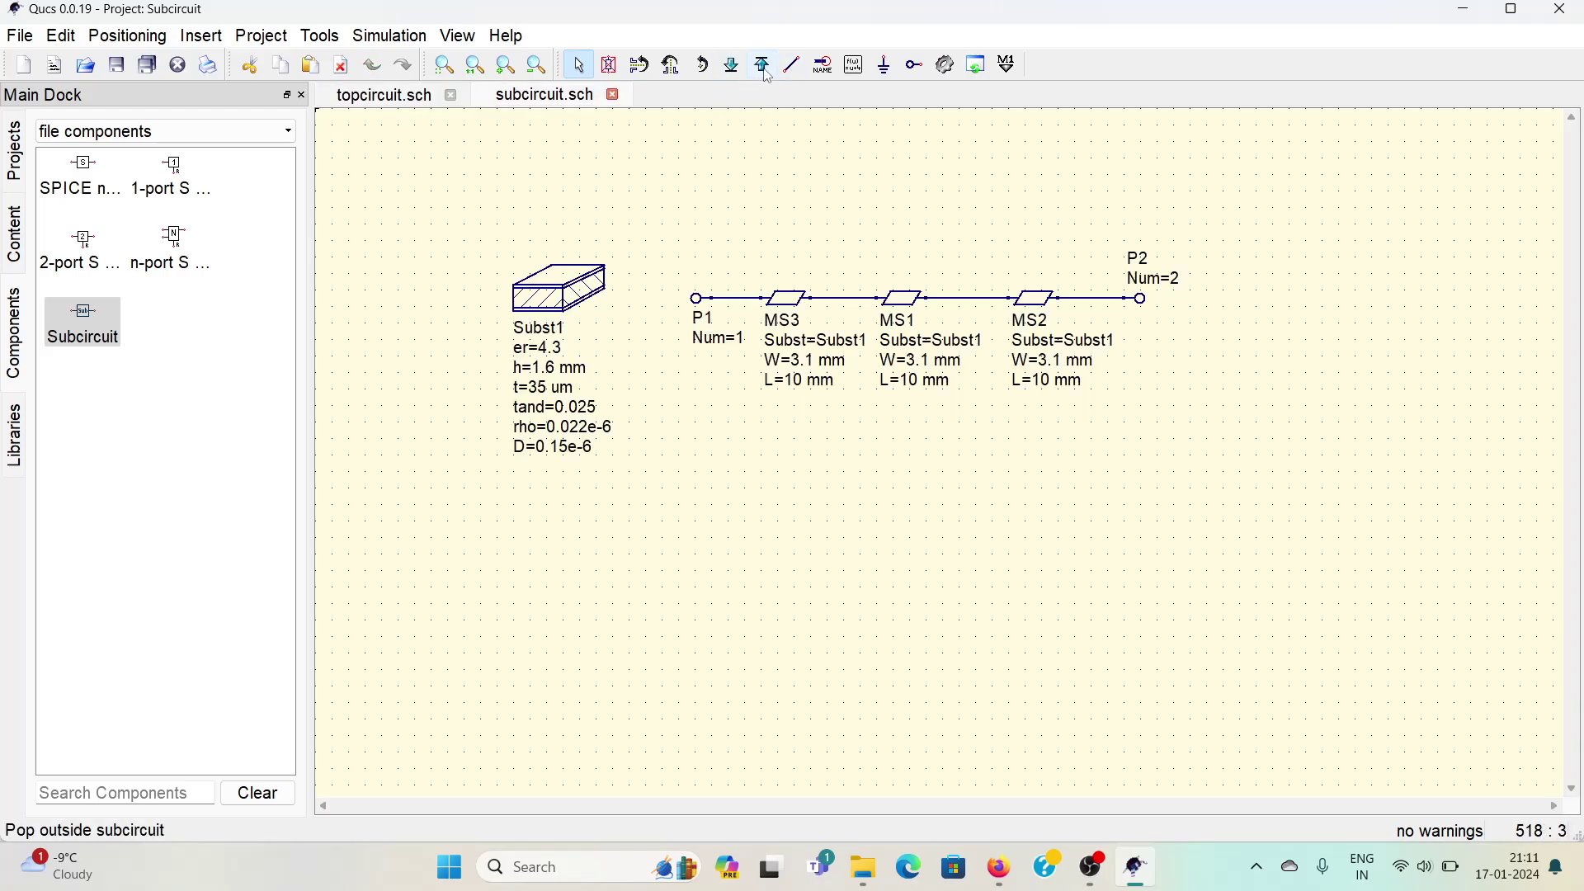
pyautogui.click(765, 69)
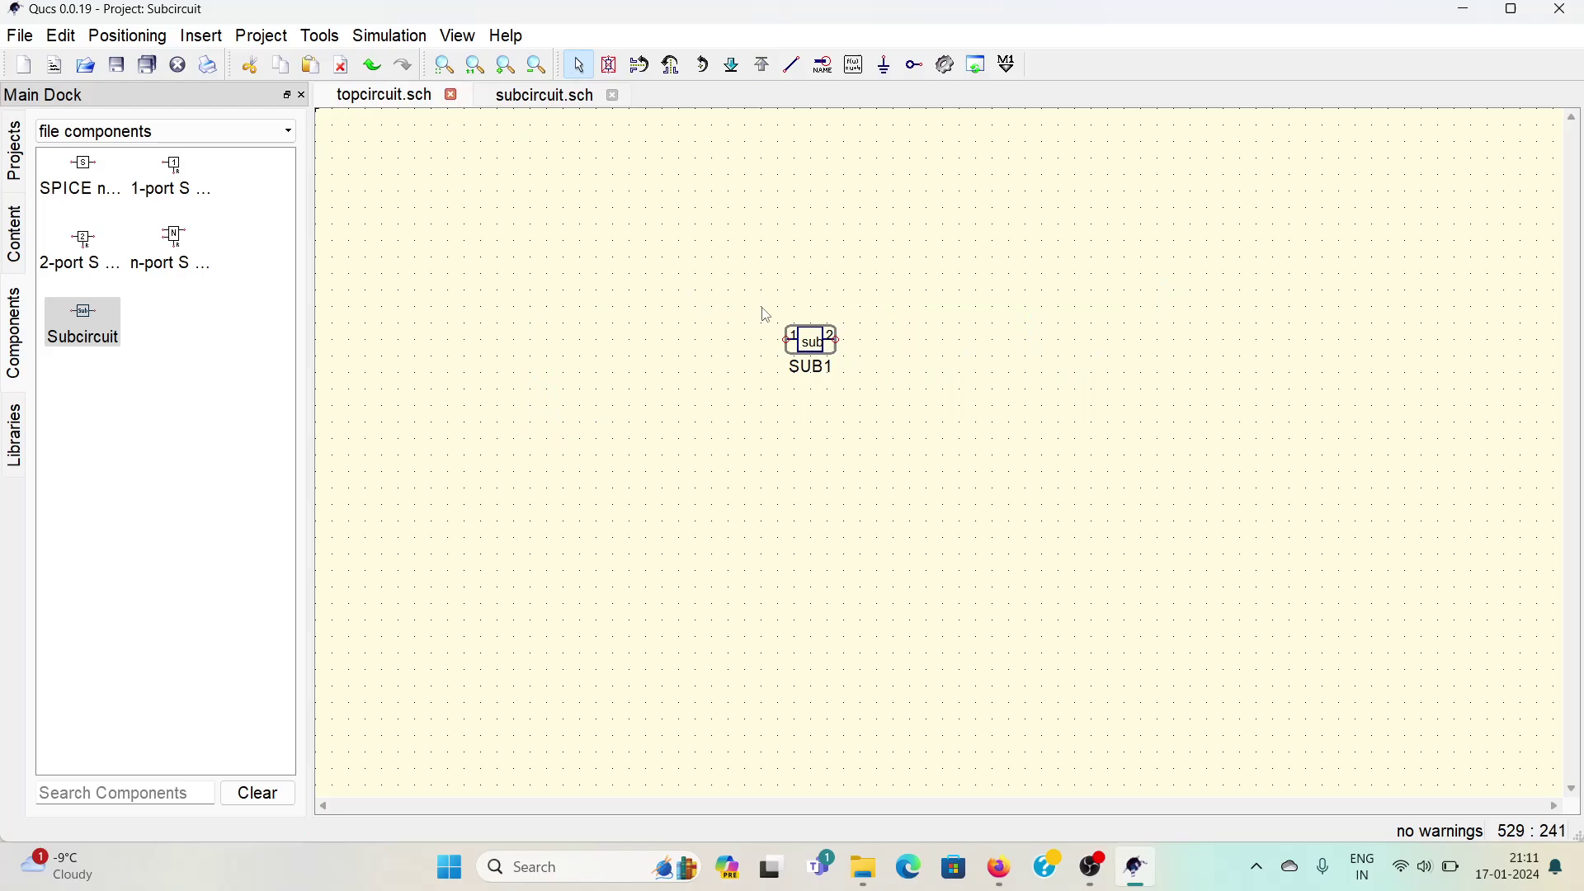
# - Repeat entering SUB1 and popping back out to the top-level schematic
pyautogui.click(732, 64)
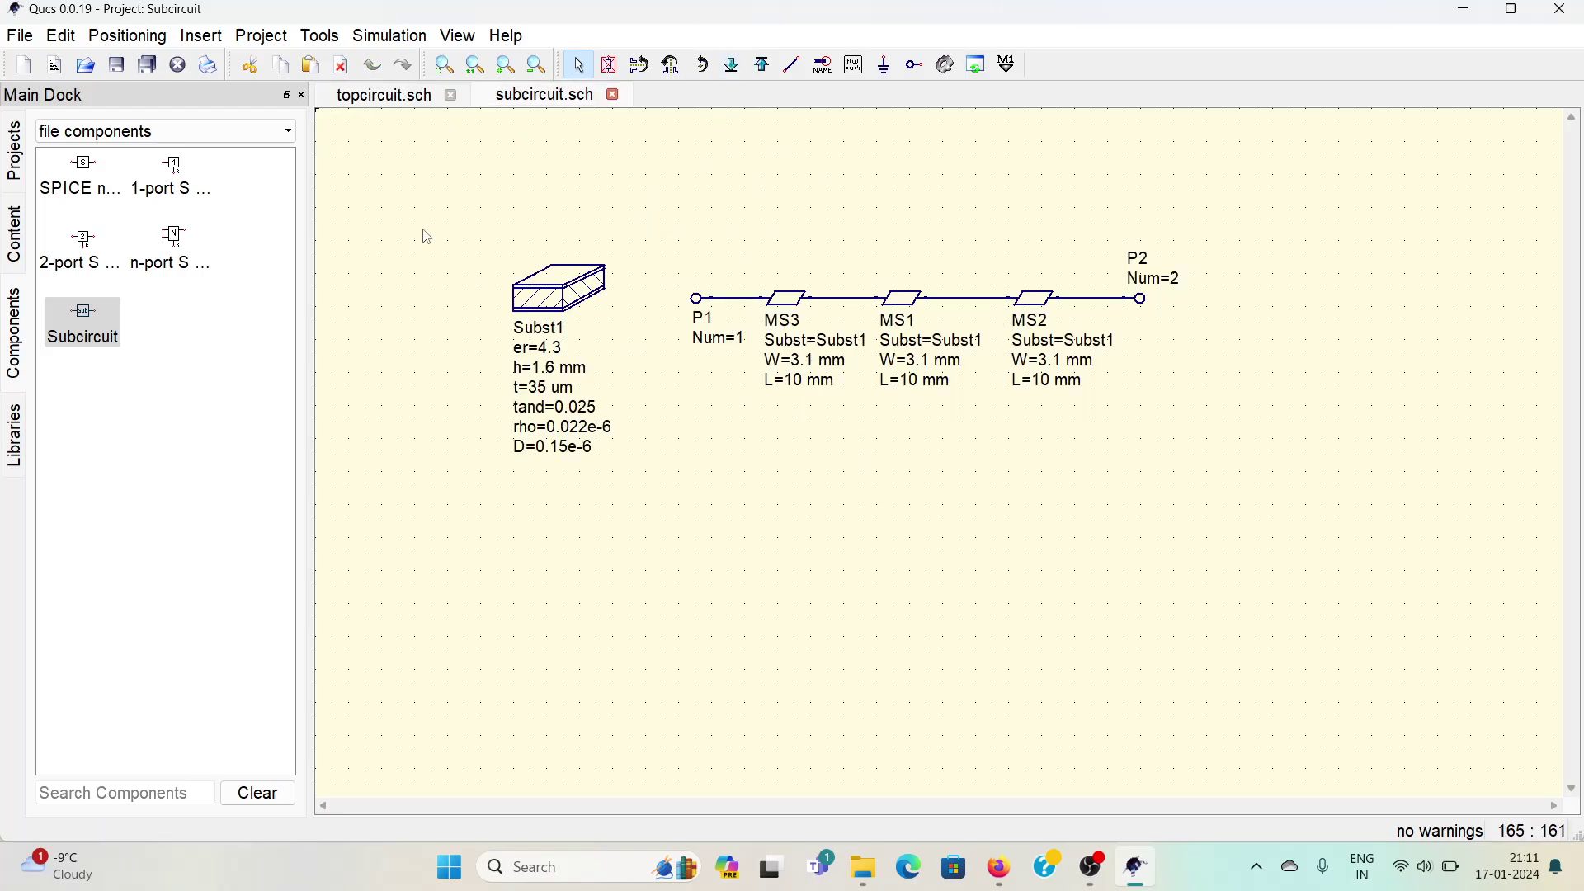
pyautogui.click(392, 102)
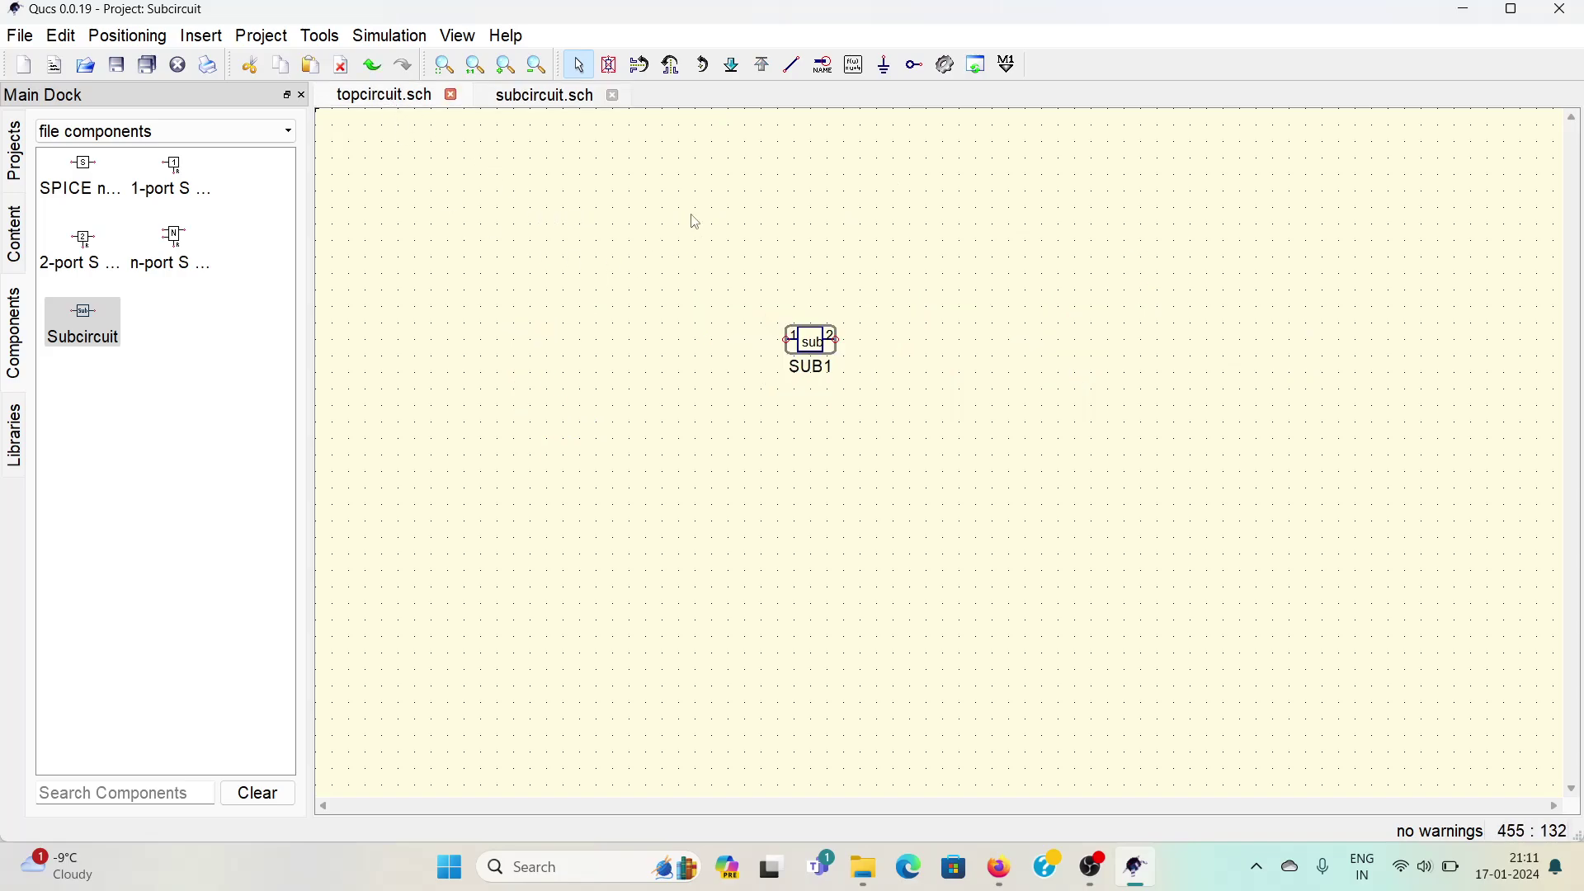
pyautogui.click(538, 102)
pyautogui.click(396, 102)
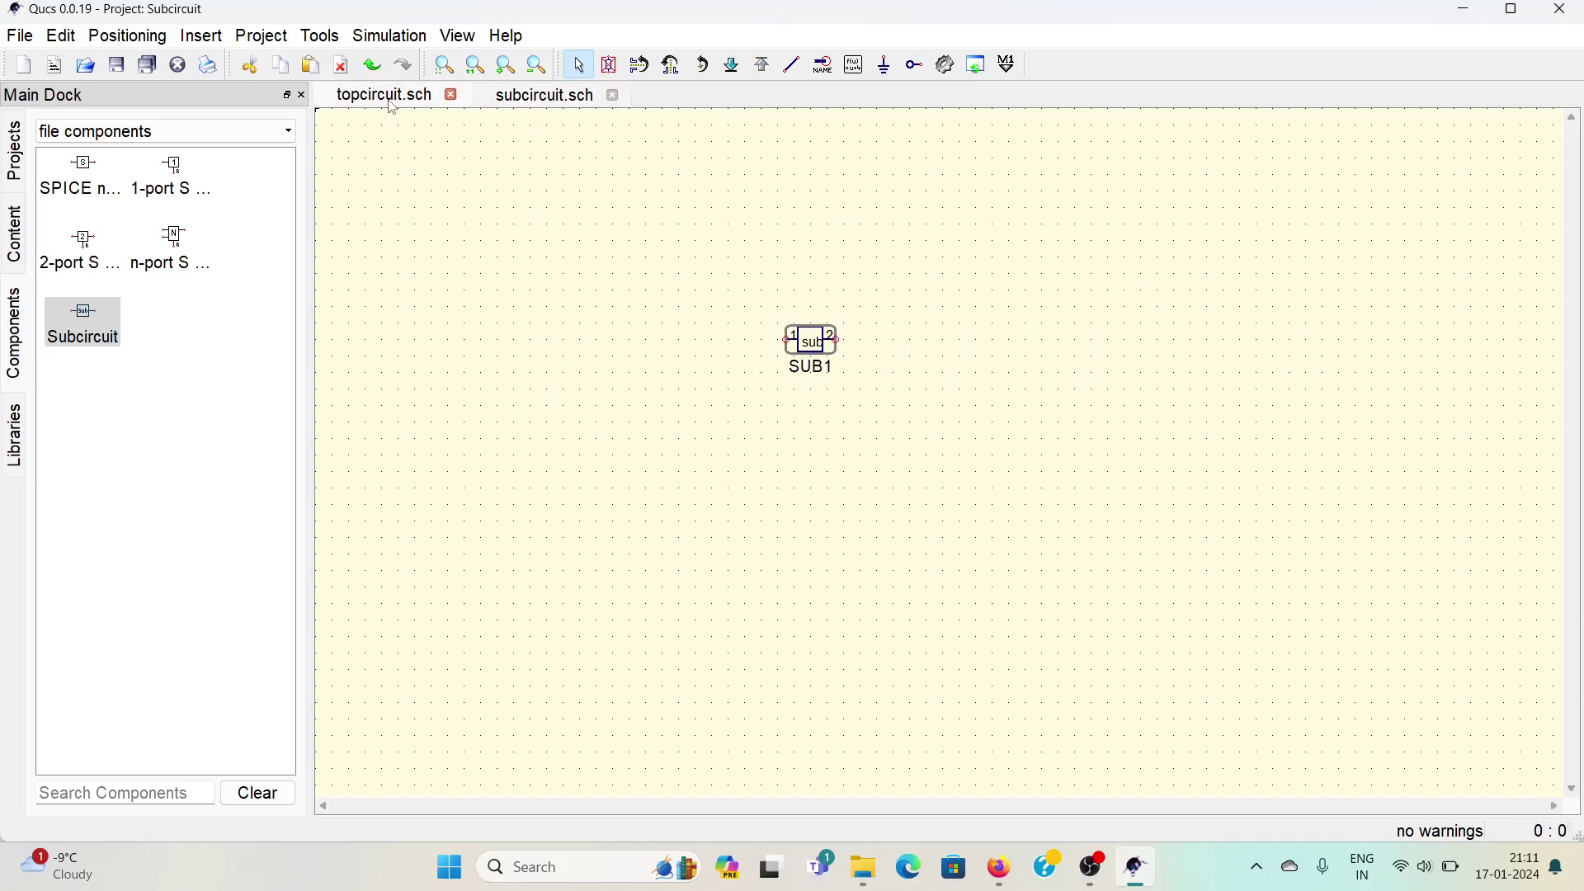
pyautogui.click(731, 67)
pyautogui.click(765, 66)
# - Place power sources P1 and P2 on either side of SUB1 and ground their bottom pins
pyautogui.click(198, 134)
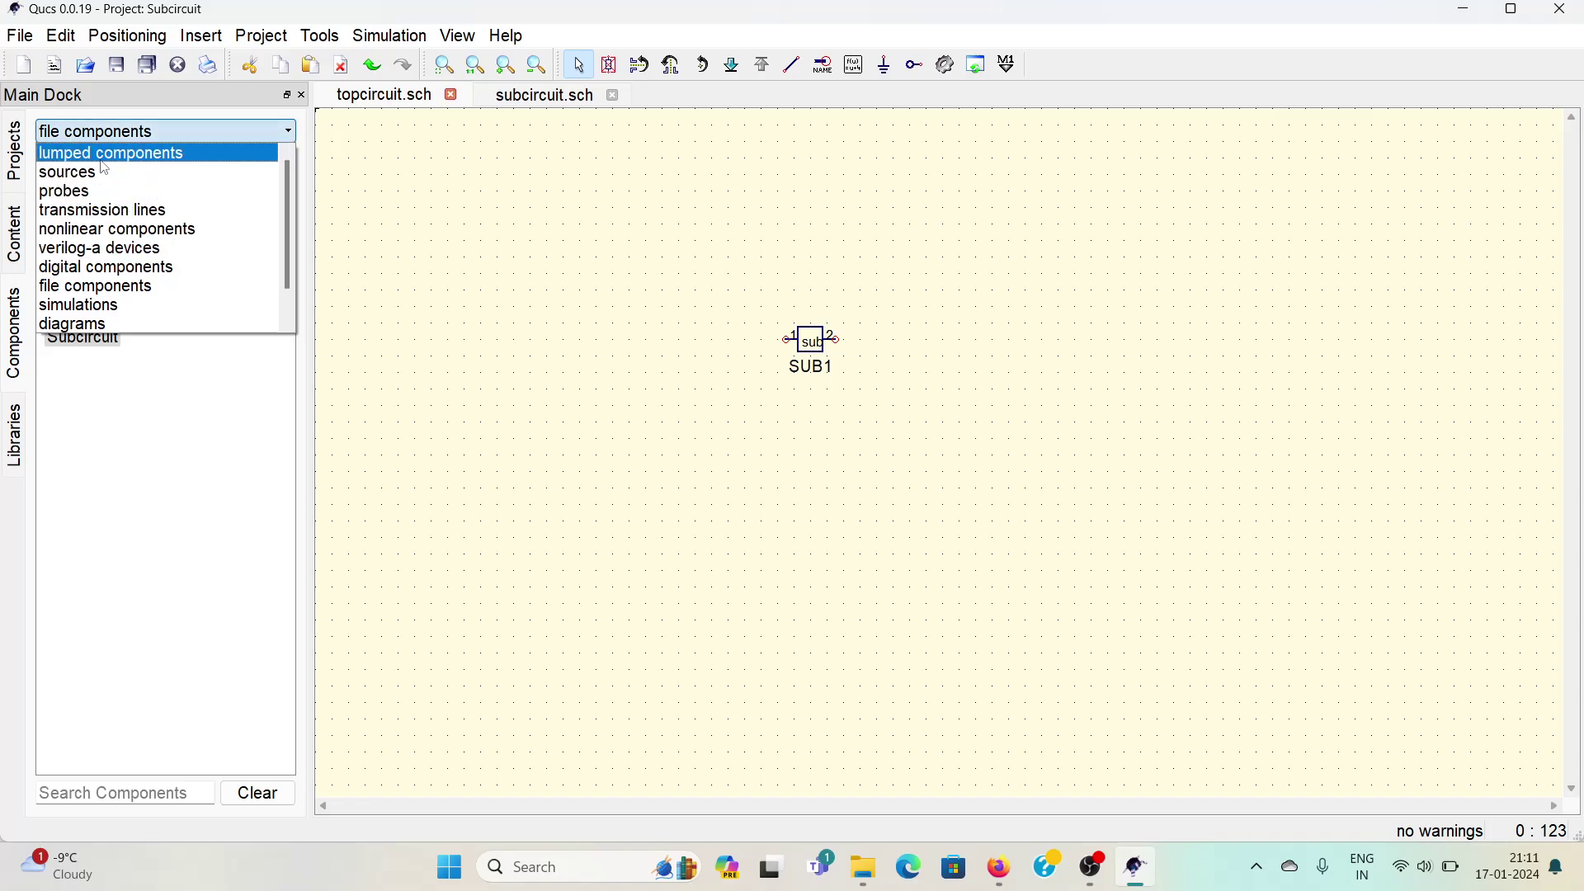
pyautogui.press('Escape')
pyautogui.scroll(6, 100, 132)
pyautogui.click(82, 322)
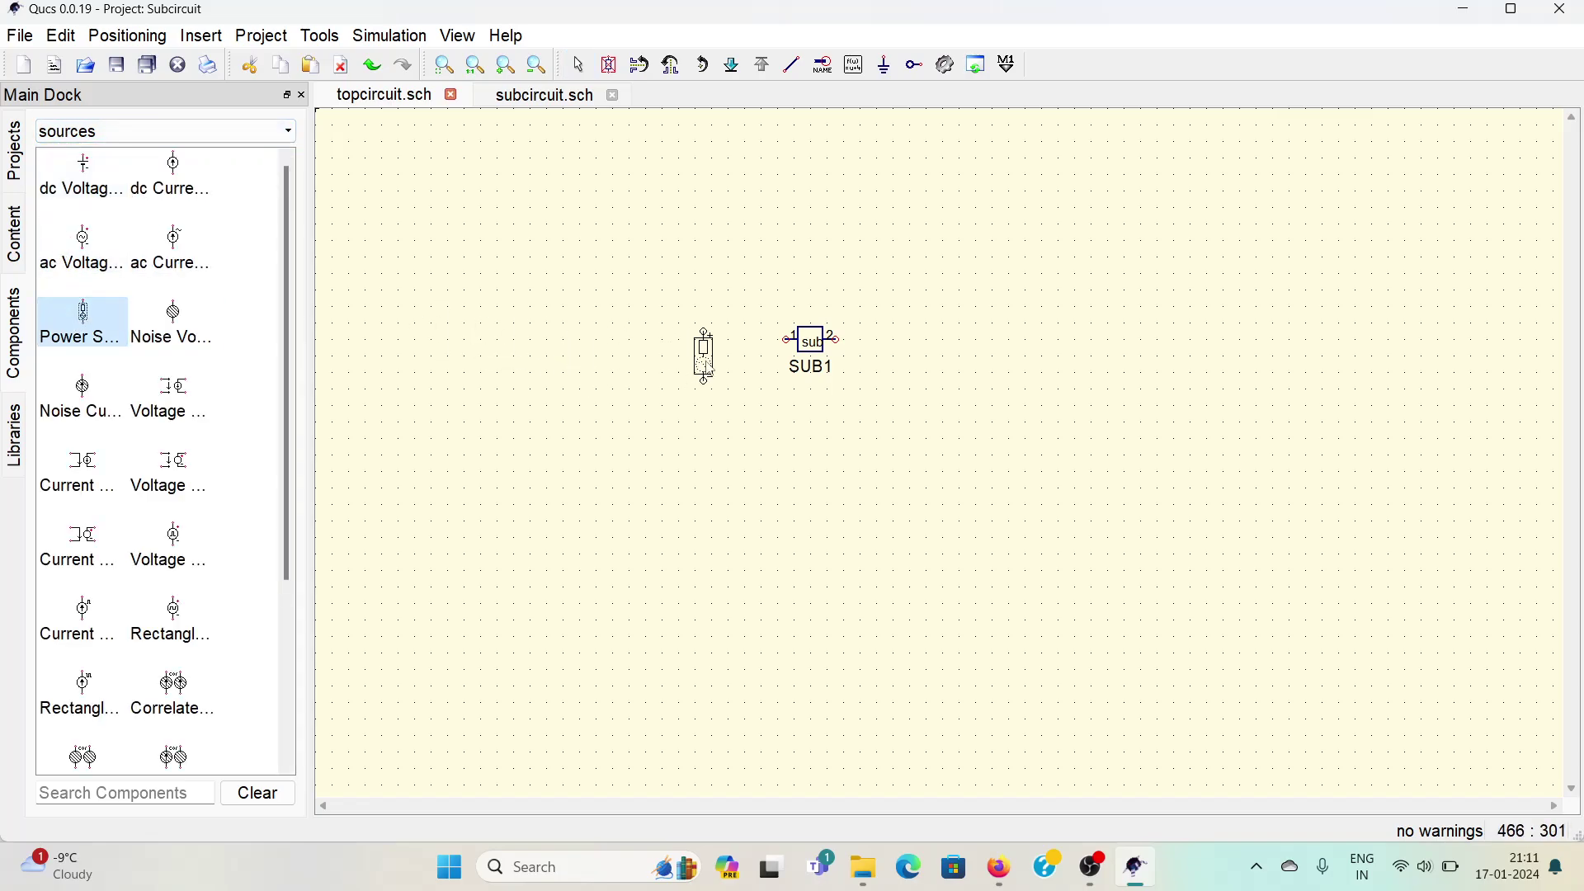
pyautogui.click(671, 370)
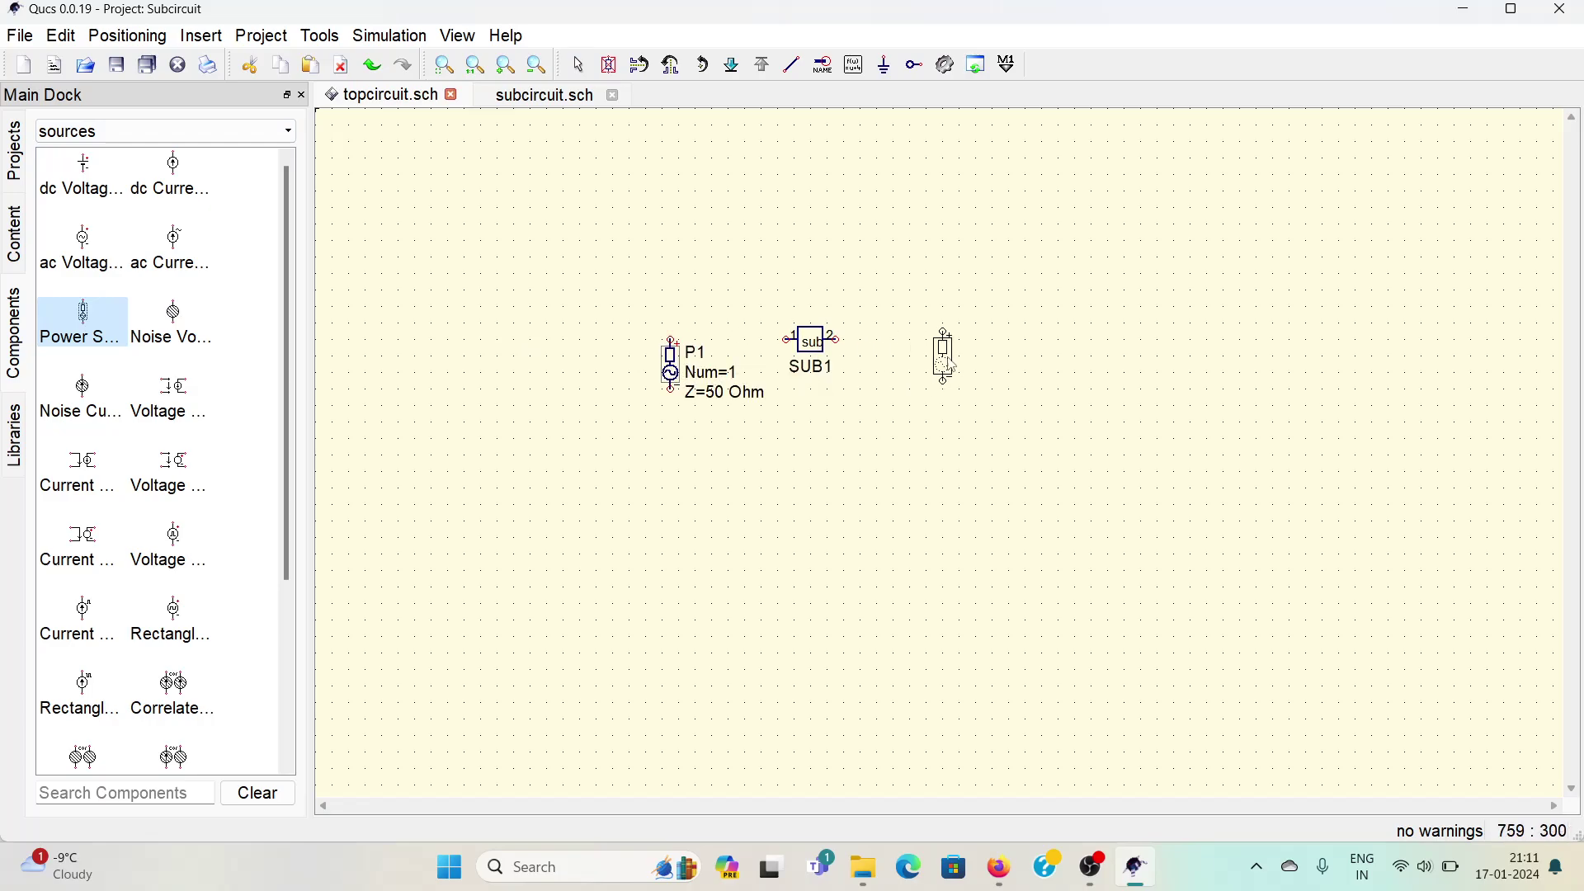
pyautogui.click(964, 369)
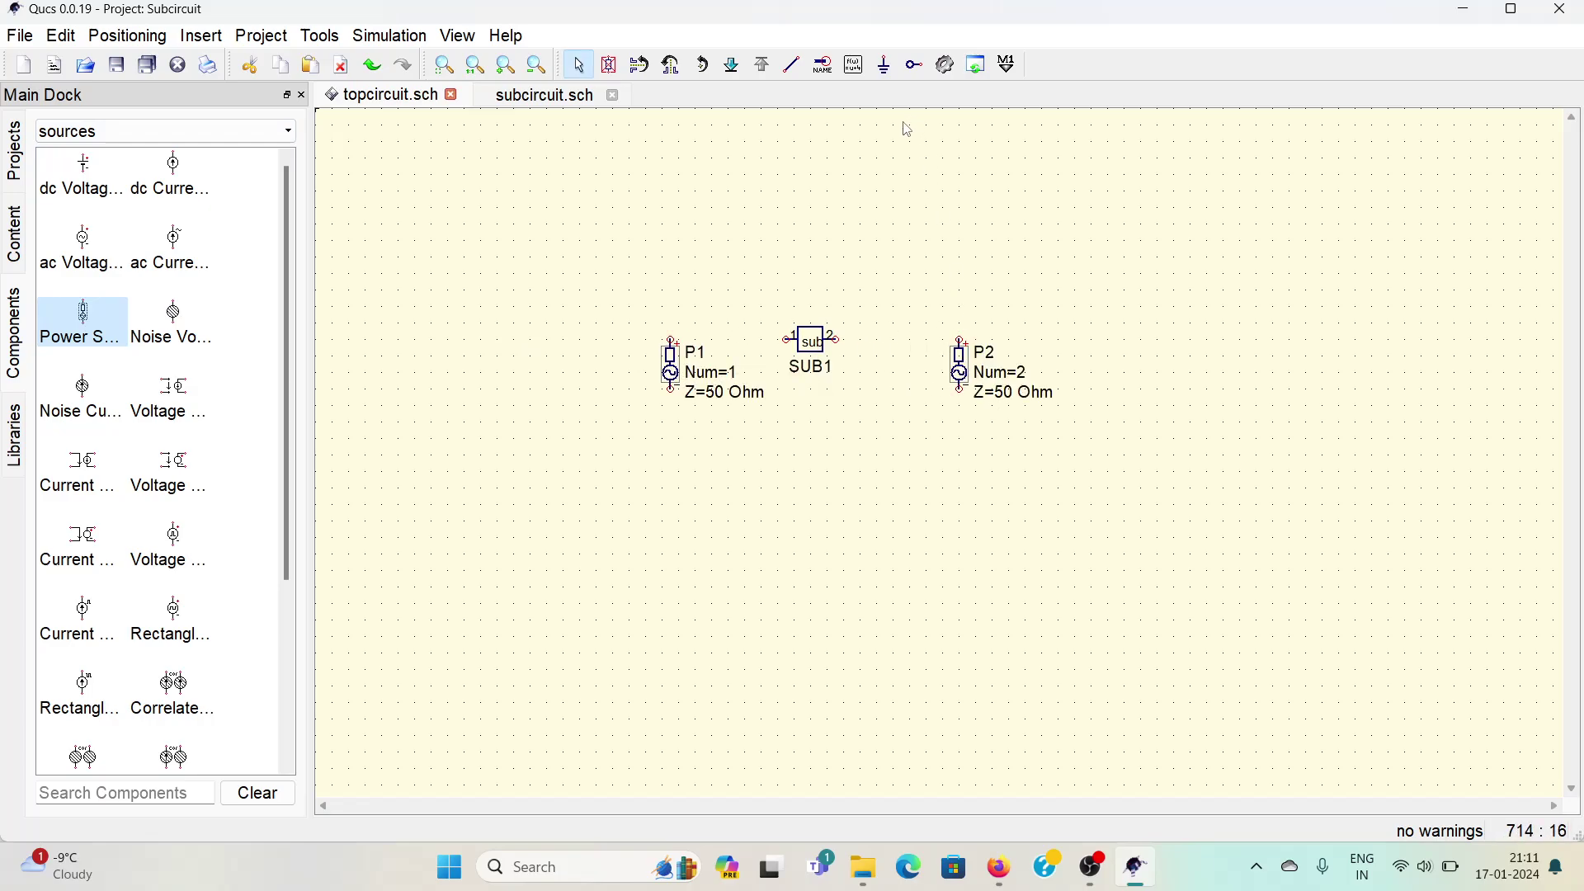
pyautogui.click(885, 64)
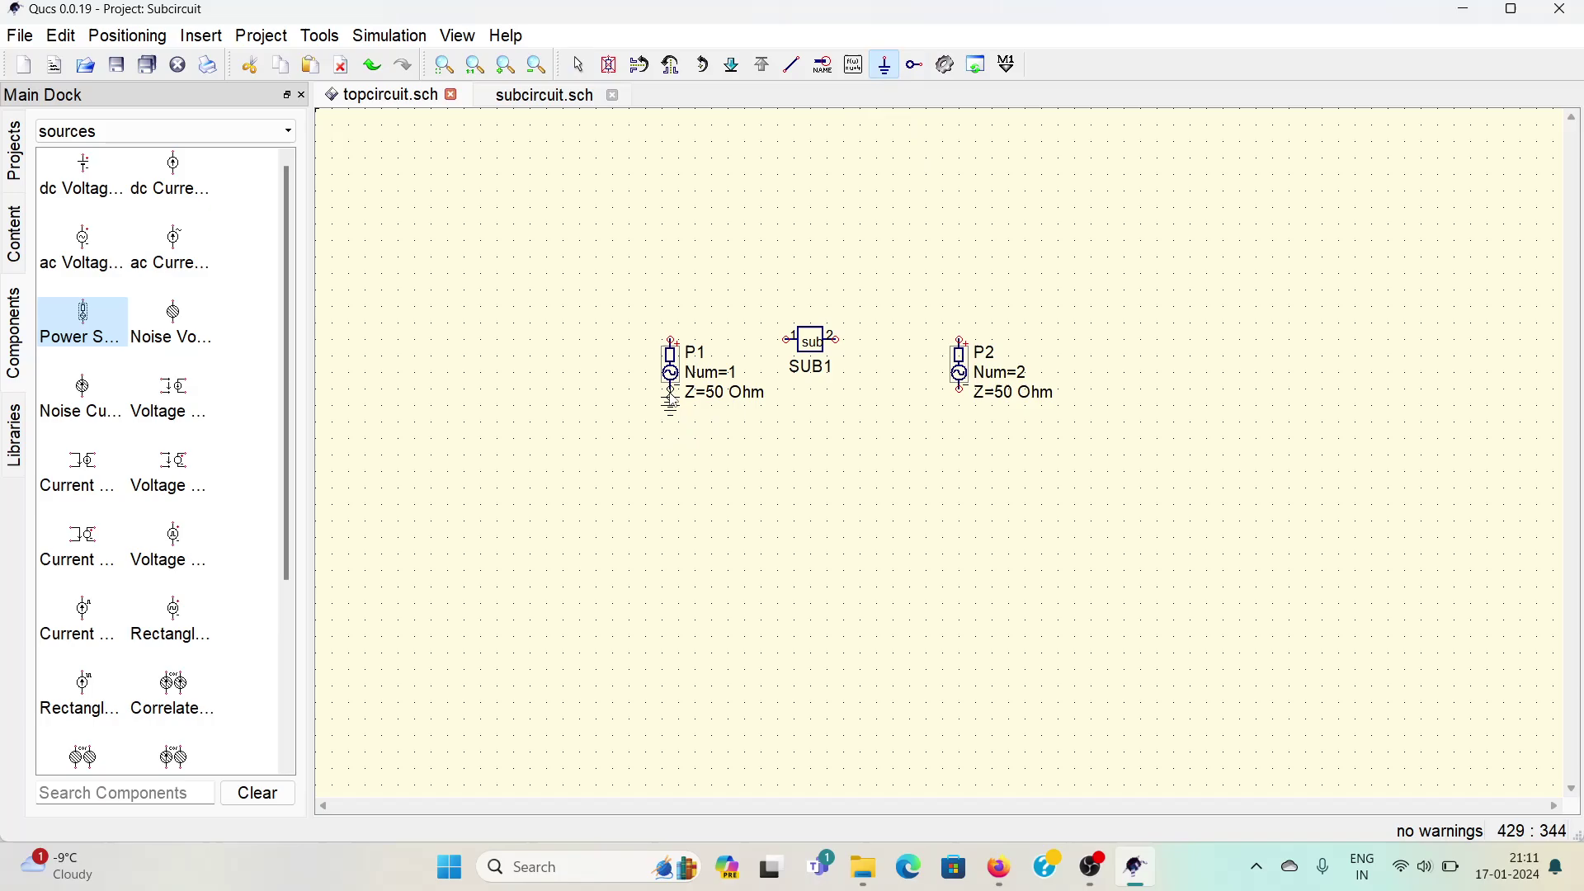
pyautogui.click(672, 398)
pyautogui.click(959, 400)
pyautogui.press('Escape')
# - Wire P1's top pin to SUB1 pin 1 and SUB1 pin 2 to P2's top pin
pyautogui.click(792, 64)
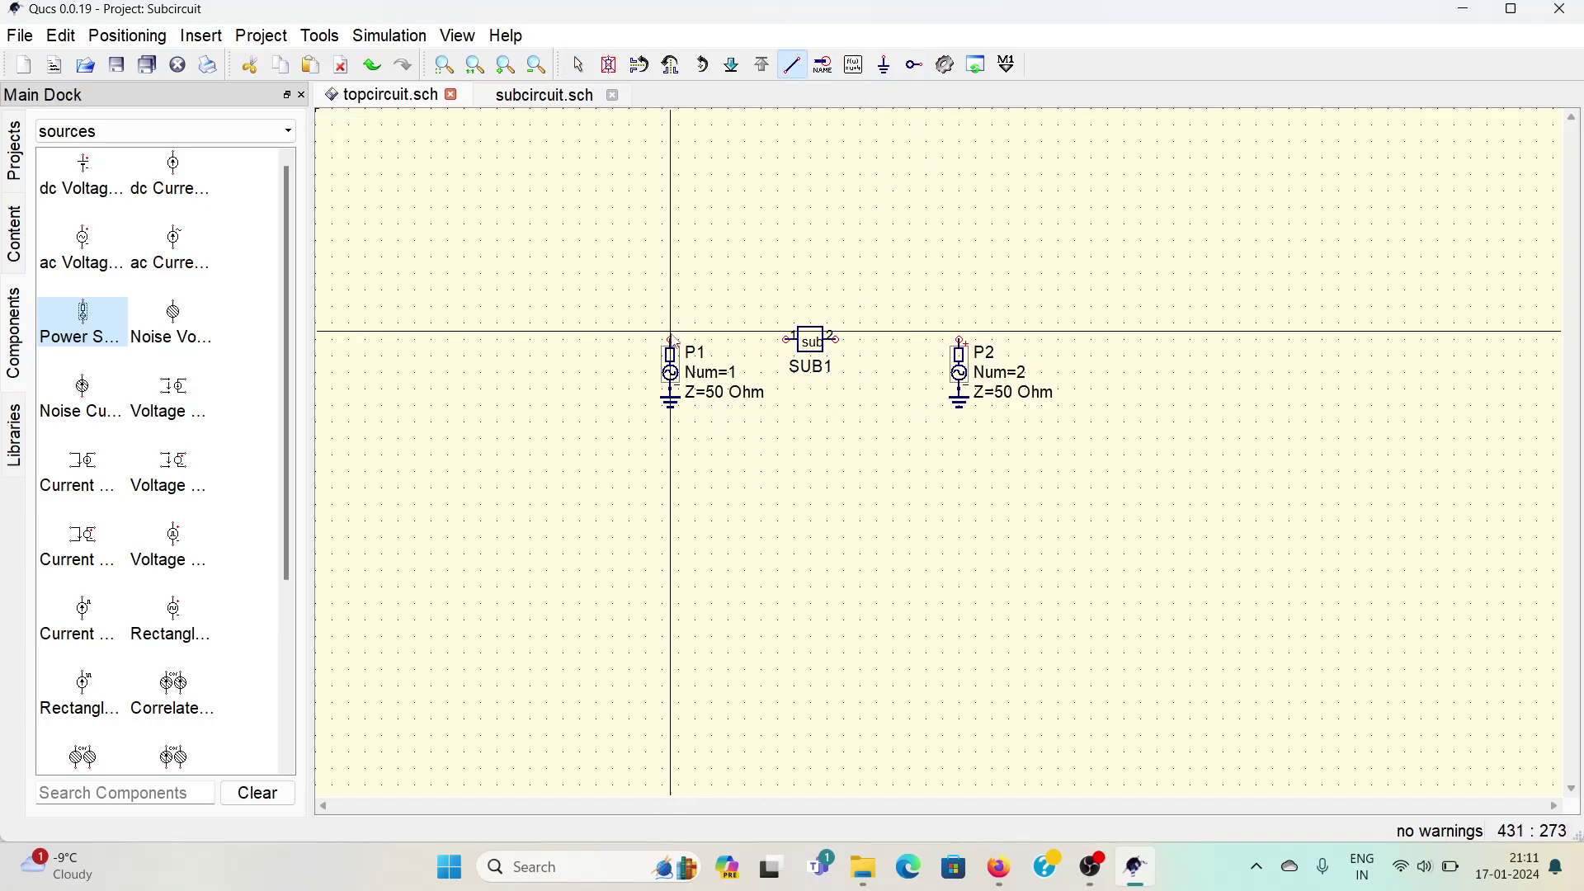
pyautogui.click(671, 339)
pyautogui.click(788, 339)
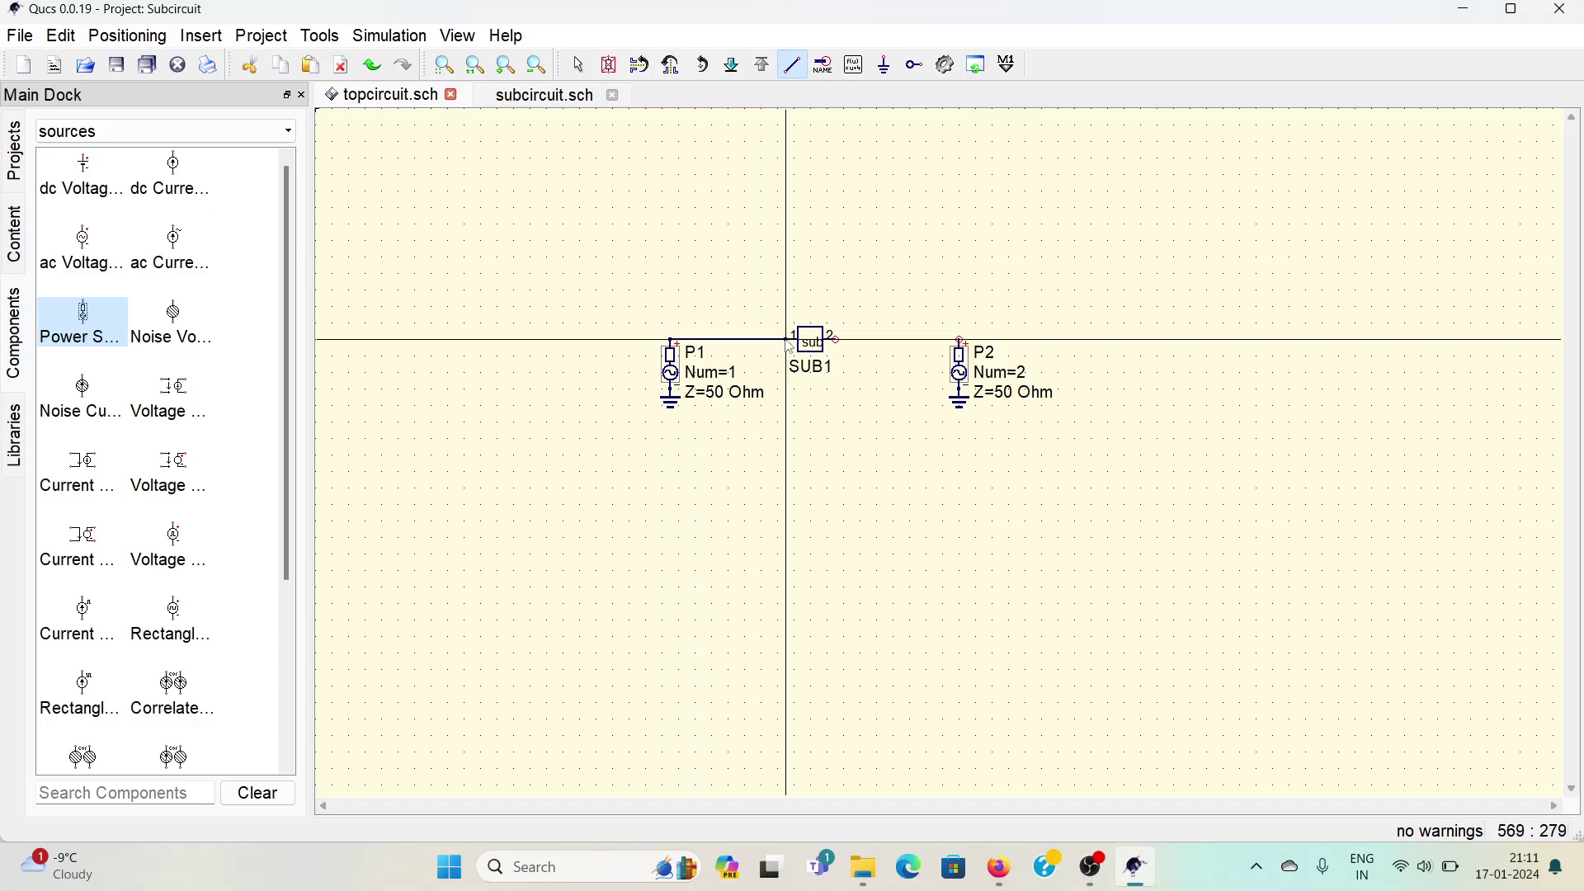
pyautogui.click(836, 340)
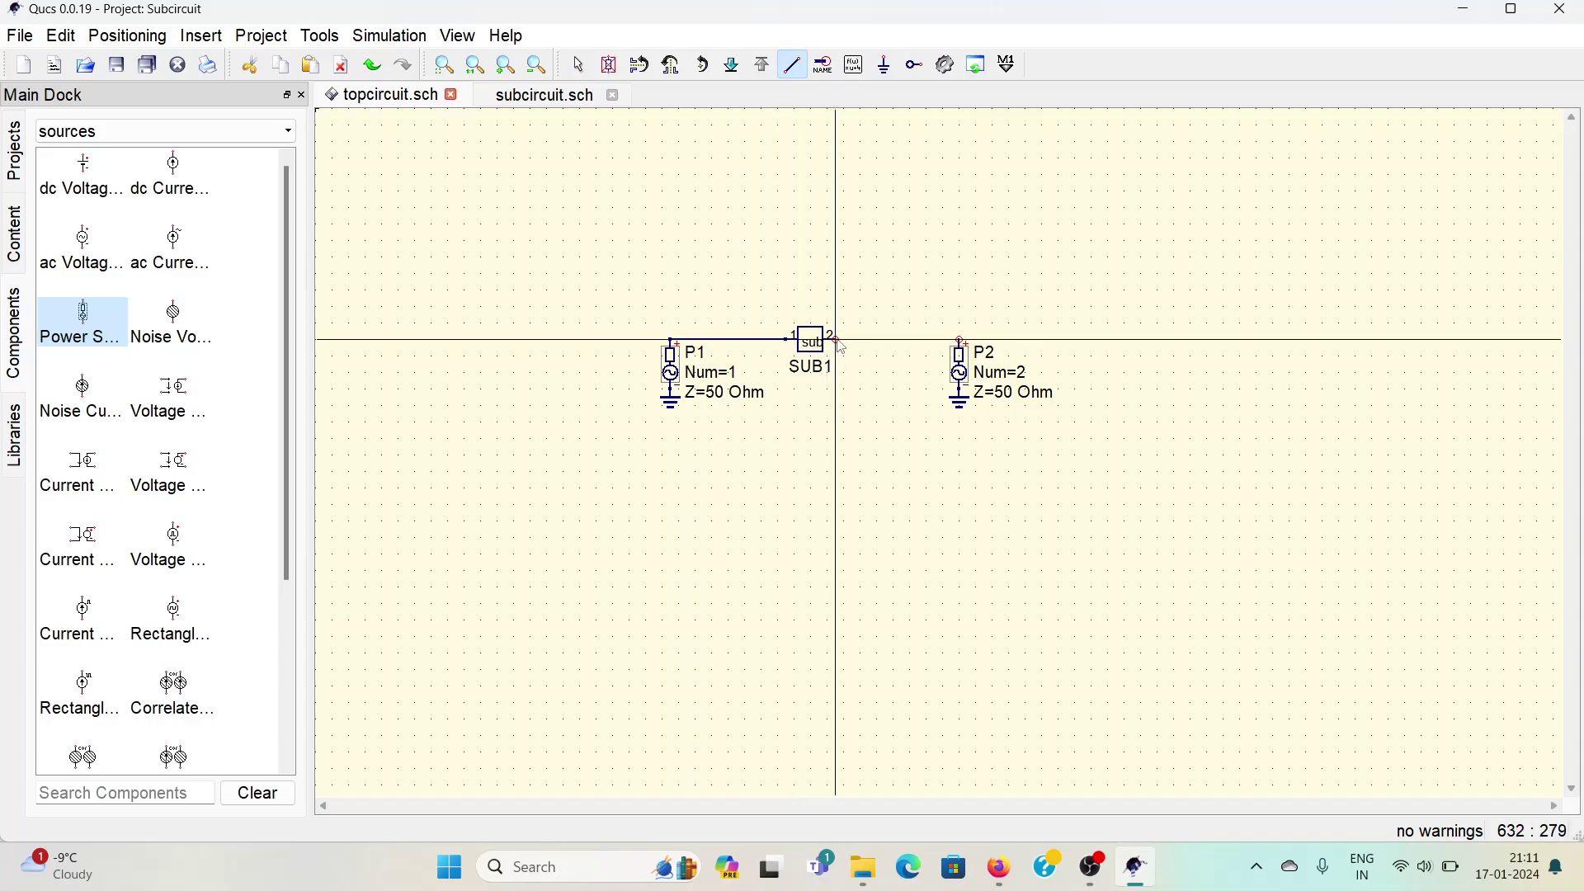
pyautogui.click(961, 339)
pyautogui.press('Escape')
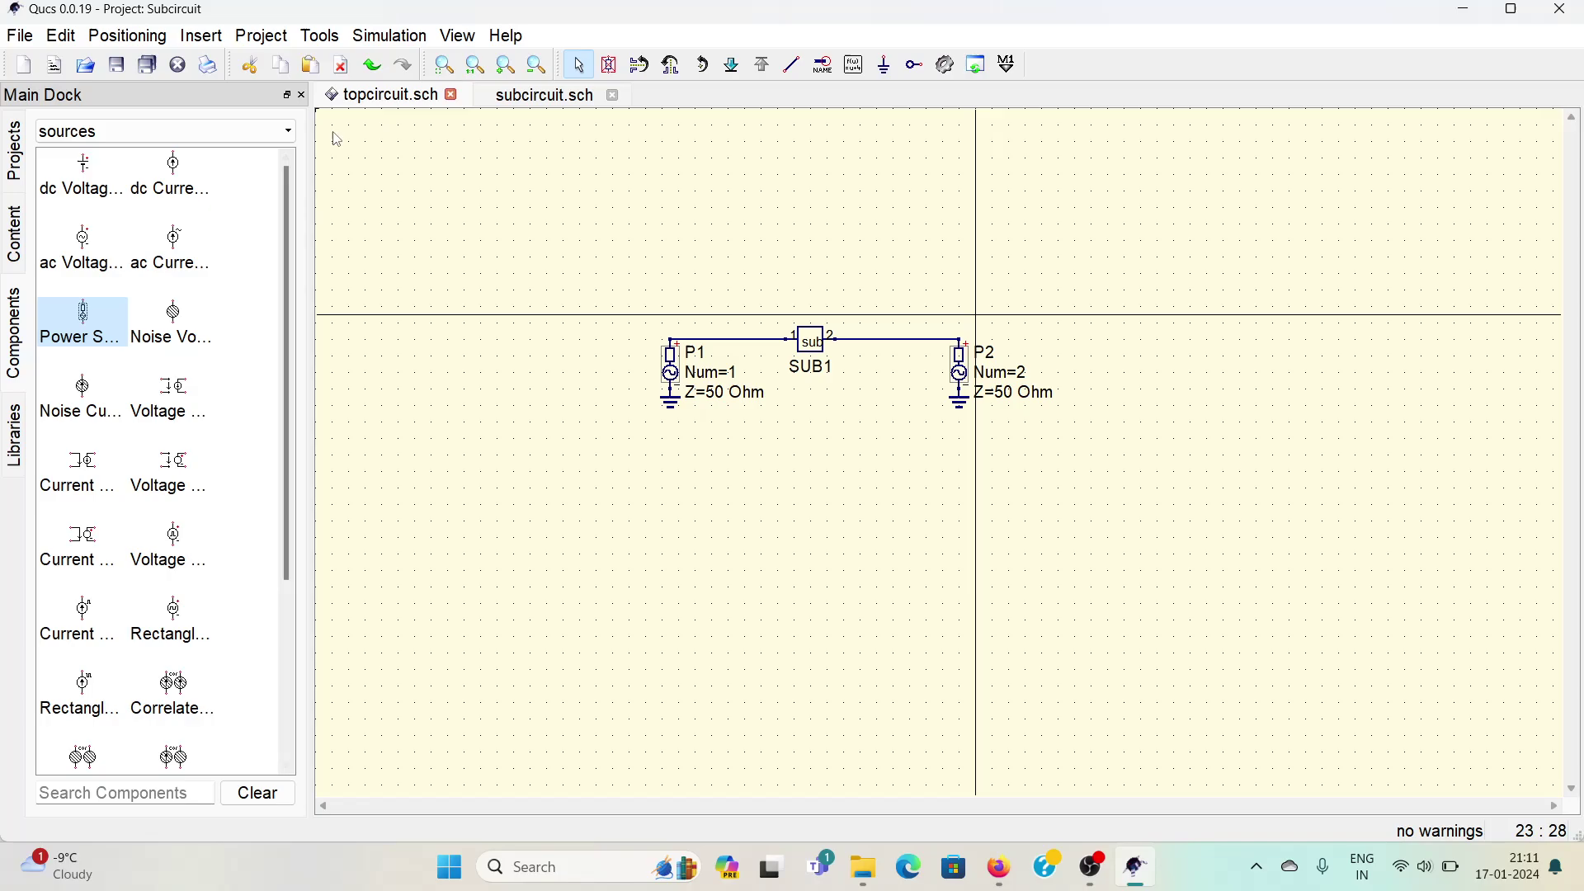
pyautogui.click(149, 131)
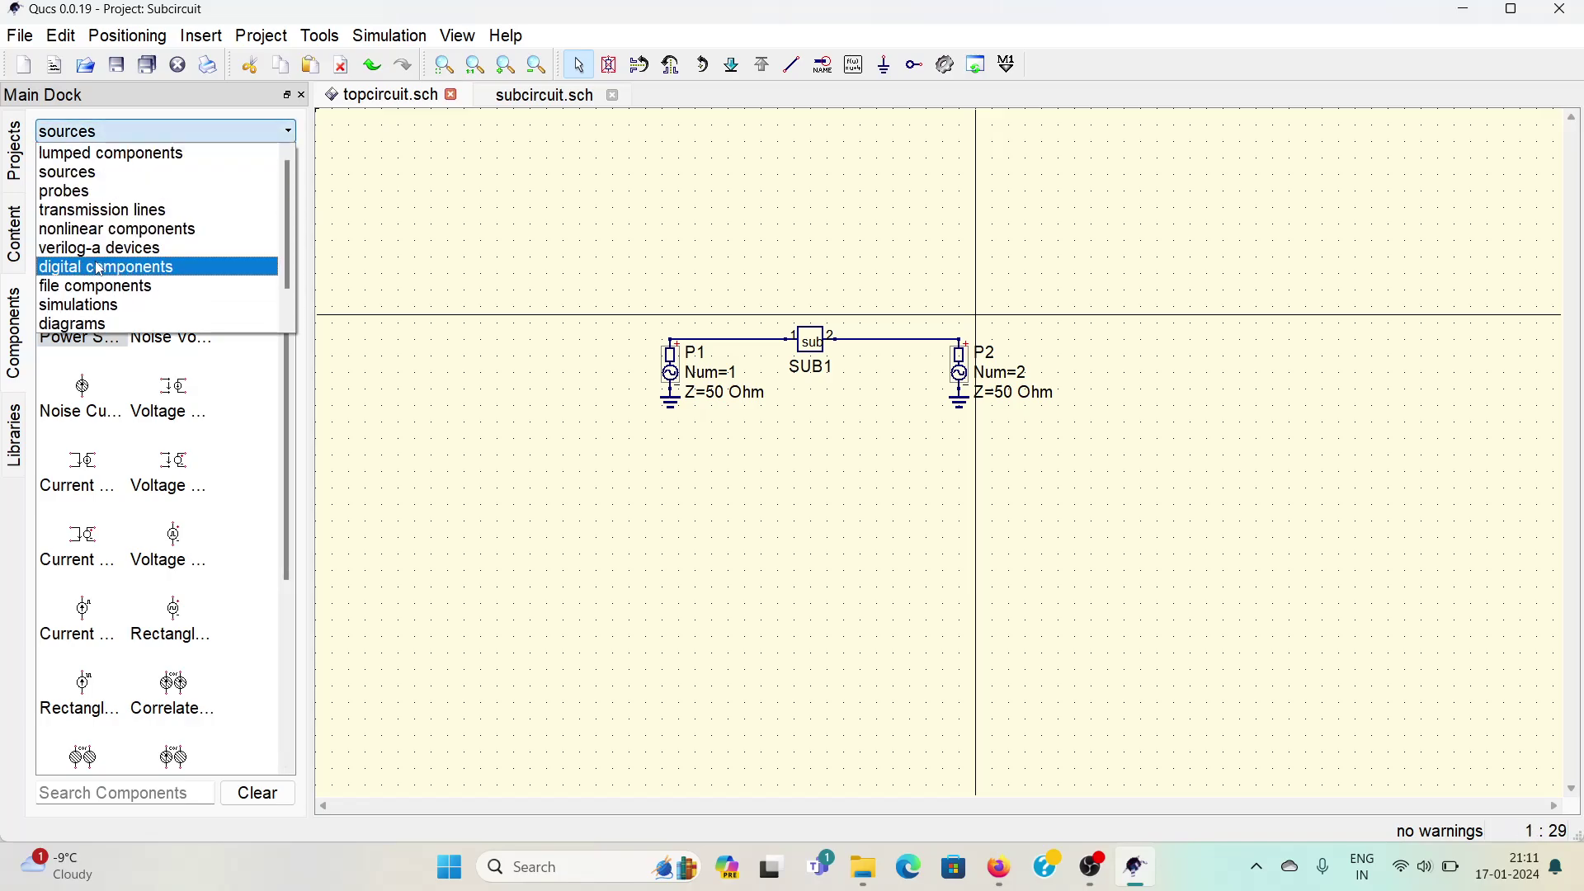
# - Place S-parameter simulation SP1 and set its Stop to 6 GHz and Points to 101
pyautogui.click(79, 306)
pyautogui.click(173, 248)
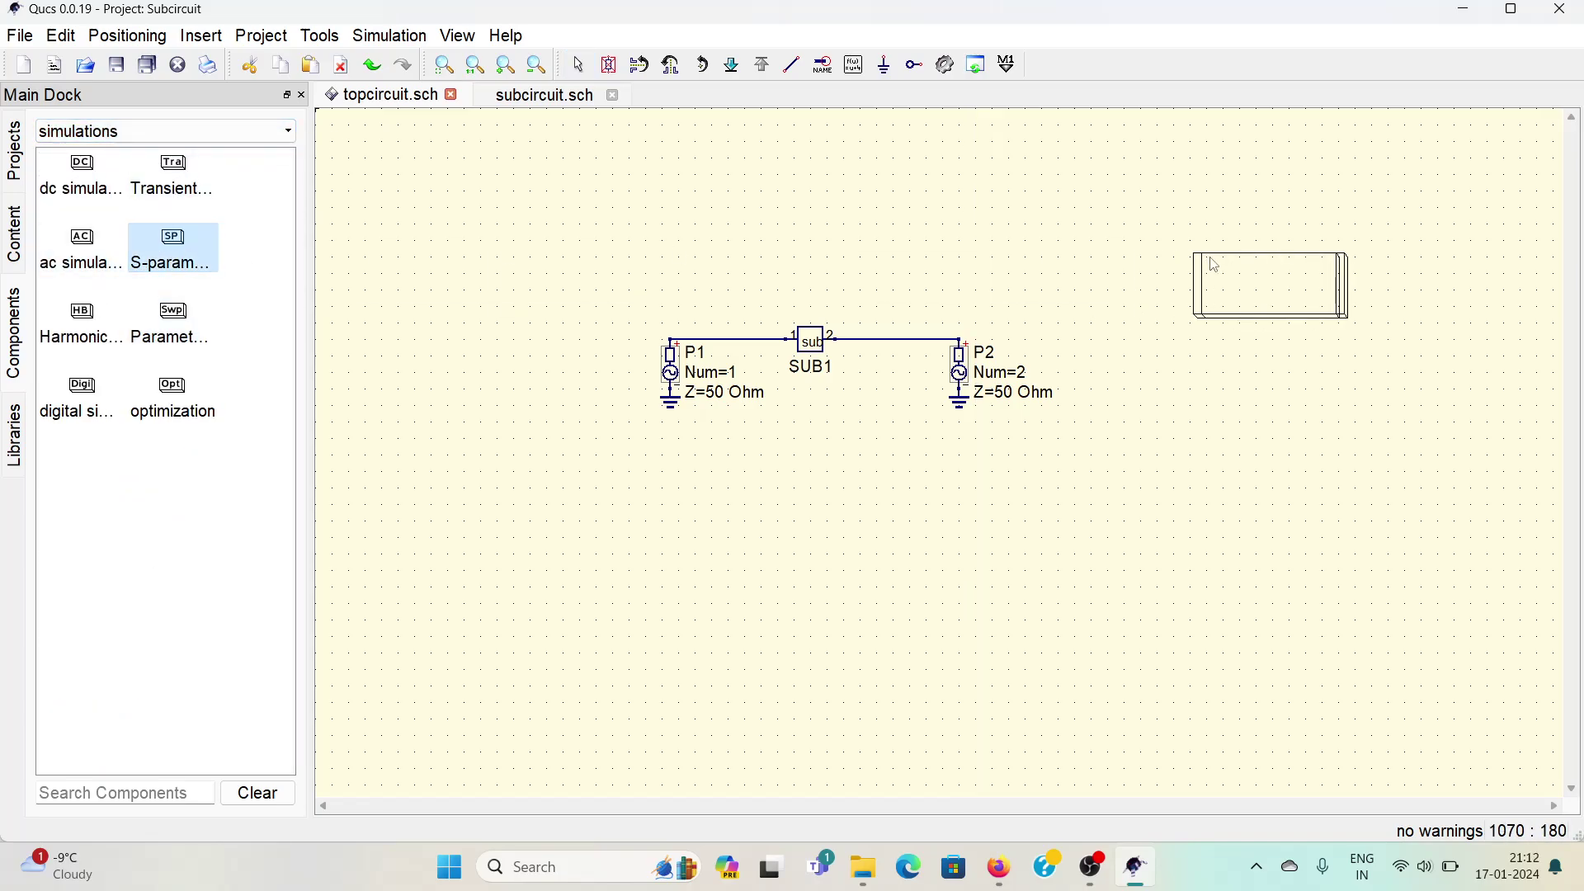
pyautogui.click(1214, 265)
pyautogui.doubleClick(1280, 384)
pyautogui.click(1281, 383)
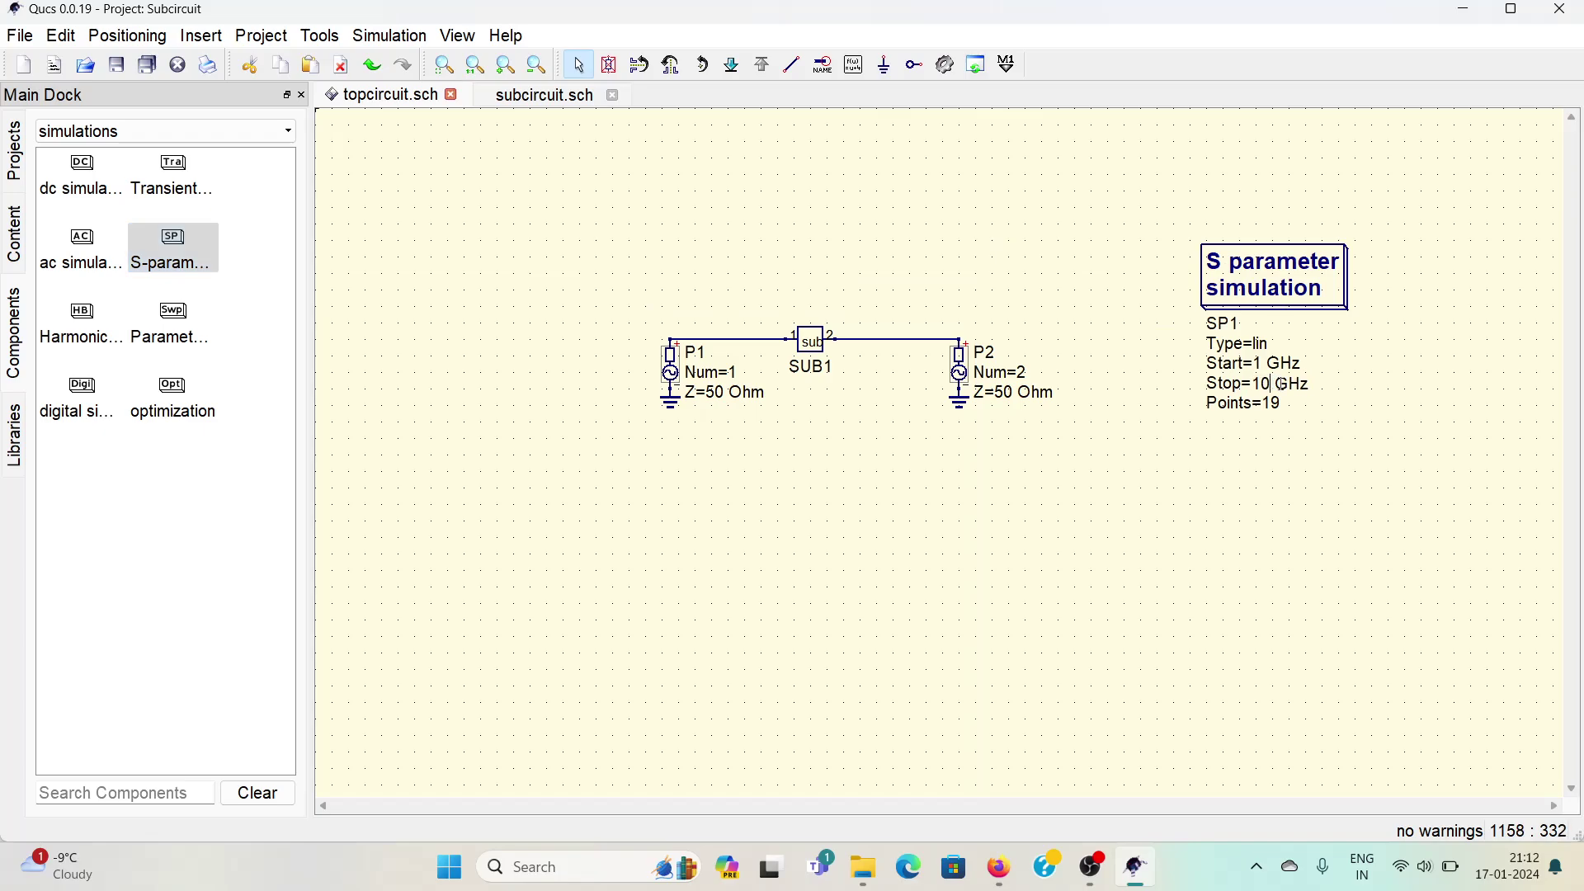
pyautogui.press('BackSpace')
pyautogui.press('BackSpace')
pyautogui.write('6')
pyautogui.press('Return')
pyautogui.doubleClick(1280, 404)
pyautogui.click(1279, 404)
pyautogui.write('1')
pyautogui.press('Return')
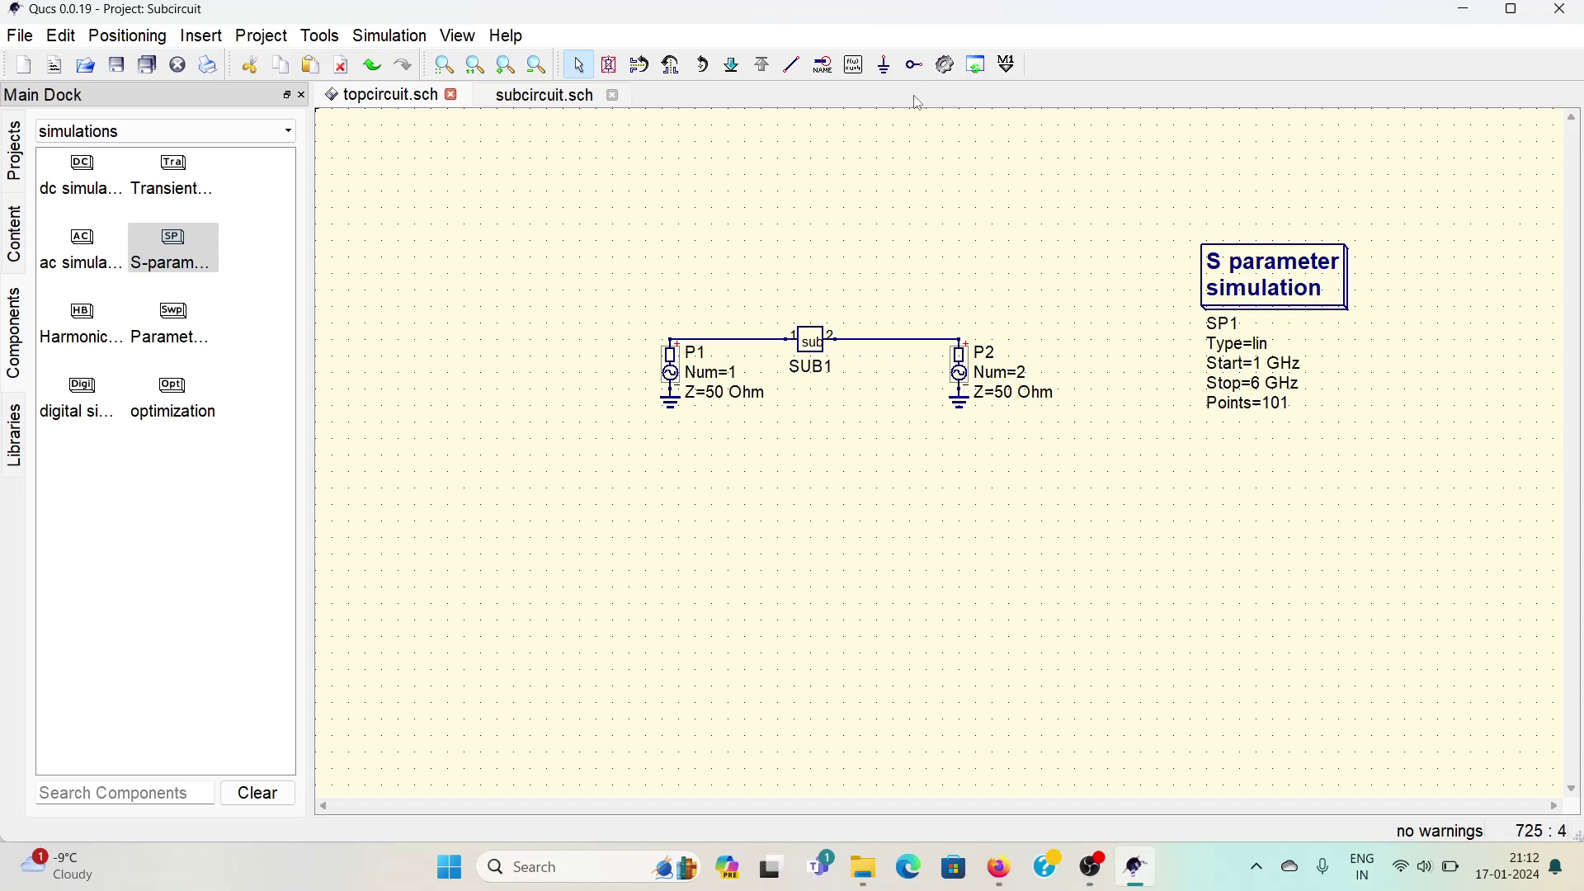
# - Close subcircuit.sch, re-check SUB1's microstrip schematic, then run the S-parameter simulation
pyautogui.click(613, 94)
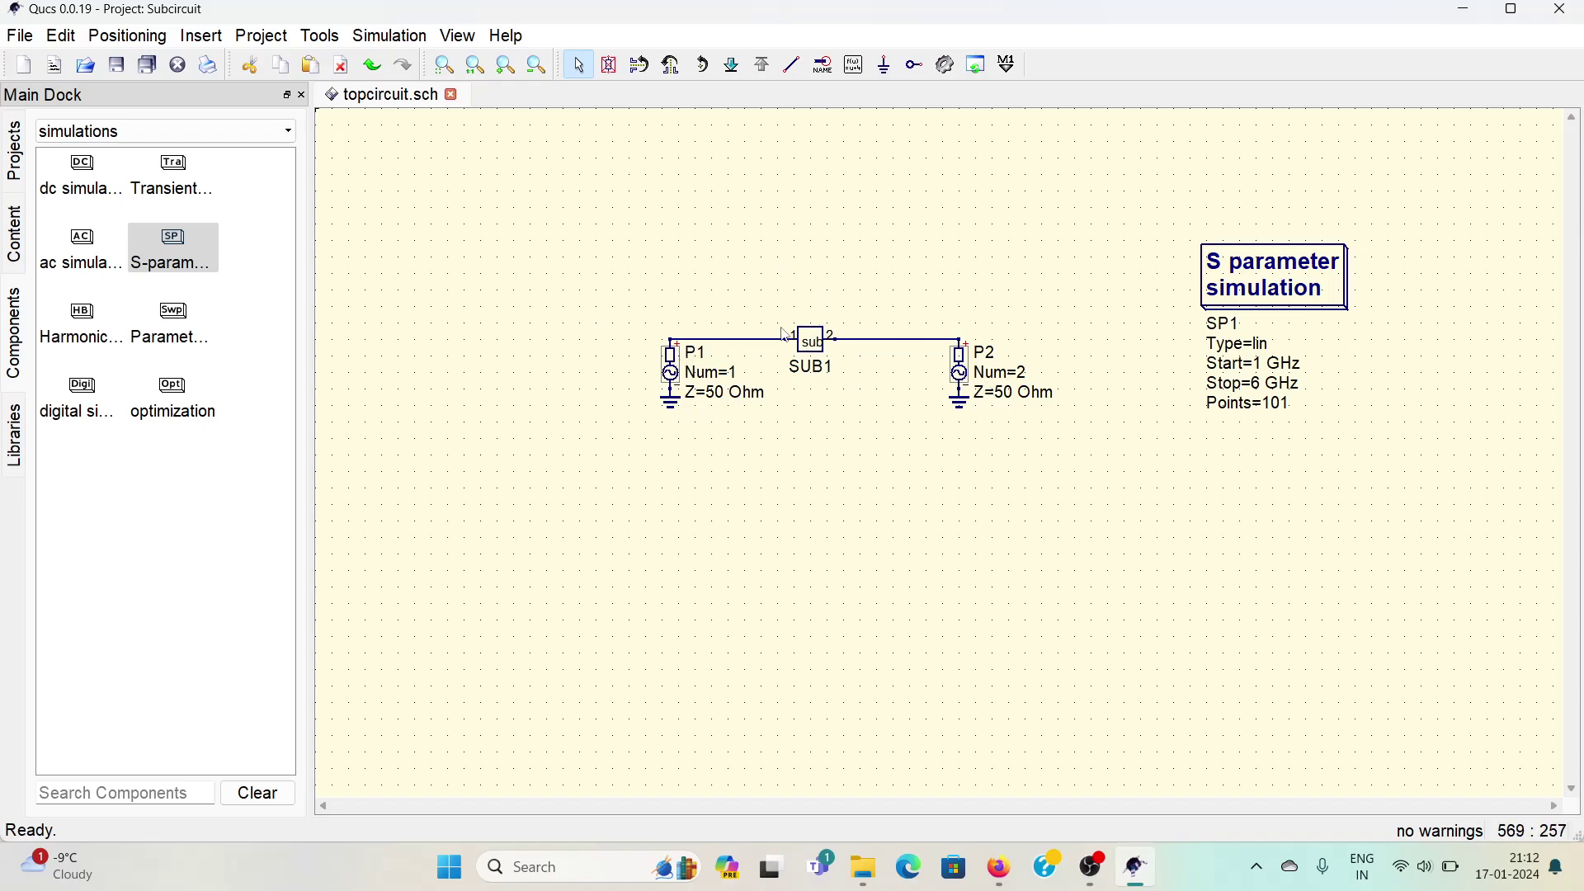
pyautogui.click(815, 347)
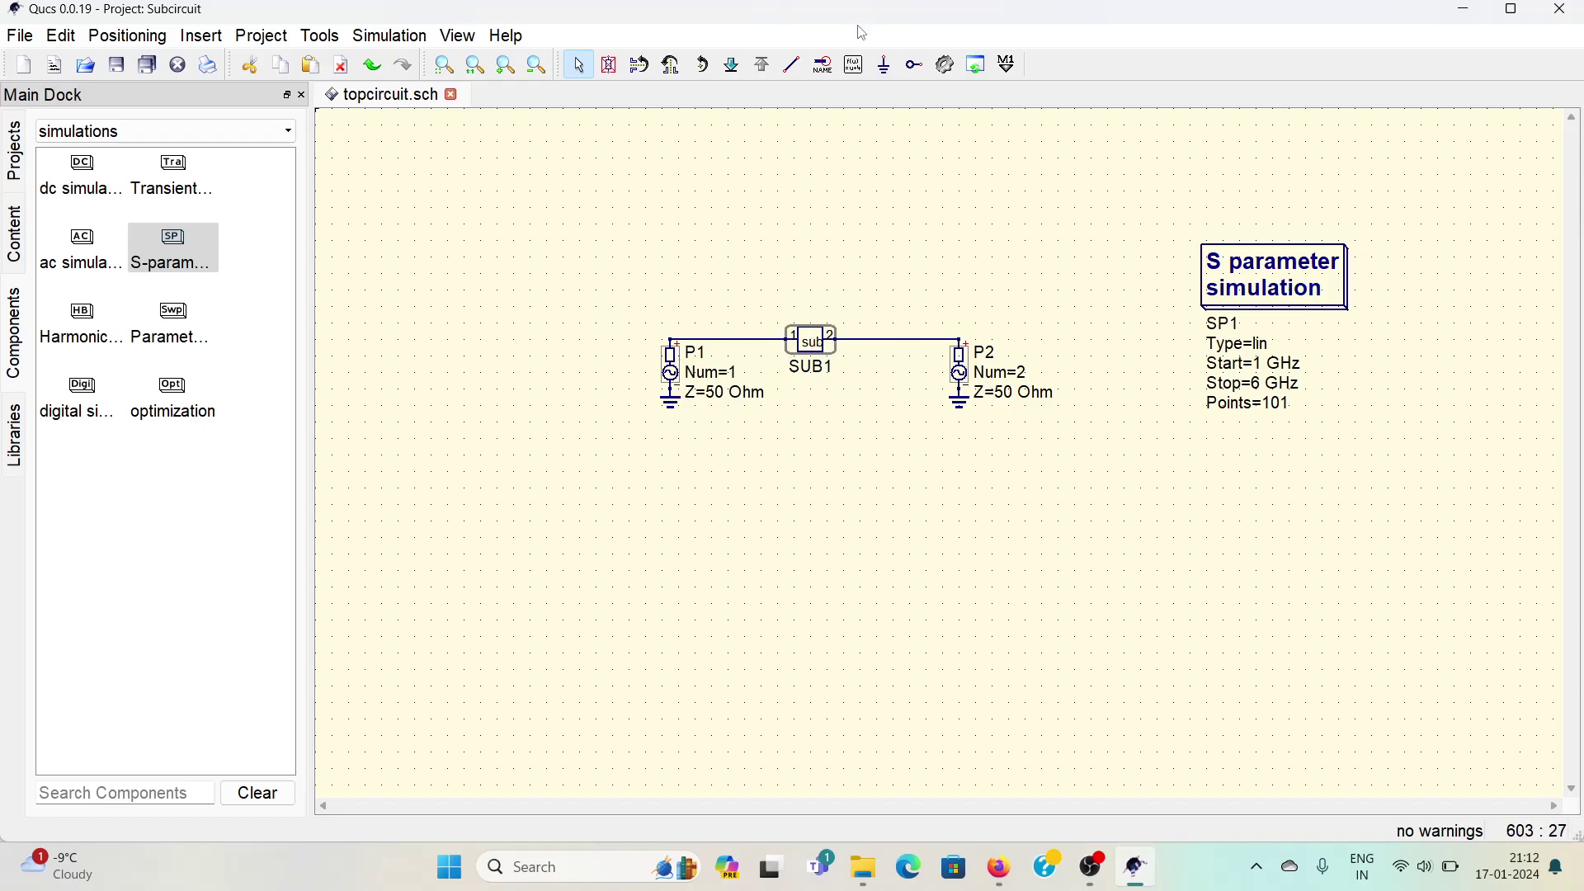
pyautogui.click(732, 65)
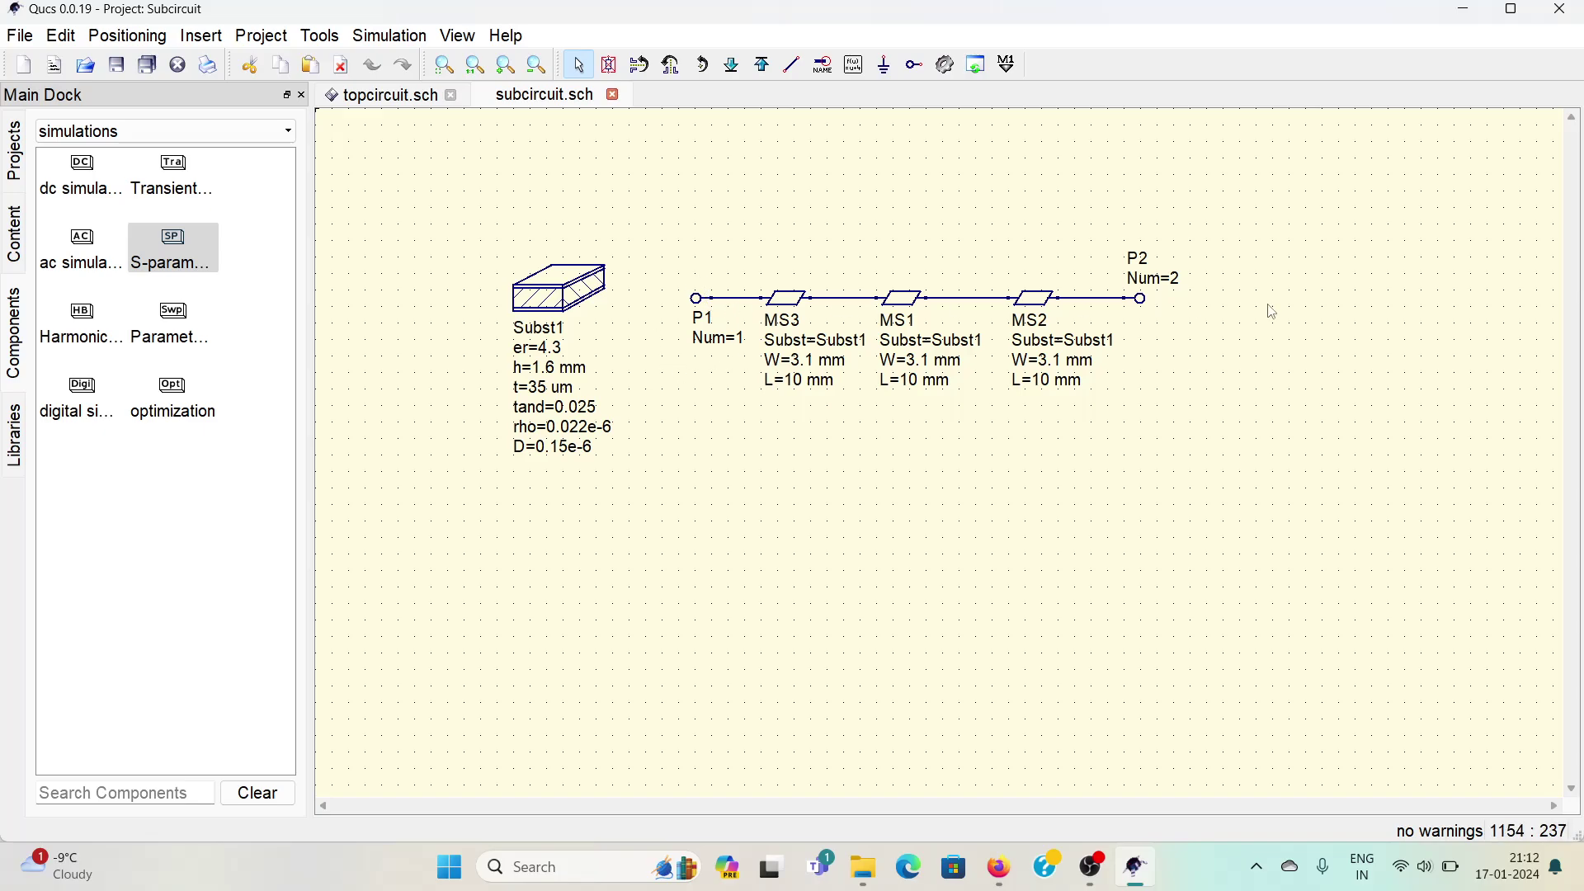
pyautogui.click(615, 96)
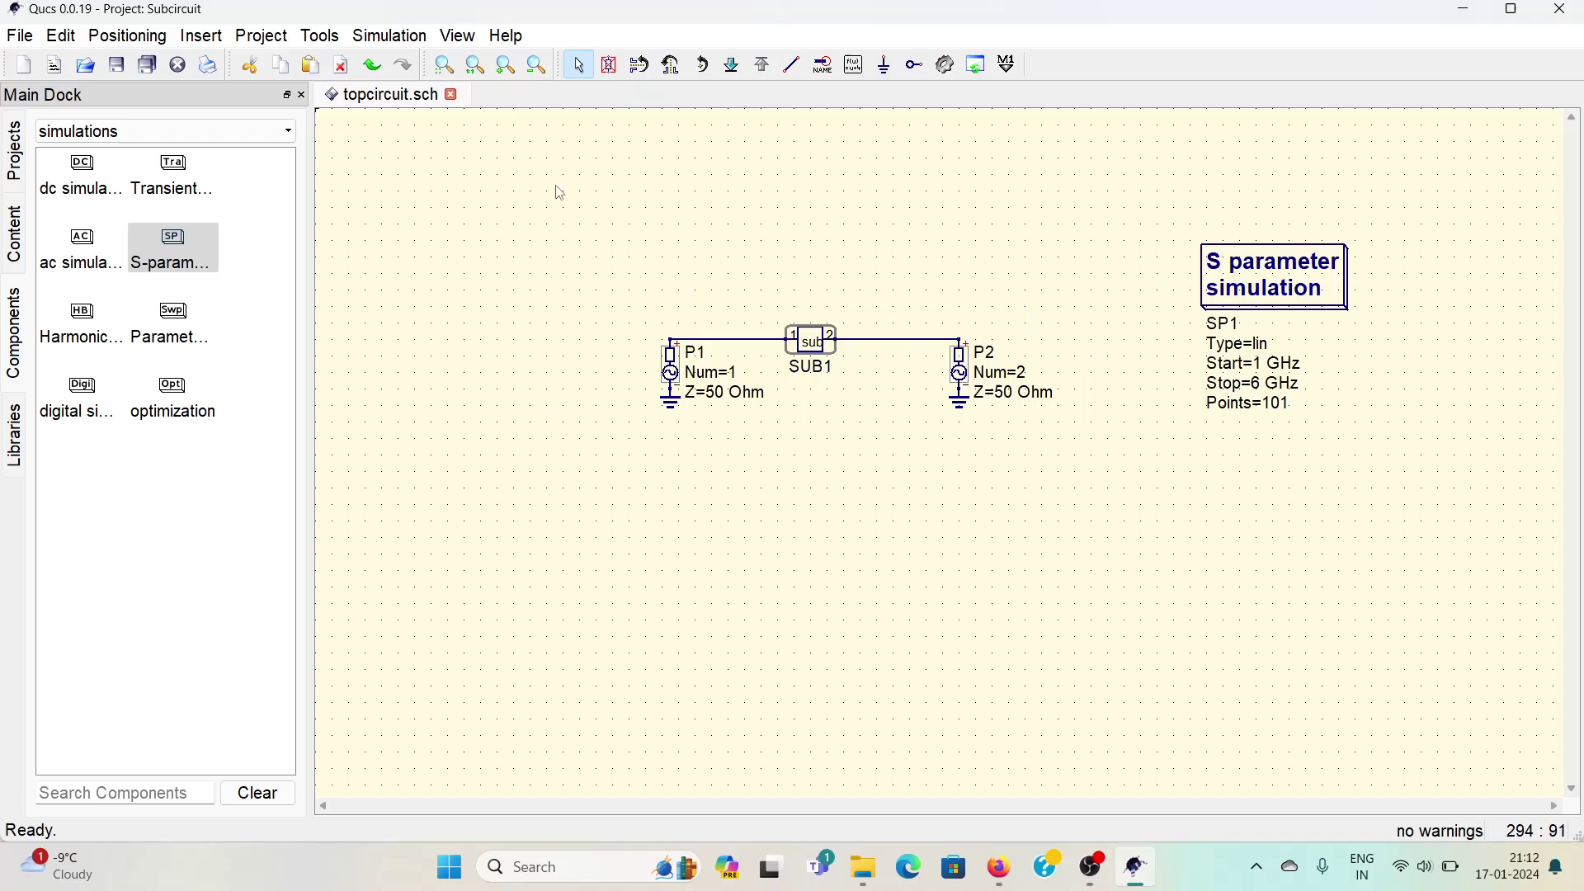
pyautogui.click(946, 66)
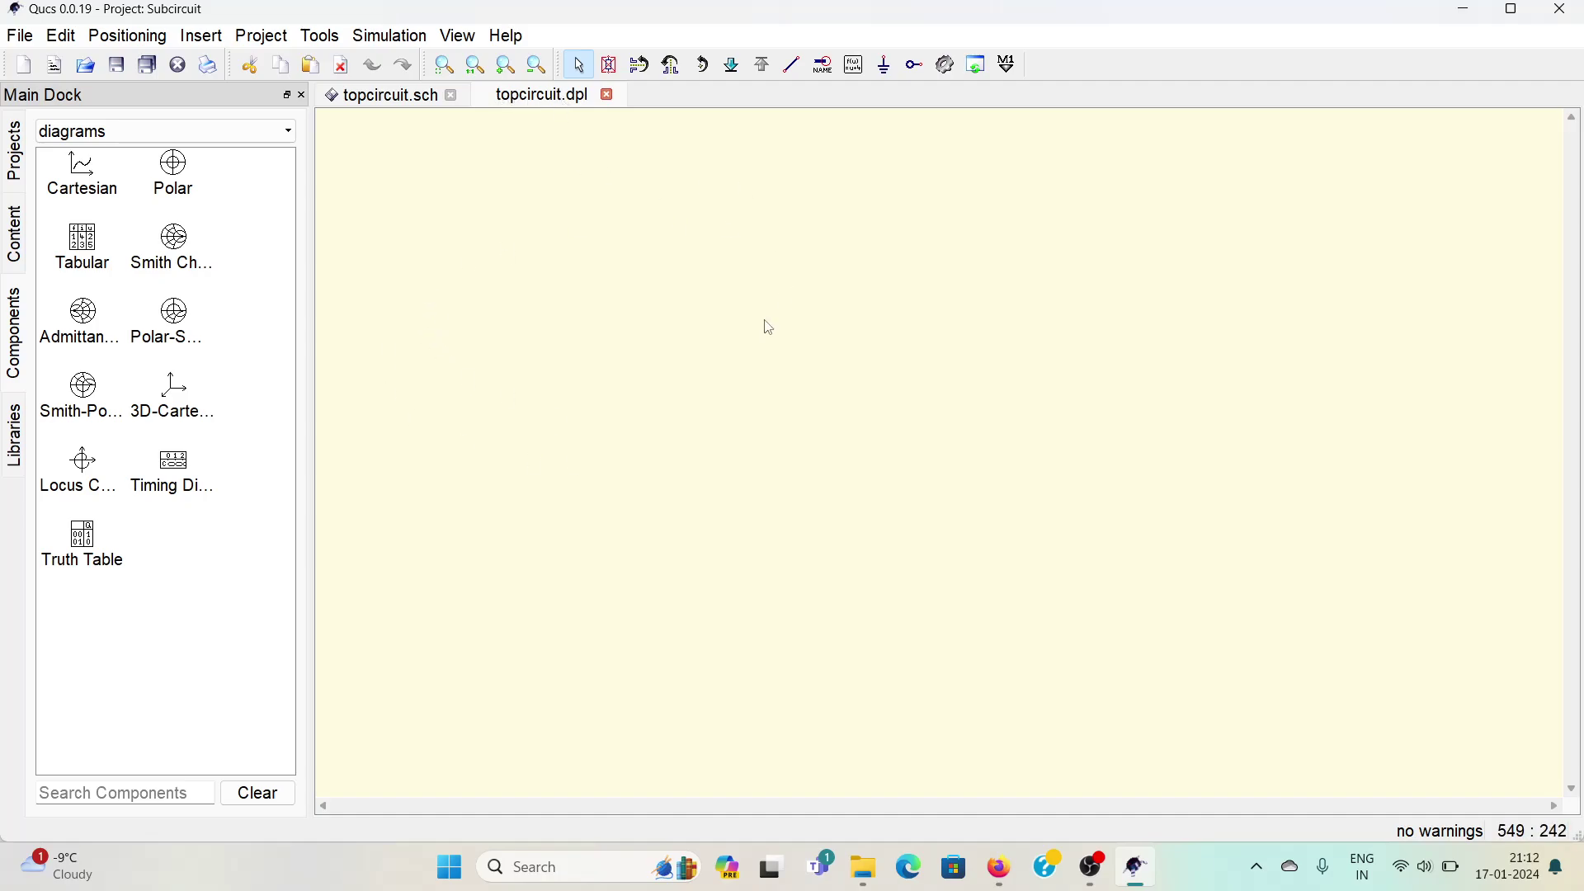
# - Discard a Cartesian diagram left without a graph and go back to topcircuit.sch
pyautogui.click(83, 186)
pyautogui.click(703, 394)
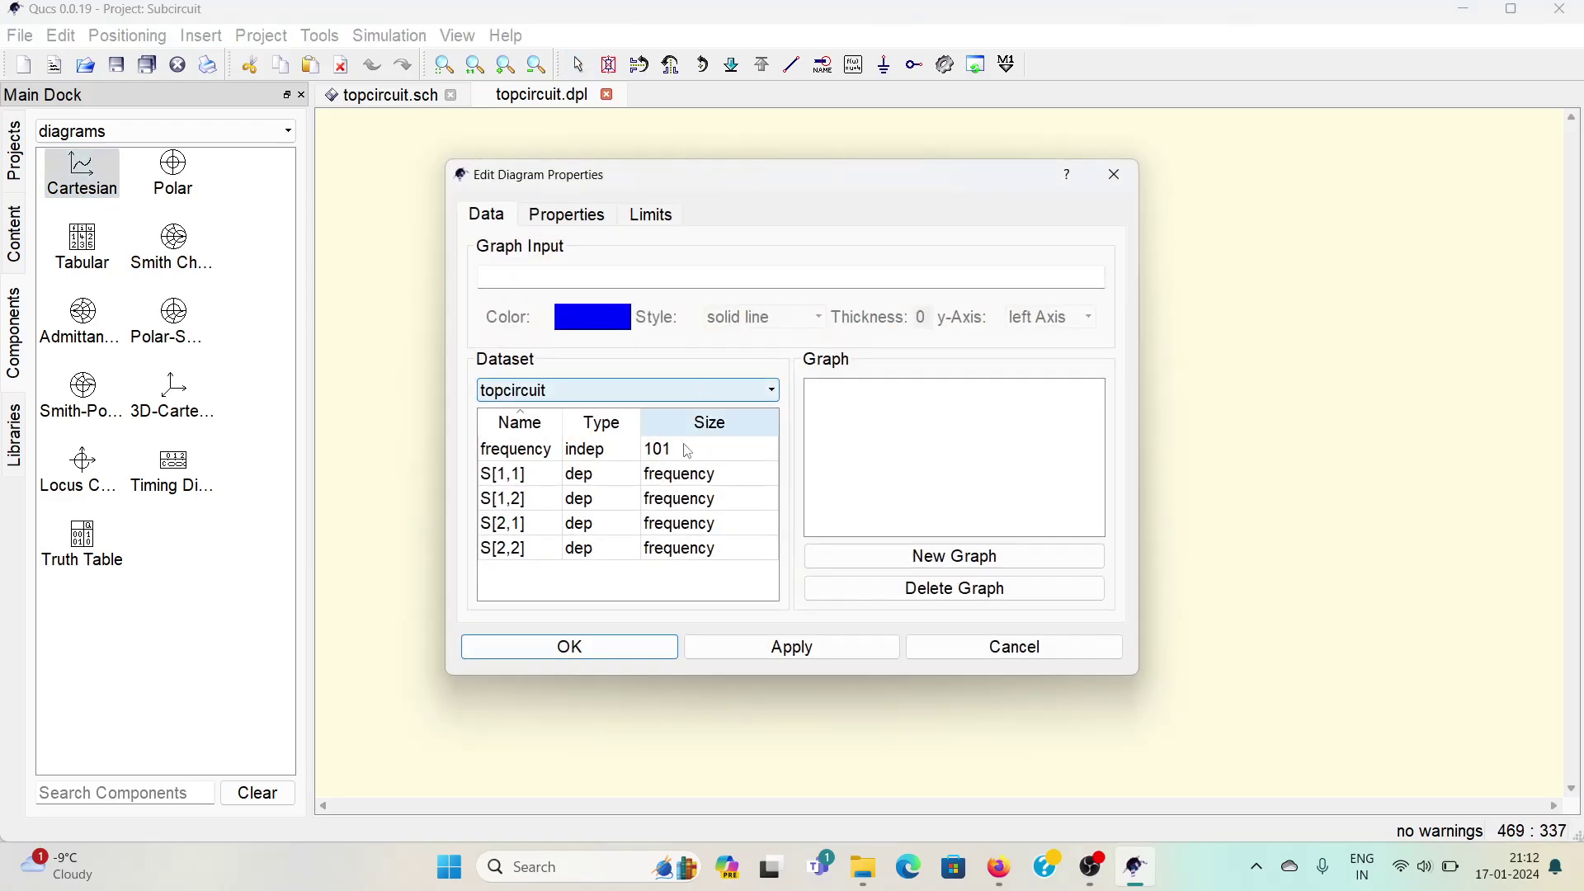
pyautogui.click(1113, 175)
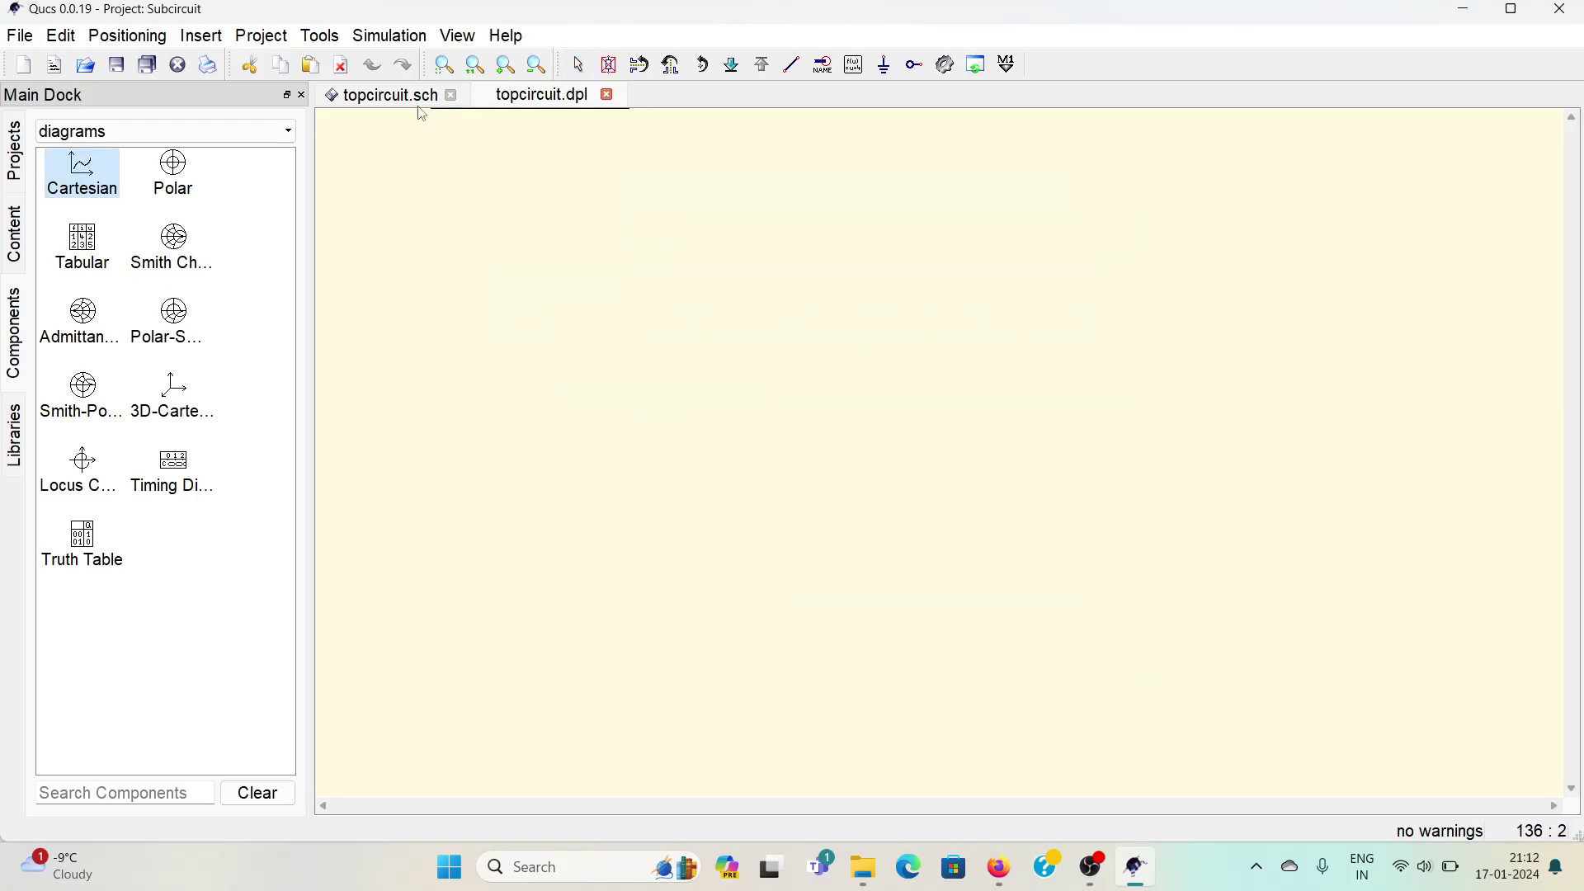
pyautogui.click(394, 101)
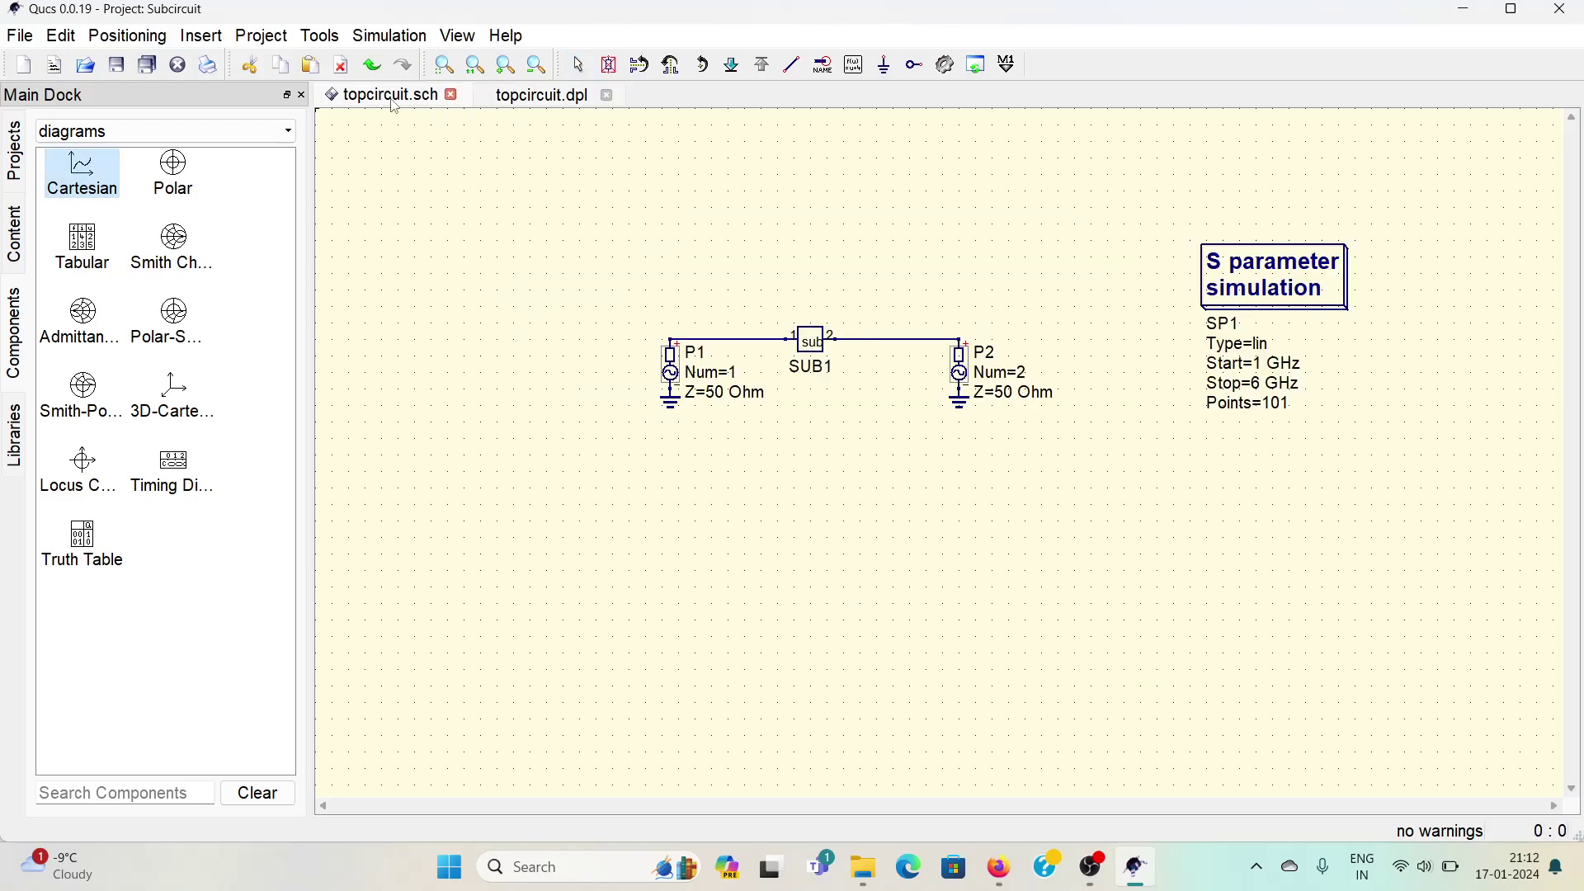
# - Add equation Eqn1 defining dBS11 = dB(S[1,1]) below the circuit and rerun the simulation
pyautogui.click(855, 64)
pyautogui.click(677, 549)
pyautogui.press('Escape')
pyautogui.doubleClick(685, 538)
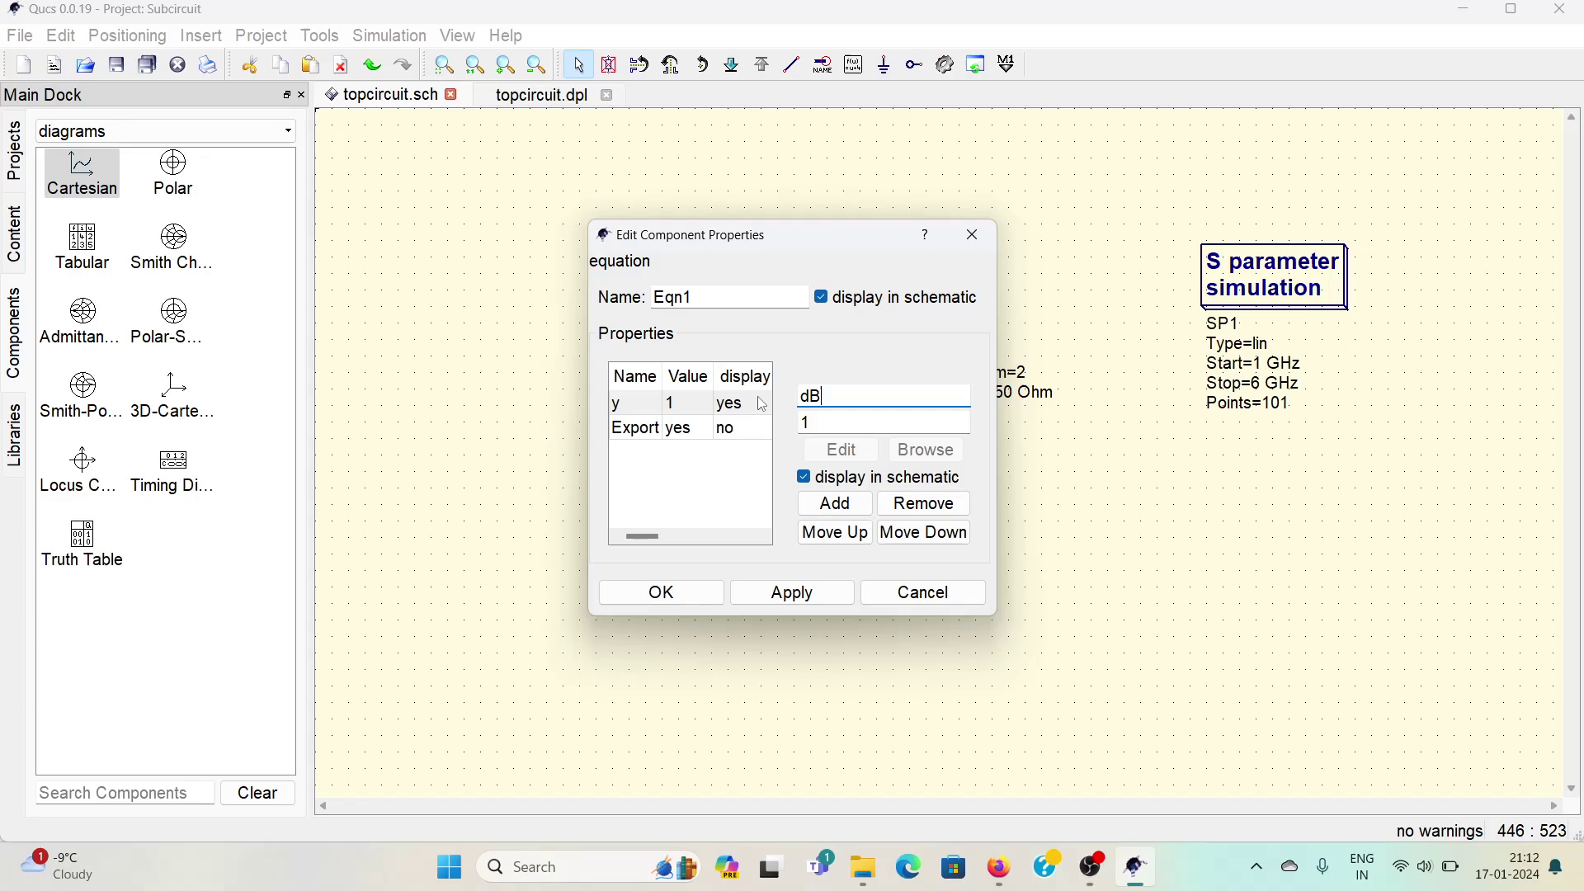
pyautogui.press('Tab')
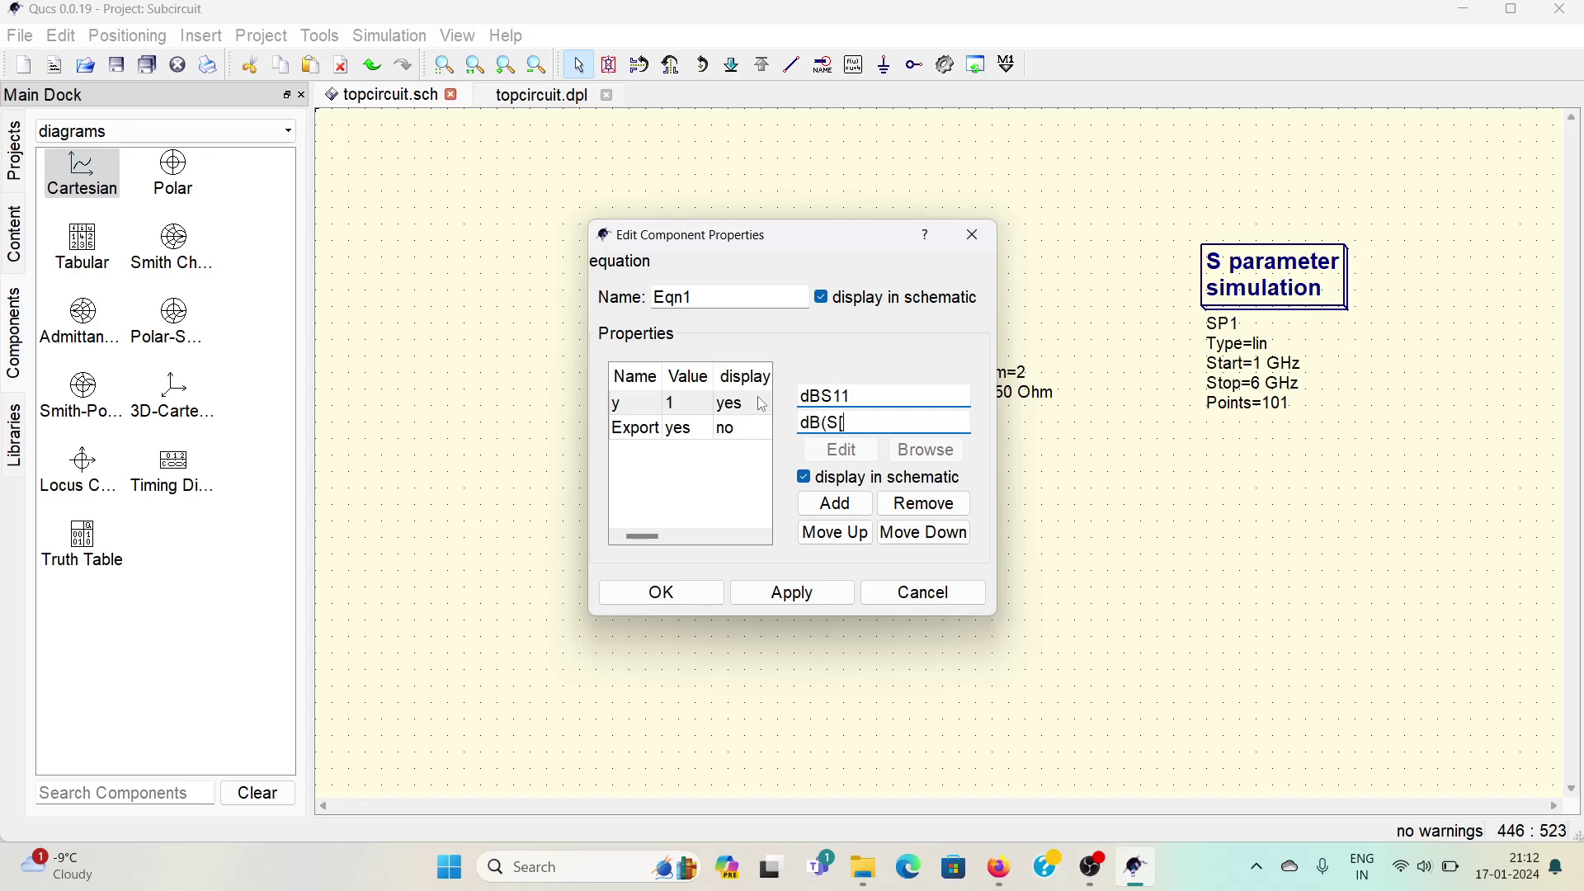
pyautogui.click(792, 592)
pyautogui.click(662, 592)
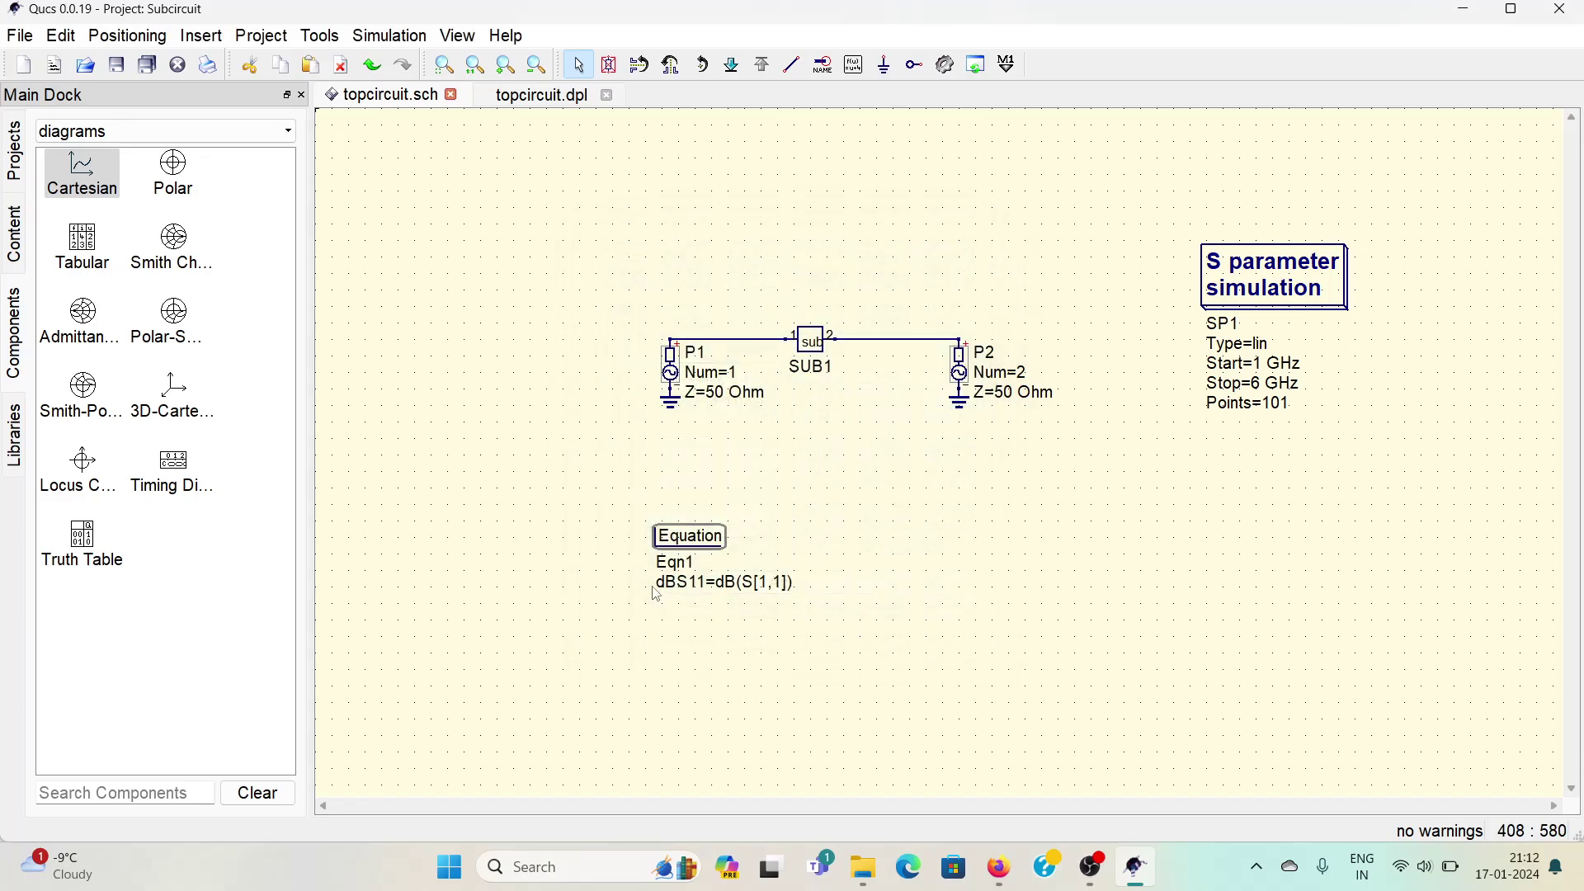
pyautogui.click(945, 64)
# - Place a new Cartesian diagram plotting the dBS11 graph
pyautogui.click(125, 196)
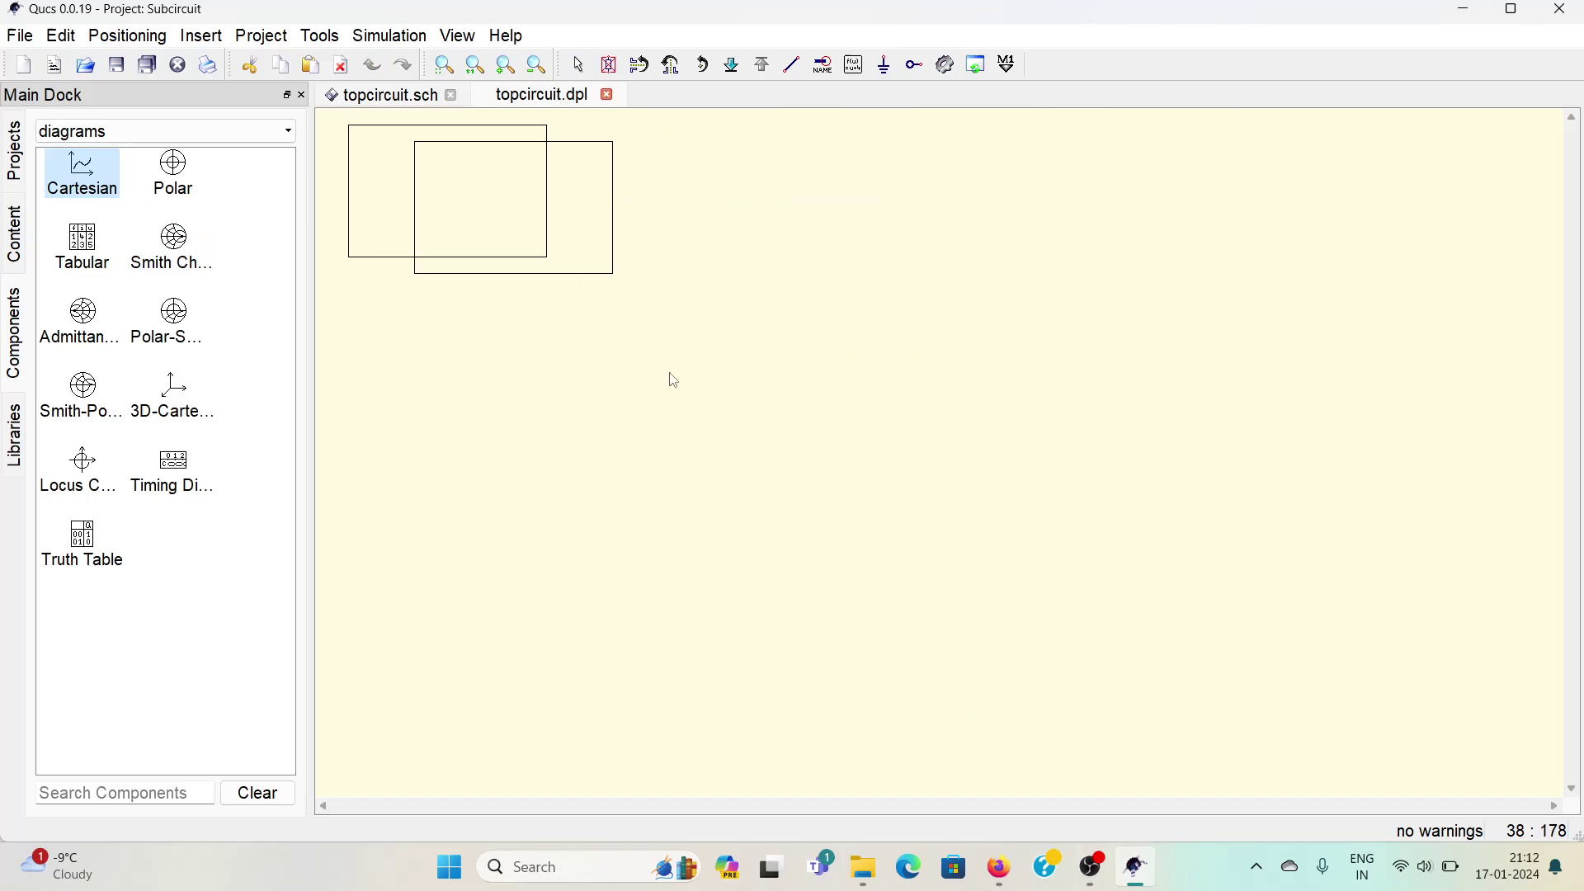
pyautogui.click(744, 431)
pyautogui.doubleClick(539, 455)
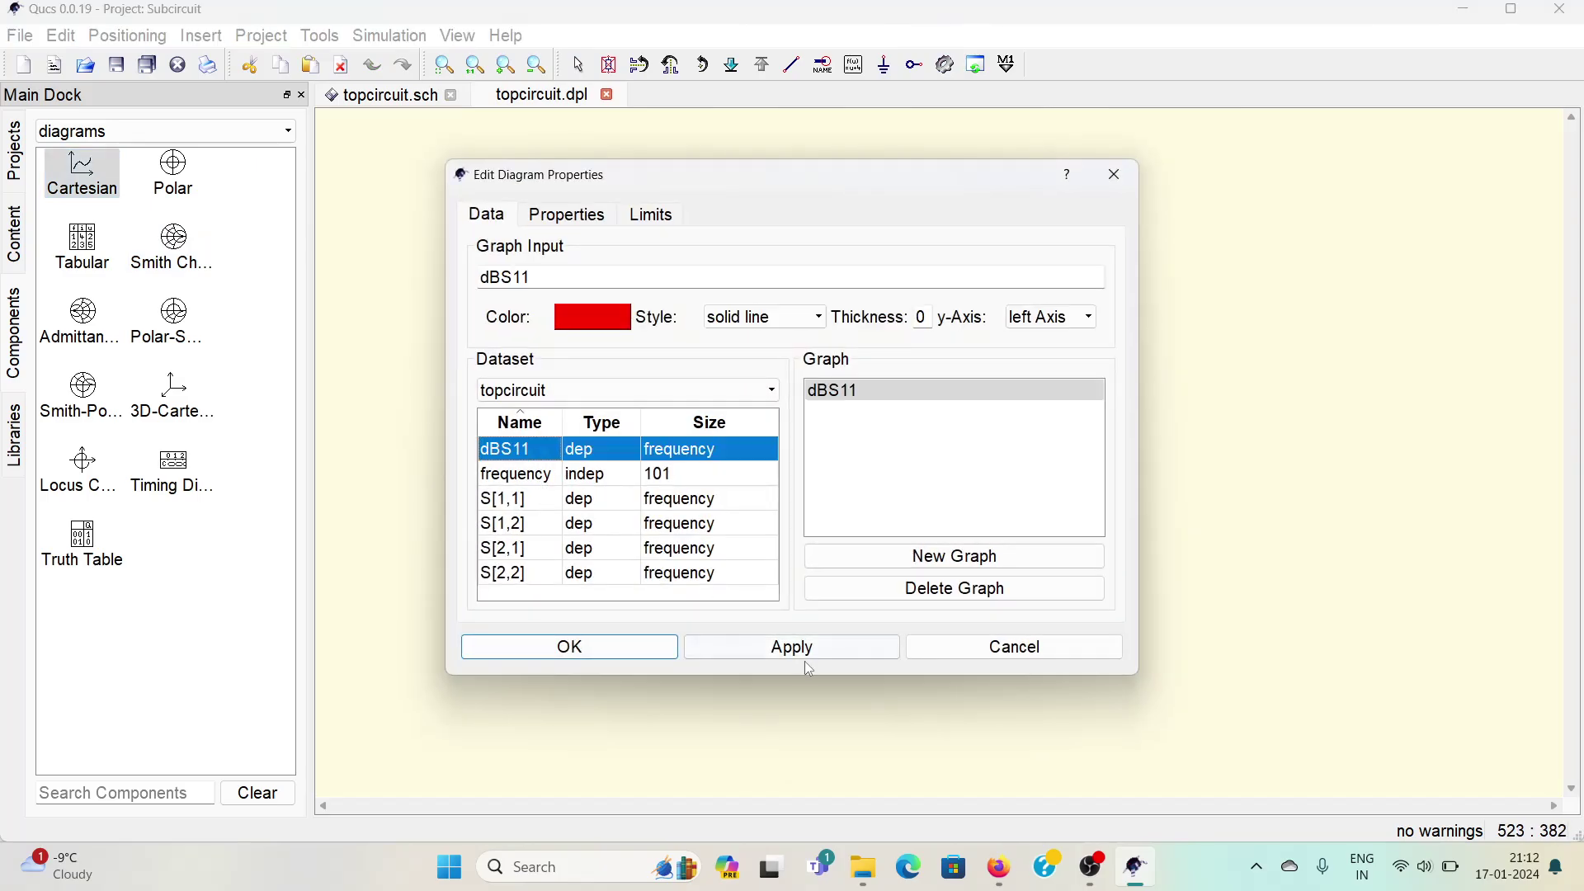
pyautogui.click(629, 648)
# - Enlarge the dBS11 plot, move it left and down, and stretch it wider
pyautogui.click(855, 390)
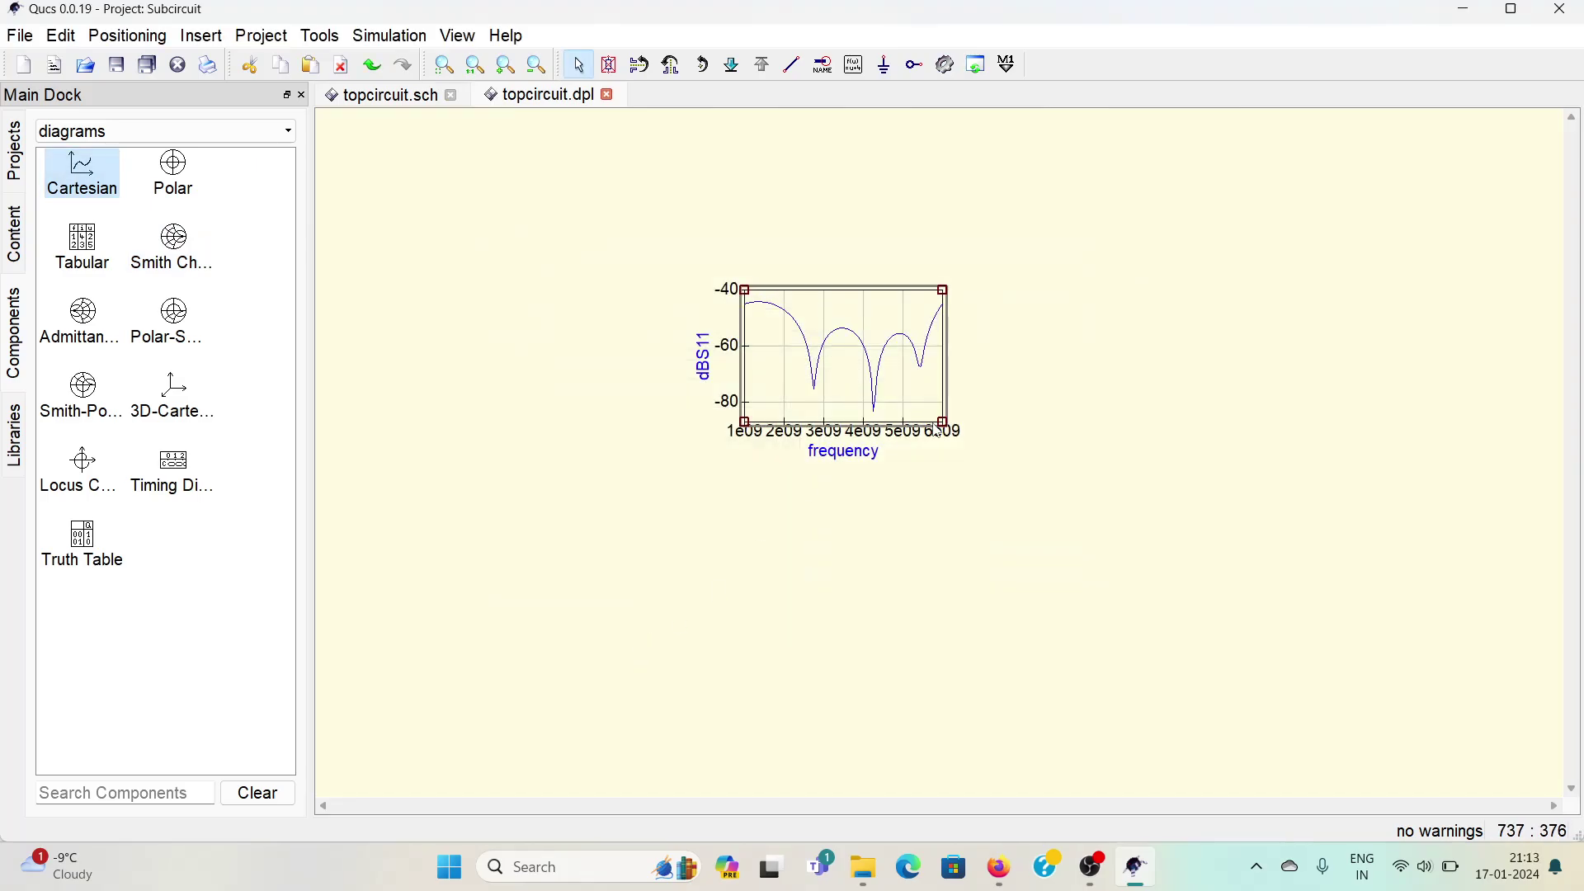
pyautogui.moveTo(943, 424); pyautogui.dragTo(1338, 507)
pyautogui.moveTo(991, 457); pyautogui.dragTo(857, 472)
pyautogui.moveTo(1208, 530); pyautogui.dragTo(1408, 534)
pyautogui.click(1557, 504)
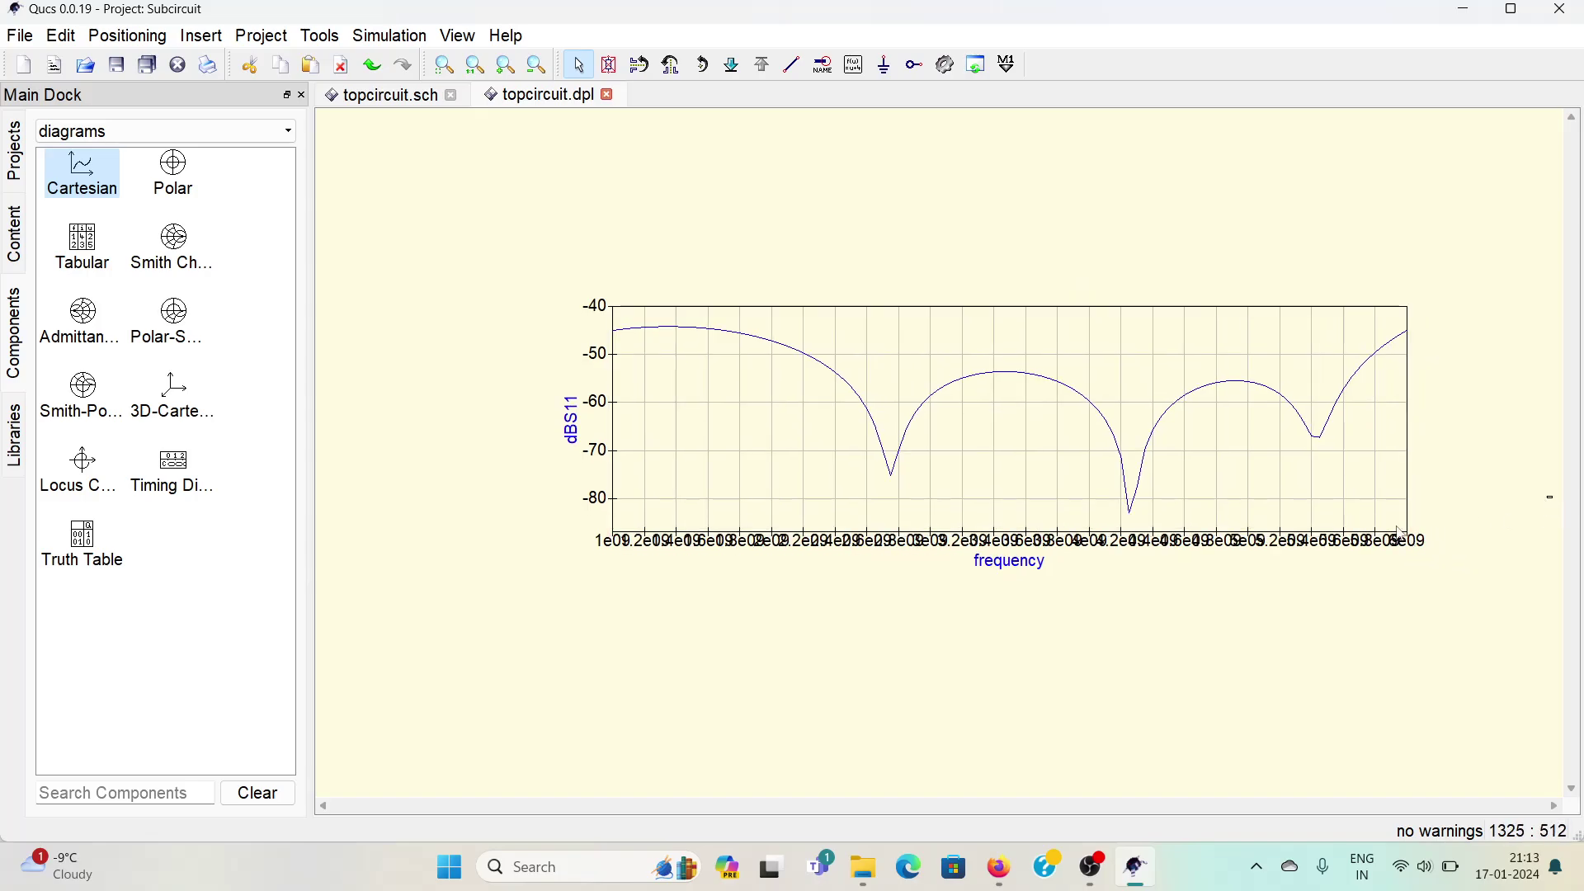
pyautogui.click(1411, 536)
# - Set the dBS11 frequency axis manually to 1e9–6e9 with a 0.5e9 tick step
pyautogui.doubleClick(1180, 456)
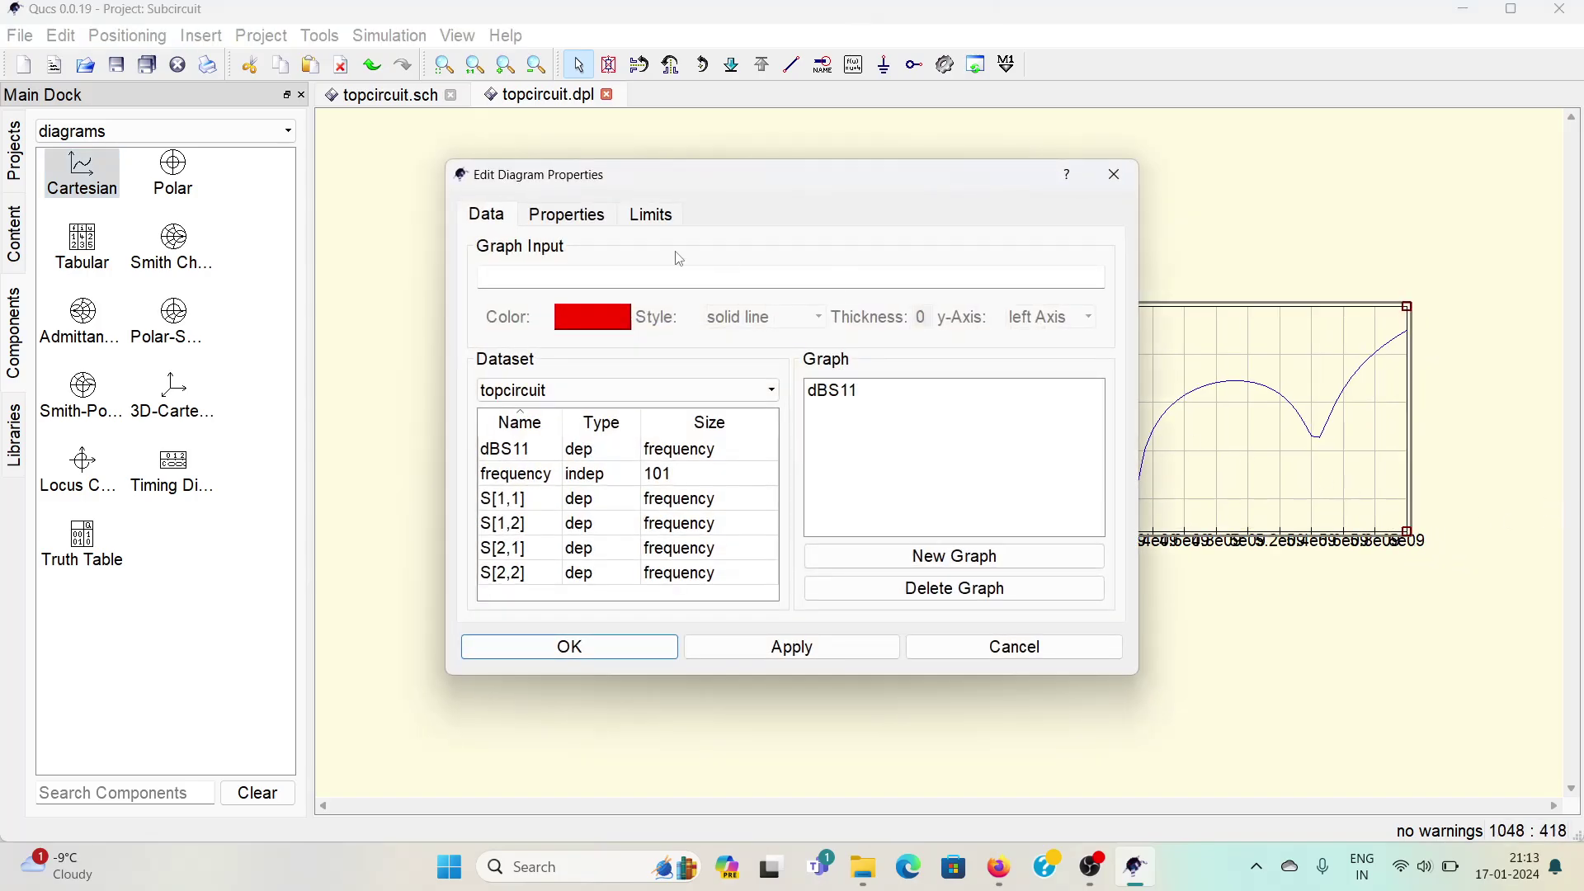
pyautogui.click(639, 218)
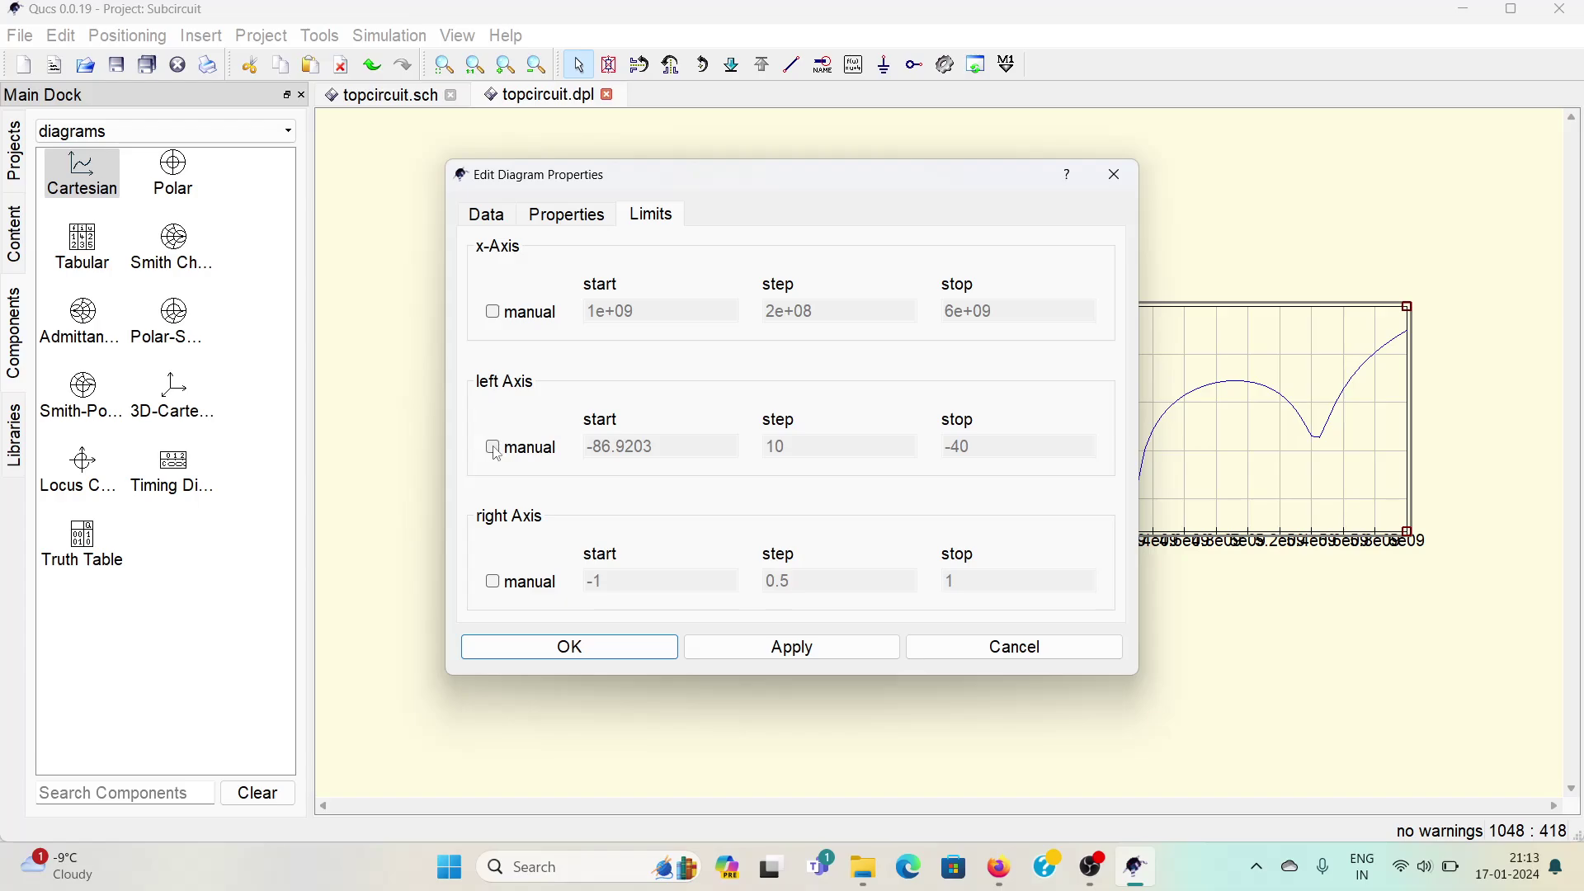
pyautogui.click(493, 315)
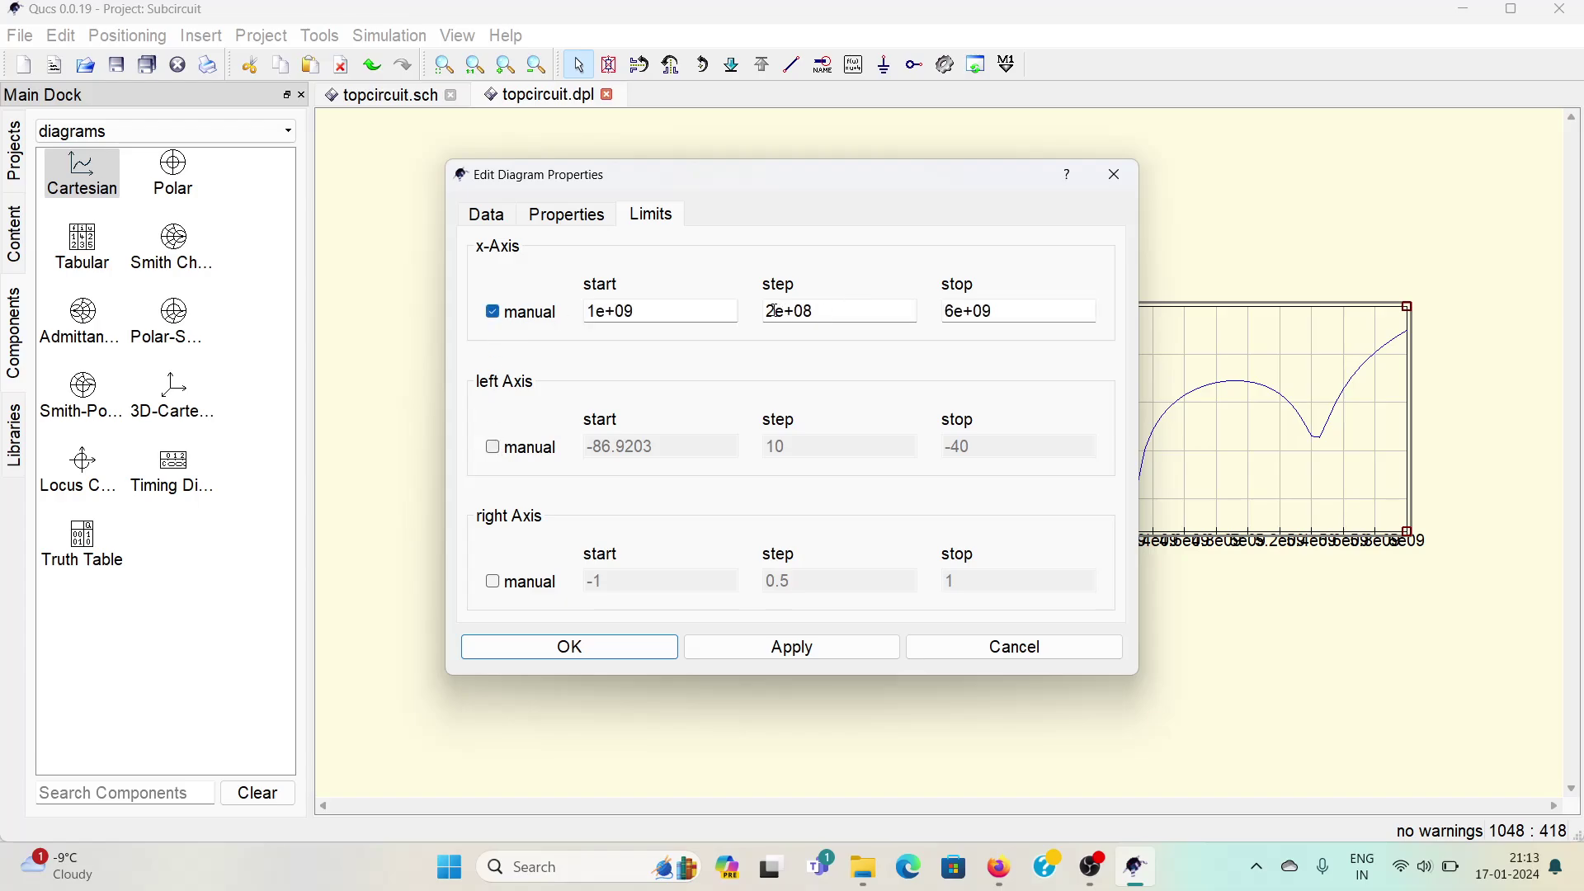
pyautogui.write('0.5')
pyautogui.write('9')
pyautogui.click(792, 647)
pyautogui.click(611, 640)
# - Reposition the dBS11 chart slightly left and up, then nudge it right
pyautogui.click(961, 192)
pyautogui.moveTo(887, 367); pyautogui.dragTo(839, 350)
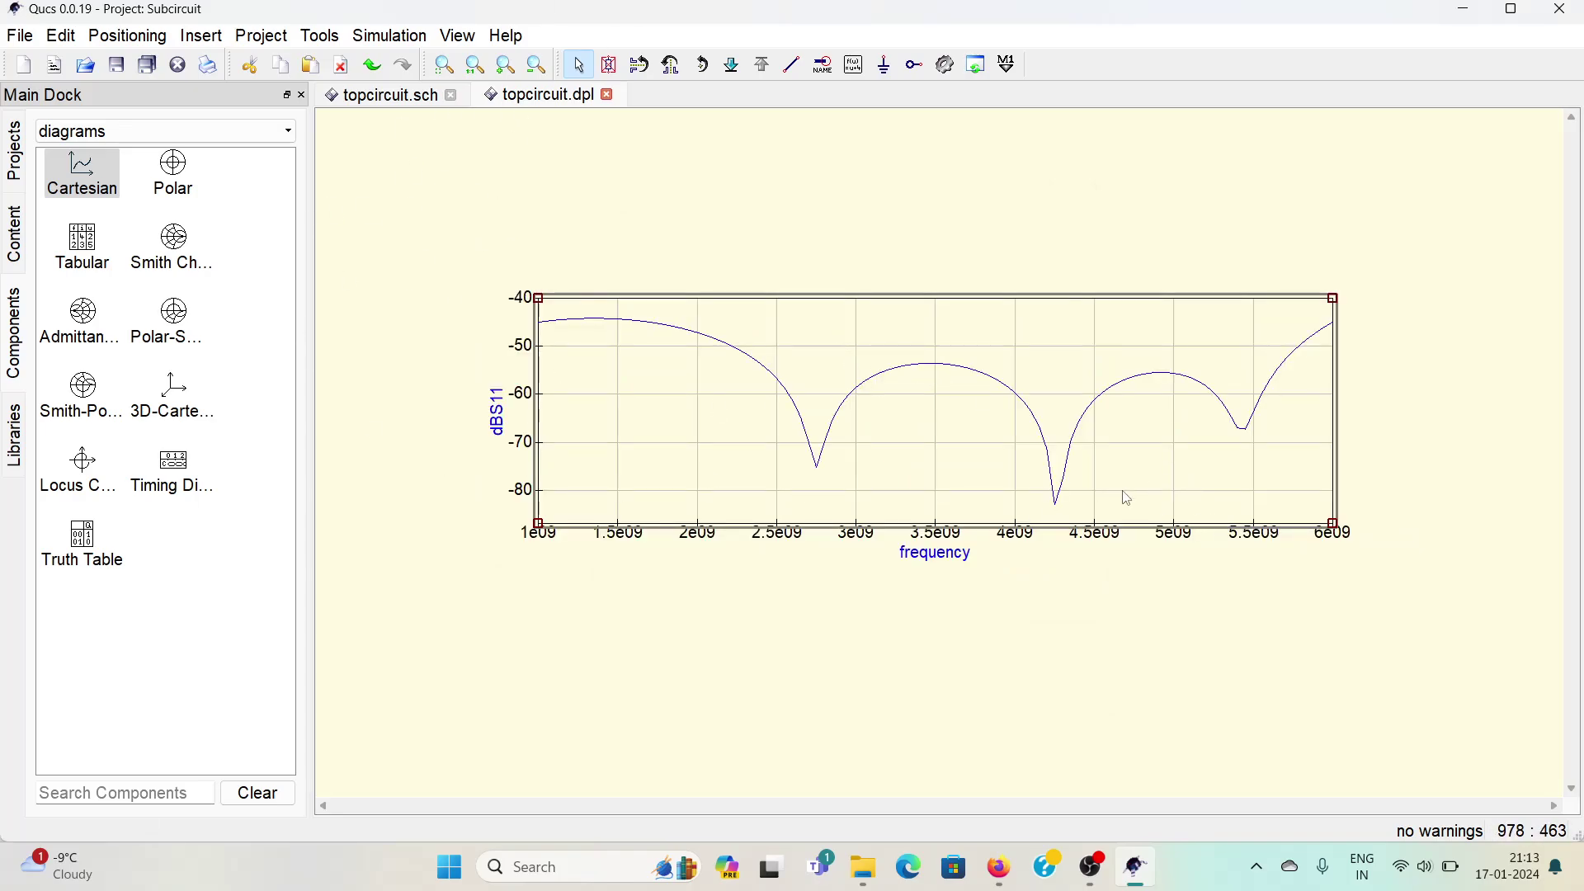
pyautogui.click(799, 213)
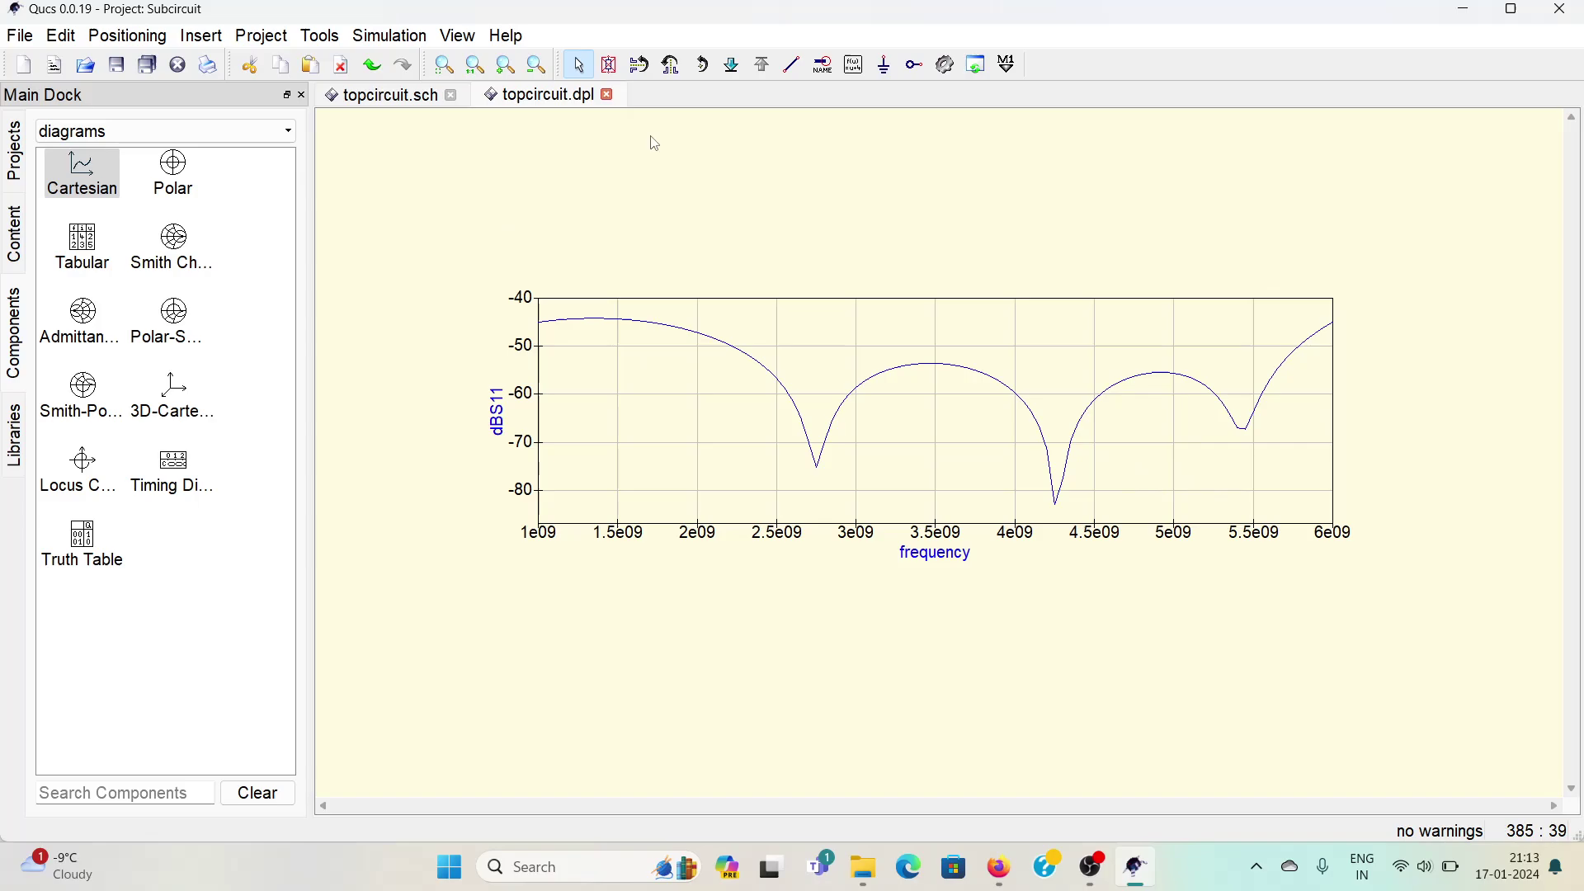
pyautogui.moveTo(1345, 511); pyautogui.dragTo(1377, 511)
# - Open SUB1's microstrip schematic from topcircuit.sch, then return to the topcircuit.dpl plot page
pyautogui.click(391, 100)
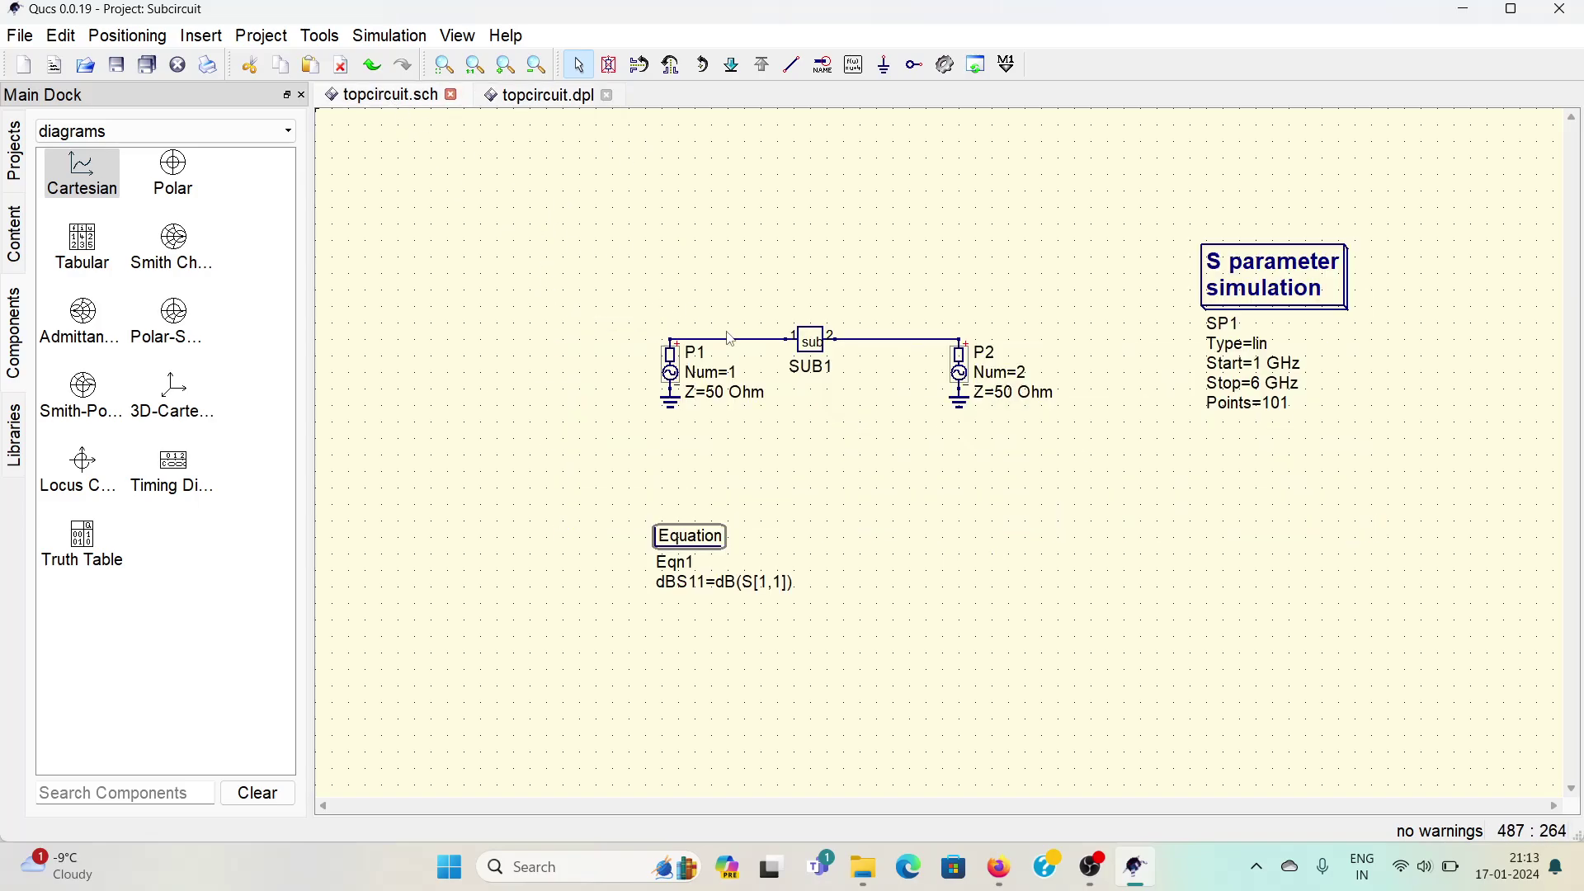
pyautogui.click(732, 68)
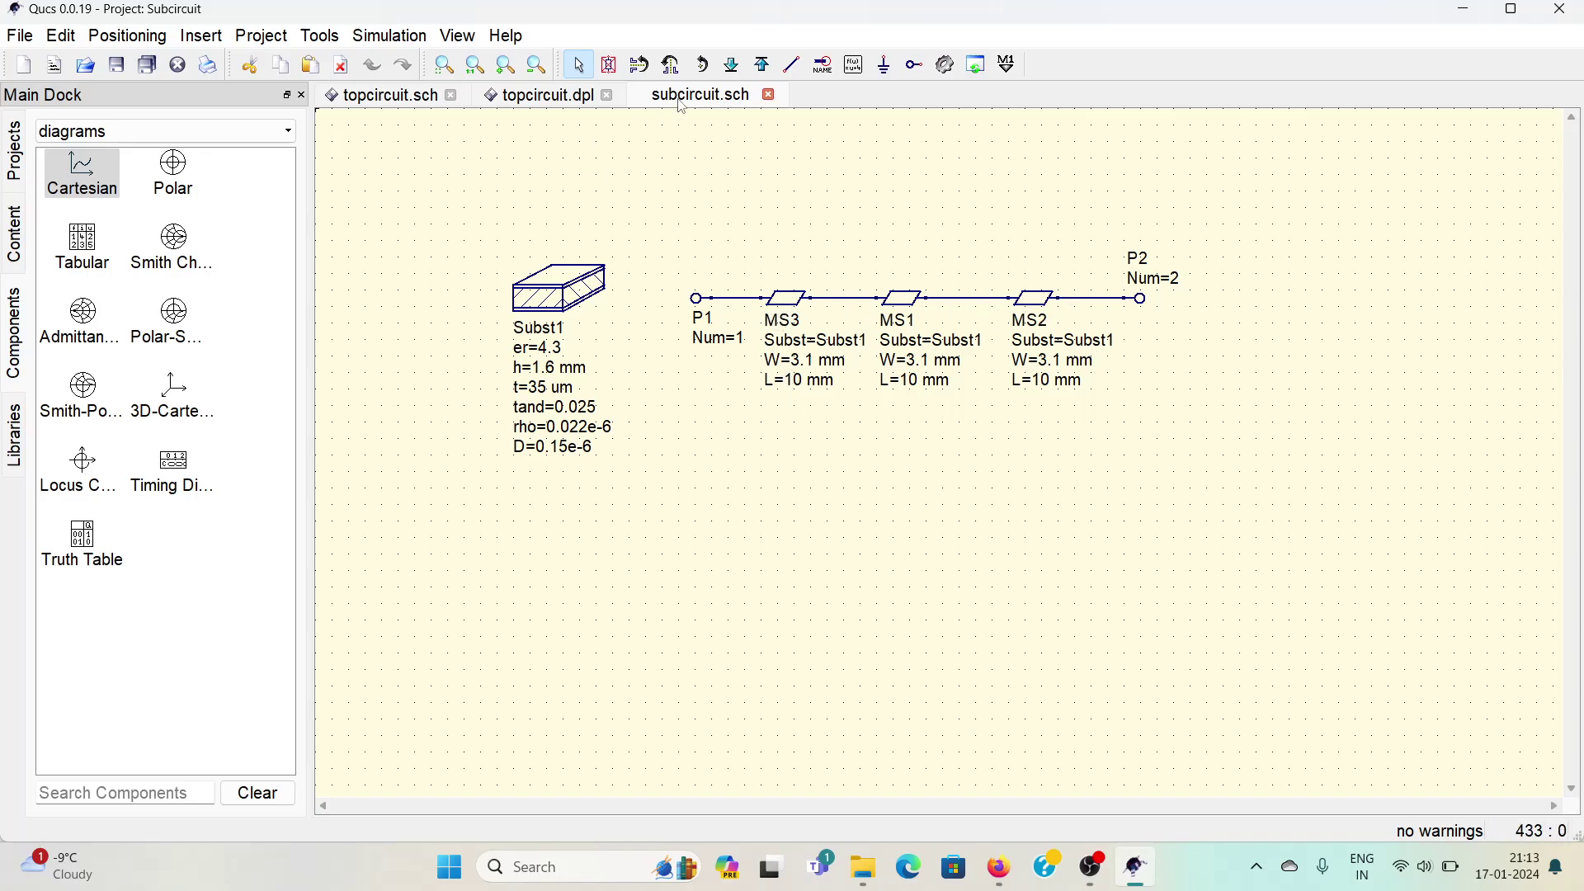
pyautogui.click(563, 97)
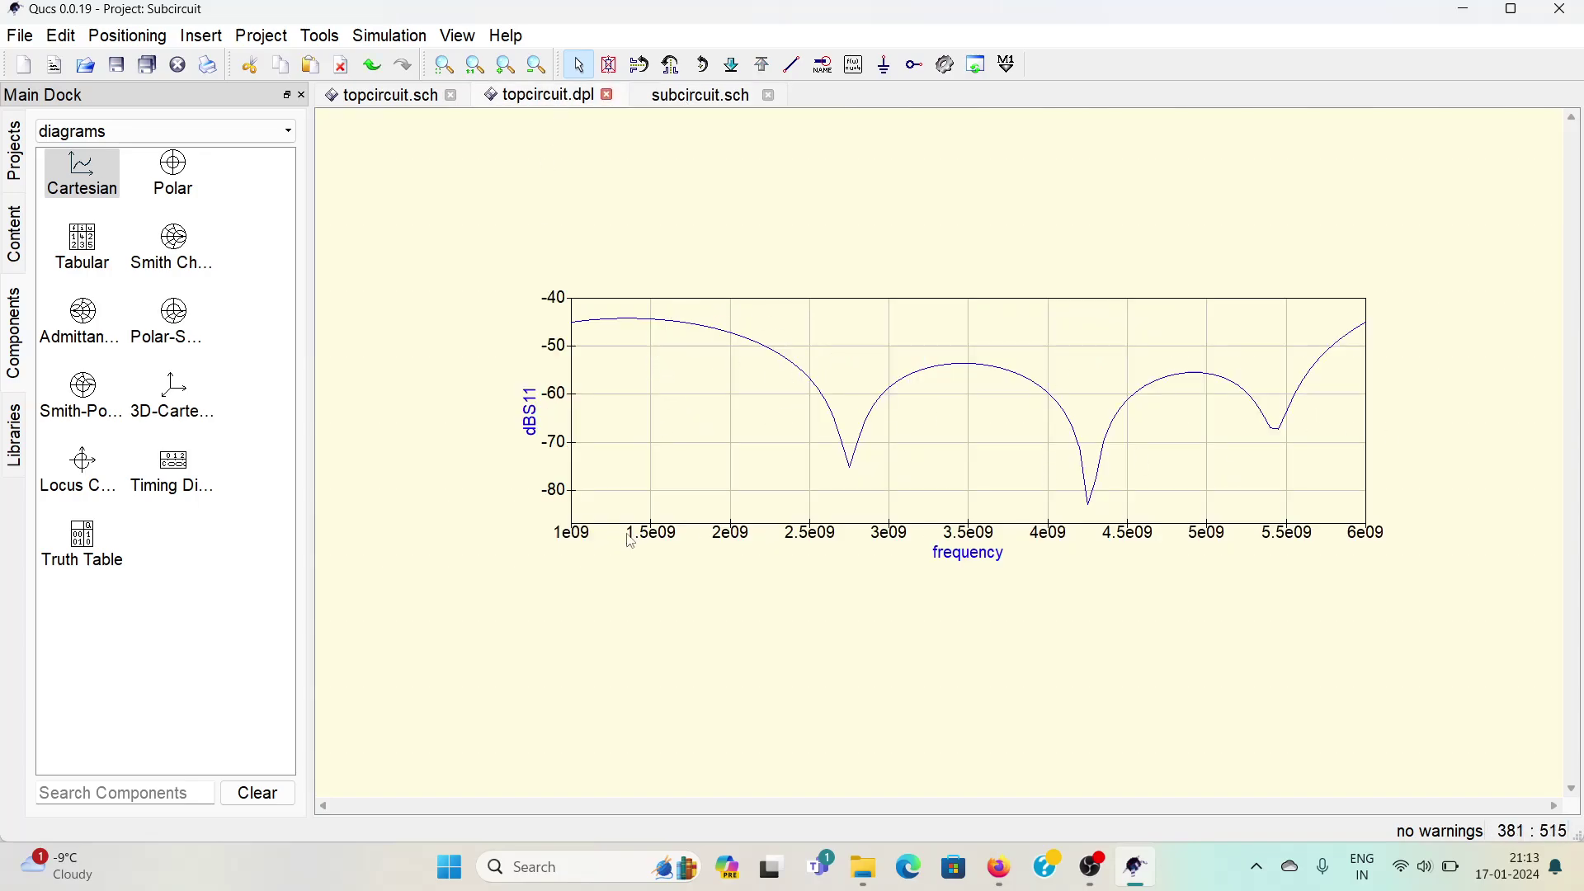
# - Place a Smith chart below the dBS11 plot showing the S[1,1] graph
pyautogui.click(173, 244)
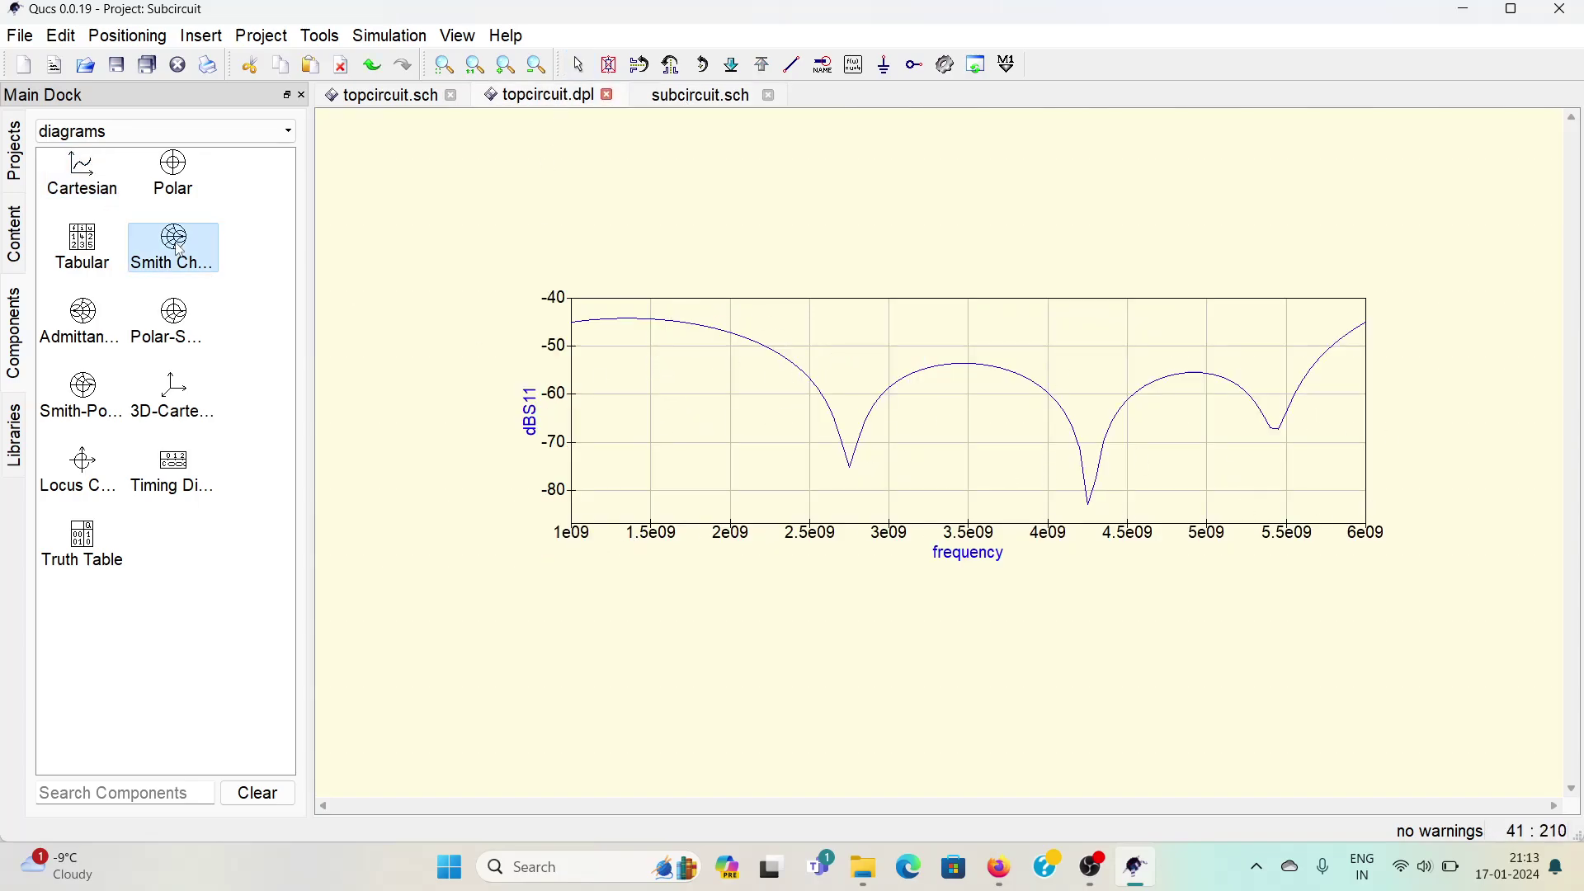
pyautogui.click(586, 765)
pyautogui.click(515, 504)
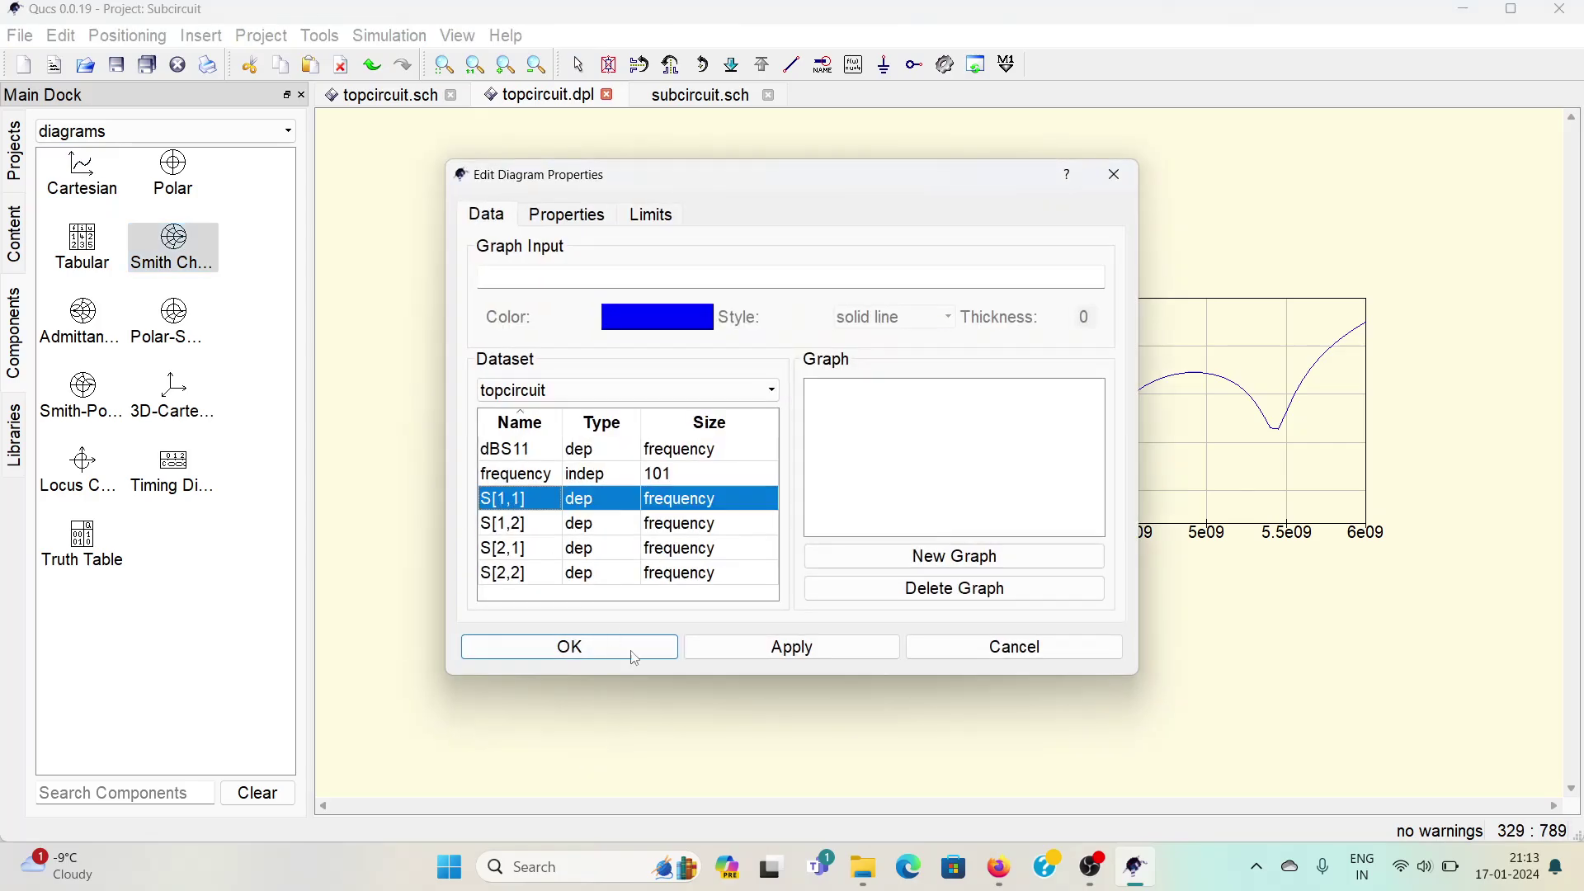
pyautogui.click(701, 646)
pyautogui.click(629, 651)
pyautogui.click(716, 754)
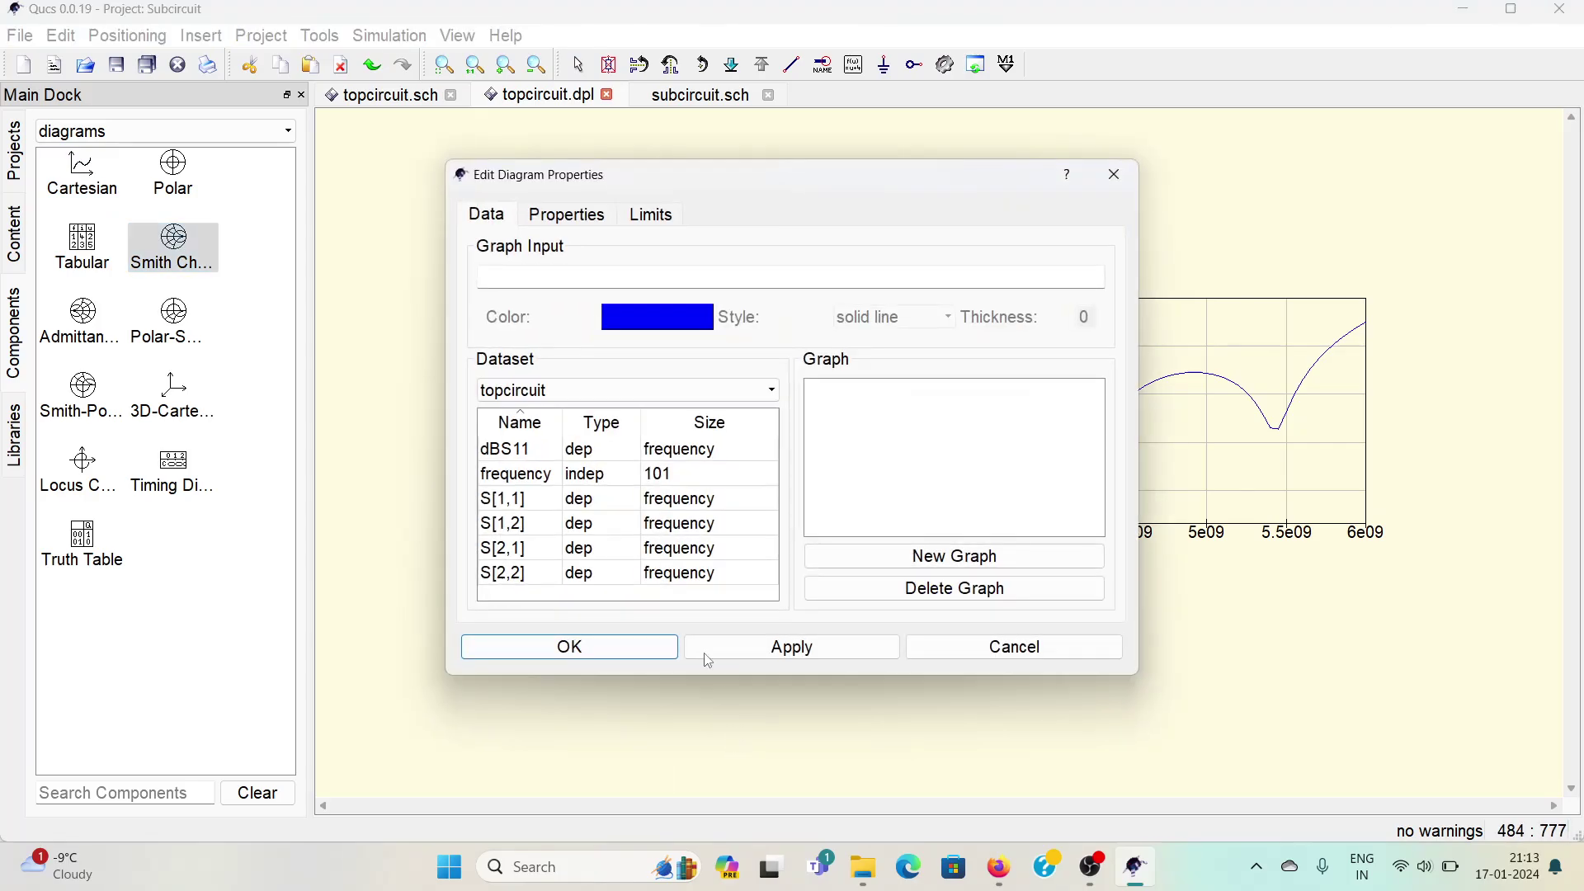
pyautogui.doubleClick(521, 499)
pyautogui.click(702, 648)
pyautogui.click(629, 650)
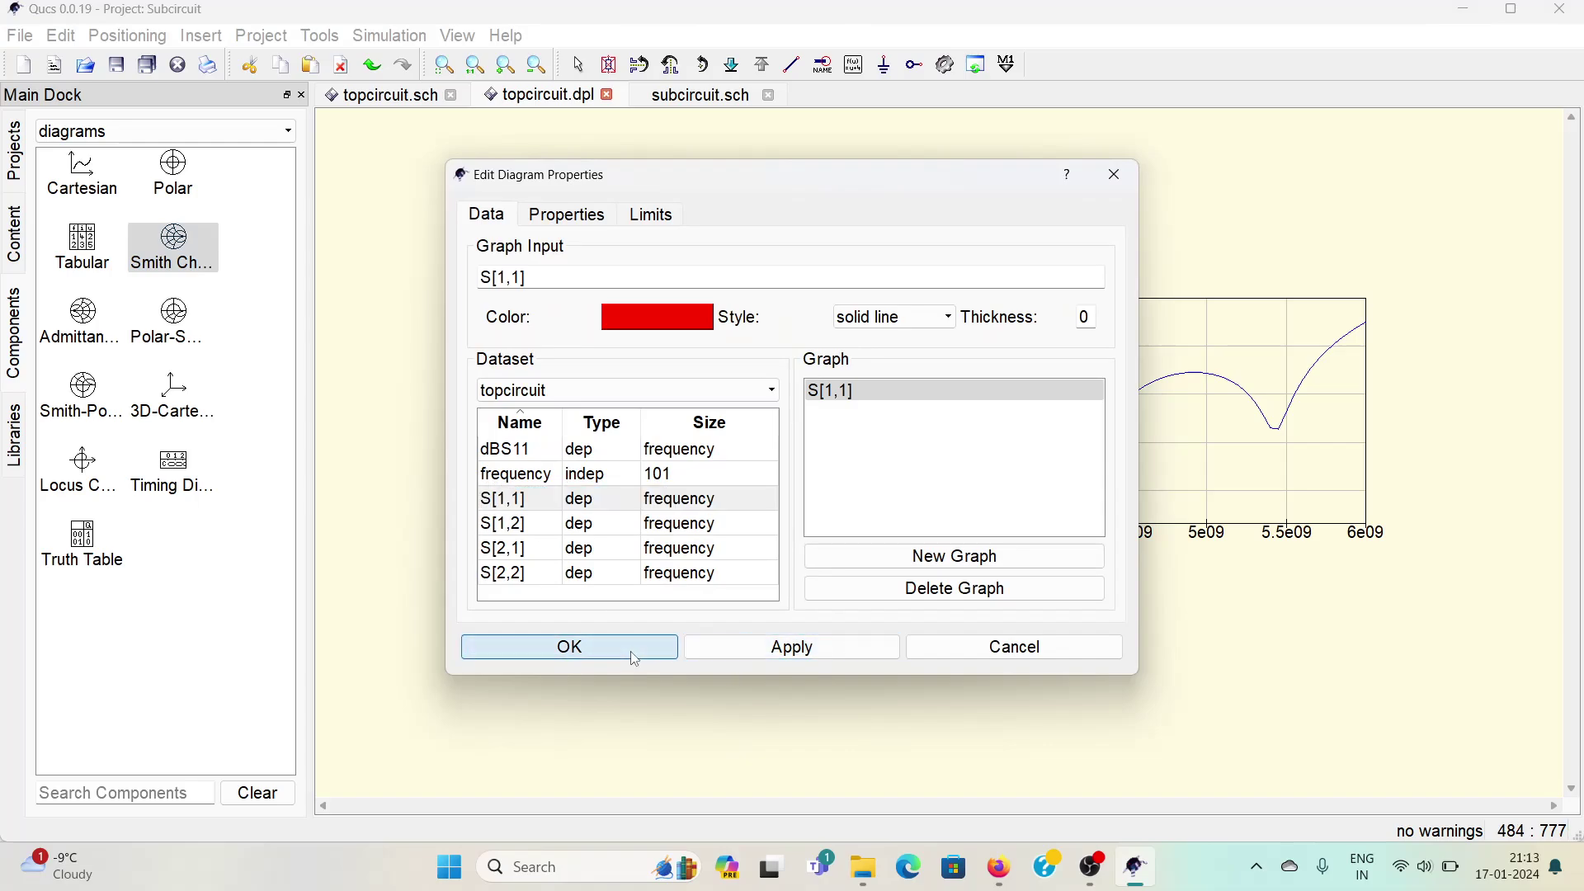
pyautogui.press('Escape')
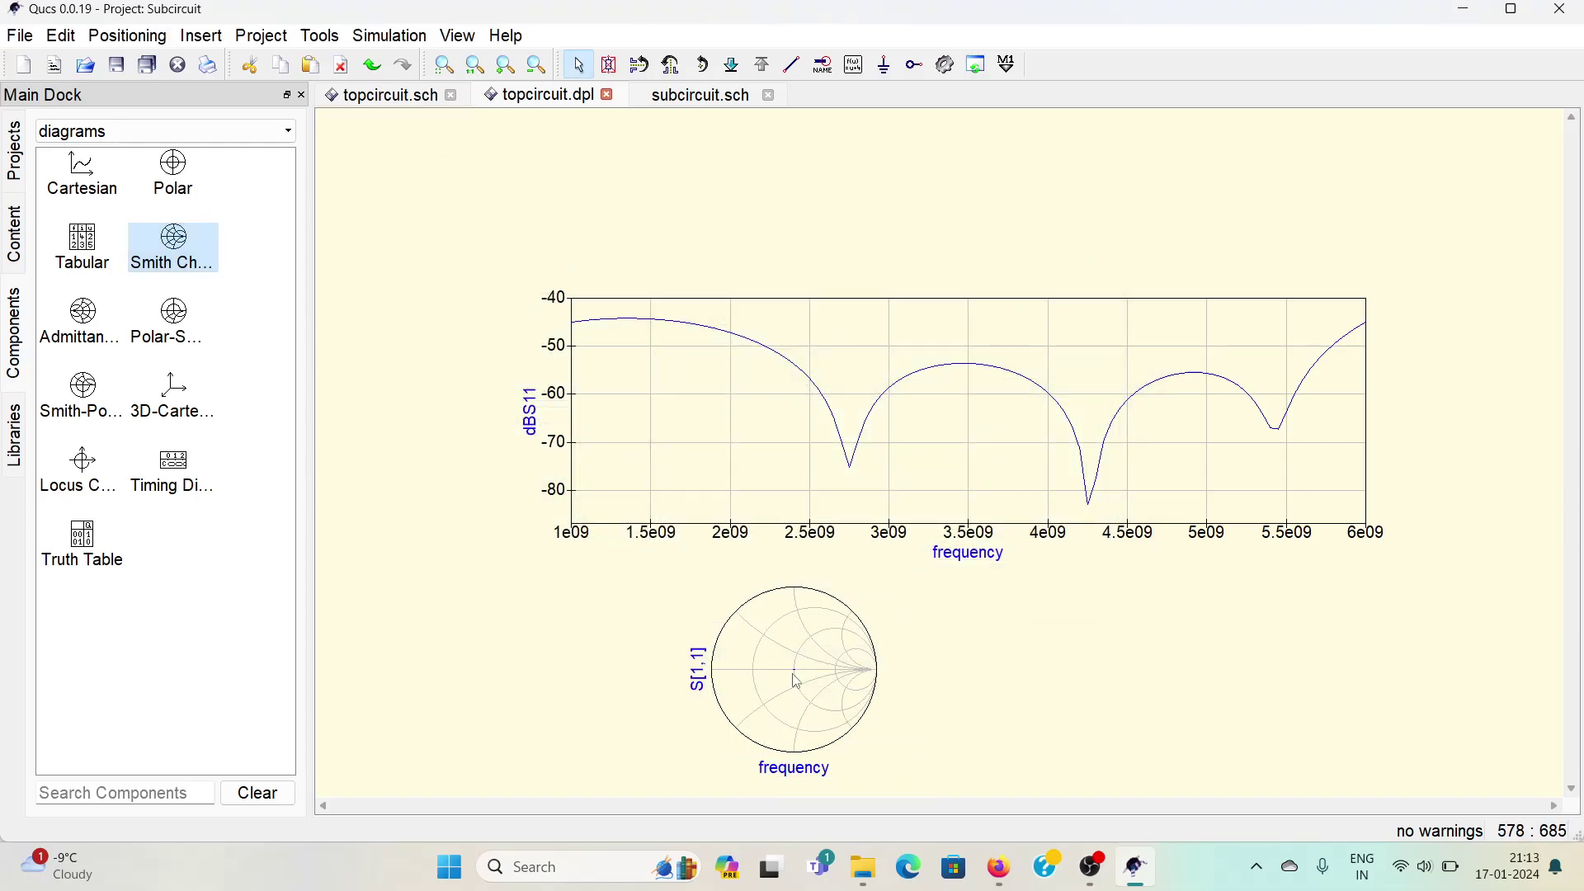
# - Set a marker on the S[1,1] trace and step it to 5.6e+09
pyautogui.click(1007, 64)
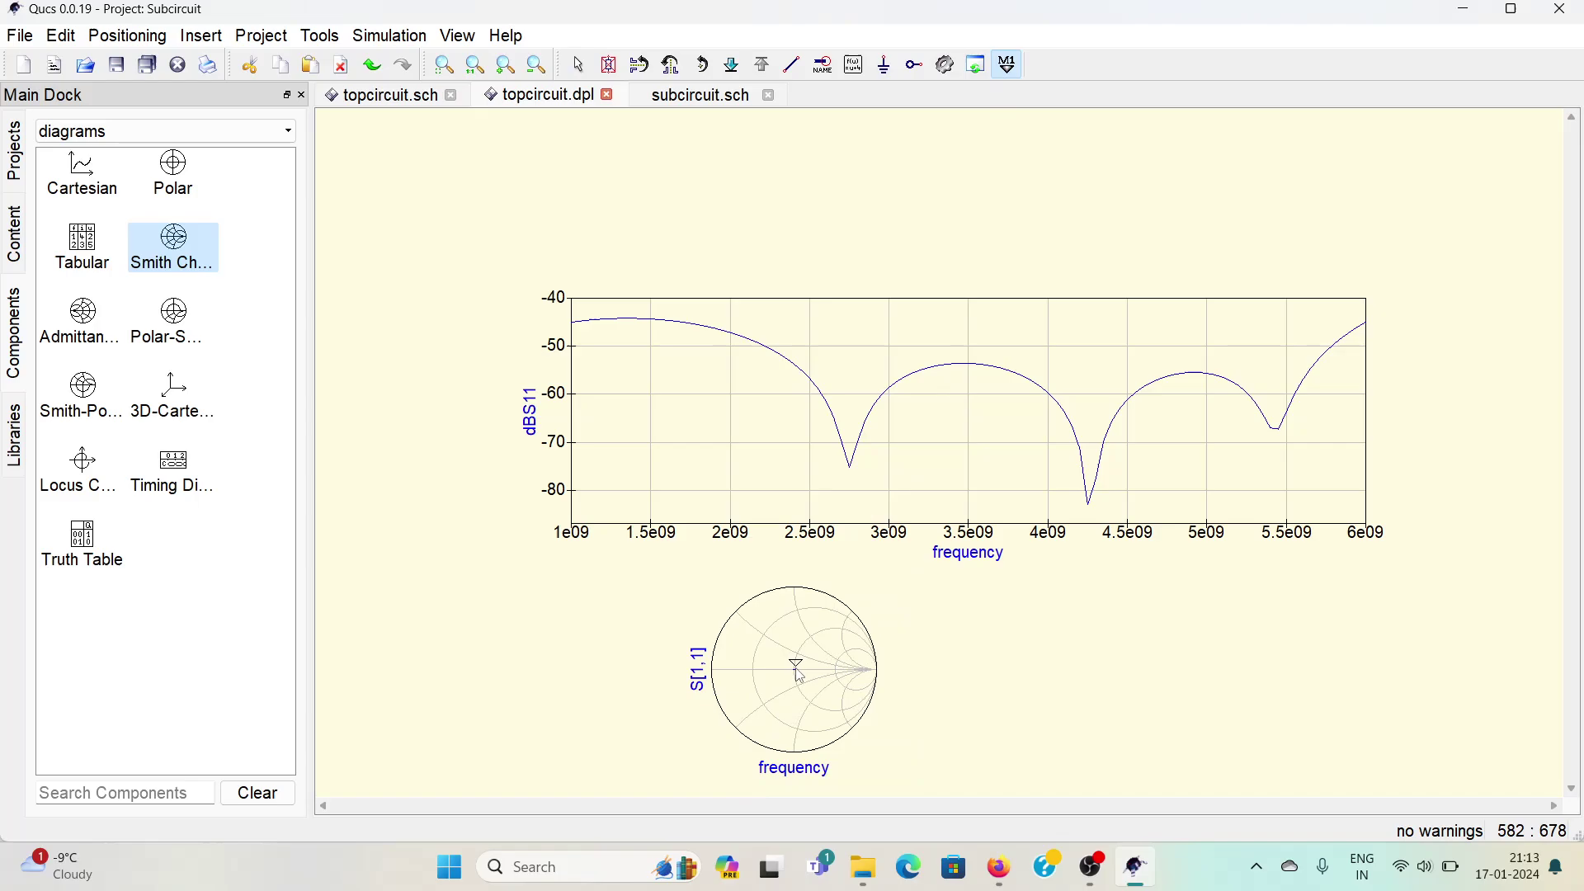
pyautogui.click(797, 676)
pyautogui.press('Escape')
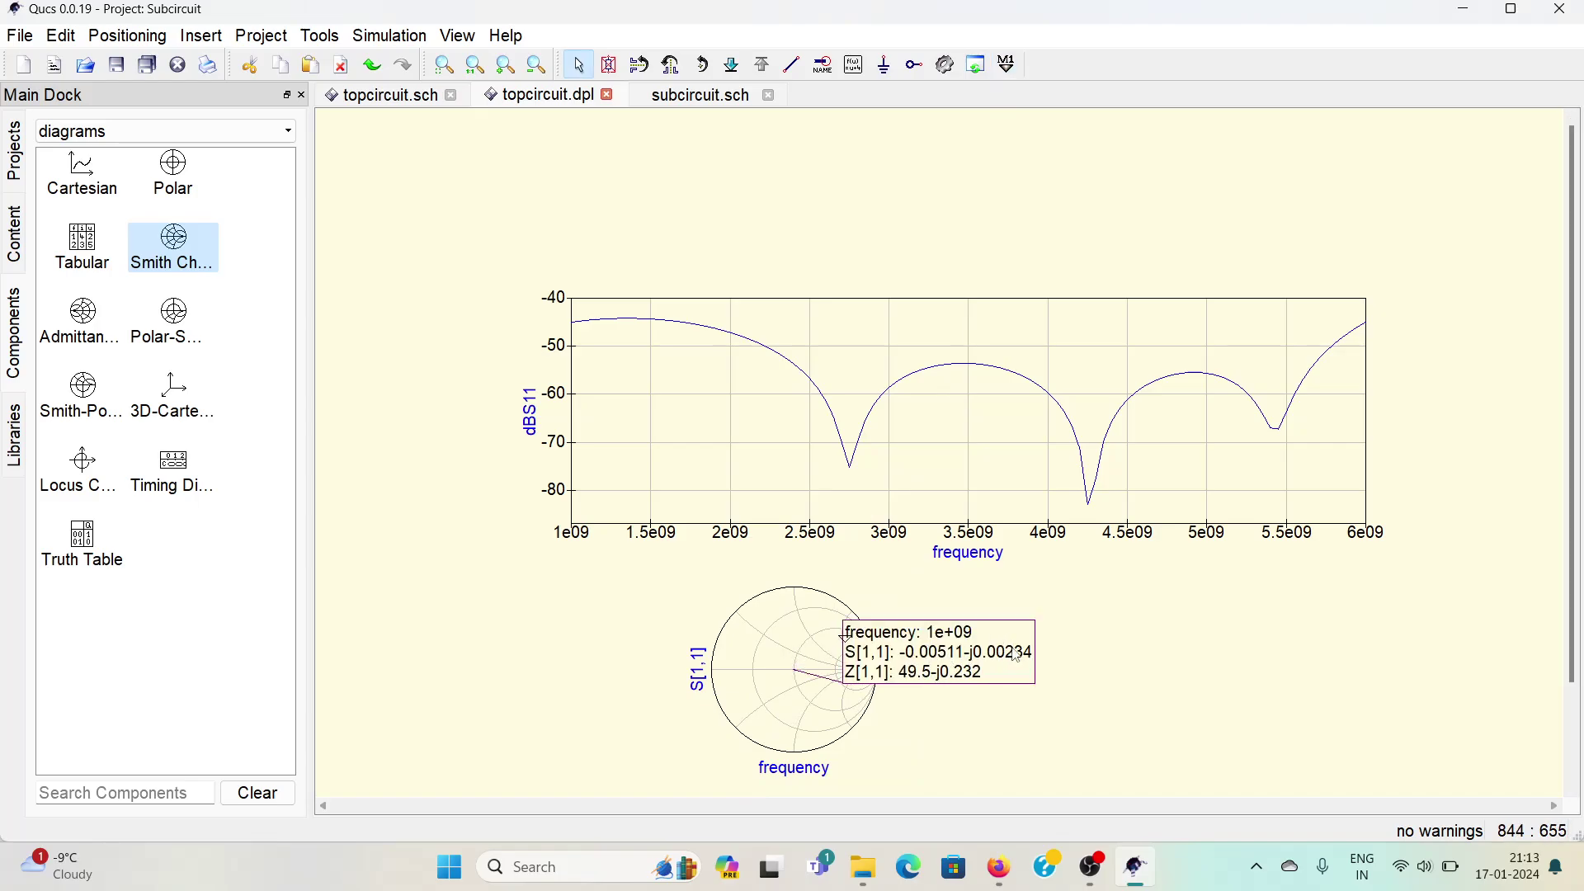
pyautogui.click(981, 637)
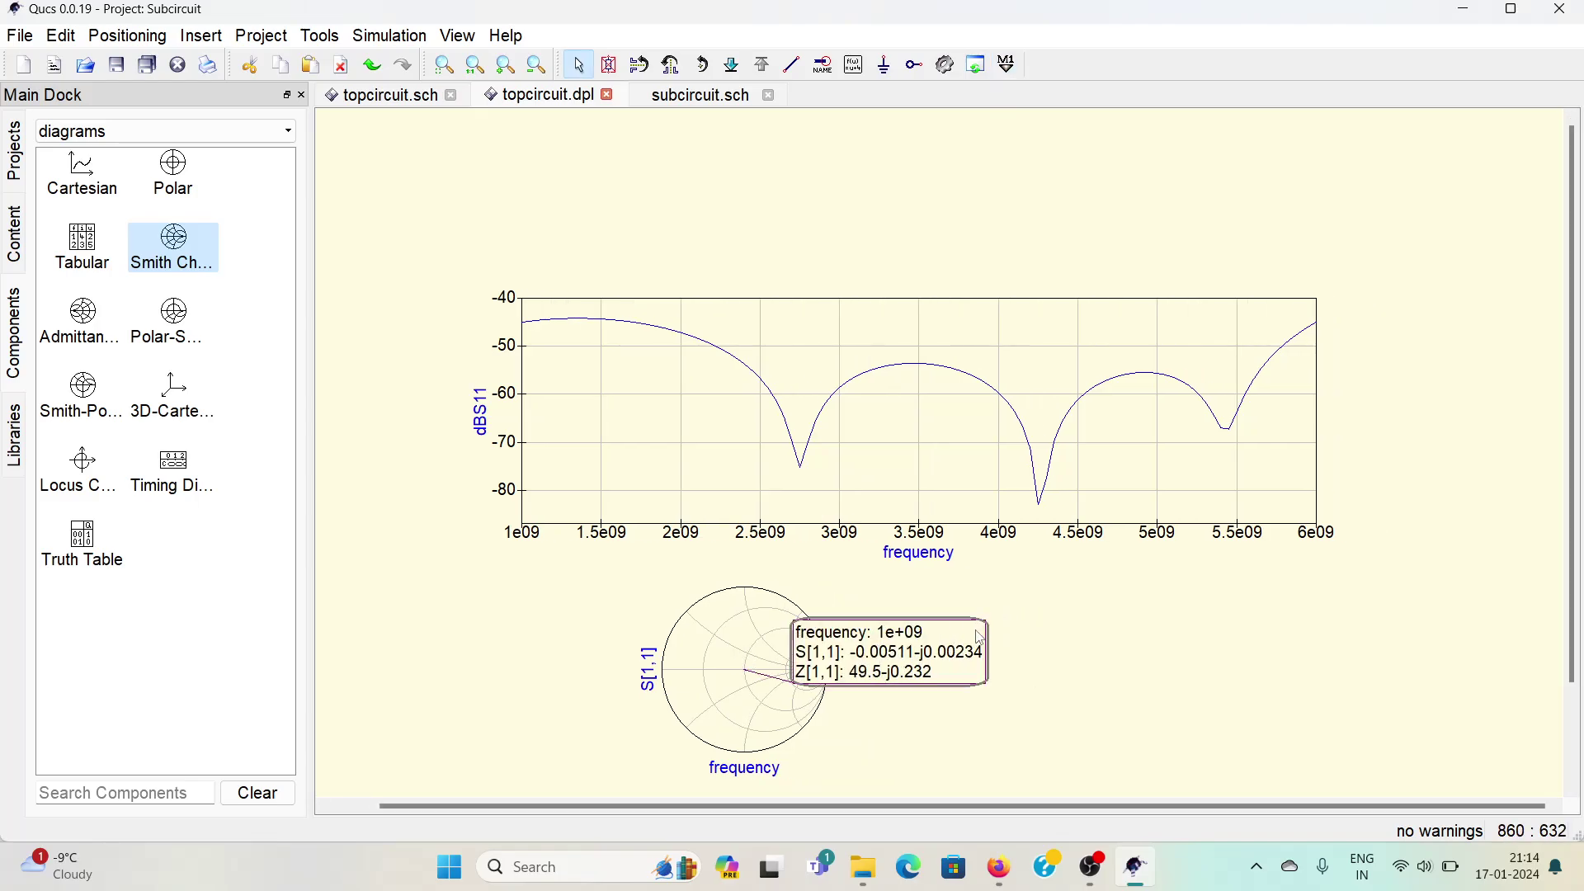
pyautogui.press('Right')
pyautogui.press('Right')
pyautogui.press('Right')
pyautogui.press('Right')
pyautogui.press('Right')
pyautogui.press('Right')
pyautogui.press('Right')
pyautogui.press('Right')
pyautogui.press('Right')
pyautogui.press('Right')
pyautogui.press('Right')
pyautogui.press('Right')
pyautogui.press('Right')
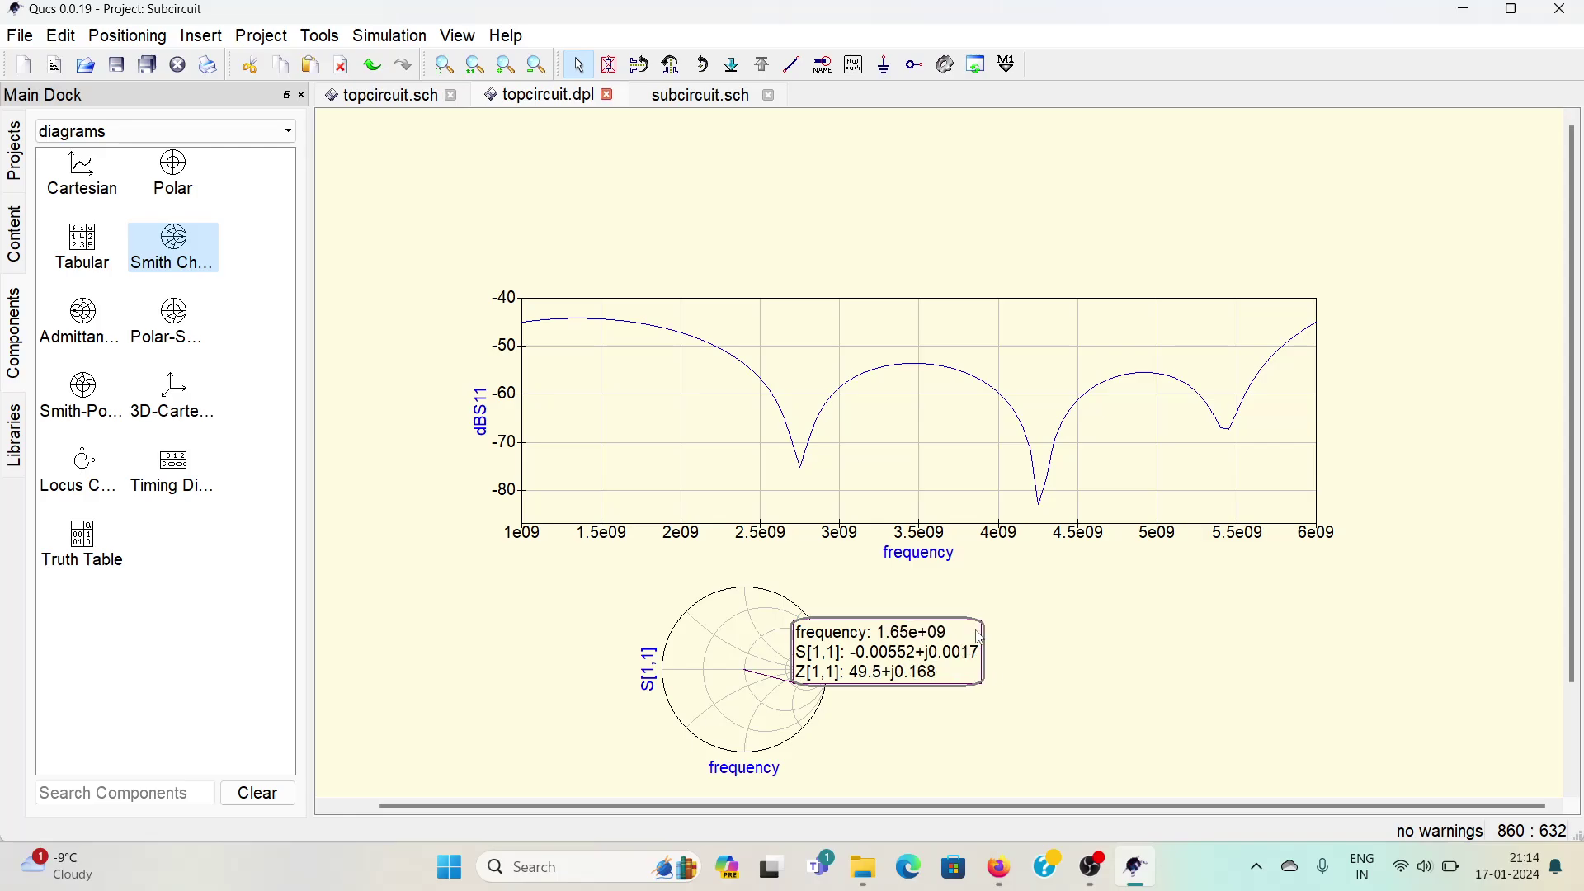
pyautogui.press('Right')
pyautogui.press('Right')
pyautogui.press('Right')
pyautogui.press('Right')
pyautogui.press('Right')
pyautogui.press('Right')
pyautogui.press('Right')
pyautogui.press('Right')
pyautogui.press('Right')
pyautogui.press('Right')
pyautogui.press('Right')
pyautogui.press('Right')
pyautogui.press('Right')
pyautogui.press('Right')
pyautogui.press('Right')
pyautogui.press('Right')
pyautogui.press('Right')
pyautogui.press('Right')
pyautogui.press('Right')
pyautogui.press('Right')
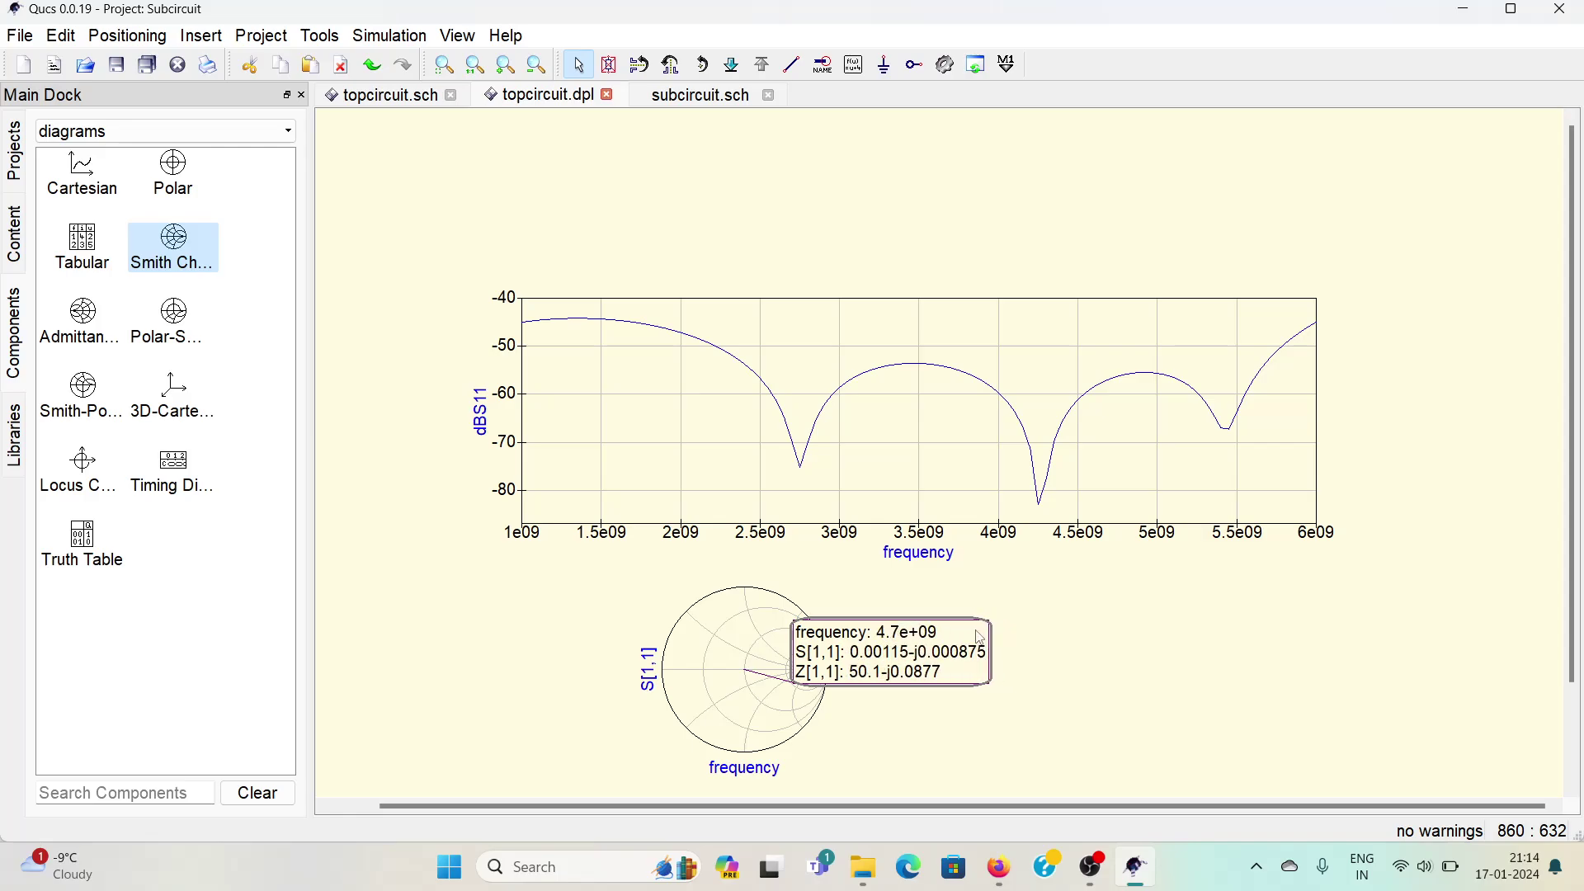
pyautogui.press('Right')
pyautogui.press('Right')
pyautogui.press('Right')
pyautogui.press('Right')
pyautogui.press('Right')
pyautogui.press('Right')
pyautogui.press('Right')
pyautogui.press('Right')
pyautogui.press('Right')
pyautogui.press('Right')
pyautogui.press('Right')
pyautogui.press('Right')
pyautogui.press('Right')
pyautogui.press('Right')
pyautogui.press('Right')
pyautogui.press('Right')
pyautogui.press('Right')
pyautogui.press('Right')
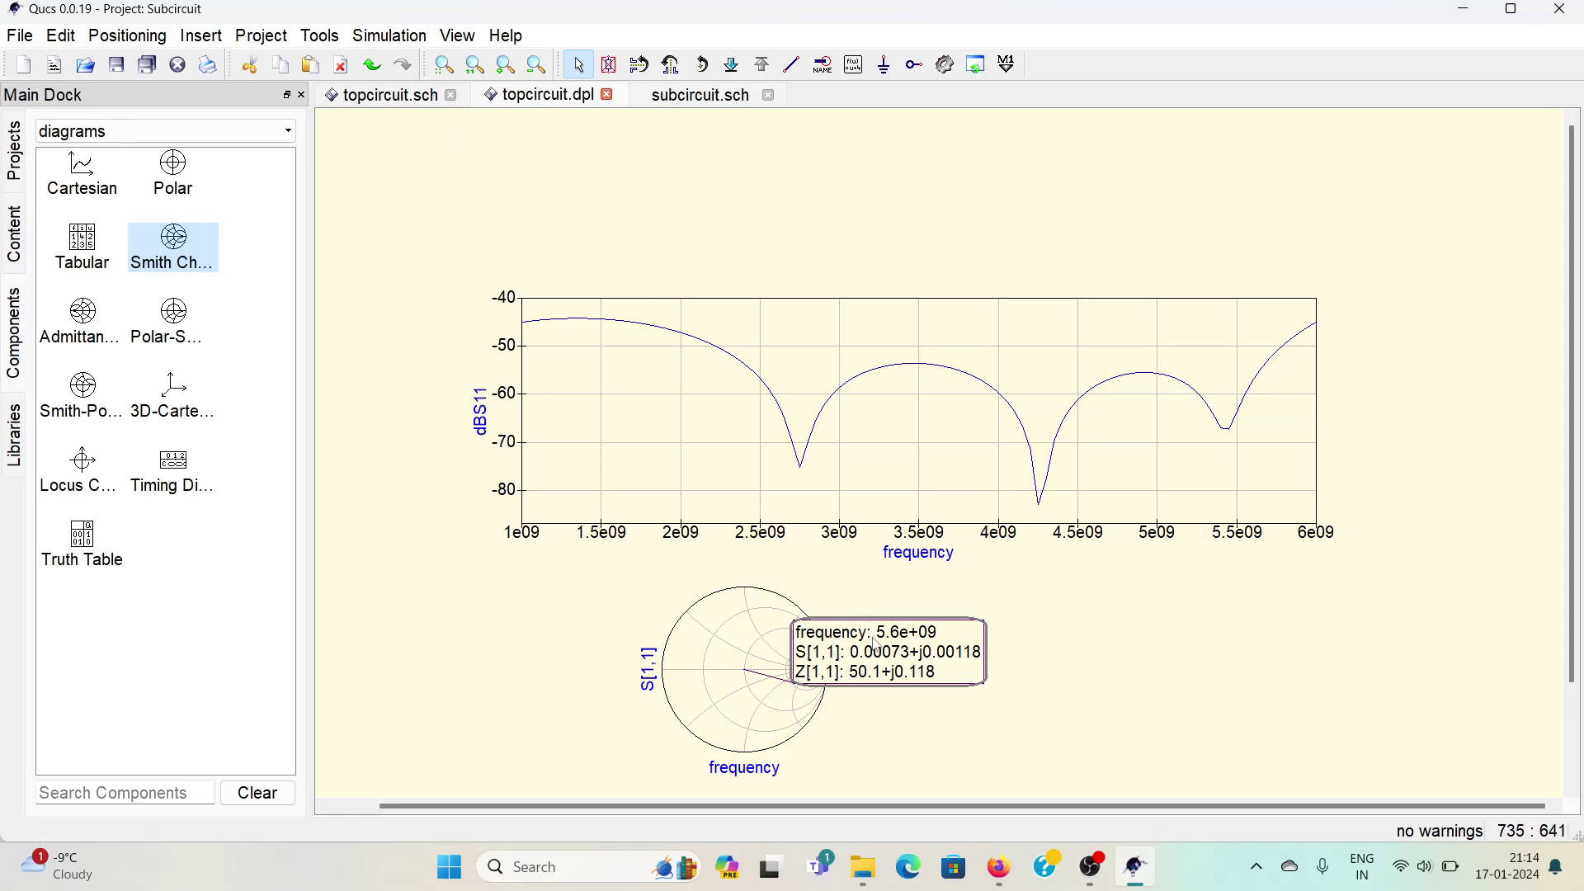
# - Drag the Smith chart's marker readout up-right, then switch back to topcircuit.sch
pyautogui.moveTo(901, 649)
pyautogui.mouseDown()
pyautogui.moveTo(951, 599)
pyautogui.moveTo(1000, 607)
pyautogui.mouseUp()
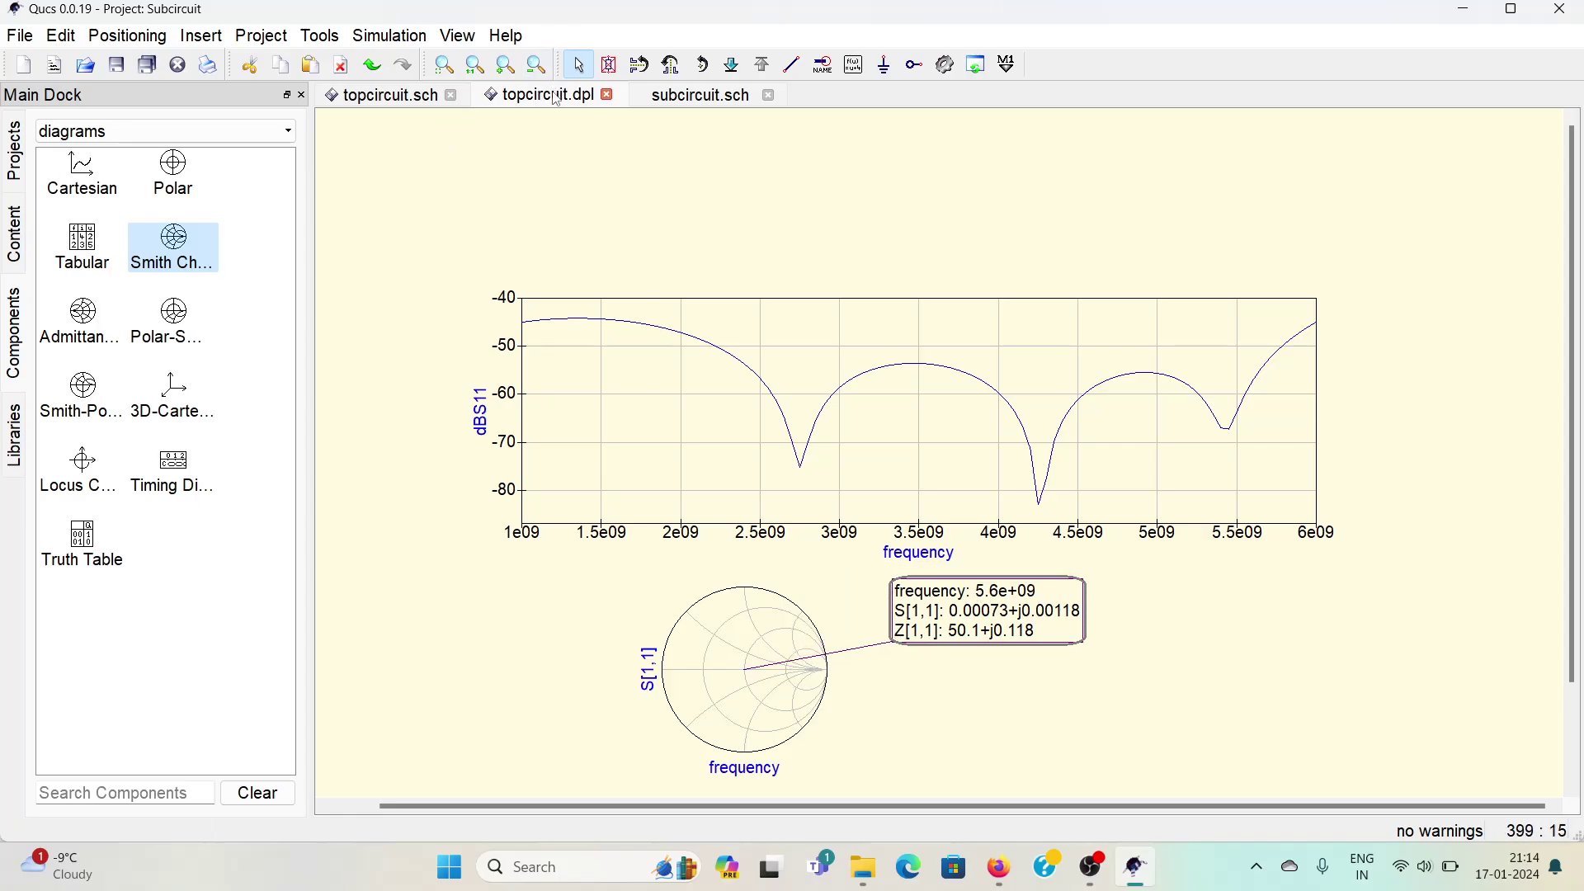
pyautogui.click(399, 97)
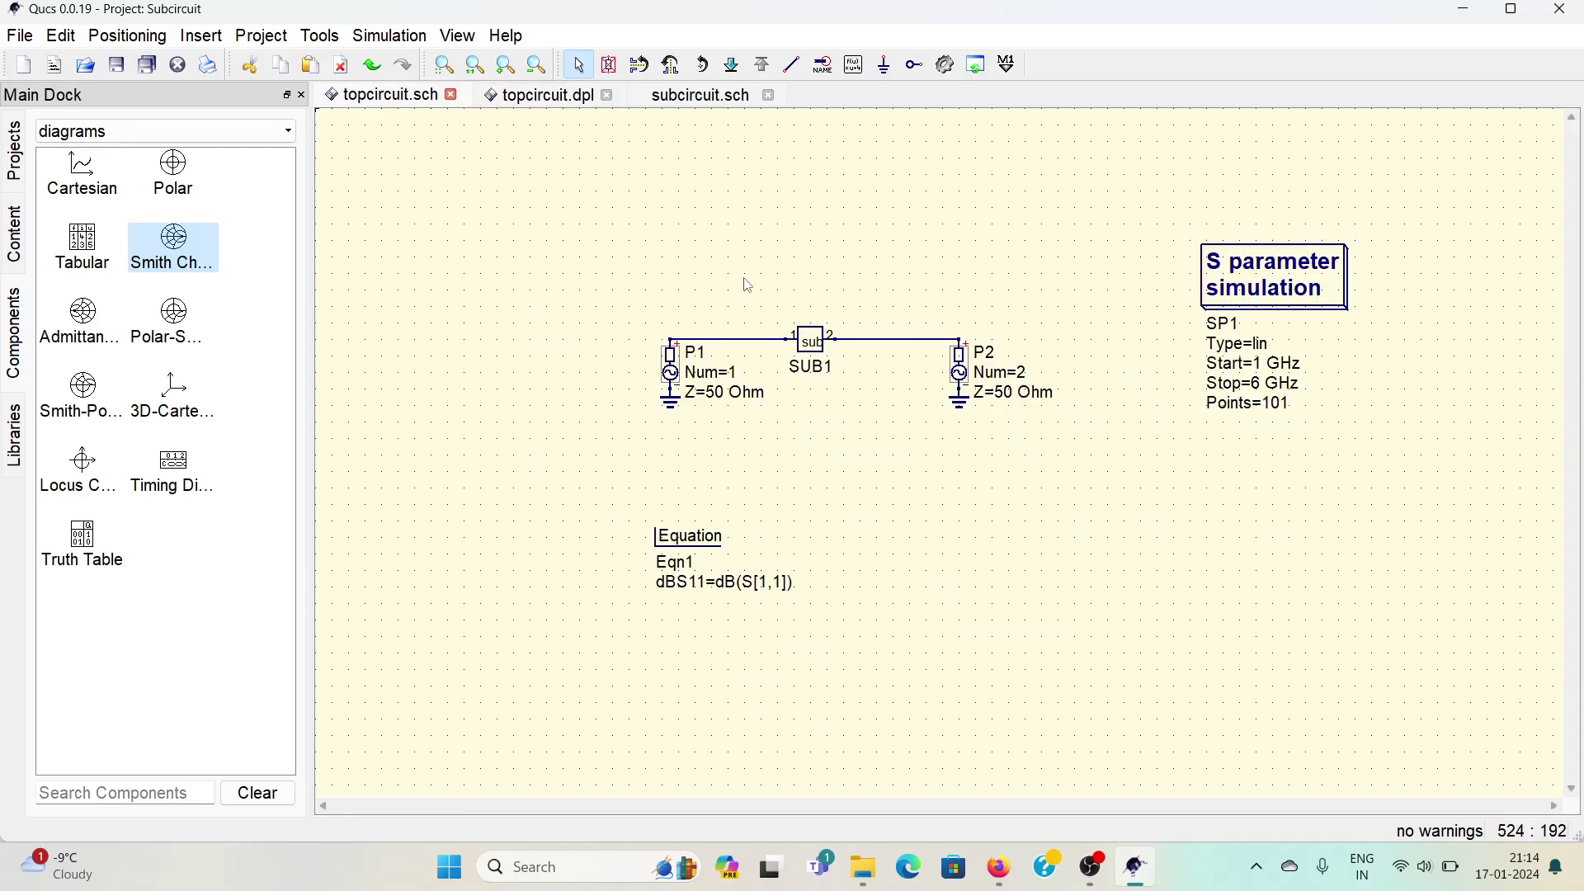